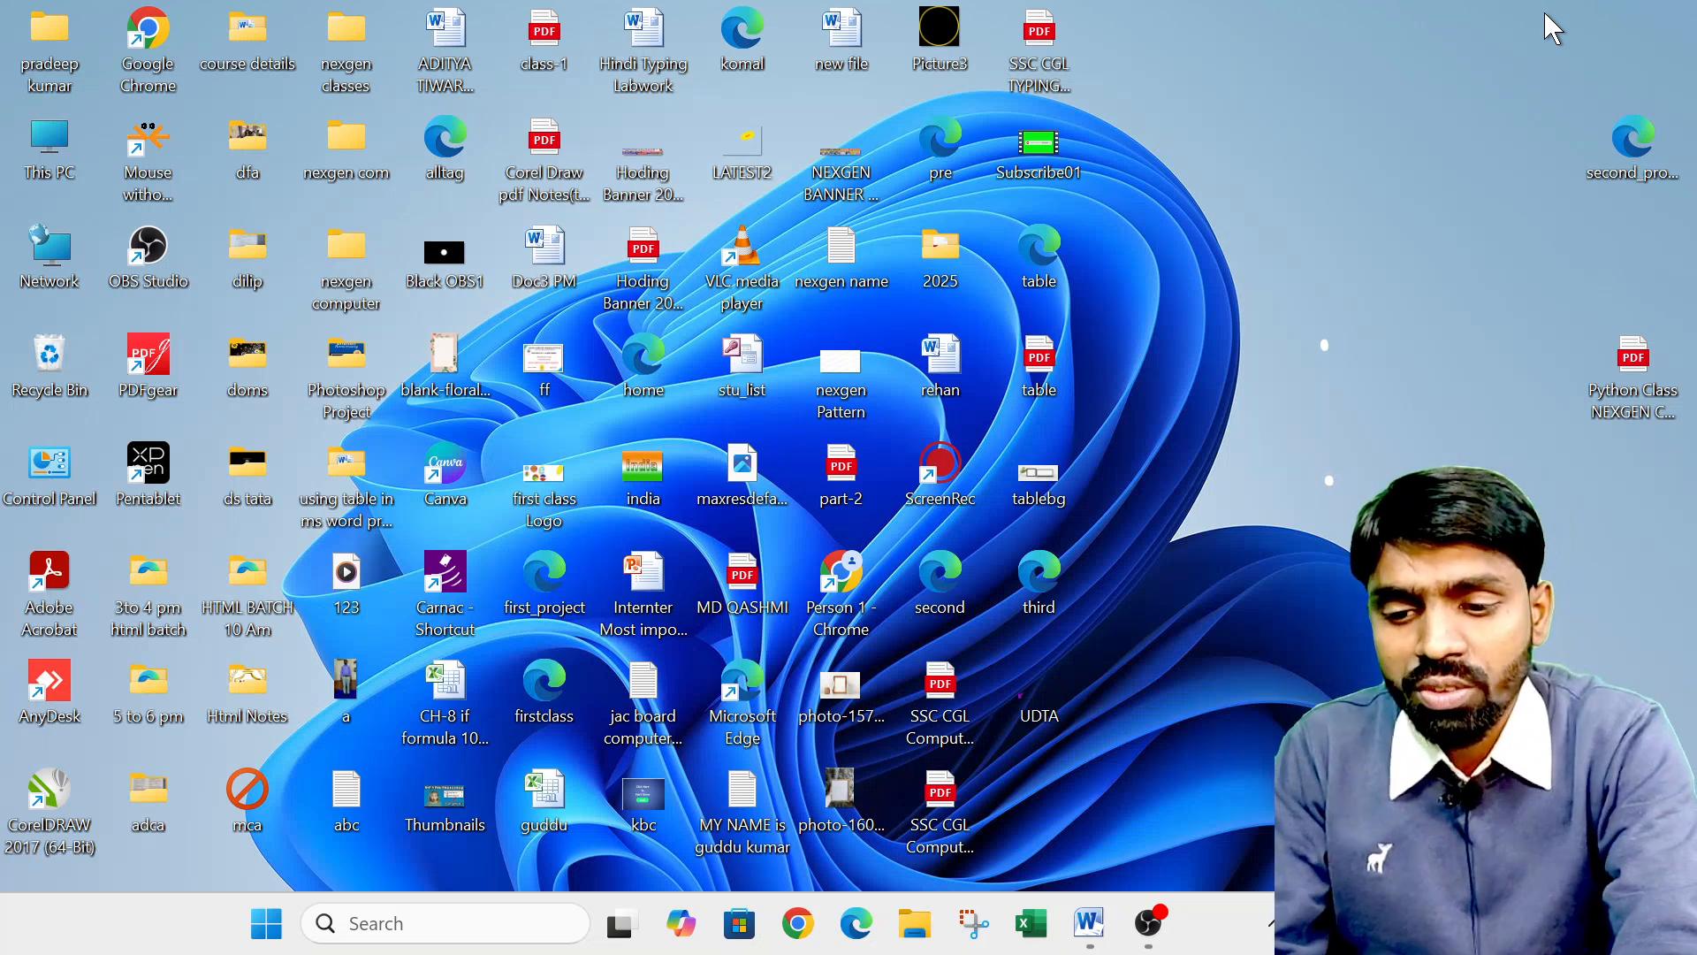
Launch Microsoft Word with the Run command winword and maximize the new document window.
key("super+r")
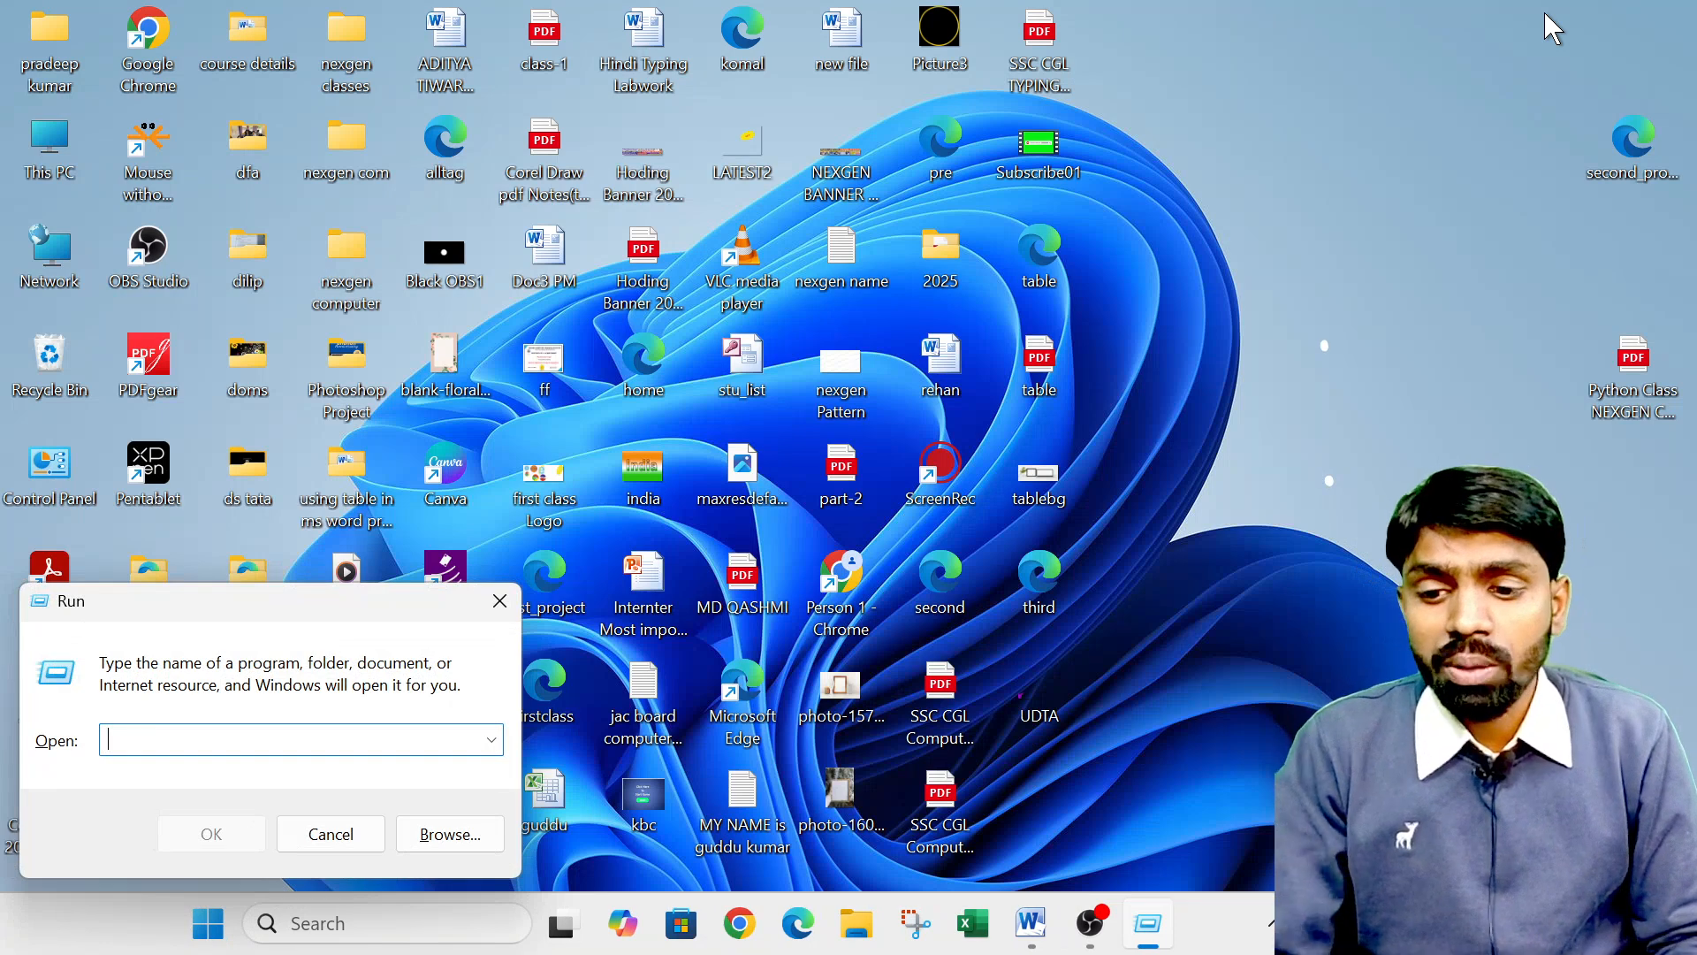
type("win")
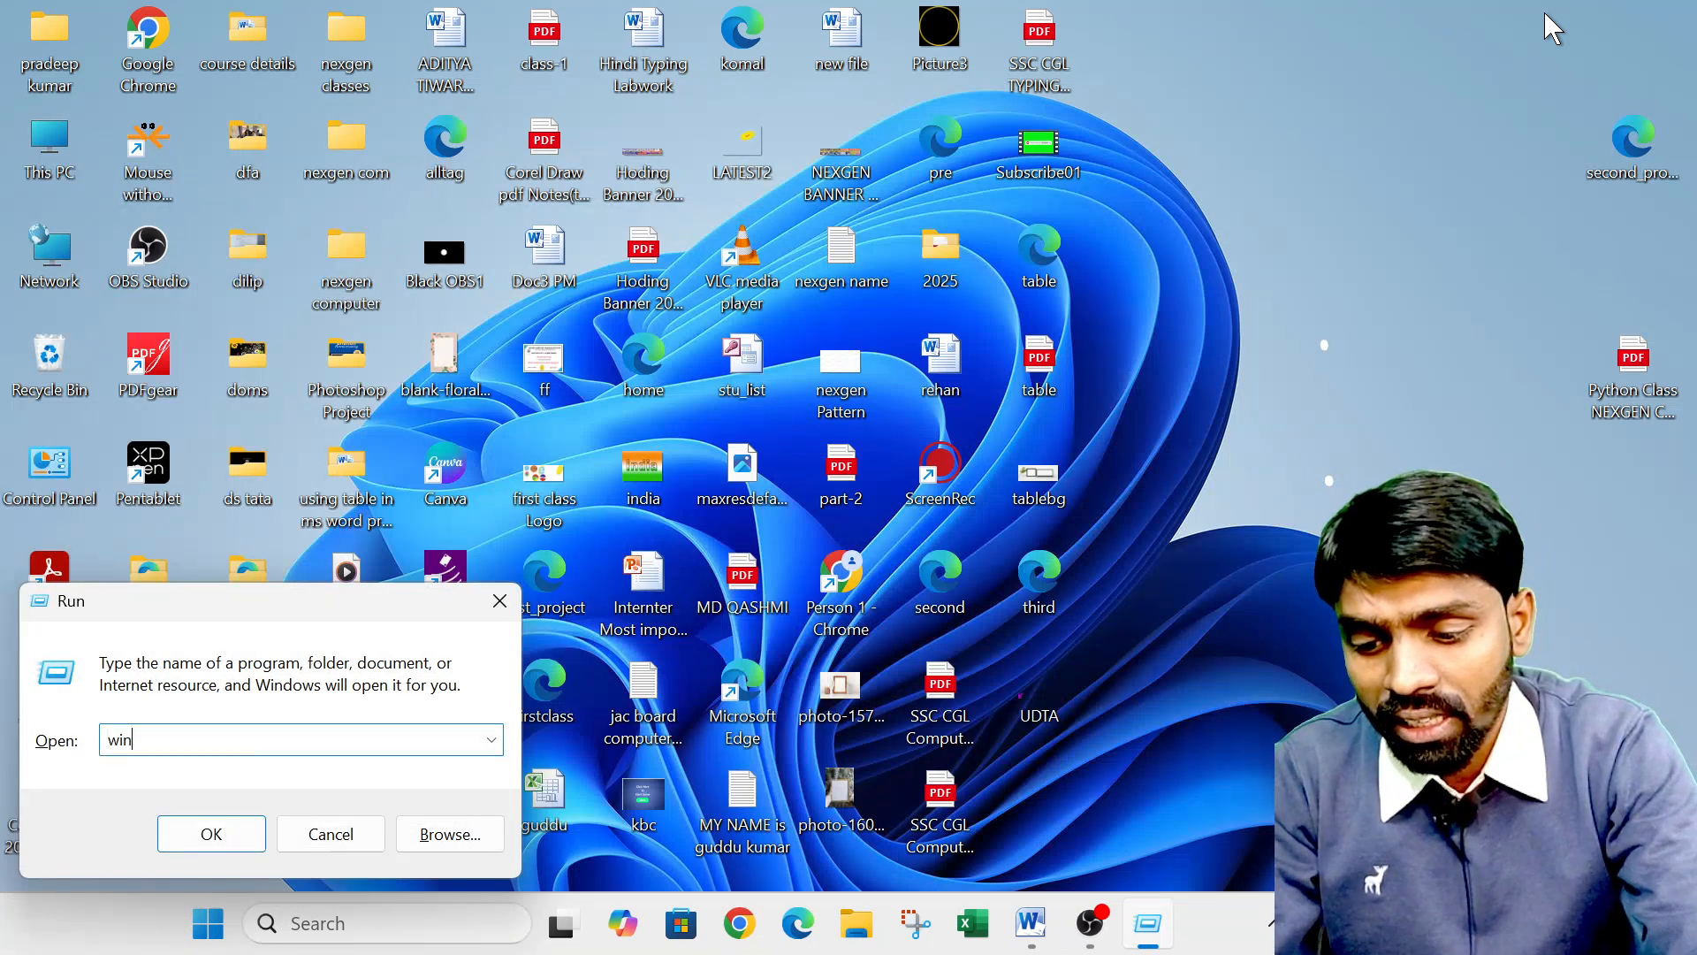
type("word")
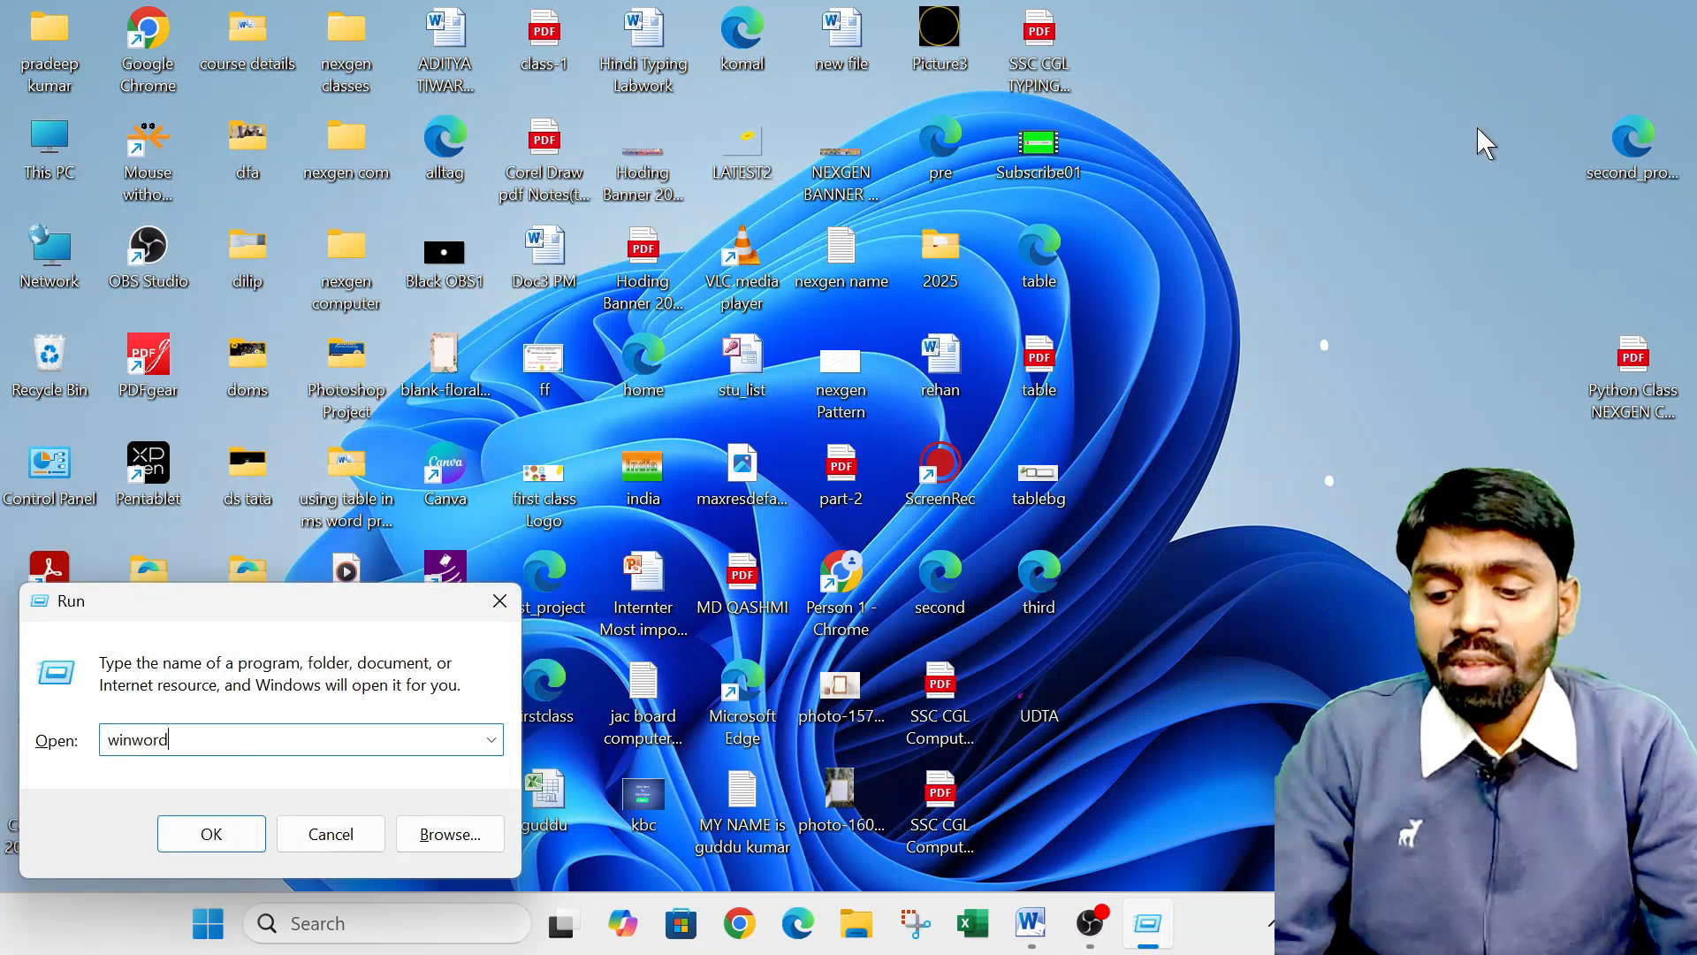
key("ctrl+2")
mouse_move(69, 696)
left_mouse_down()
mouse_move(154, 751)
mouse_move(267, 776)
left_mouse_up()
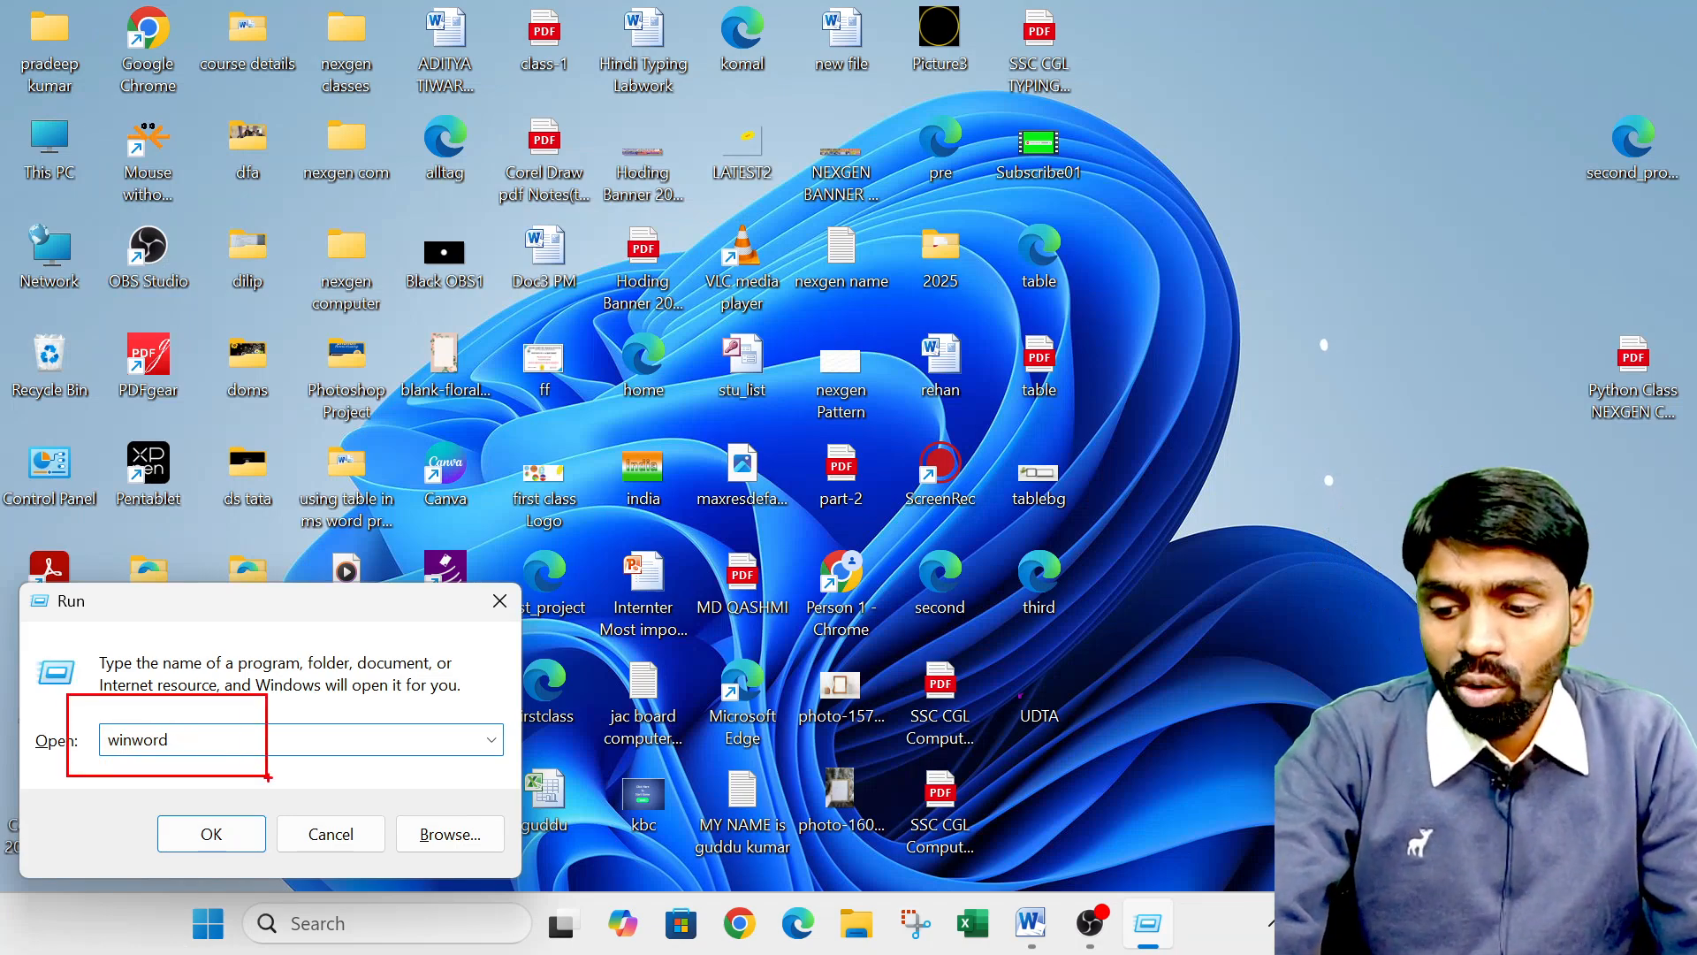
left_click(212, 835)
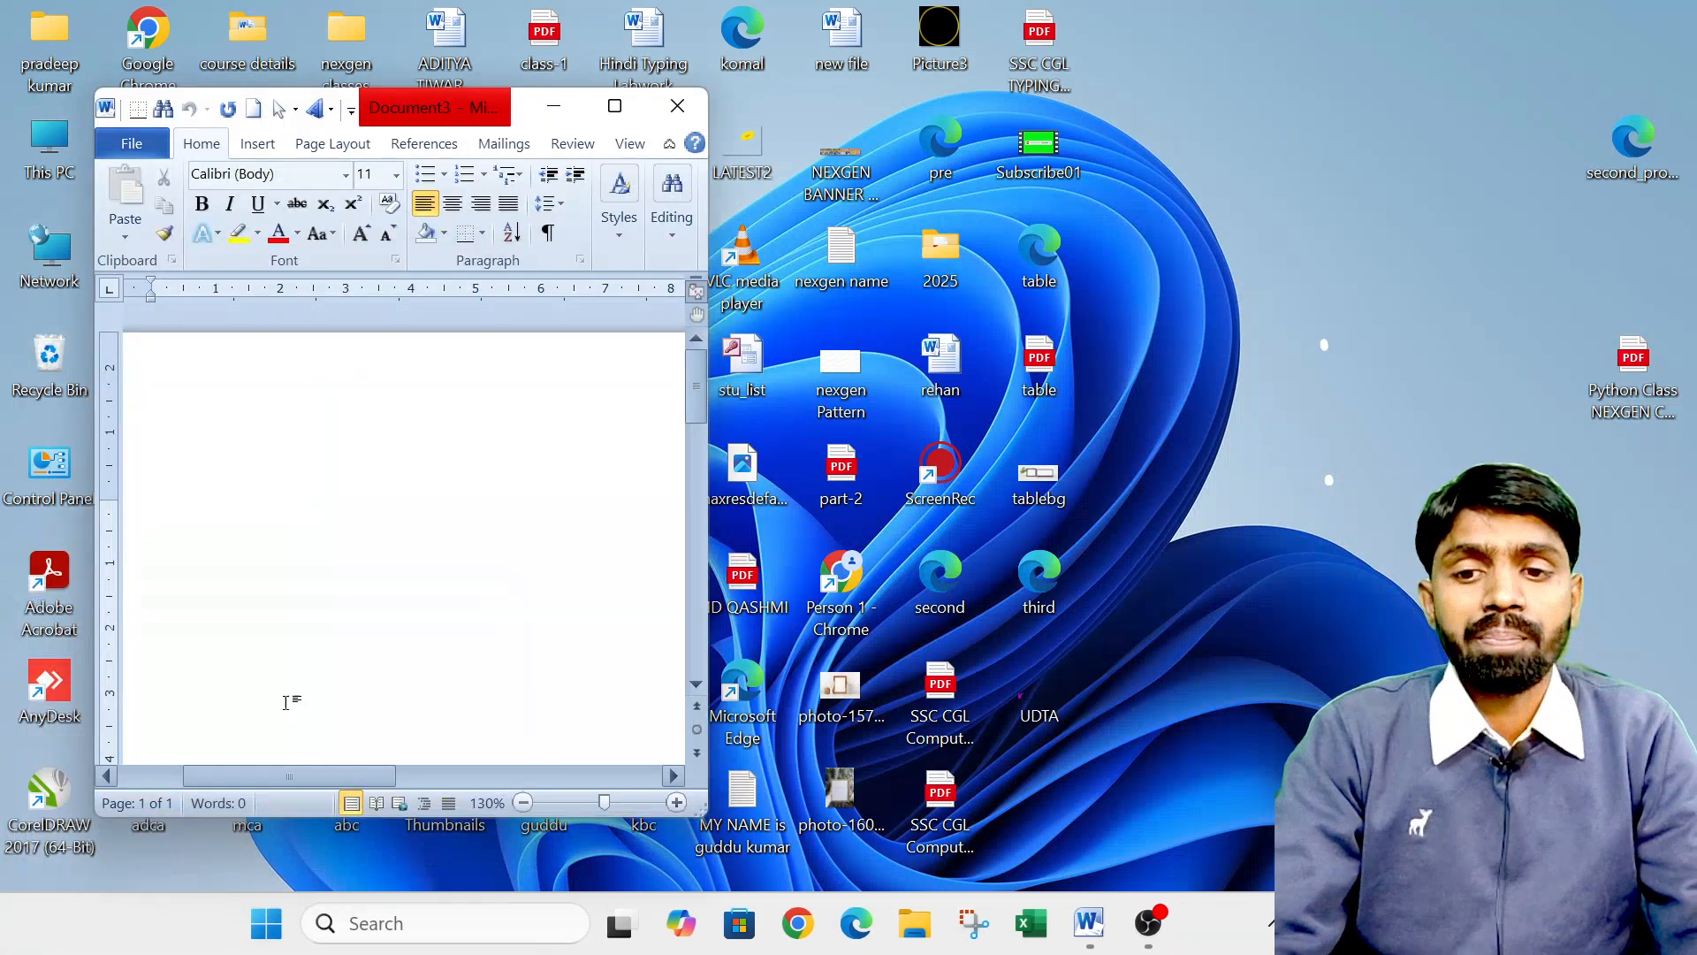
left_click(625, 112)
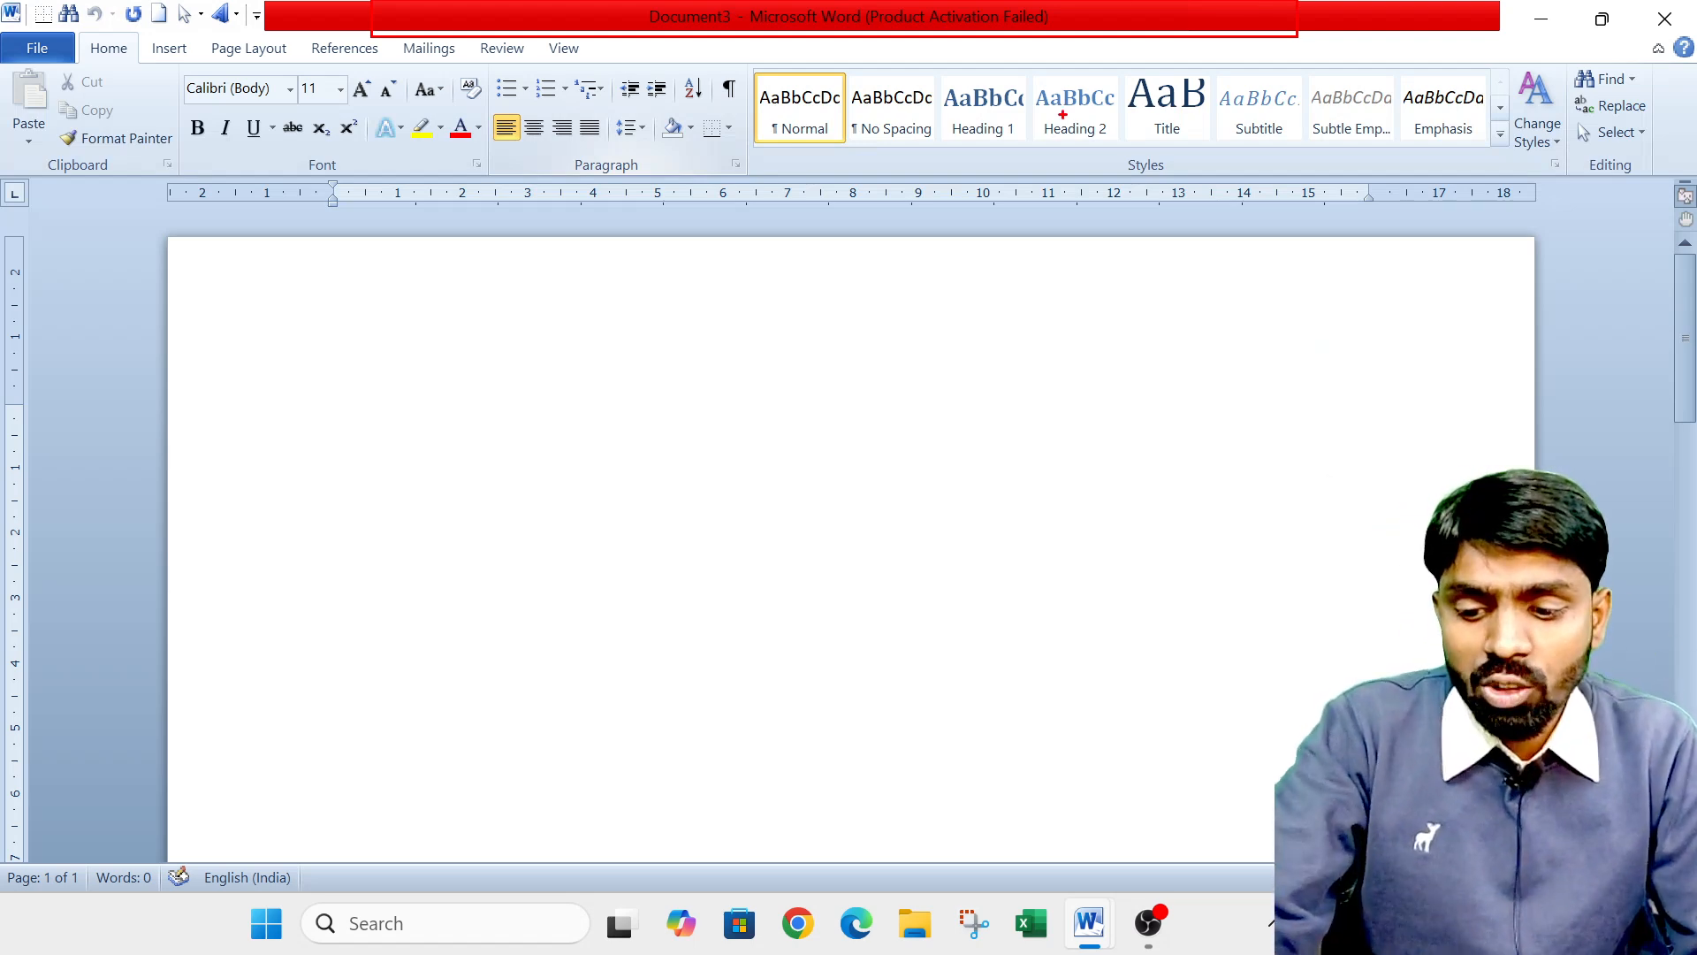
Annotate the three window control buttons on screen with the handwritten labels "Minimize", "Restore" and "Close".
left_click_drag(1538, 36, 1334, 411)
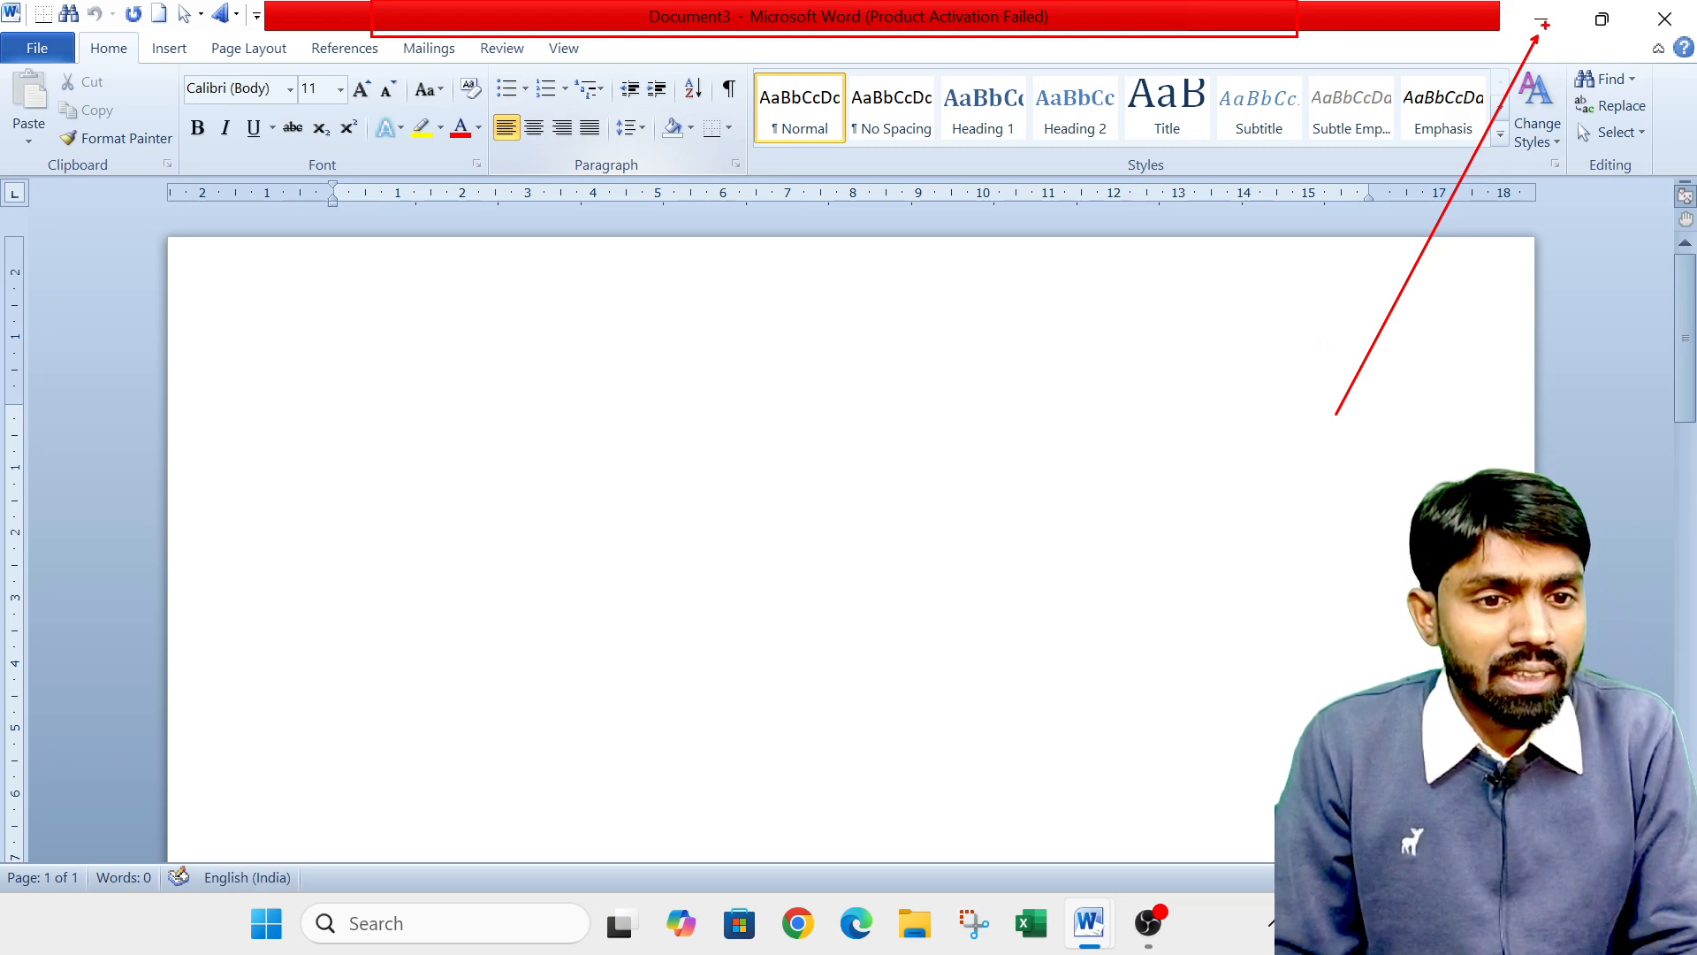
mouse_move(1556, 14)
left_mouse_down()
mouse_move(1530, 16)
mouse_move(1555, 12)
left_mouse_up()
mouse_move(1058, 393)
left_mouse_down()
mouse_move(1060, 358)
mouse_move(1176, 353)
mouse_move(1308, 305)
mouse_move(1315, 269)
mouse_move(1215, 259)
left_mouse_up()
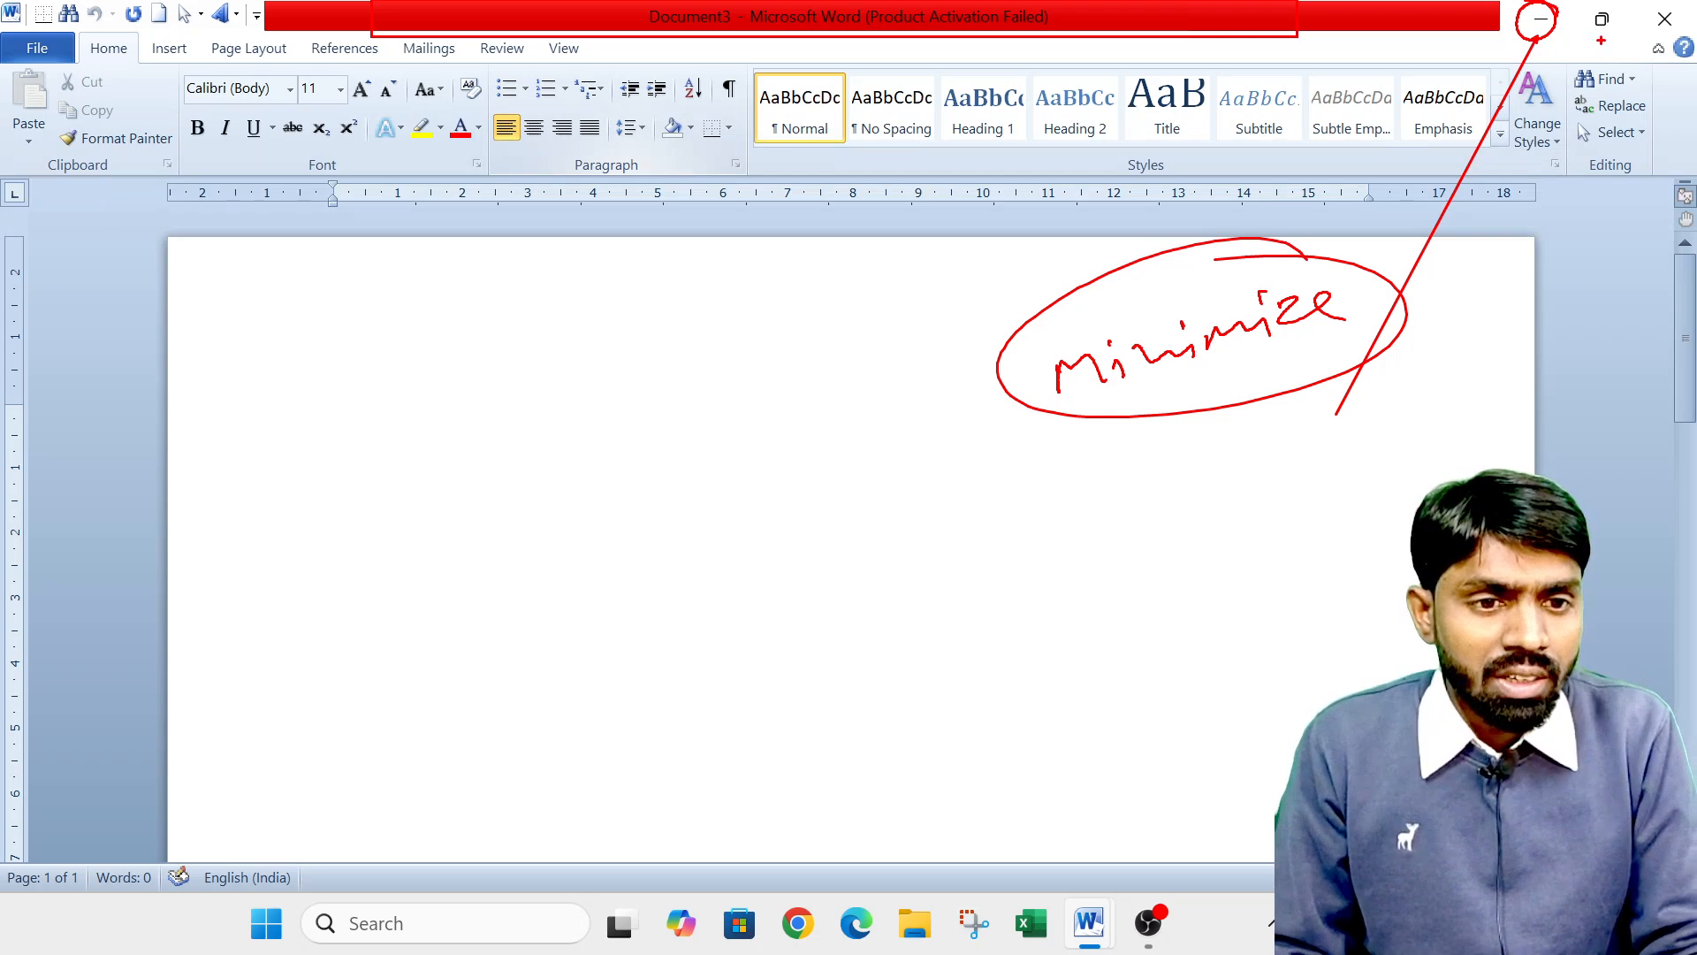
mouse_move(1605, 37)
left_mouse_down()
mouse_move(1558, 134)
mouse_move(1583, 158)
left_mouse_up()
mouse_move(1496, 224)
left_mouse_down()
mouse_move(1521, 240)
mouse_move(1540, 212)
mouse_move(1575, 231)
mouse_move(1643, 206)
left_mouse_up()
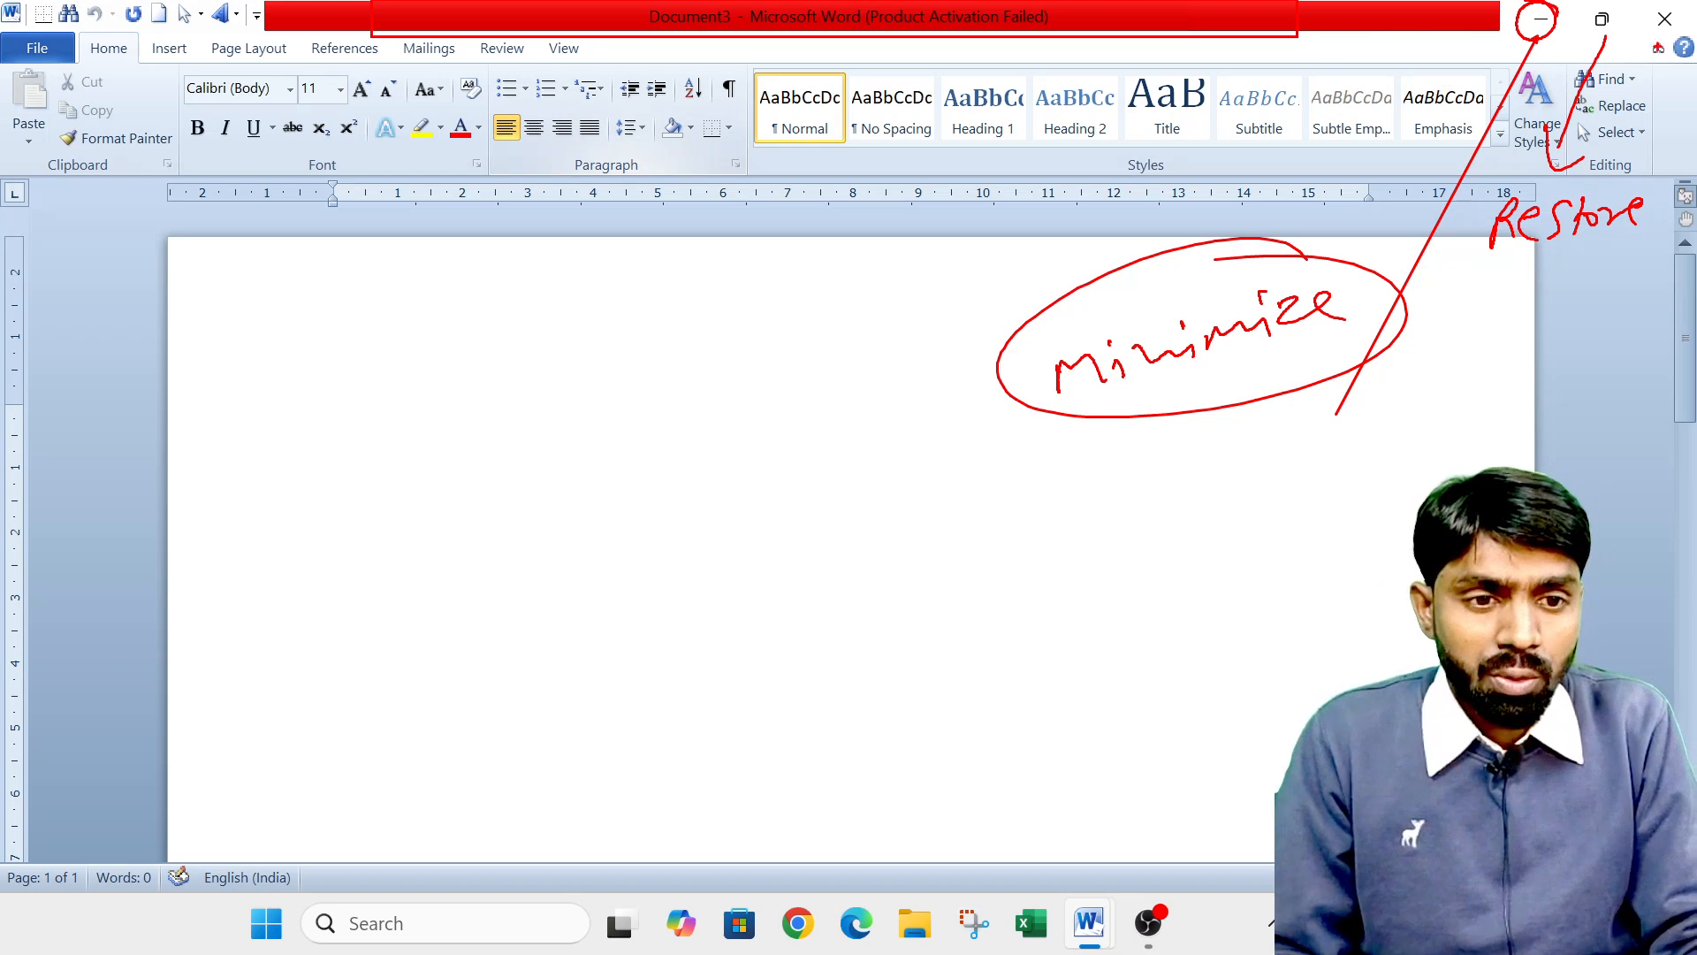
mouse_move(1666, 35)
left_mouse_down()
mouse_move(1545, 291)
mouse_move(1578, 299)
left_mouse_up()
left_click_drag(1493, 347, 1490, 371)
left_click_drag(1522, 323, 1542, 382)
left_click_drag(1565, 360, 1592, 366)
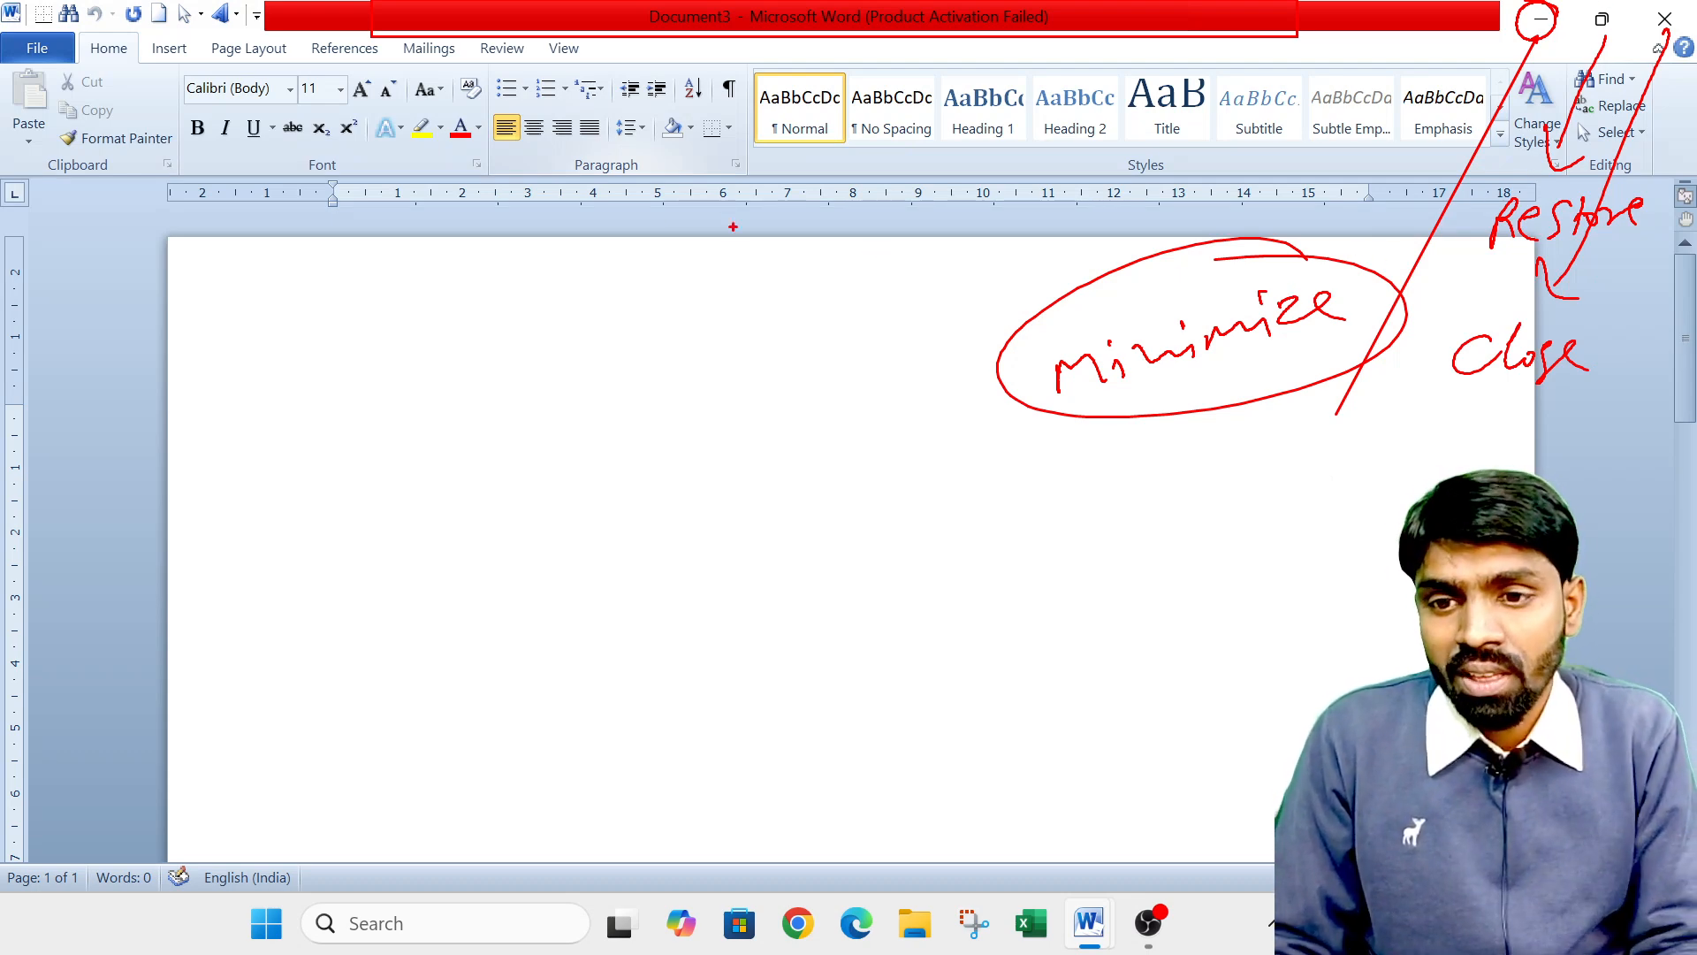
Outline the ribbon's tab row, its command area and the horizontal and vertical rulers with freehand red strokes.
left_click_drag(3, 37, 353, 32)
mouse_move(571, 68)
left_mouse_down()
mouse_move(606, 65)
mouse_move(188, 75)
left_mouse_up()
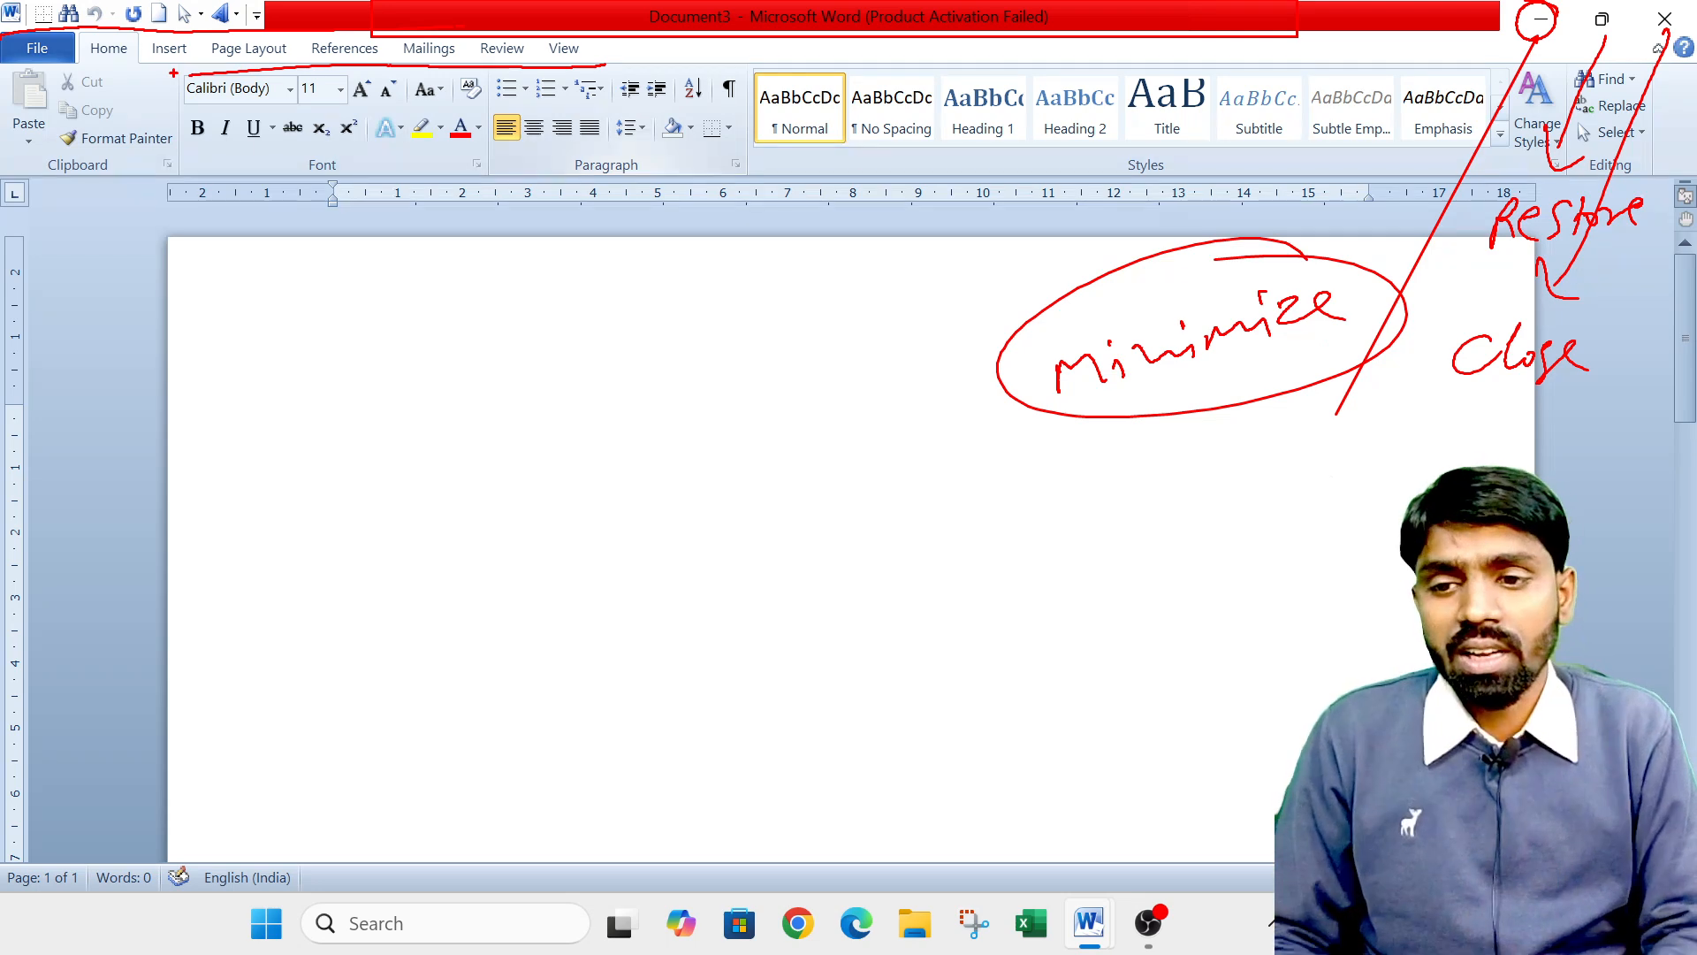
left_click_drag(7, 69, 1434, 61)
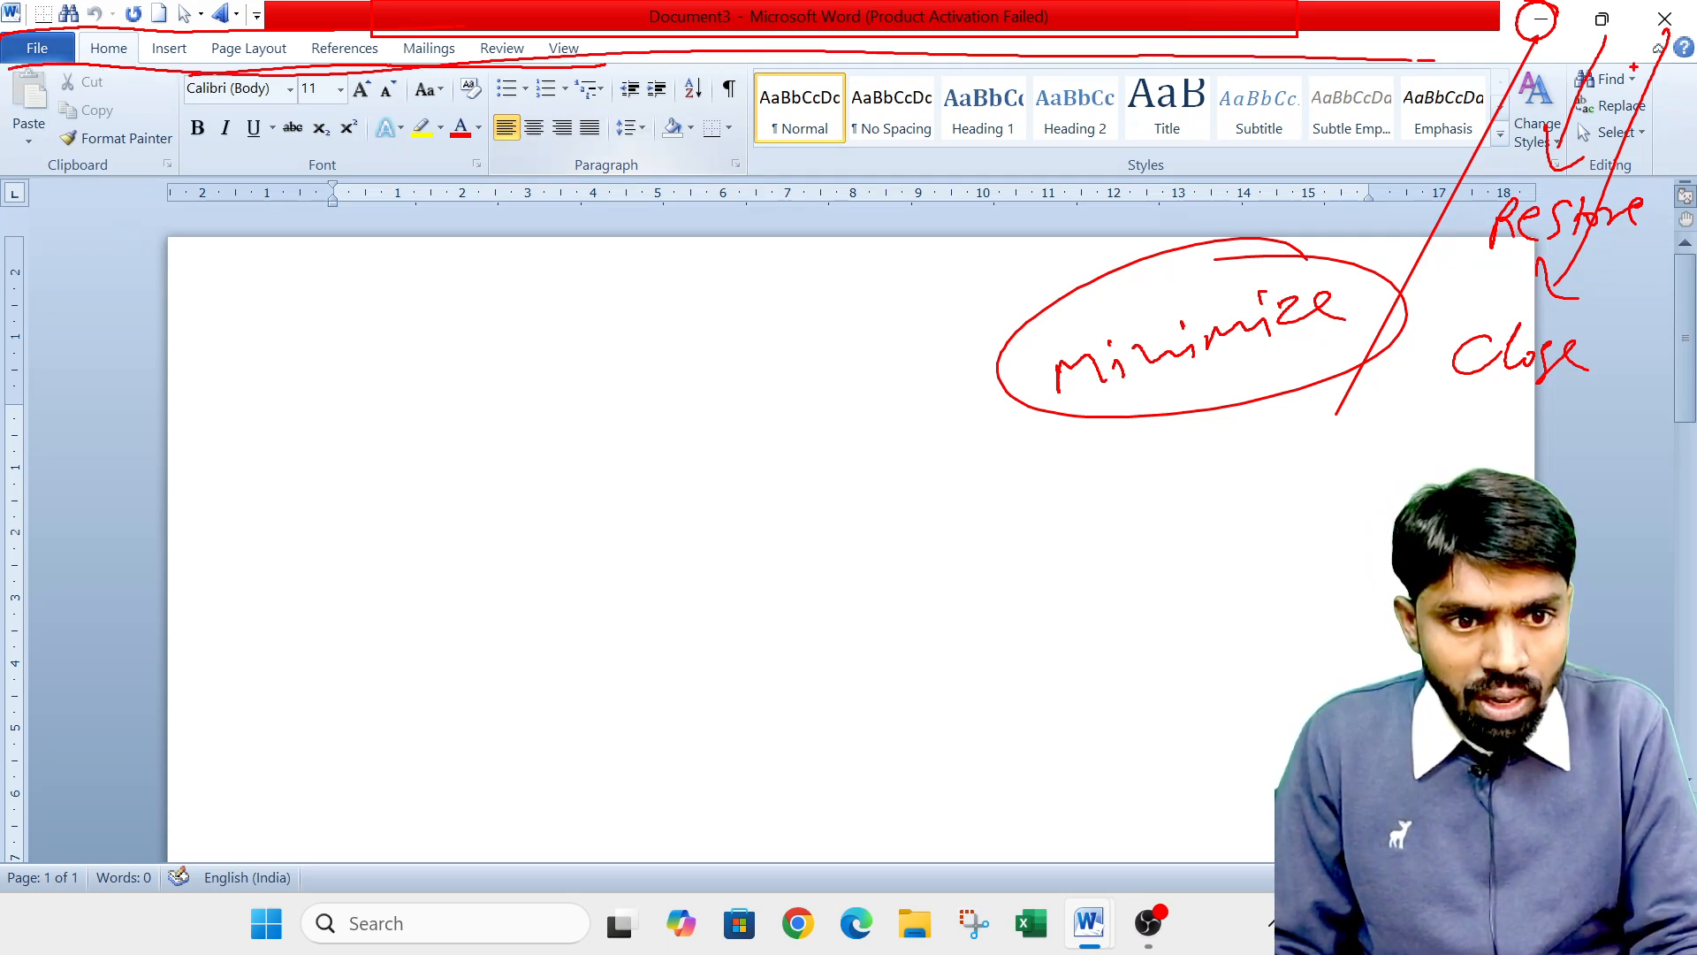
mouse_move(1633, 66)
left_mouse_down()
mouse_move(1637, 162)
mouse_move(1233, 149)
mouse_move(339, 170)
mouse_move(10, 152)
mouse_move(3, 62)
left_mouse_up()
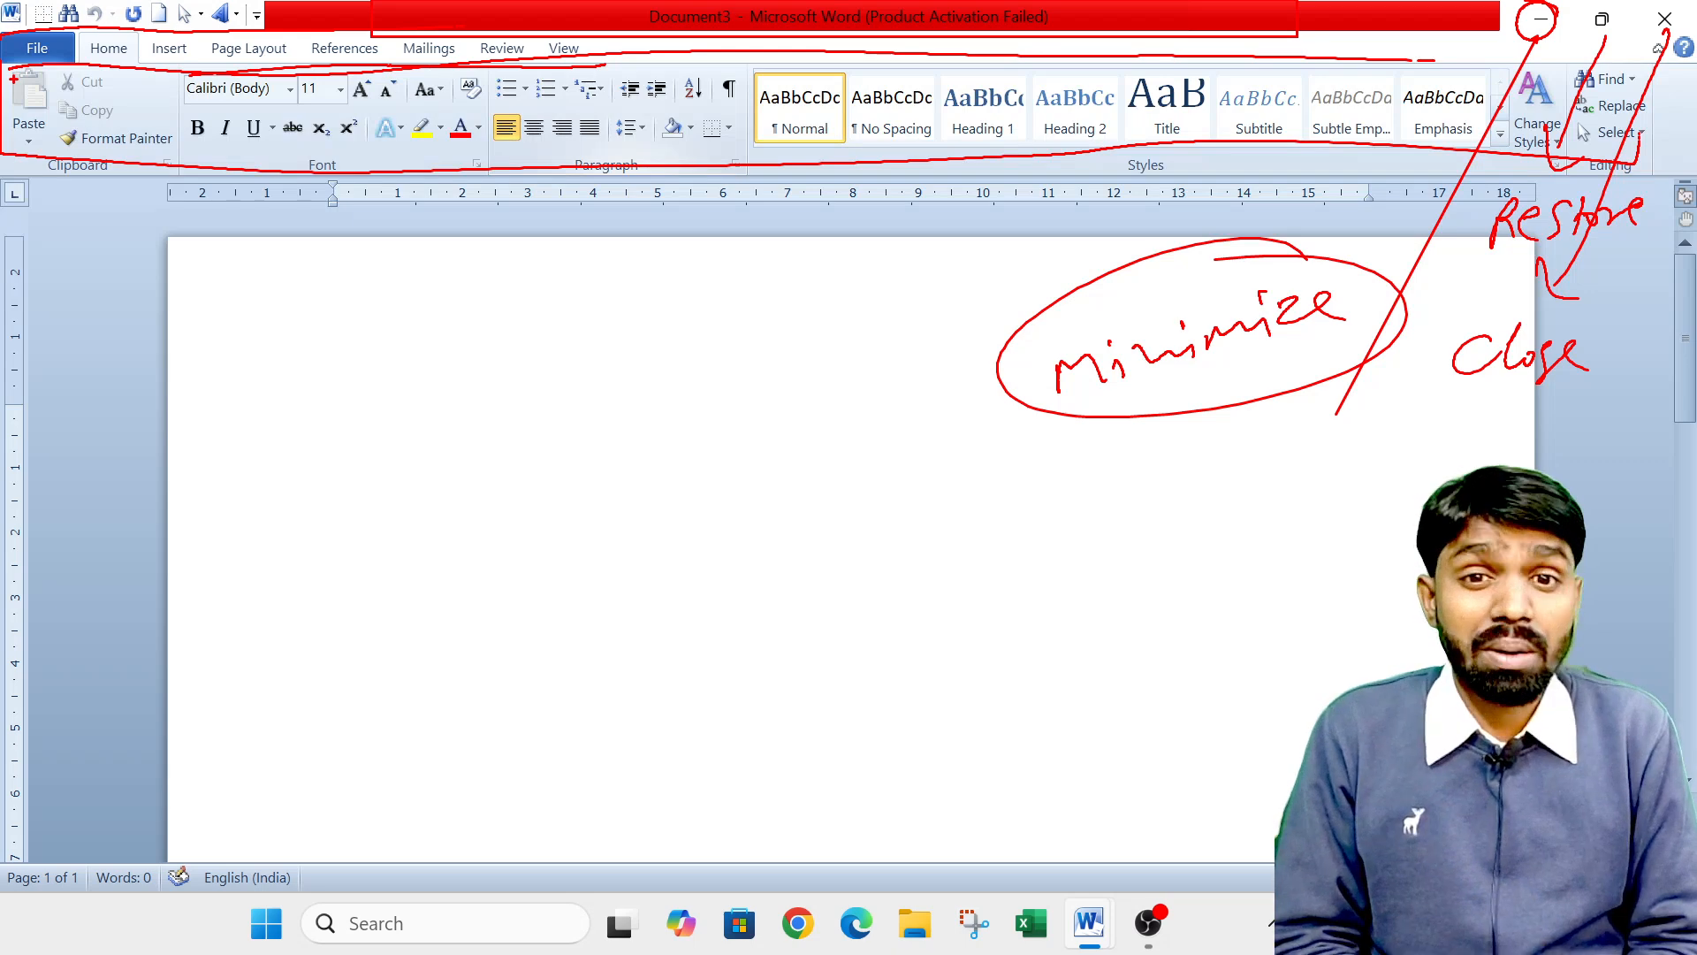
mouse_move(299, 189)
left_mouse_down()
mouse_move(301, 232)
mouse_move(774, 168)
mouse_move(1421, 170)
mouse_move(1469, 219)
mouse_move(349, 221)
left_mouse_up()
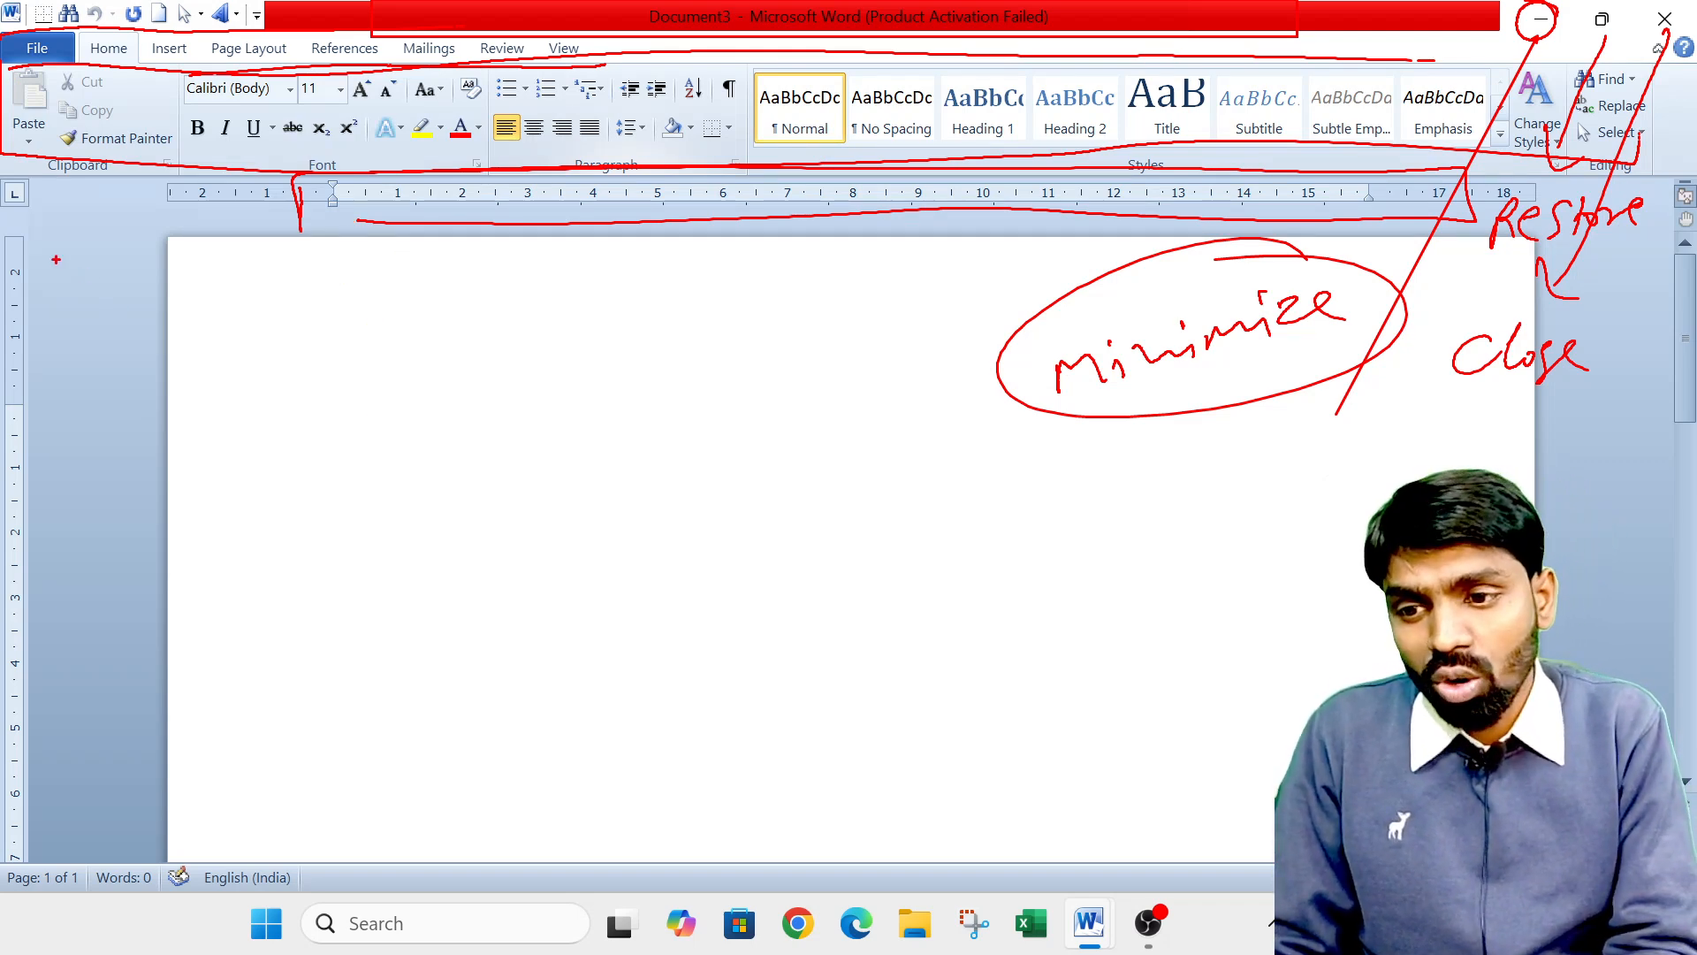
mouse_move(67, 292)
left_mouse_down()
mouse_move(92, 426)
mouse_move(102, 769)
mouse_move(1, 850)
mouse_move(2, 665)
left_mouse_up()
left_click_drag(33, 641, 56, 732)
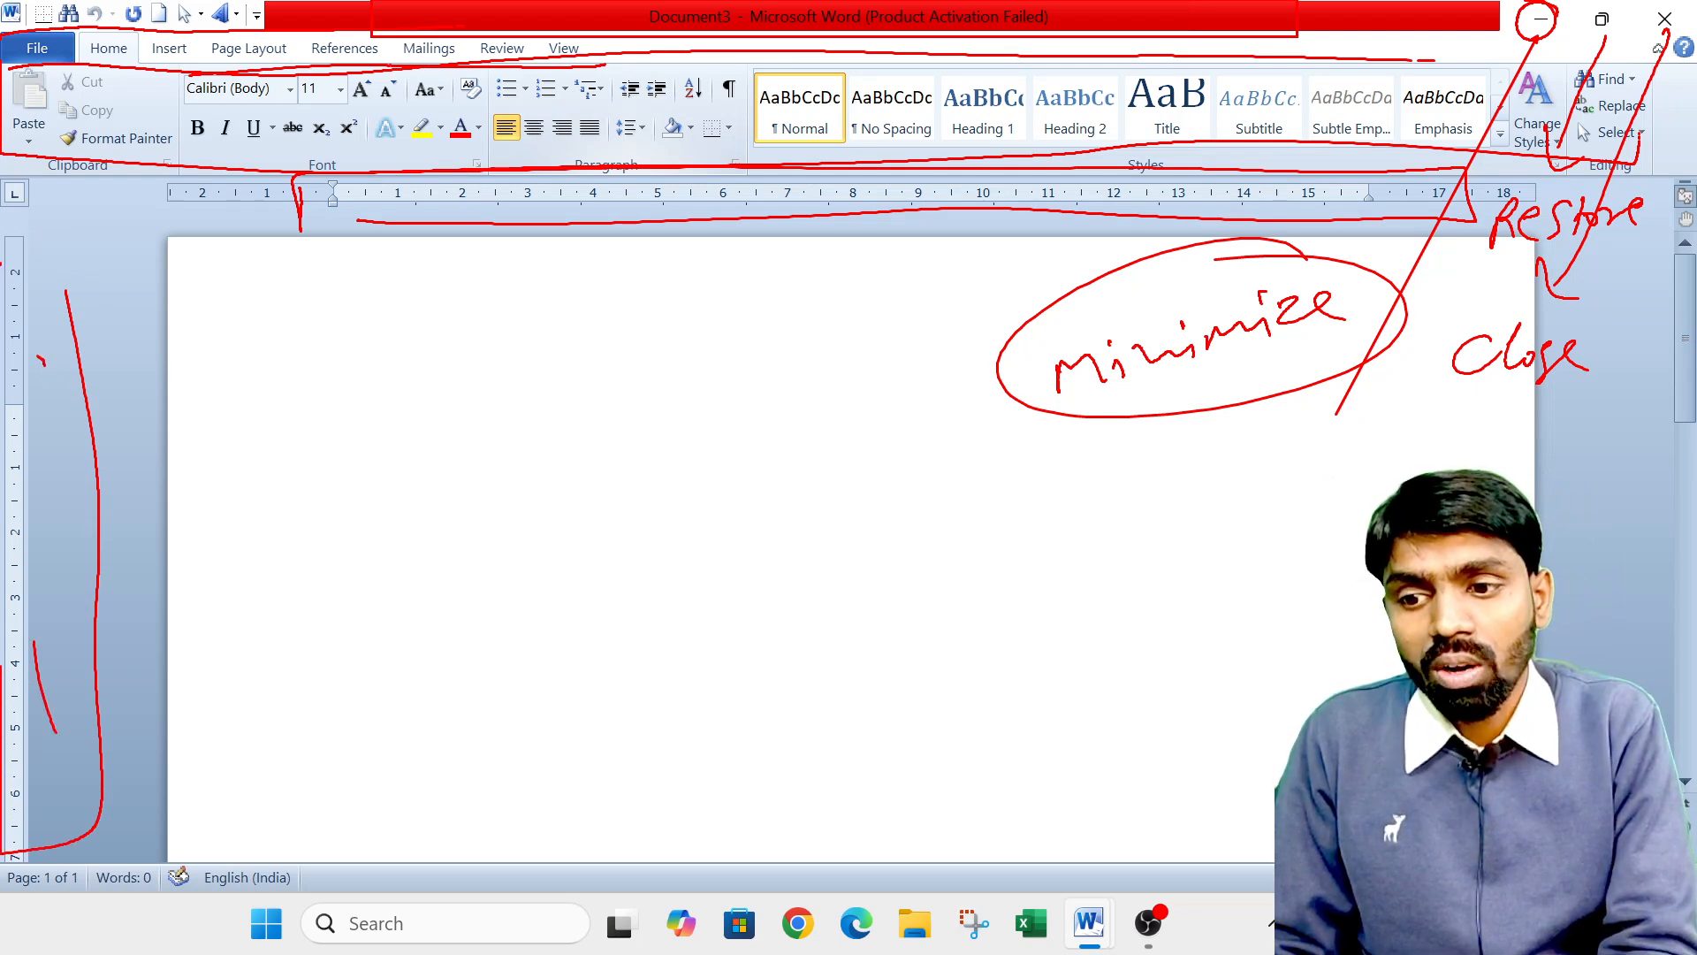
mouse_move(2, 339)
left_mouse_down()
mouse_move(5, 281)
mouse_move(76, 309)
mouse_move(100, 367)
left_mouse_up()
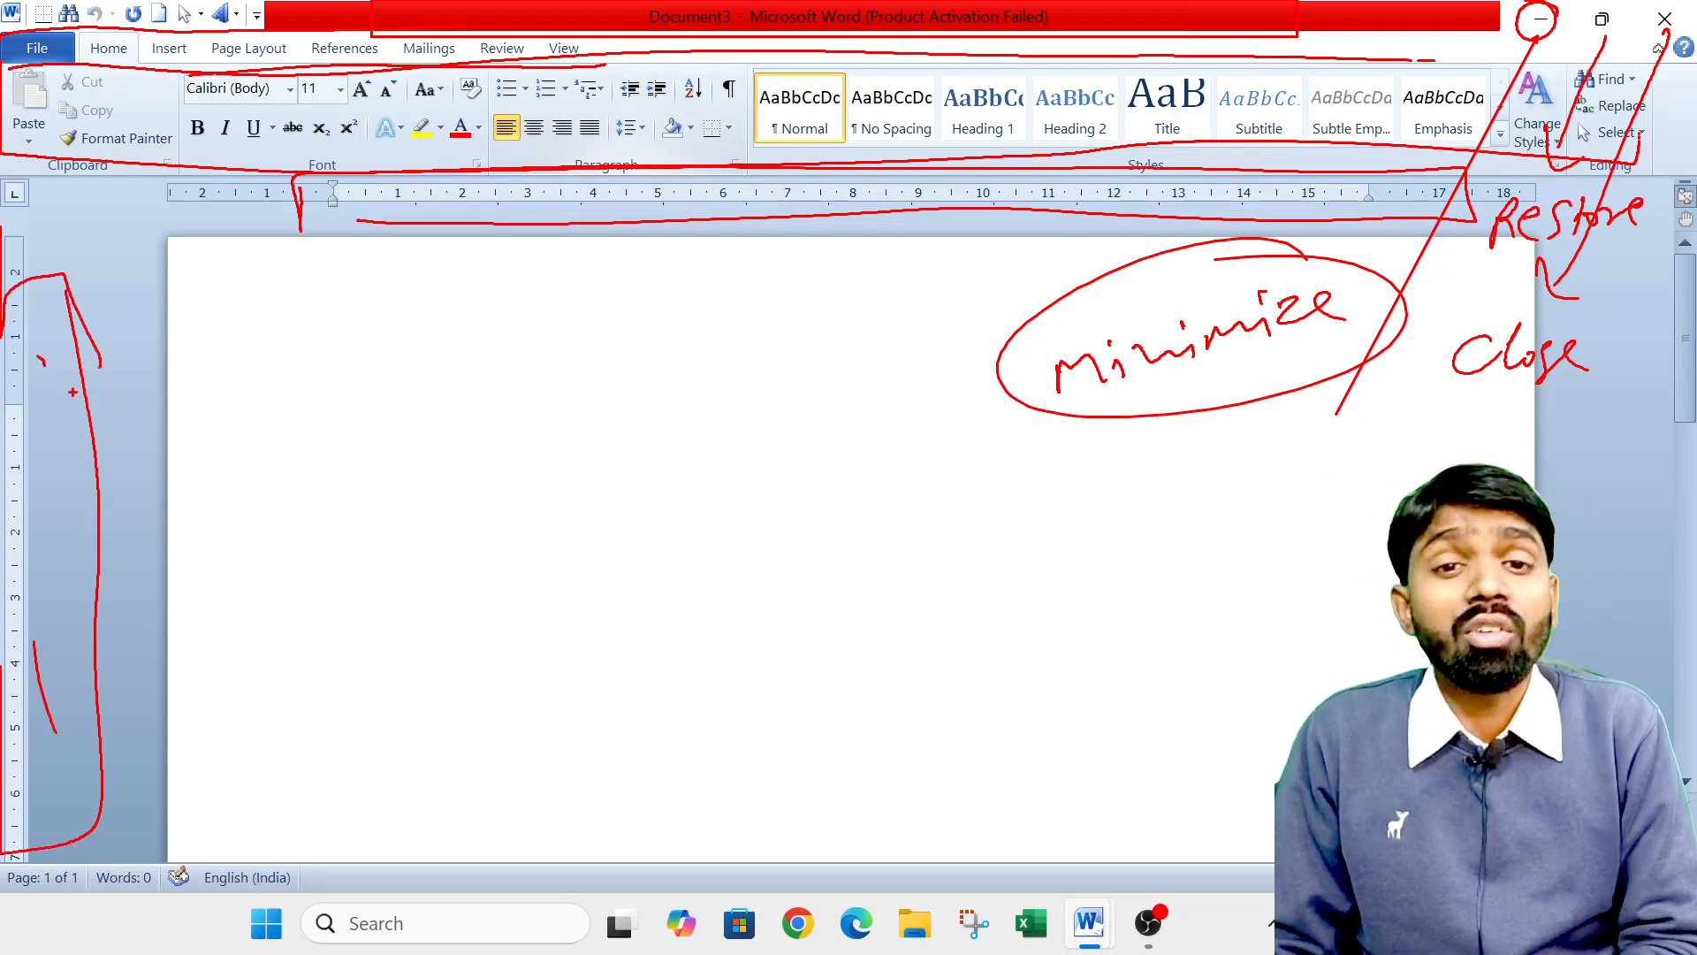
Annotate the blank page with a circled "White" and an arrow to the handwritten words "work document Area".
mouse_move(552, 384)
left_mouse_down()
mouse_move(583, 391)
mouse_move(619, 439)
left_mouse_up()
mouse_move(636, 413)
left_mouse_down()
mouse_move(641, 440)
mouse_move(669, 444)
left_mouse_up()
left_click(640, 393)
mouse_move(656, 435)
left_mouse_down()
mouse_move(696, 409)
mouse_move(716, 439)
left_mouse_up()
left_click_drag(537, 492, 619, 501)
mouse_move(755, 468)
left_mouse_down()
mouse_move(622, 504)
mouse_move(864, 451)
mouse_move(844, 484)
left_mouse_up()
mouse_move(919, 460)
left_mouse_down()
mouse_move(902, 484)
mouse_move(1070, 442)
mouse_move(1075, 491)
left_mouse_up()
left_click_drag(1094, 455, 1115, 488)
left_click_drag(899, 528, 1189, 486)
mouse_move(928, 599)
left_mouse_down()
mouse_move(979, 585)
mouse_move(983, 605)
left_mouse_up()
left_click_drag(1030, 571, 1112, 576)
mouse_move(1127, 566)
left_mouse_down()
mouse_move(1343, 532)
mouse_move(1356, 495)
left_mouse_up()
left_click_drag(1326, 520, 1395, 508)
mouse_move(1028, 681)
left_mouse_down()
mouse_move(1121, 632)
mouse_move(1154, 652)
mouse_move(1250, 608)
mouse_move(1263, 633)
left_mouse_up()
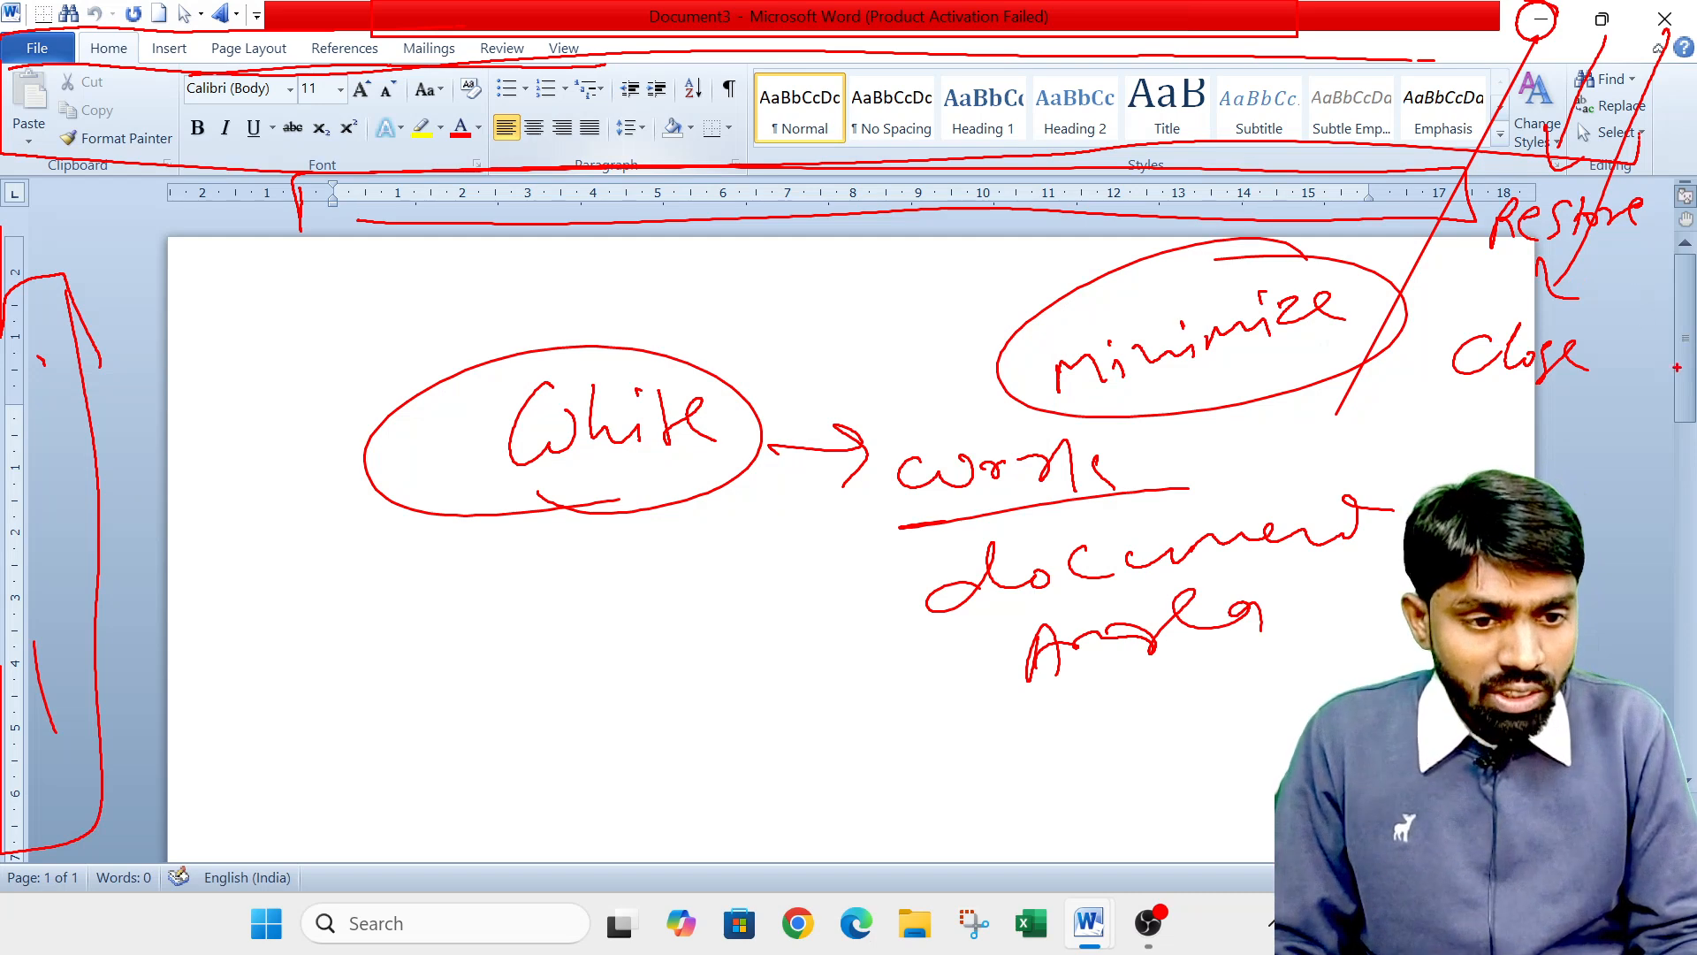
Mark the vertical scroll bar with two red strokes and clear all on-screen annotations.
left_click_drag(1604, 434, 1680, 379)
left_click_drag(1679, 380, 1636, 428)
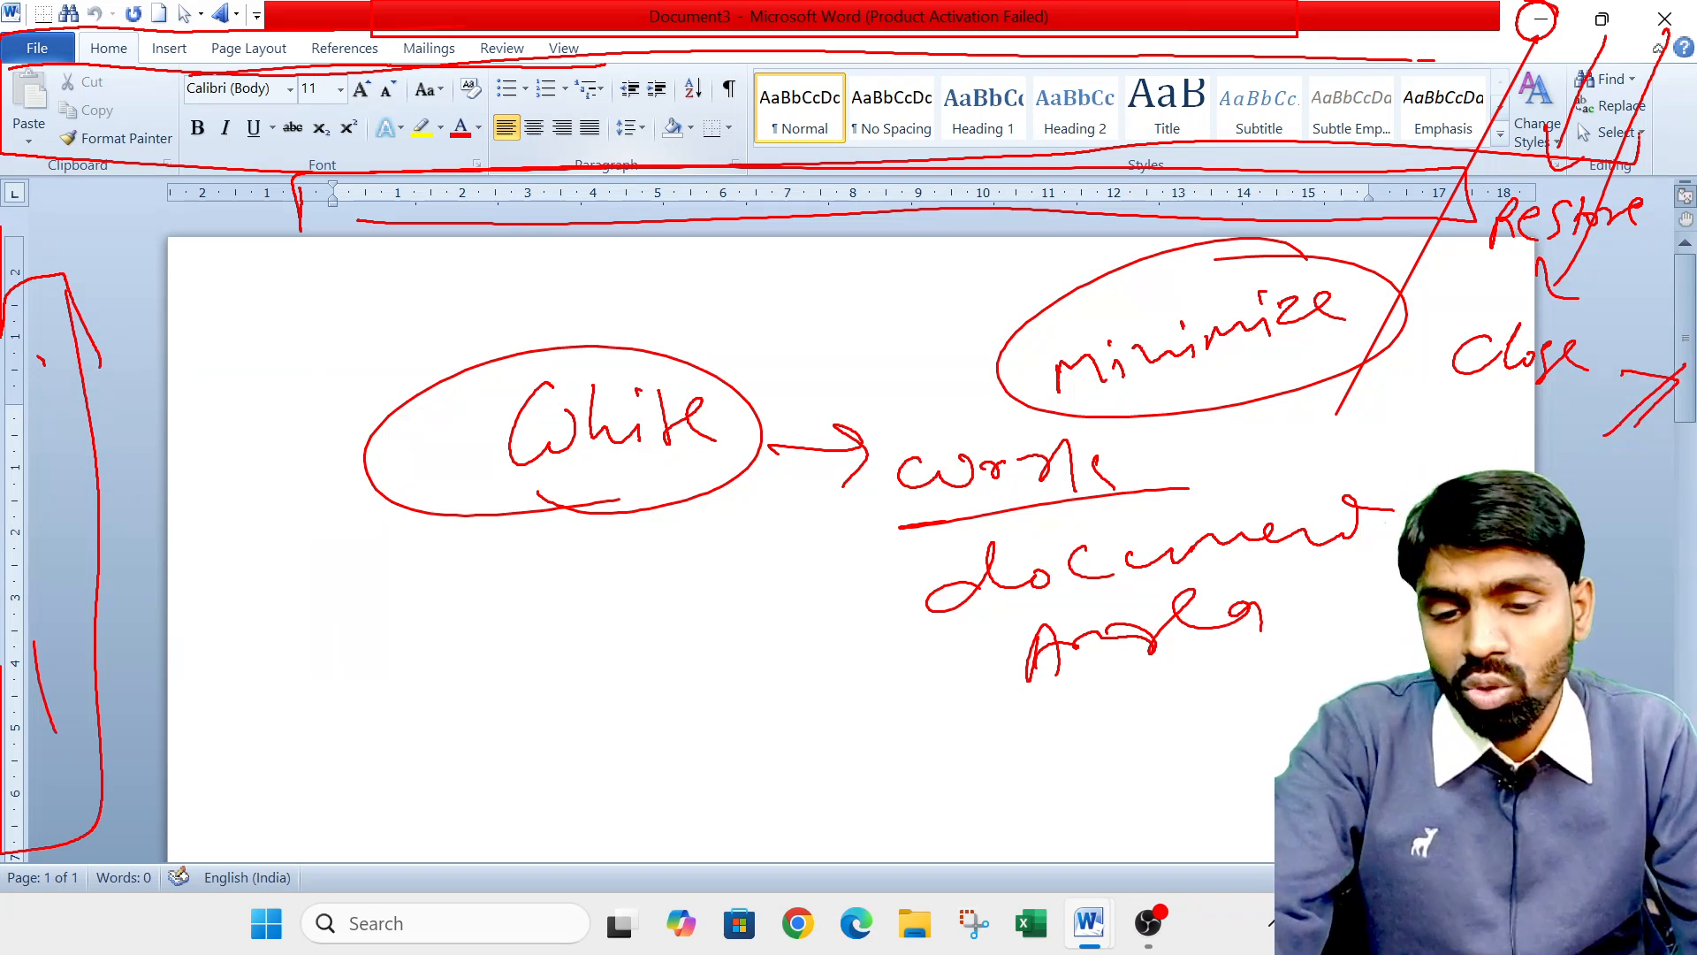
key("Escape")
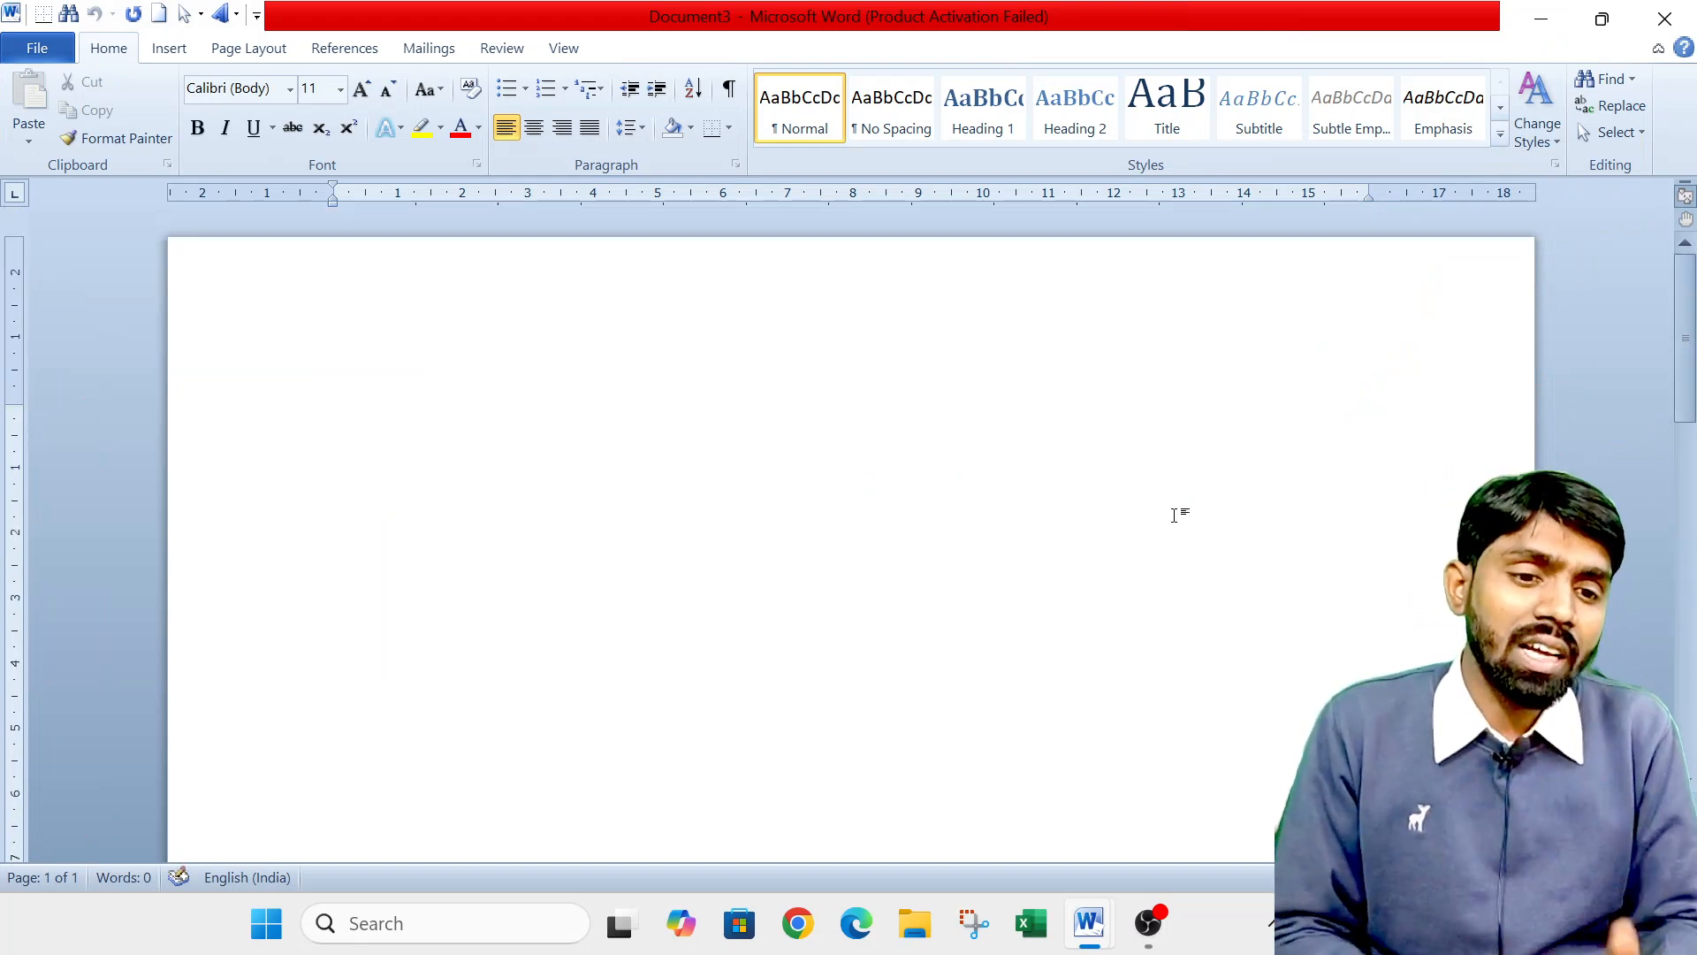
Switch to the Document2 window, point out its vertical scroll bar with a handwritten "Vertical Scroll" label and clear the markup.
key("super+d")
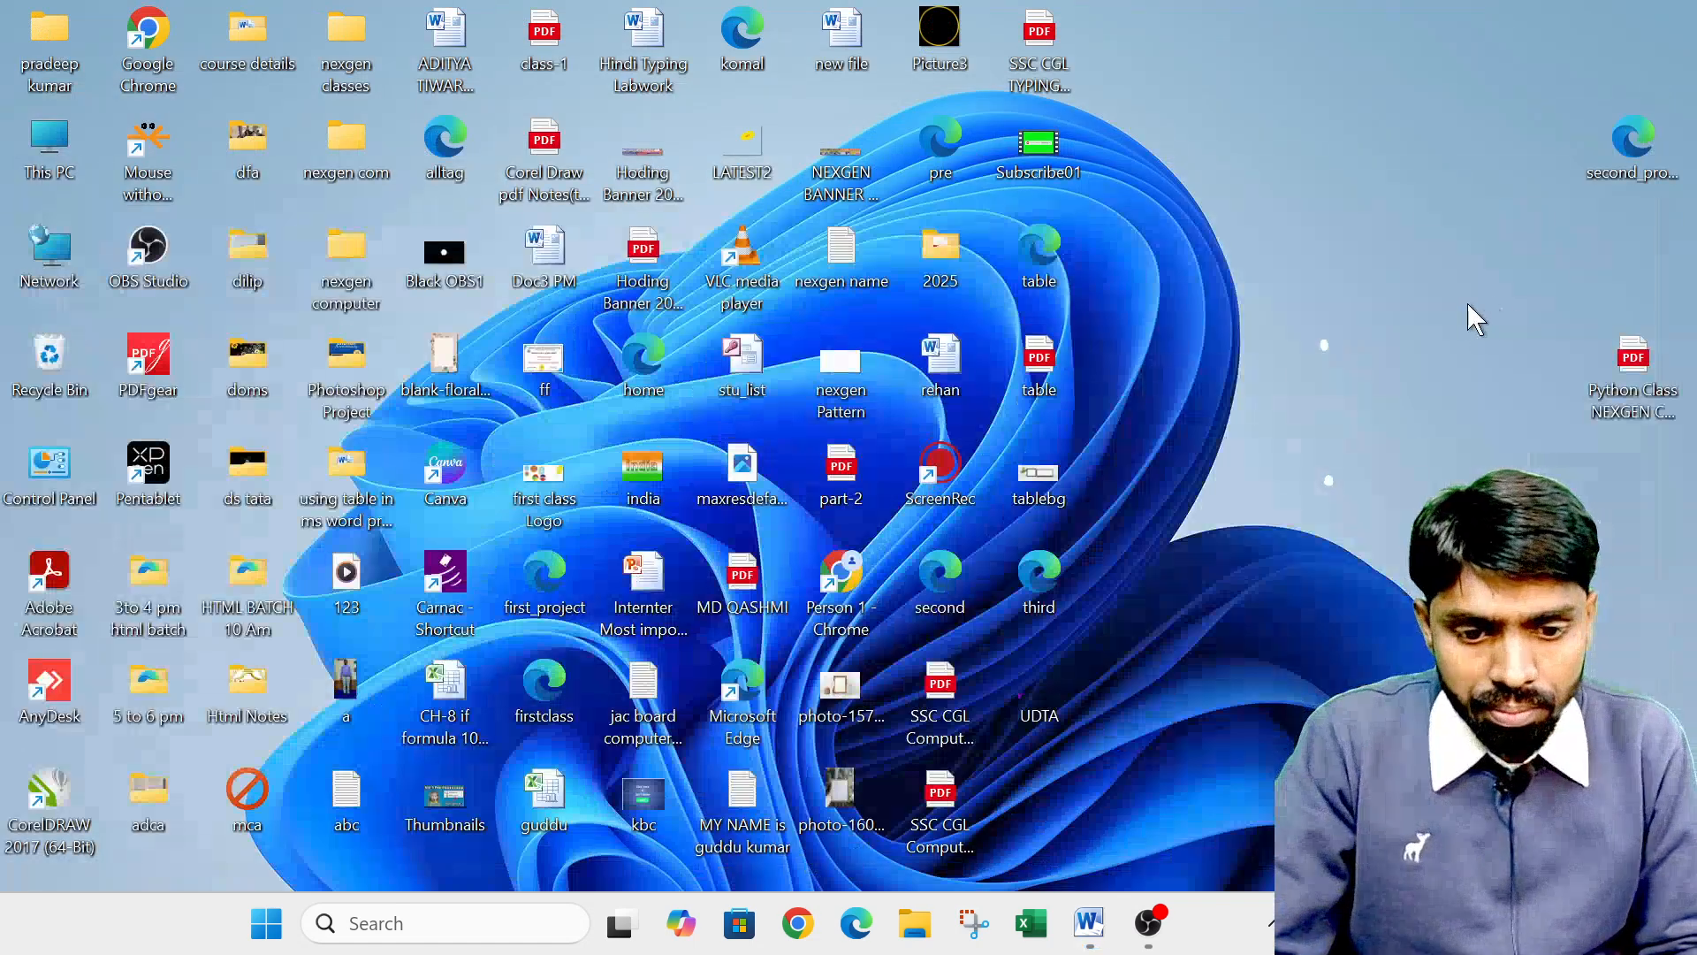
left_click(1090, 923)
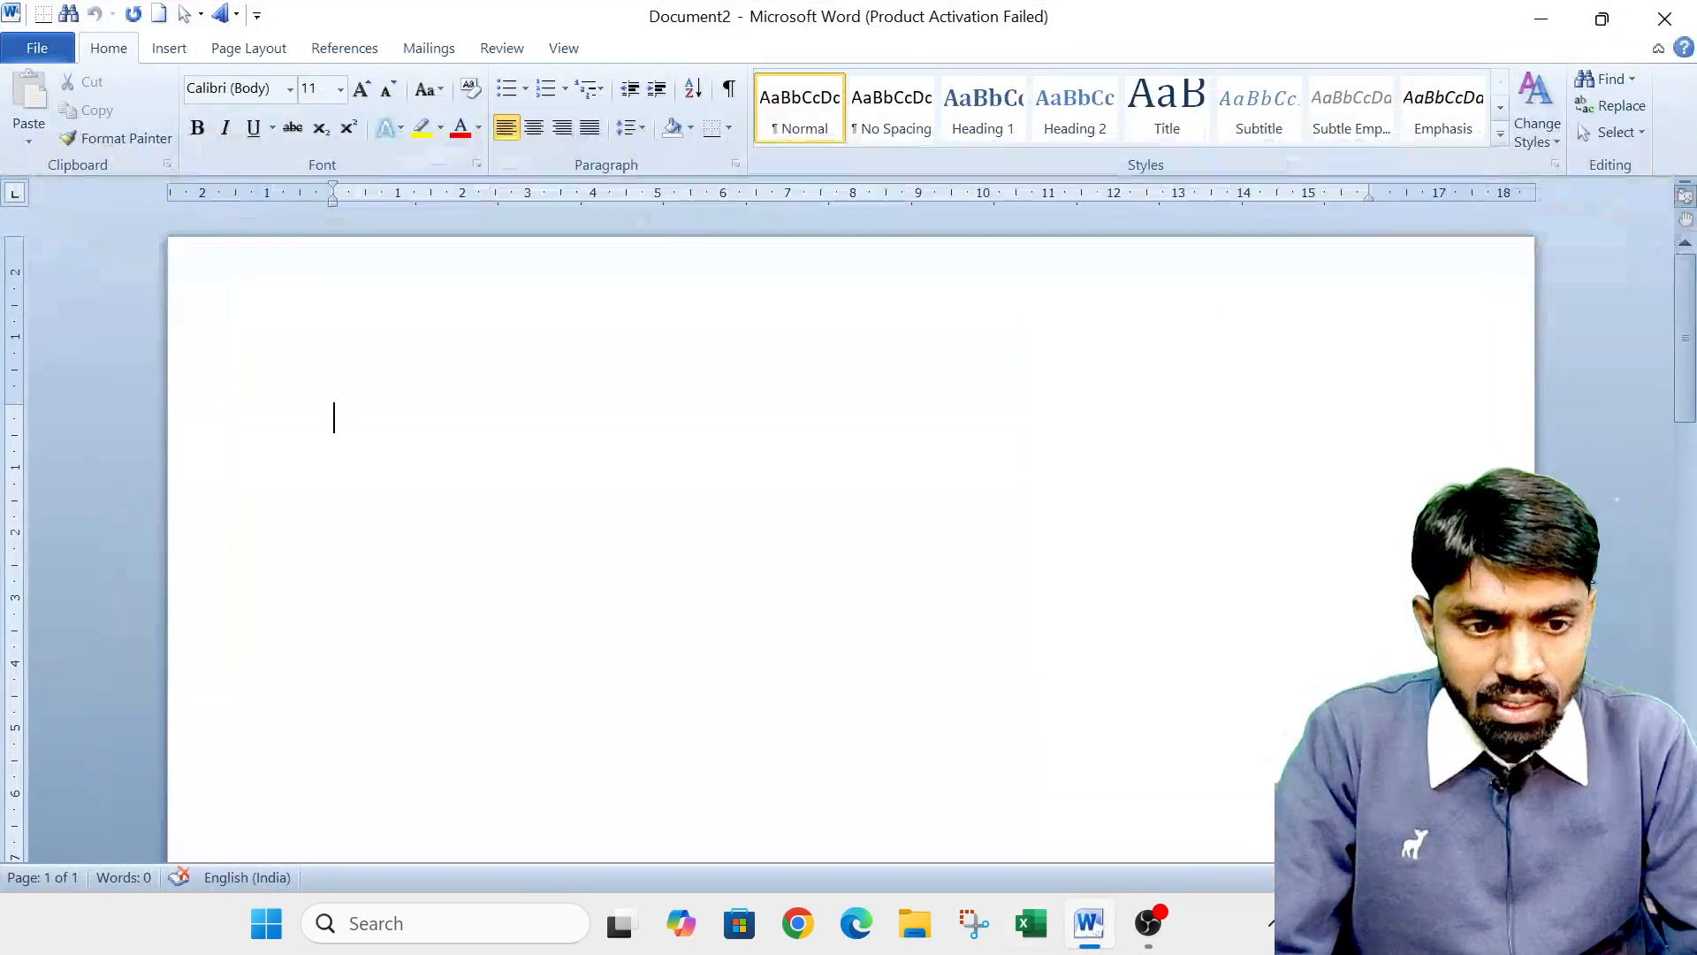
key("ctrl+2")
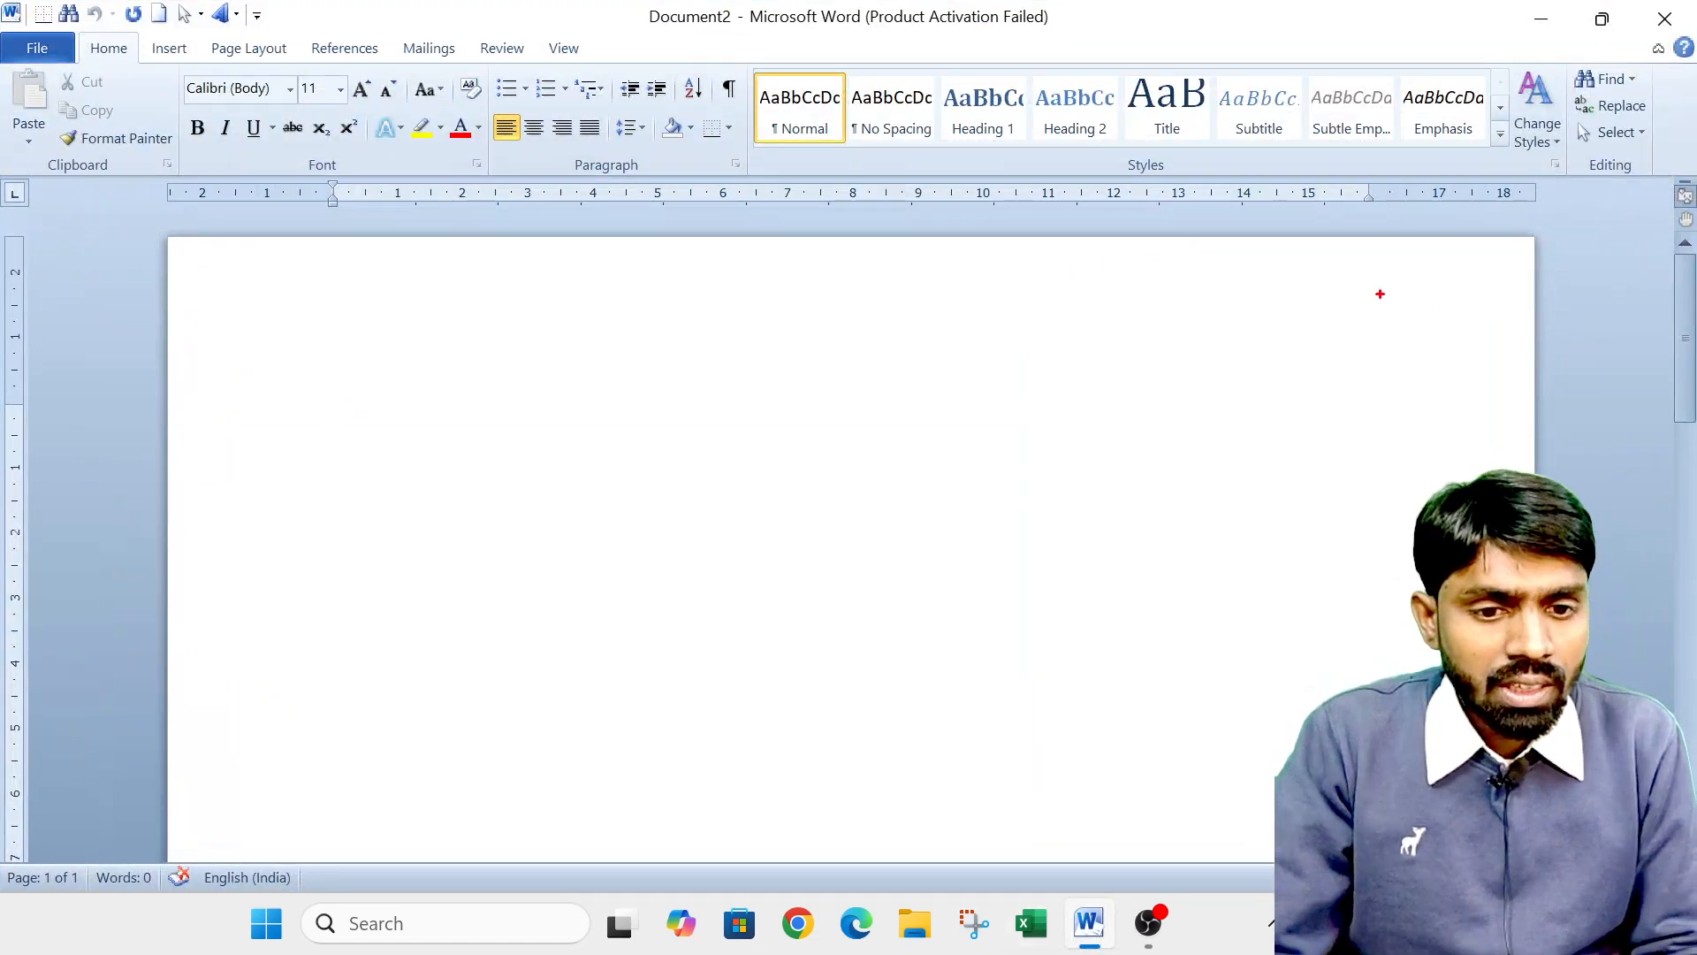
left_click_drag(1651, 358, 1575, 400)
left_click_drag(1668, 355, 1391, 492)
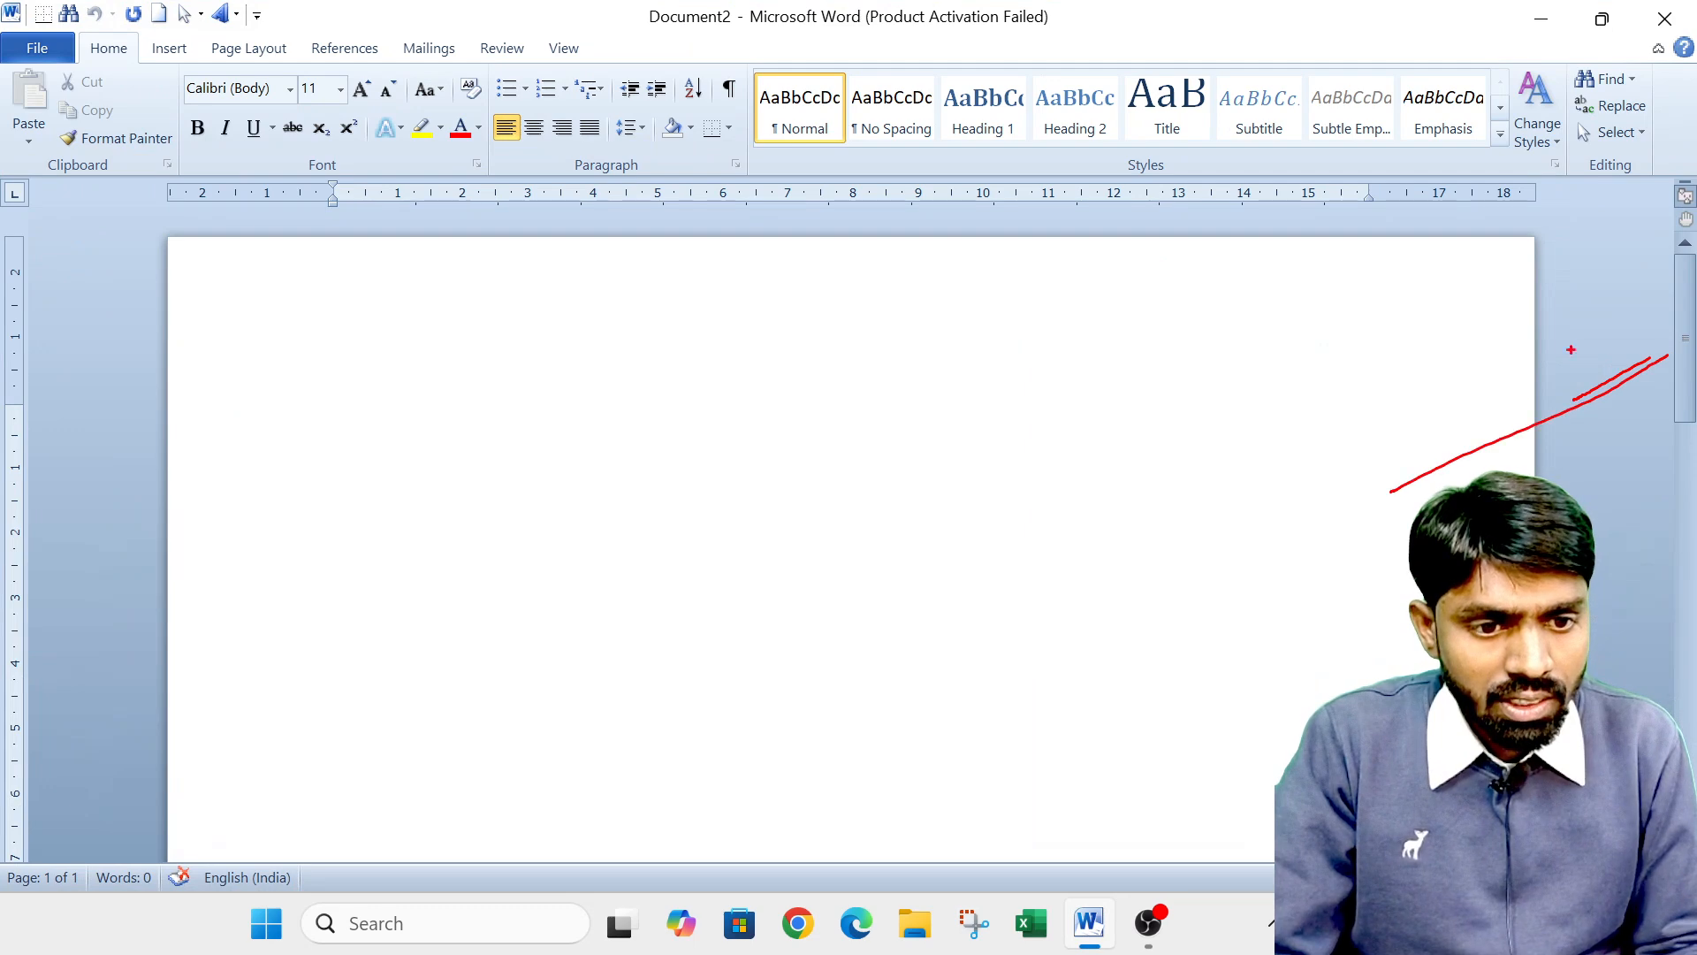
left_click_drag(1571, 341, 1567, 447)
mouse_move(1411, 293)
left_mouse_down()
mouse_move(1557, 292)
mouse_move(1617, 321)
mouse_move(1446, 381)
mouse_move(1547, 352)
mouse_move(1585, 368)
left_mouse_up()
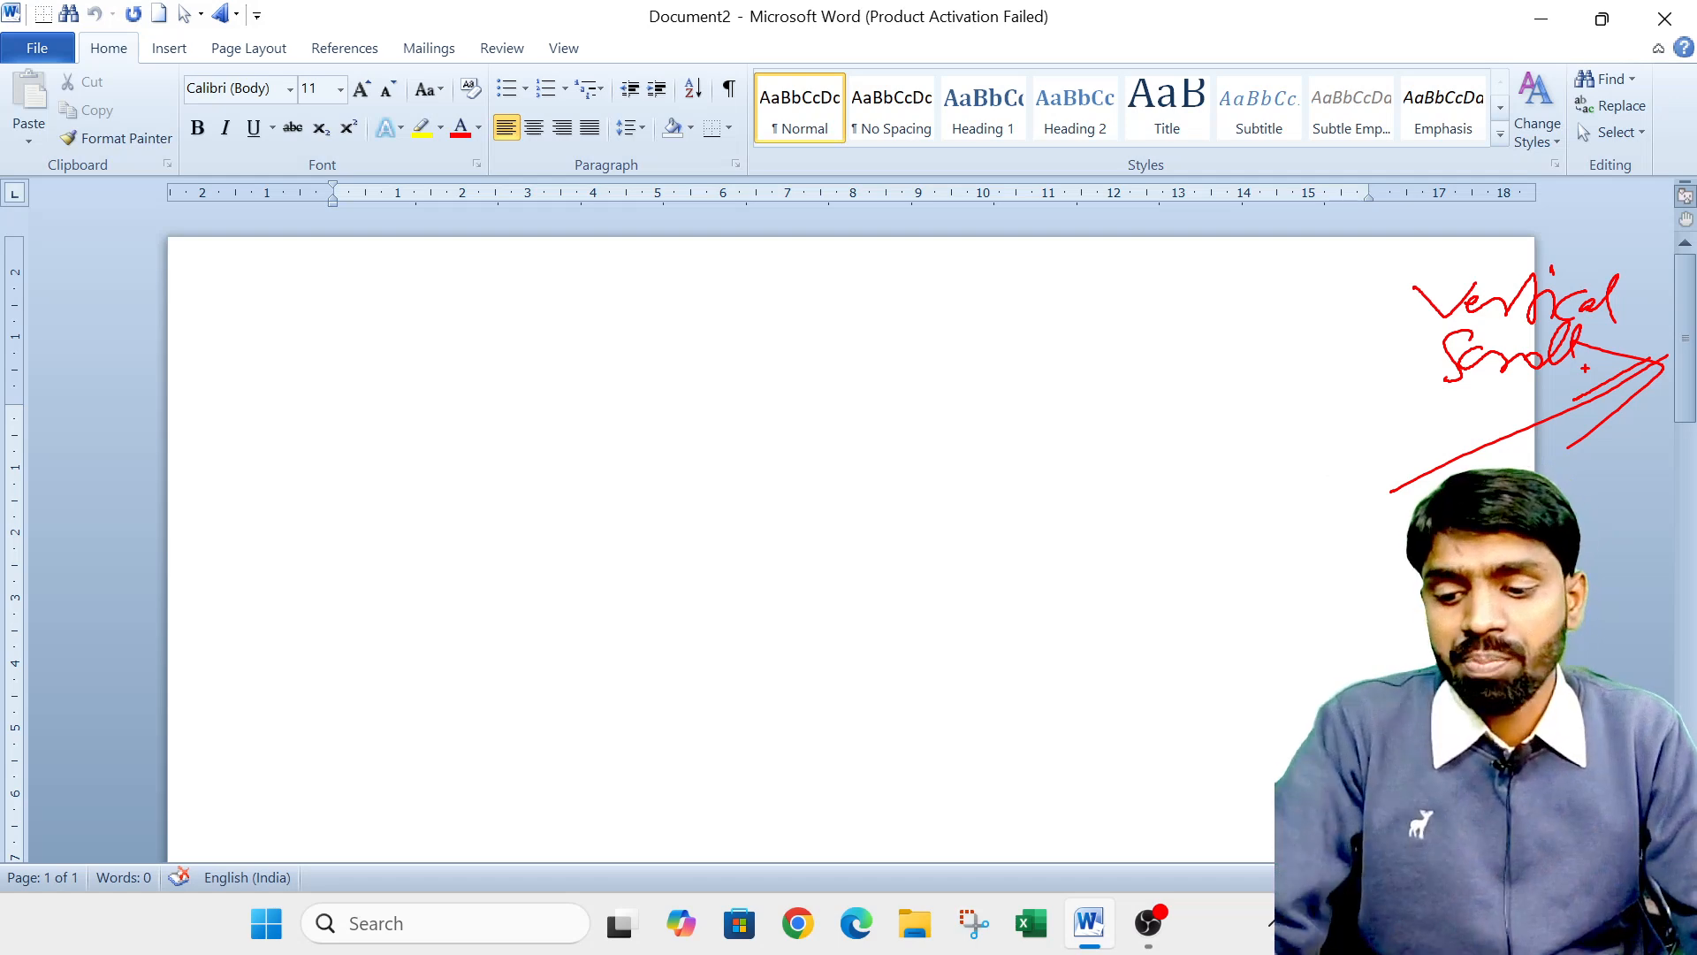
key("Escape")
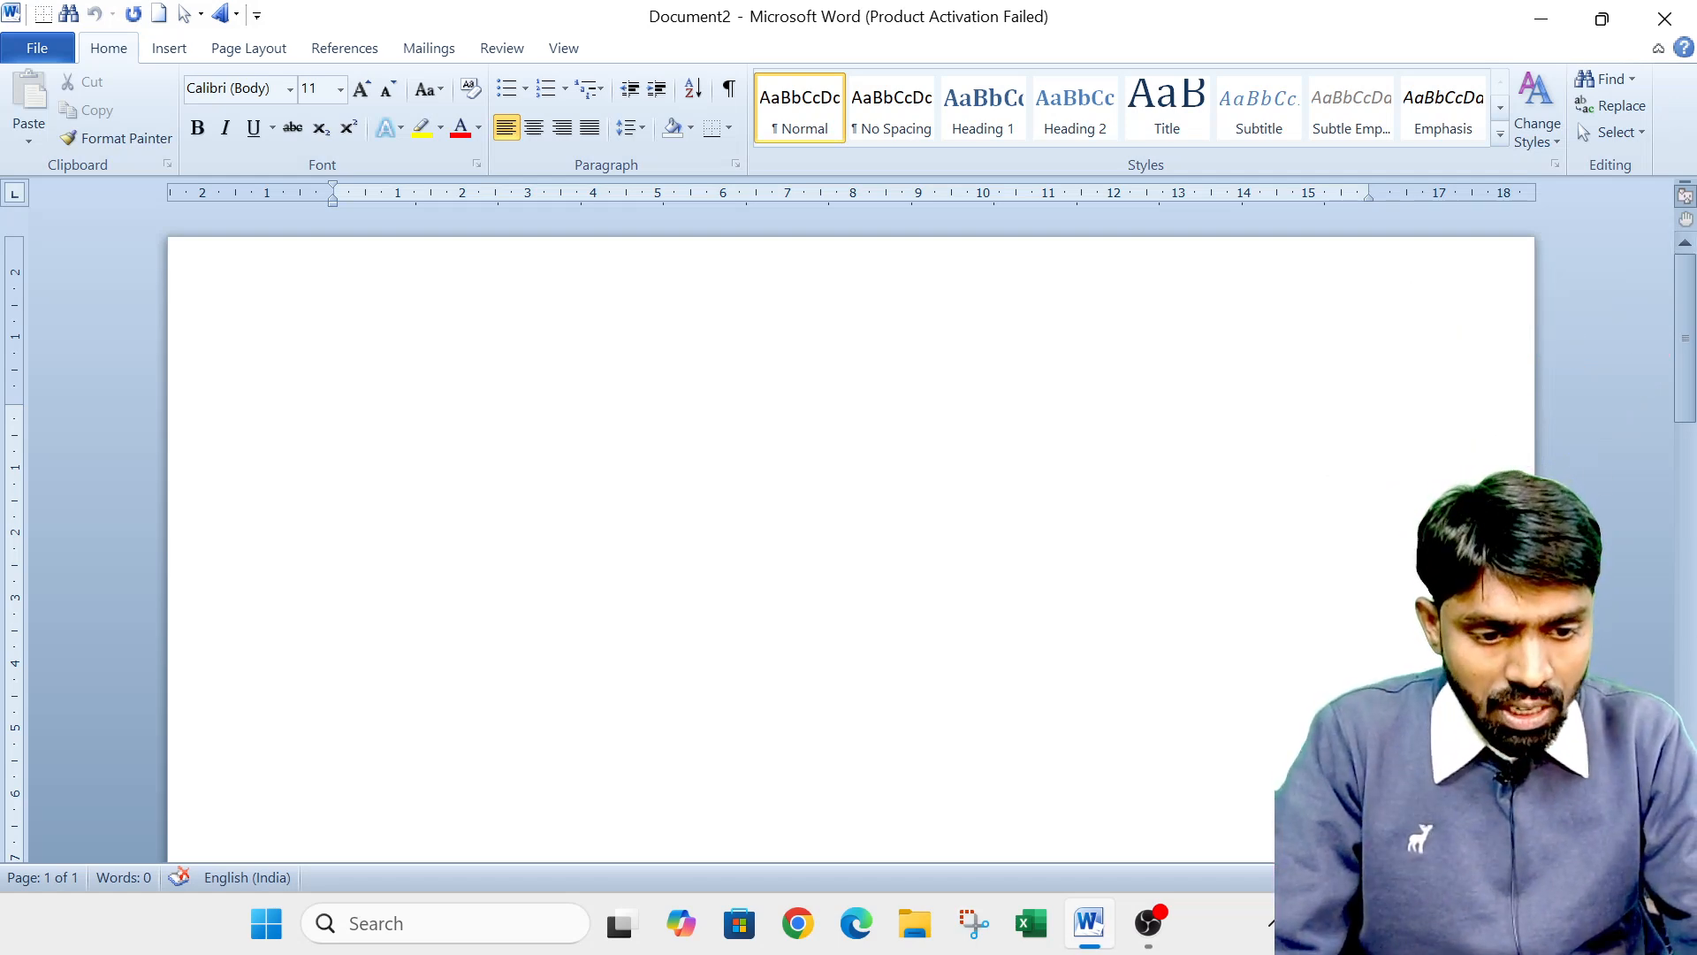
Zoom in on the page until it needs a horizontal scroll bar and scroll the page sideways with it.
left_click(1674, 877)
left_click(1673, 877)
left_click(1674, 878)
left_click(1674, 878)
left_click(1673, 878)
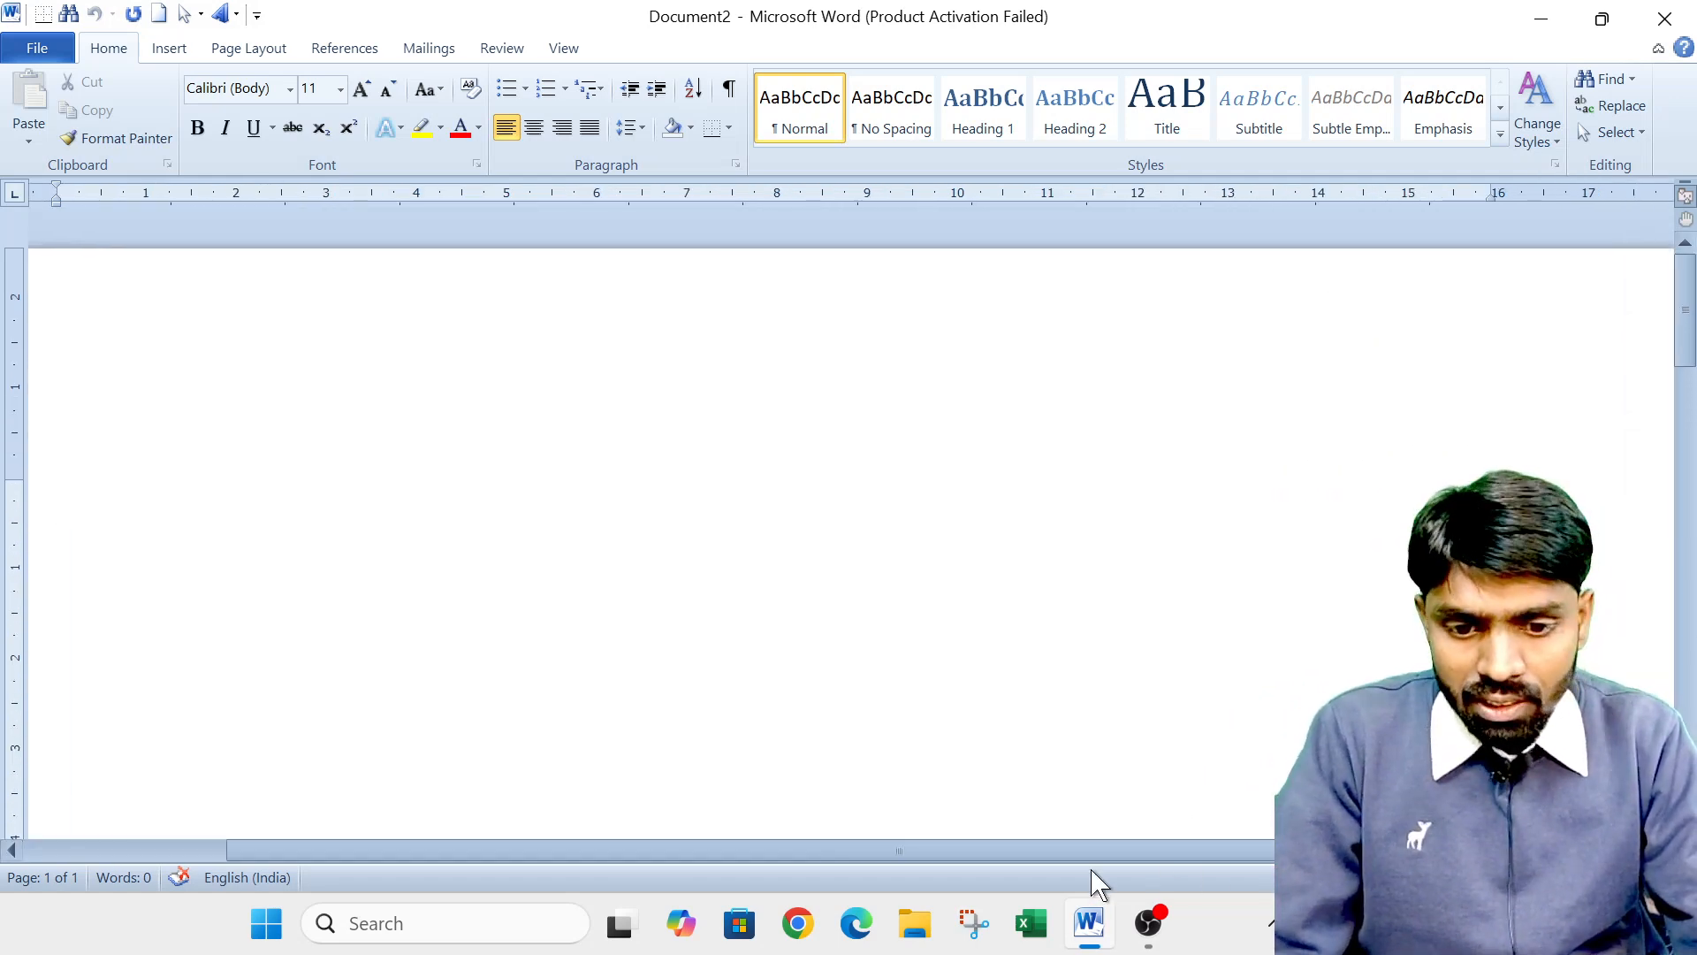
left_click_drag(995, 842, 863, 796)
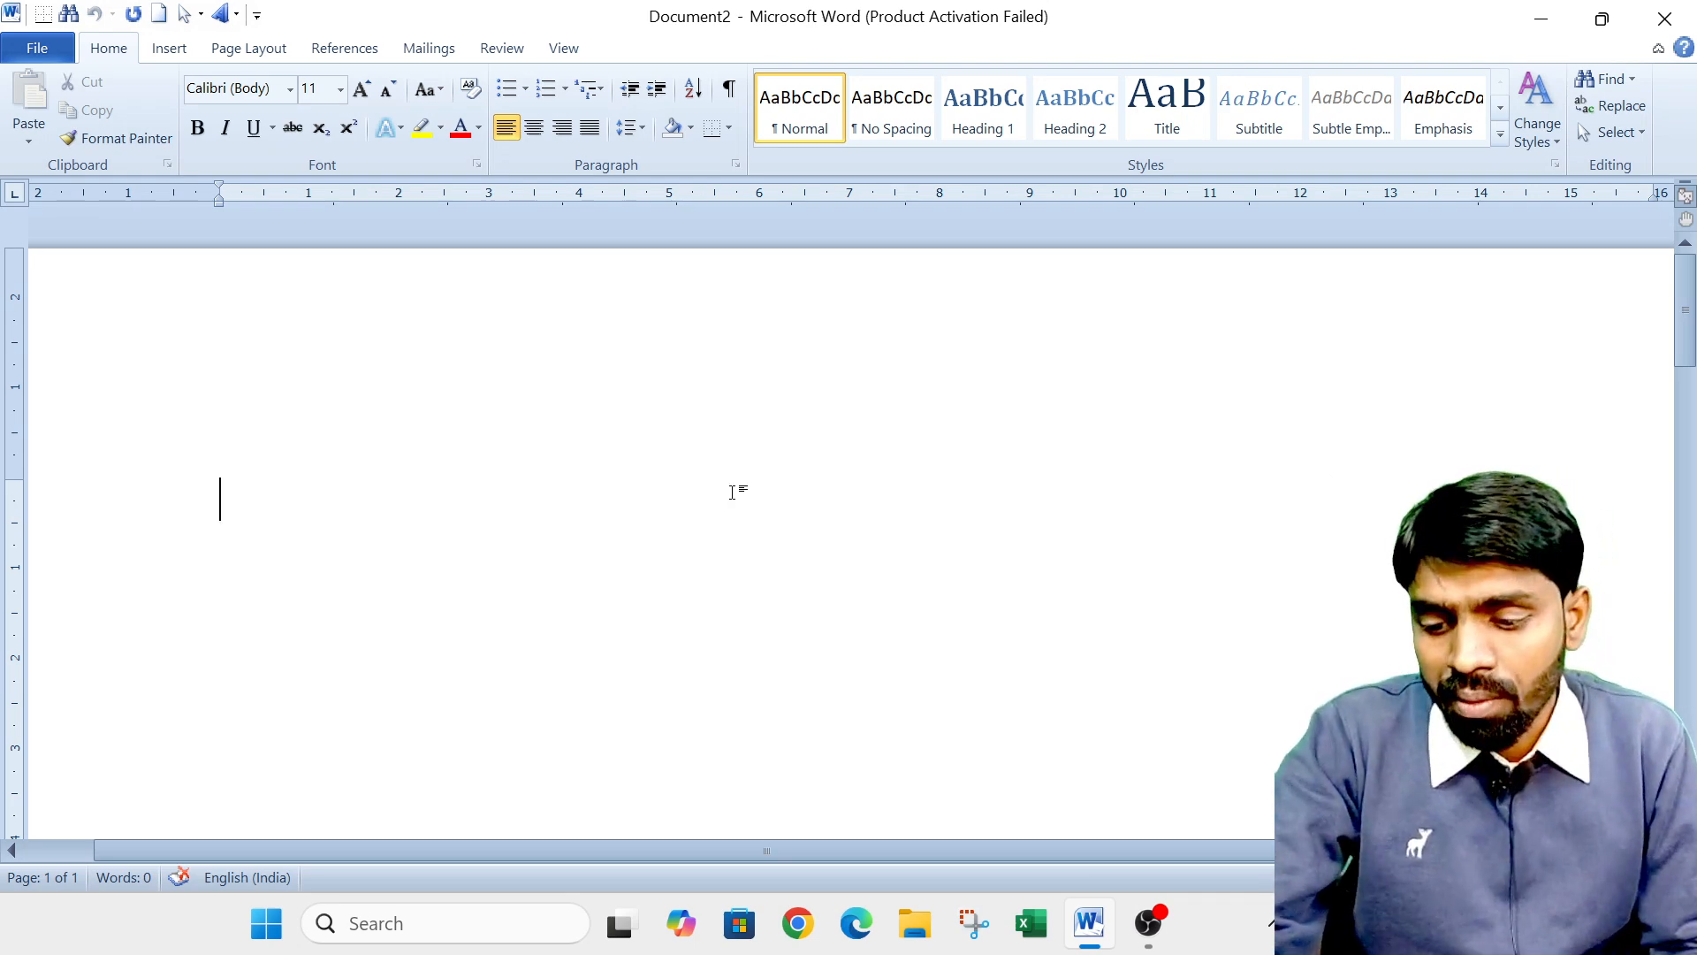
Draw an arrow to the horizontal scroll bar with the underlined handwritten label "Horizontal Scroll bar".
left_click_drag(620, 839, 832, 661)
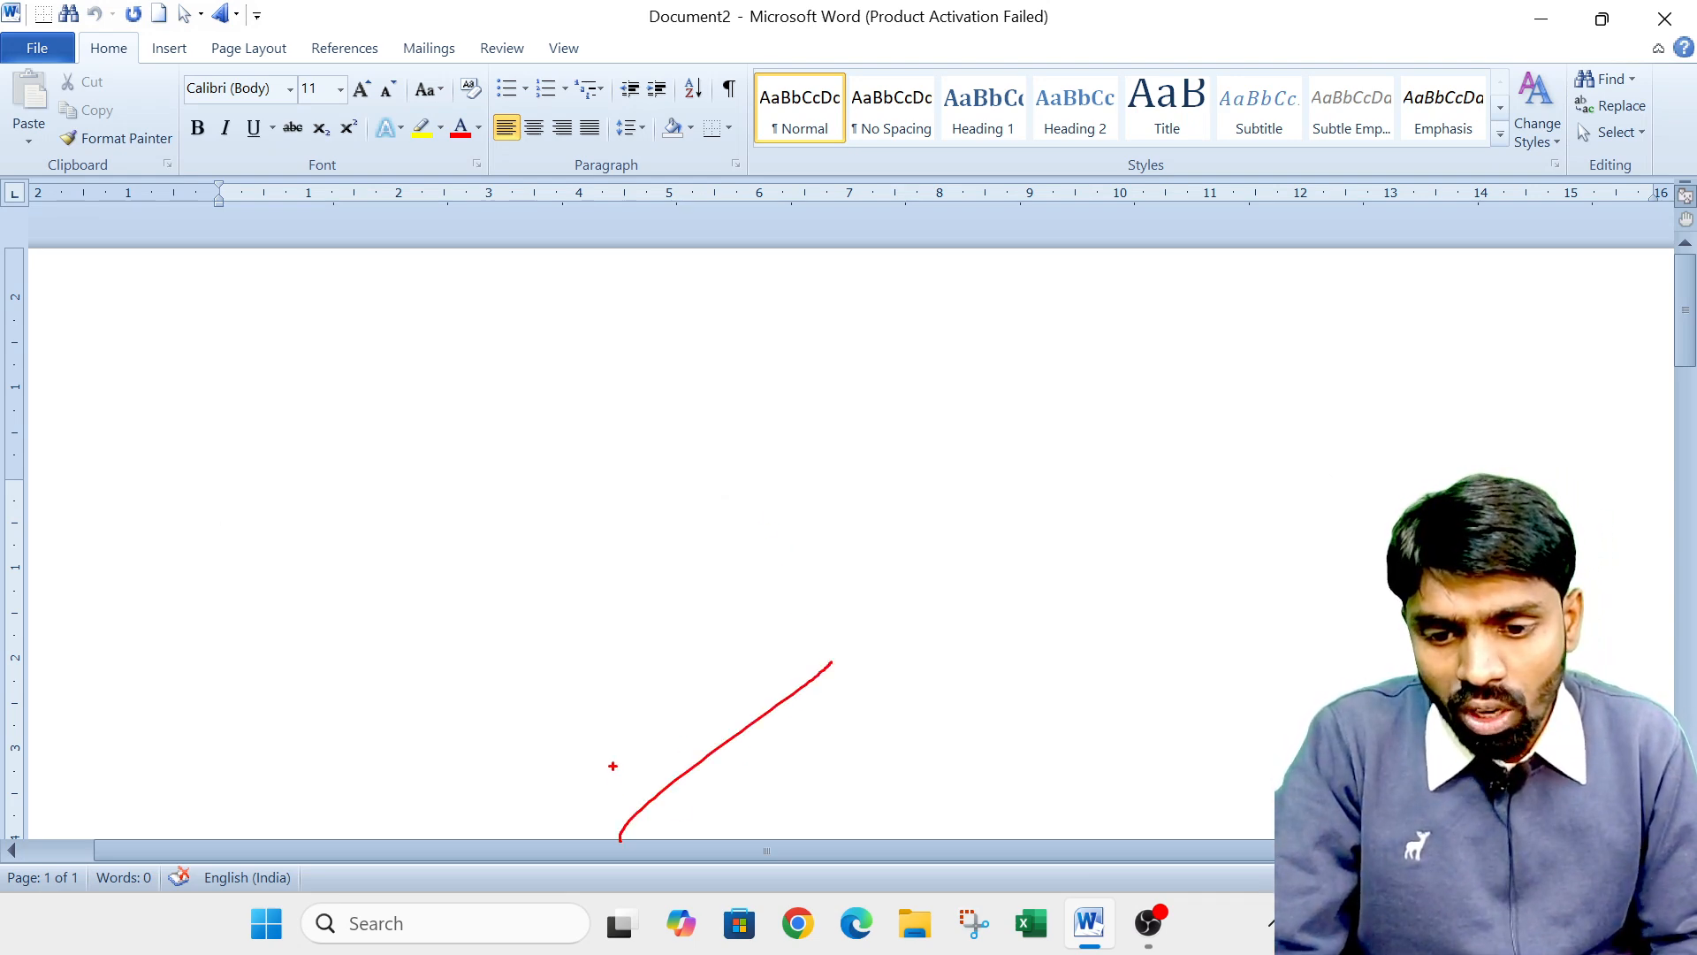
left_click_drag(614, 766, 672, 817)
left_click_drag(864, 586, 869, 658)
mouse_move(899, 566)
left_mouse_down()
mouse_move(903, 653)
mouse_move(990, 557)
mouse_move(971, 539)
left_mouse_up()
left_click_drag(1004, 541, 1039, 559)
mouse_move(1101, 540)
left_mouse_down()
mouse_move(1173, 517)
mouse_move(1220, 567)
left_mouse_up()
mouse_move(923, 661)
left_mouse_down()
mouse_move(916, 737)
mouse_move(897, 750)
left_mouse_up()
mouse_move(930, 684)
left_mouse_down()
mouse_move(974, 712)
mouse_move(1298, 580)
left_mouse_up()
left_click_drag(951, 784, 1258, 654)
Draw an arrow from the vertical scroll bar and add the underlined handwritten label "Vertical Scroll bar".
left_click_drag(1684, 324, 1513, 345)
left_click_drag(1517, 311, 1522, 365)
mouse_move(1247, 318)
left_mouse_down()
mouse_move(1355, 334)
mouse_move(1415, 305)
mouse_move(1406, 292)
left_mouse_up()
mouse_move(1455, 302)
left_mouse_down()
mouse_move(1457, 327)
mouse_move(1487, 334)
left_mouse_up()
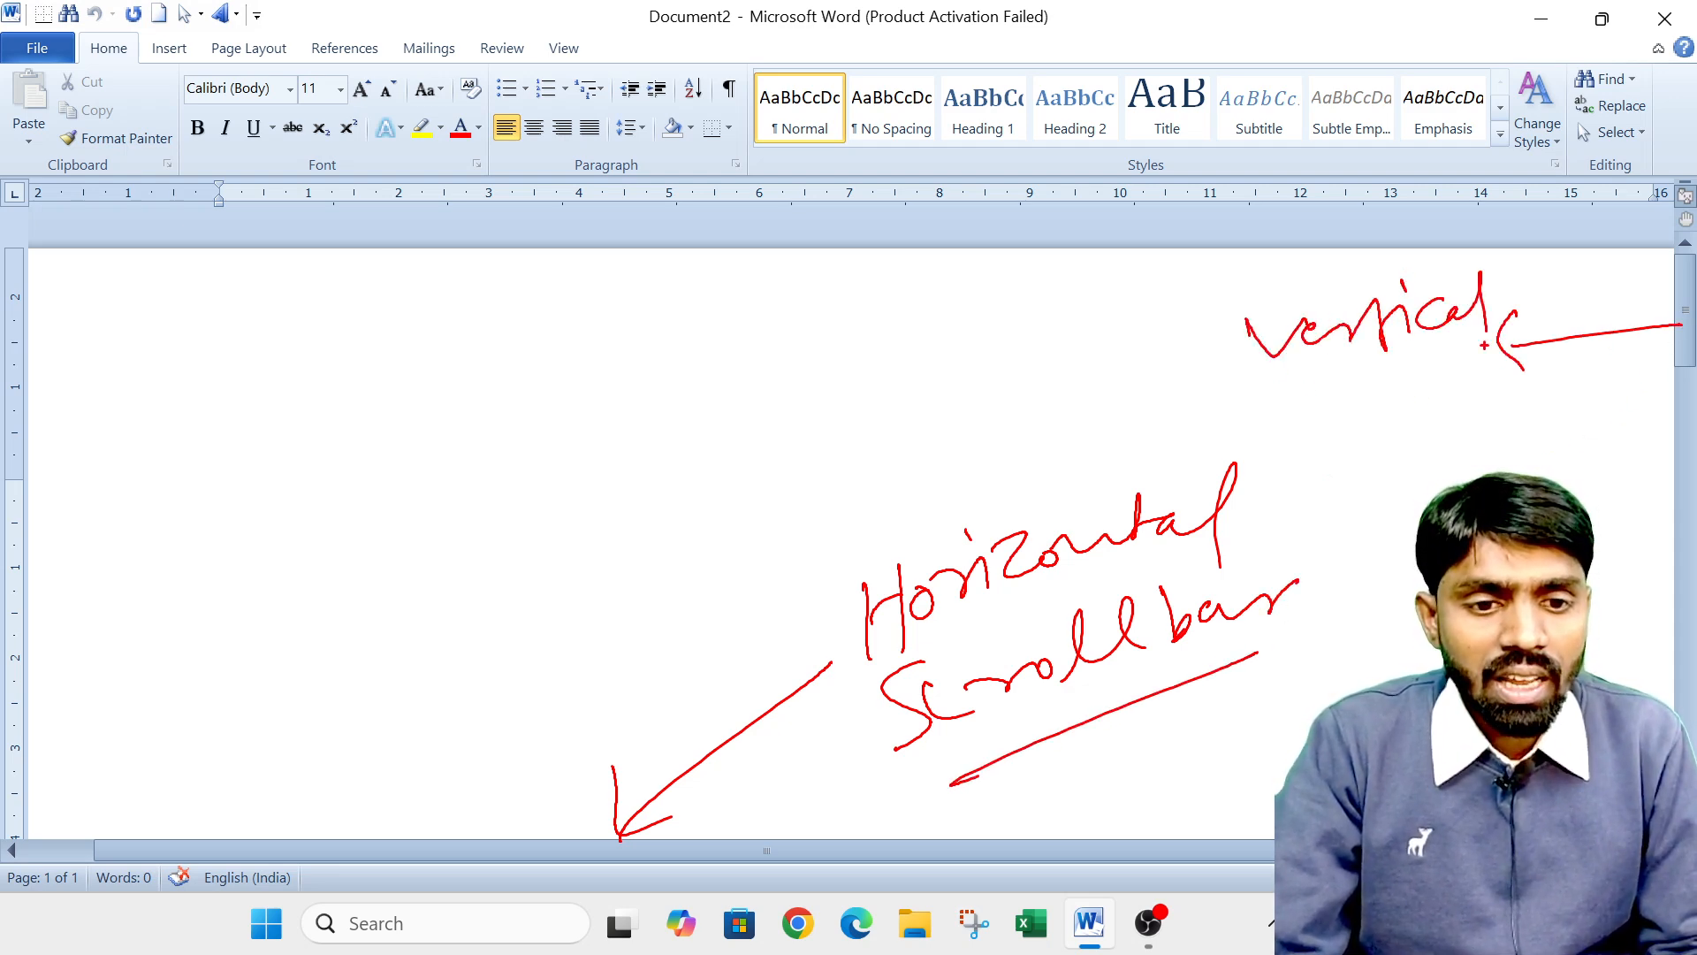
mouse_move(1302, 404)
left_mouse_down()
mouse_move(1292, 452)
mouse_move(1319, 441)
left_mouse_up()
mouse_move(1346, 426)
left_mouse_down()
mouse_move(1475, 376)
mouse_move(1515, 389)
mouse_move(1595, 349)
left_mouse_up()
left_click_drag(1295, 473, 1582, 387)
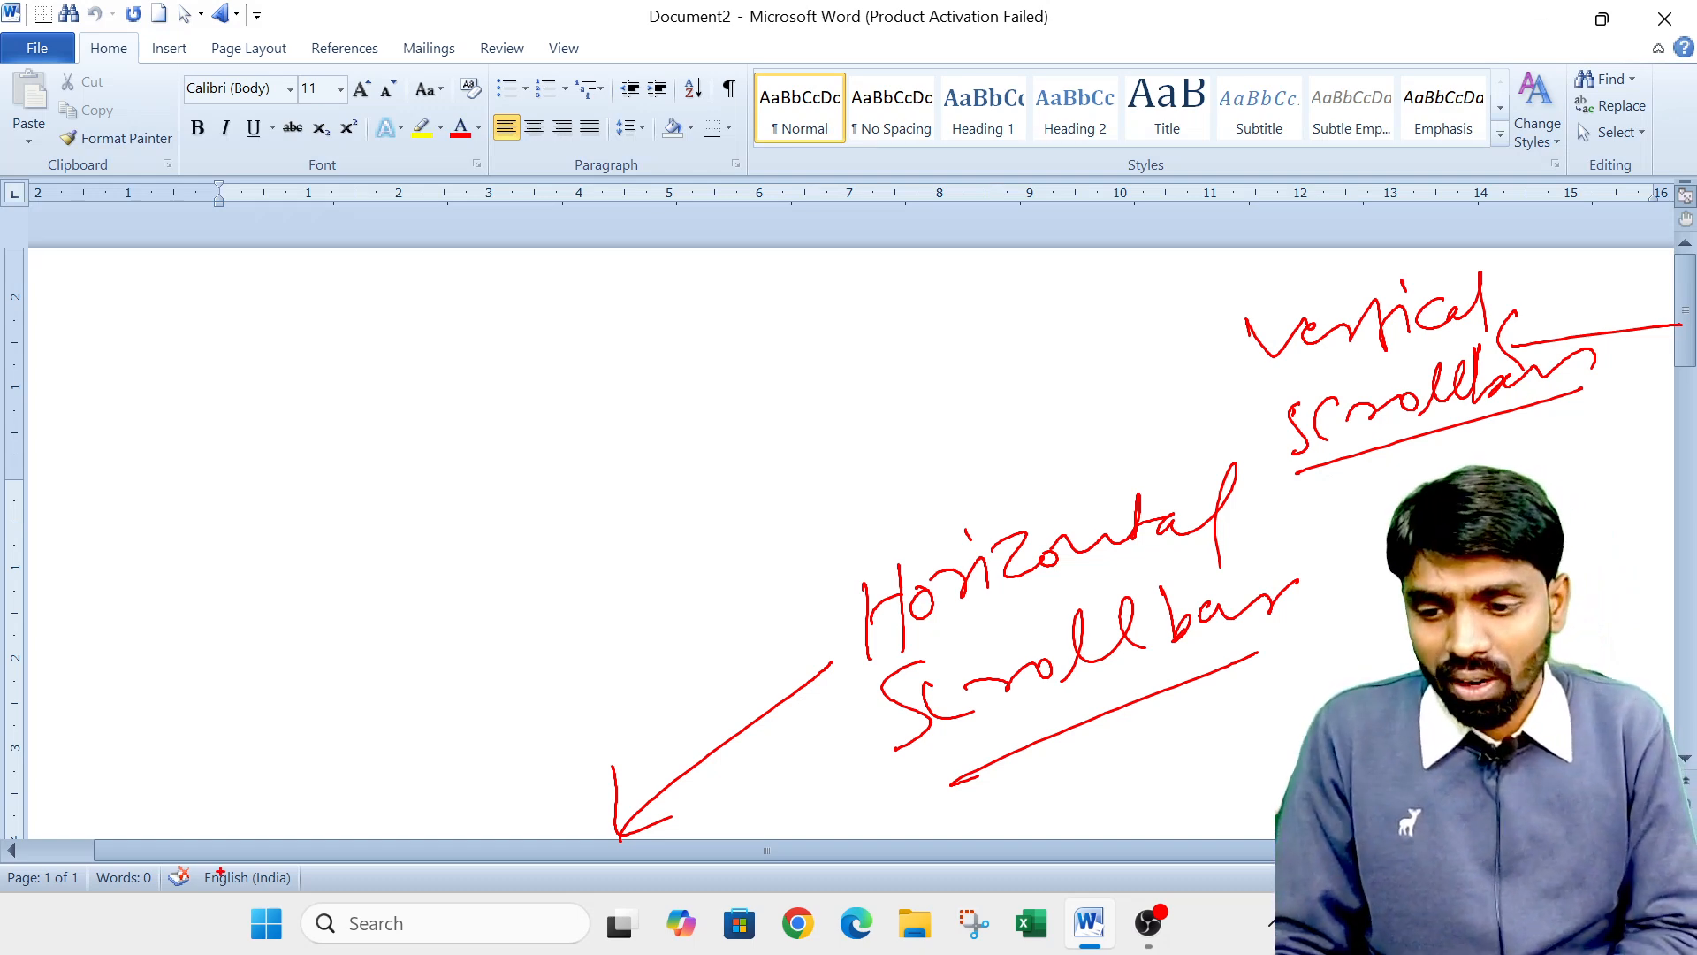
Outline the status bar, label it with a circled handwritten "Status bar" and clear all on-screen annotations.
mouse_move(38, 860)
left_mouse_down()
mouse_move(1273, 835)
mouse_move(1039, 889)
mouse_move(865, 897)
left_mouse_up()
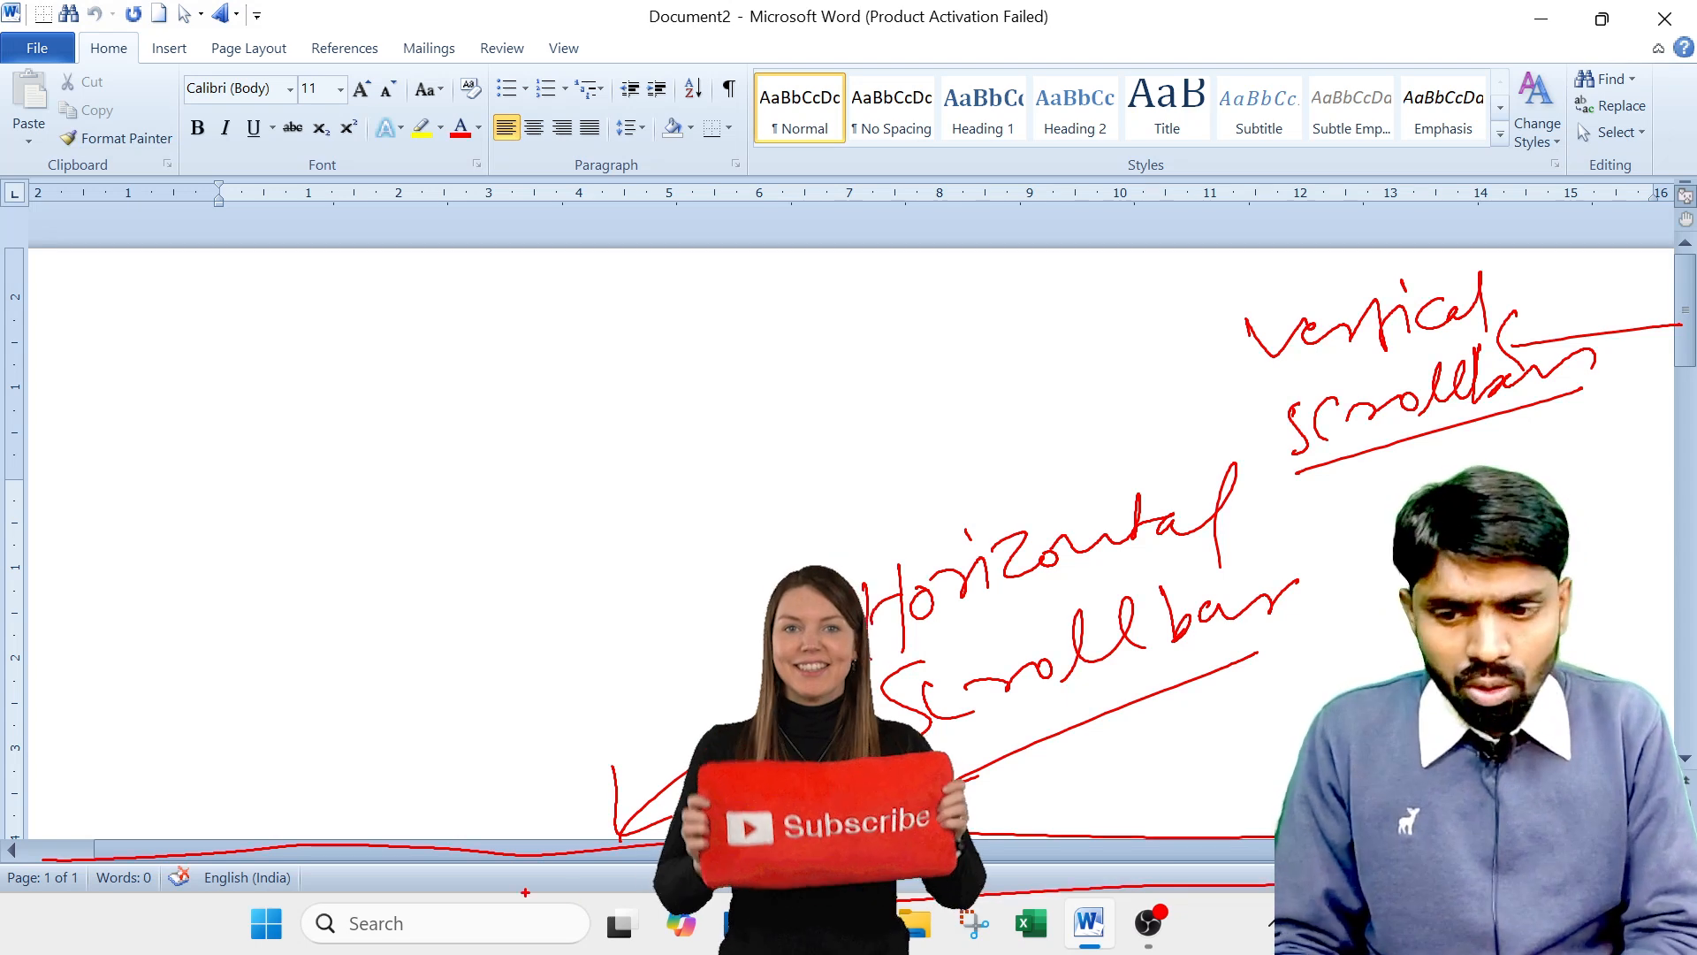
mouse_move(4, 854)
left_mouse_down()
mouse_move(3, 888)
mouse_move(115, 906)
mouse_move(336, 610)
mouse_move(437, 541)
mouse_move(472, 562)
mouse_move(520, 497)
mouse_move(534, 571)
left_mouse_up()
mouse_move(573, 447)
left_mouse_down()
mouse_move(581, 481)
mouse_move(623, 482)
mouse_move(726, 428)
mouse_move(292, 676)
mouse_move(574, 433)
left_mouse_up()
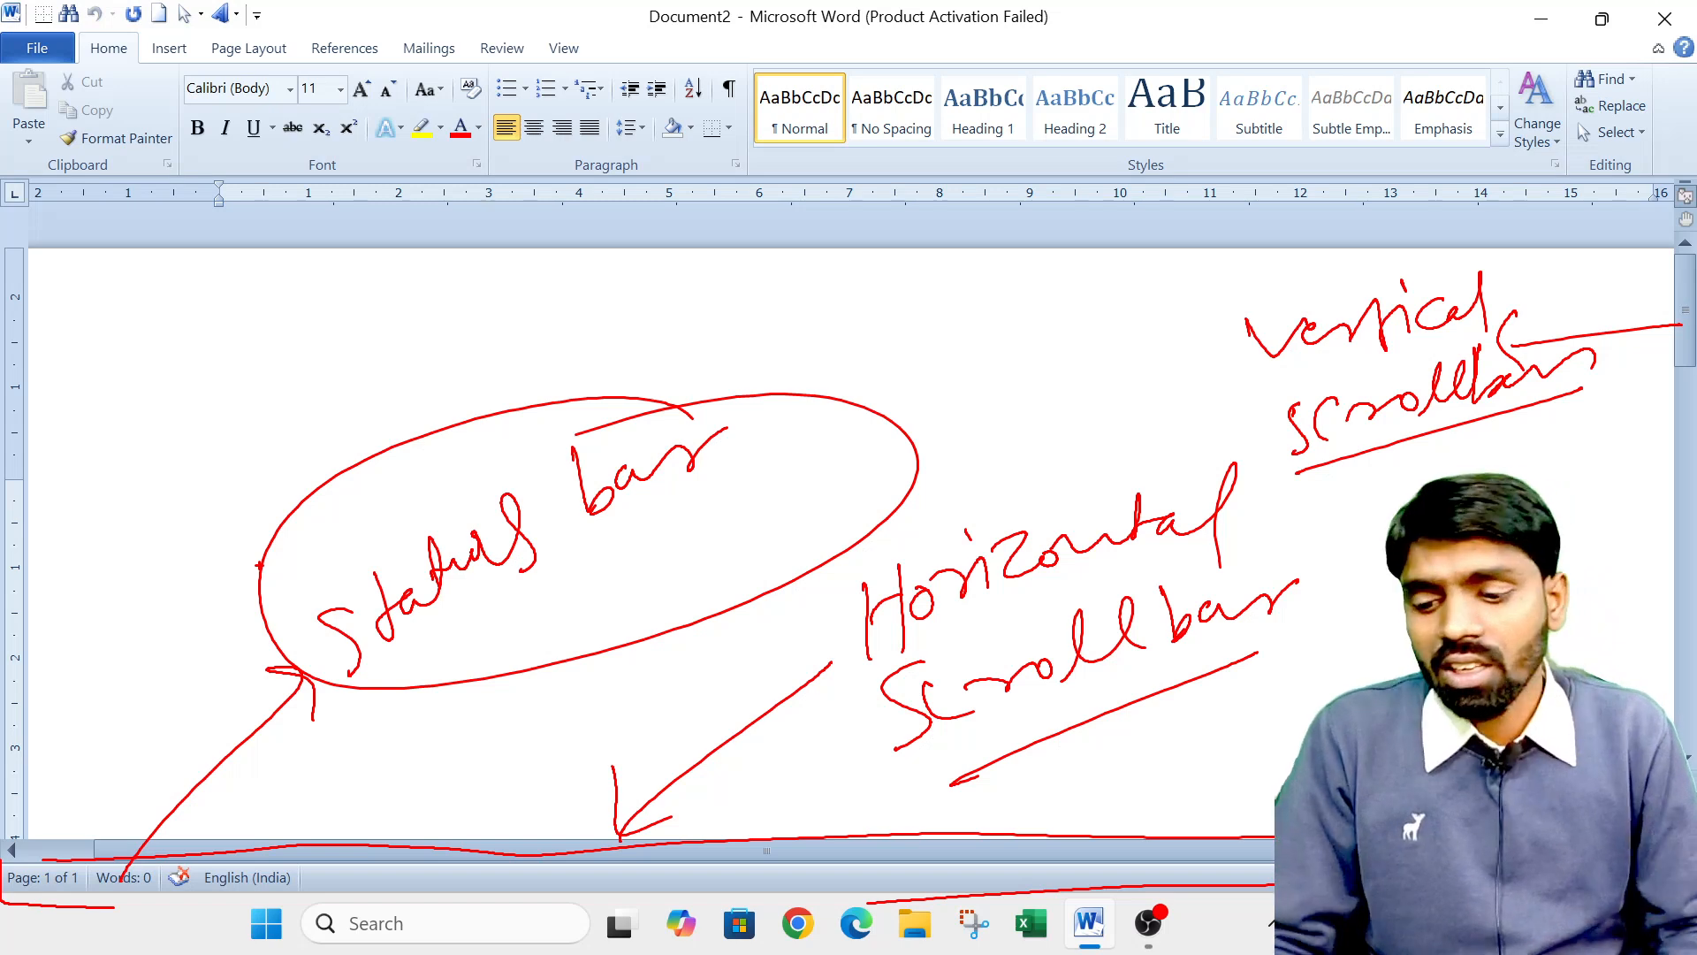
key("Escape")
Zoom out so the page fits the window and generate sample paragraphs in the blank document with =rand().
scroll(200, 560, "down", 8)
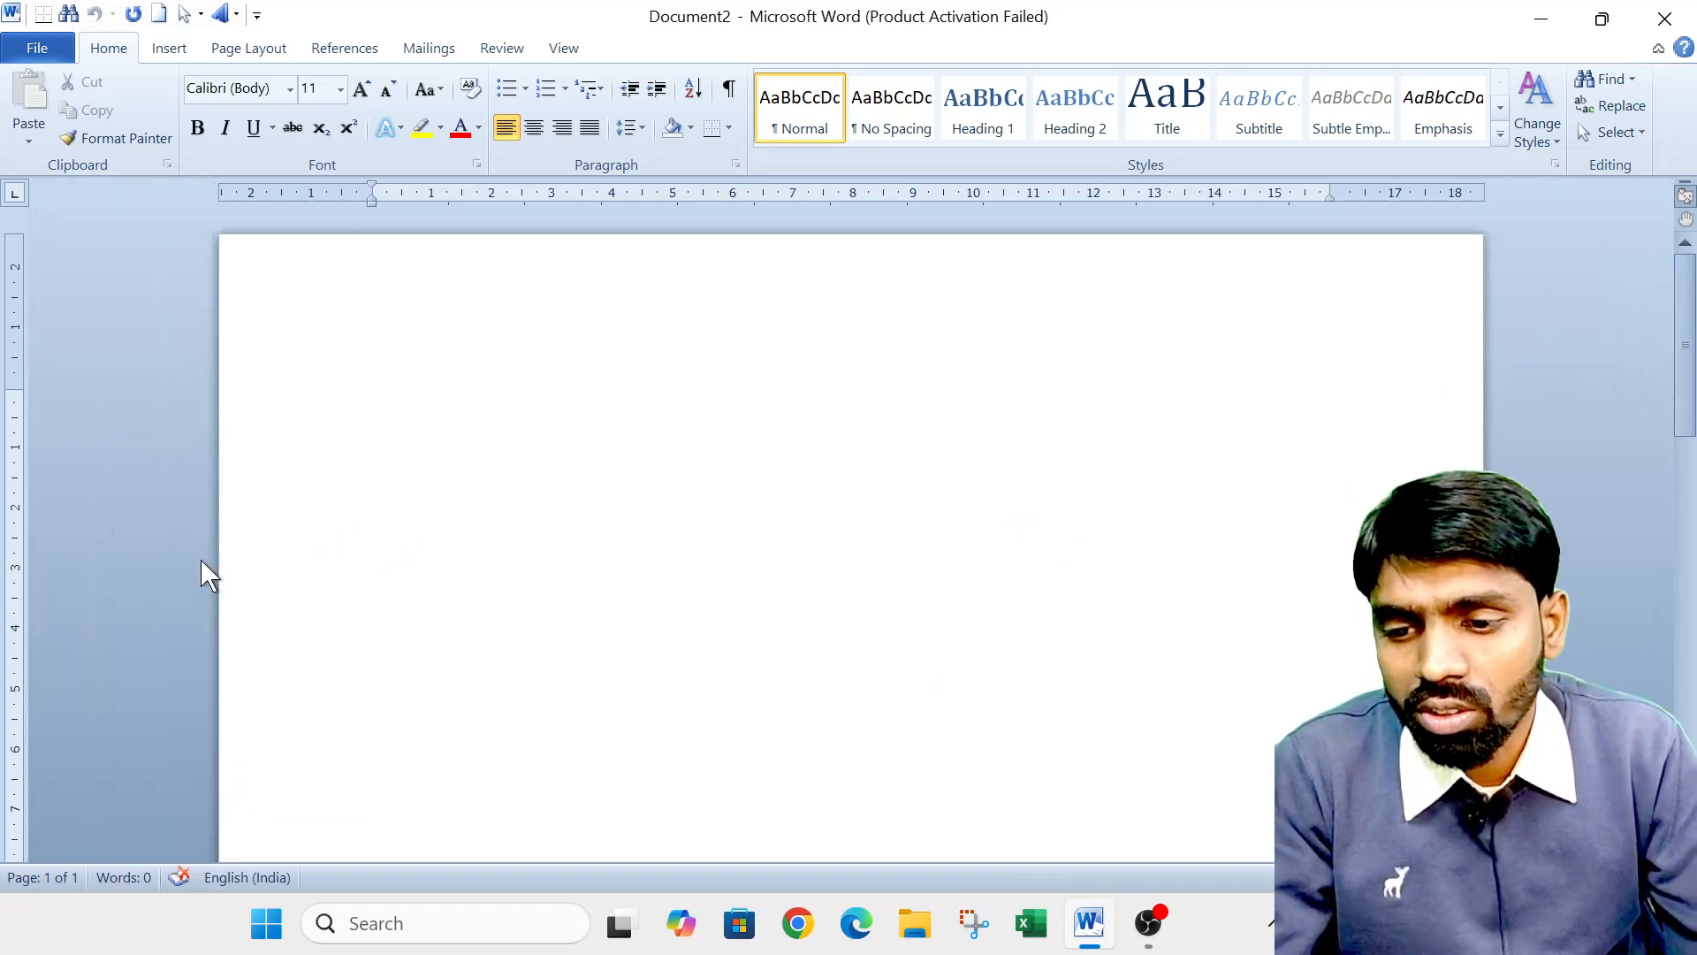
type("=r")
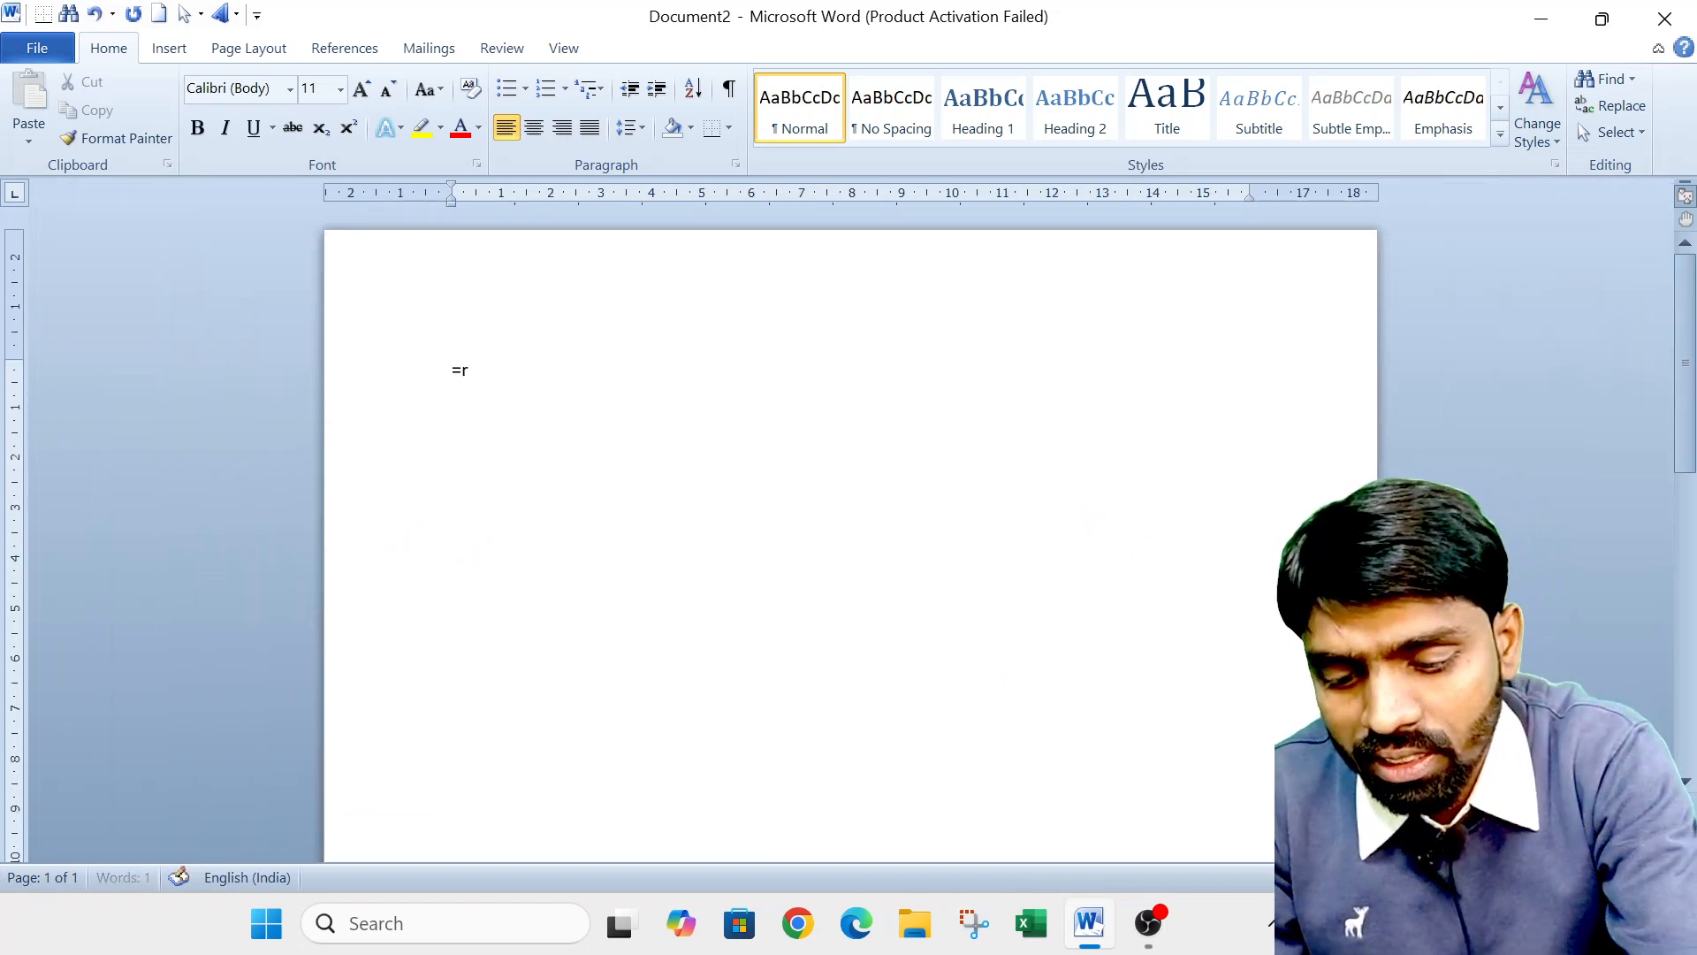
type("and()")
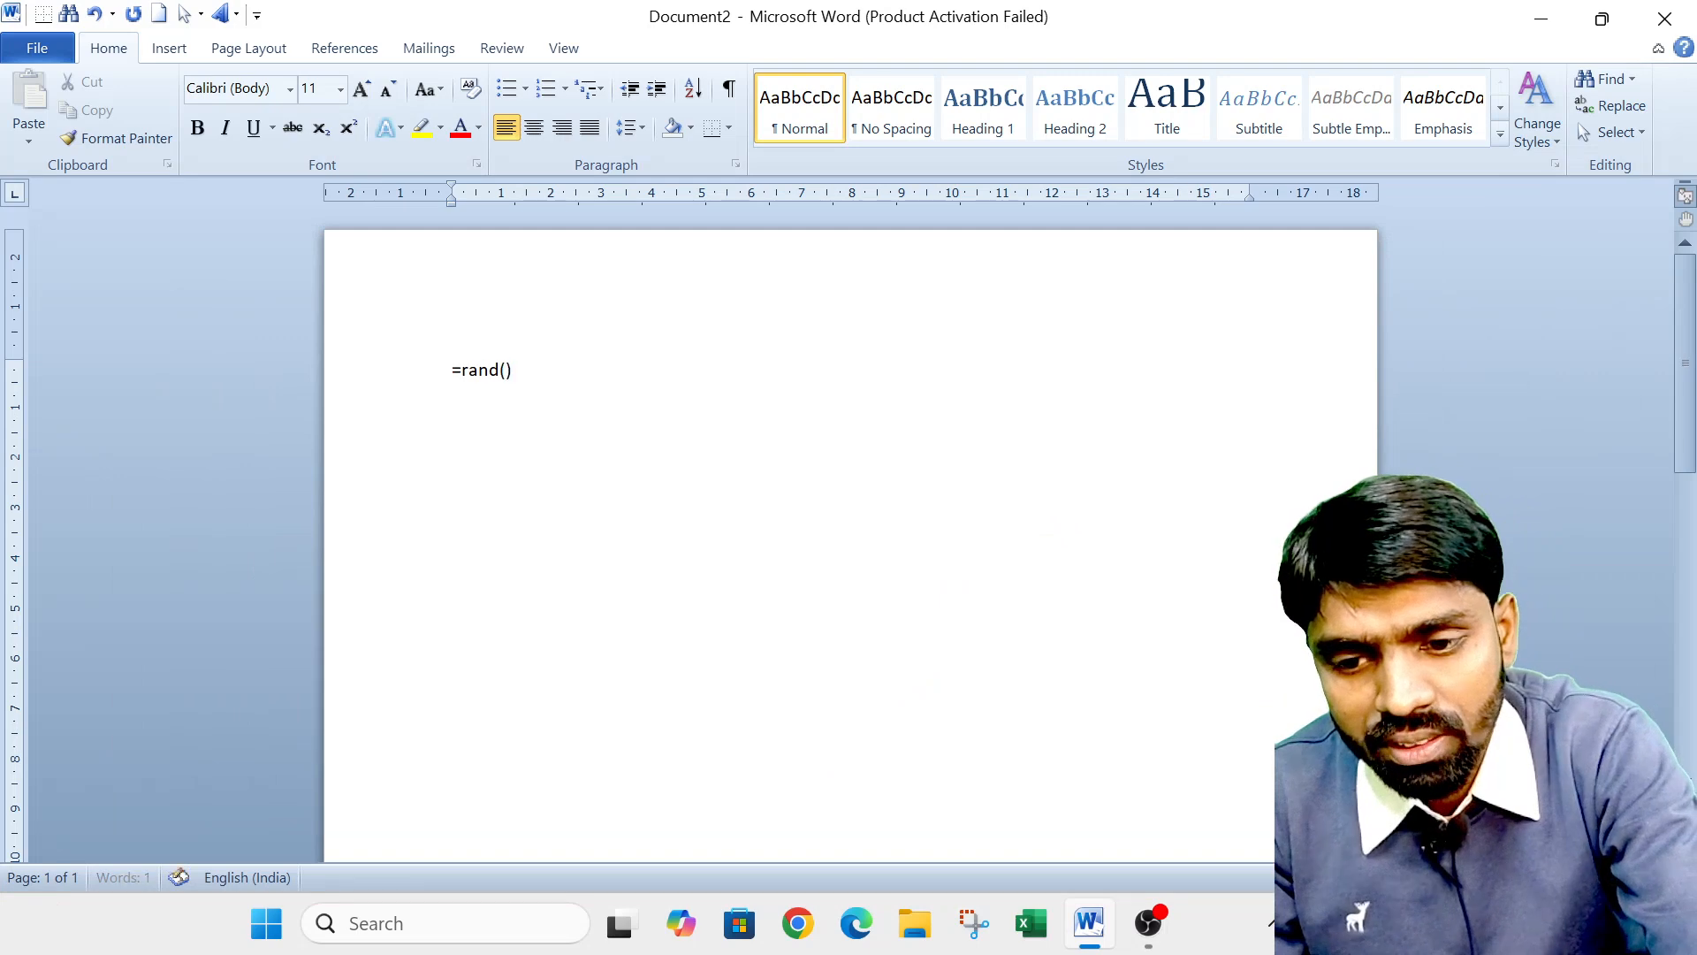
key("Return")
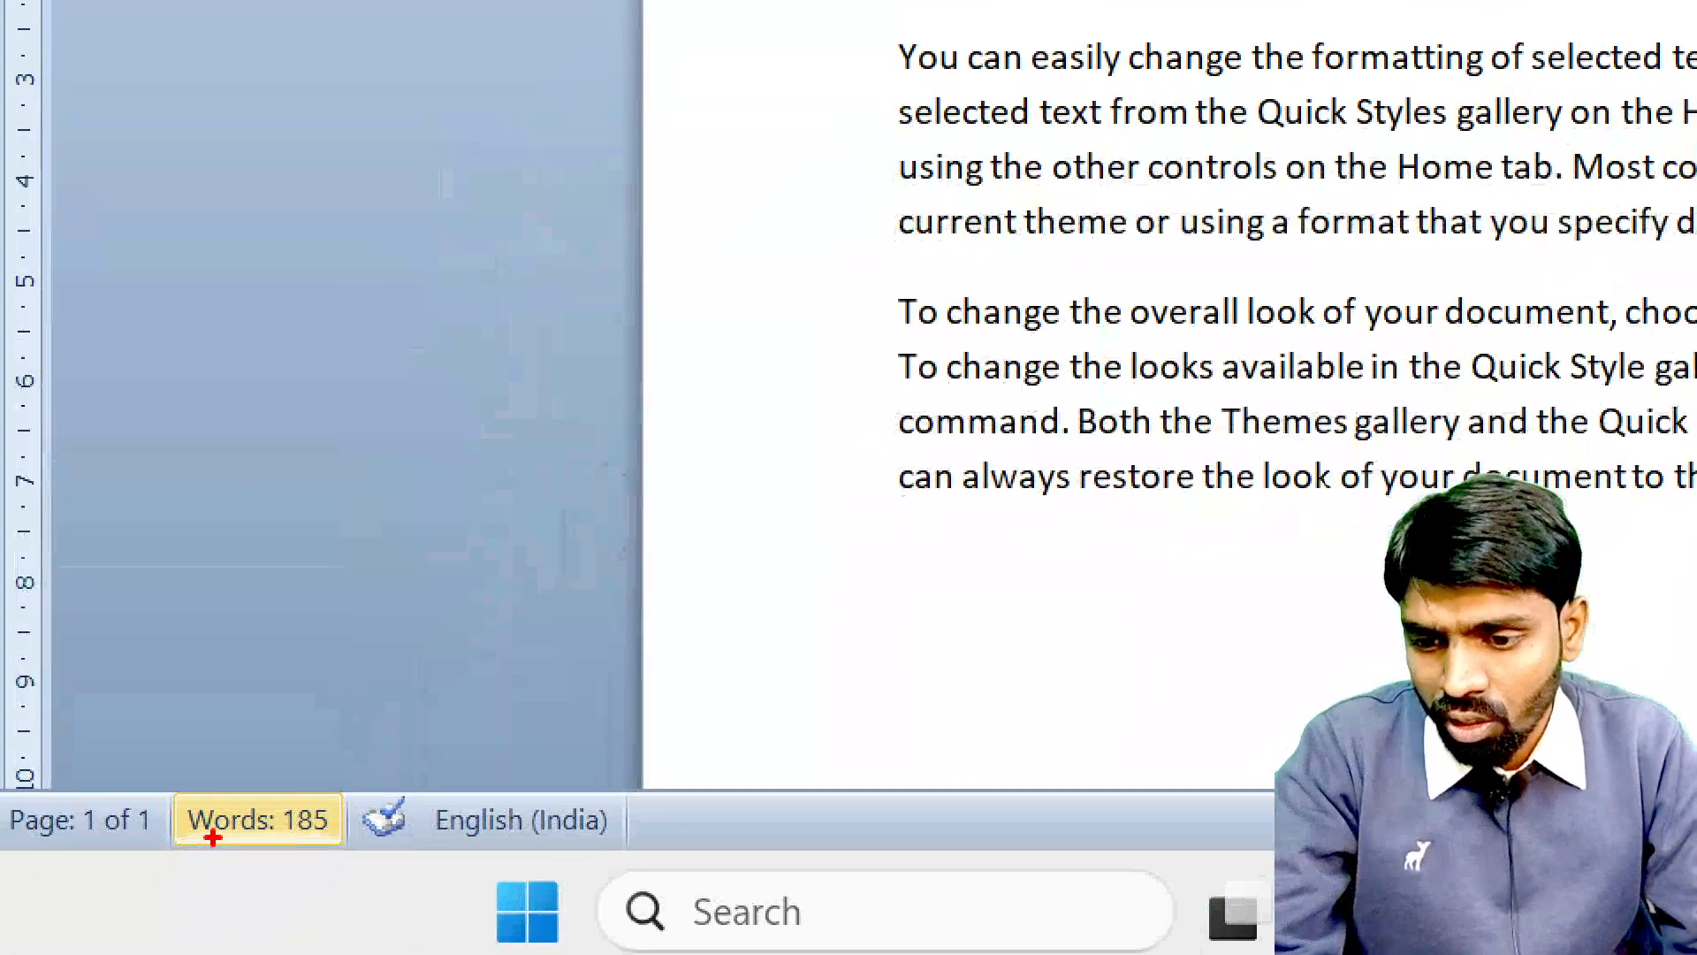
Box the status bar's word count in red, open the Word Count statistics and move their dialog over the text.
left_click_drag(124, 737, 420, 916)
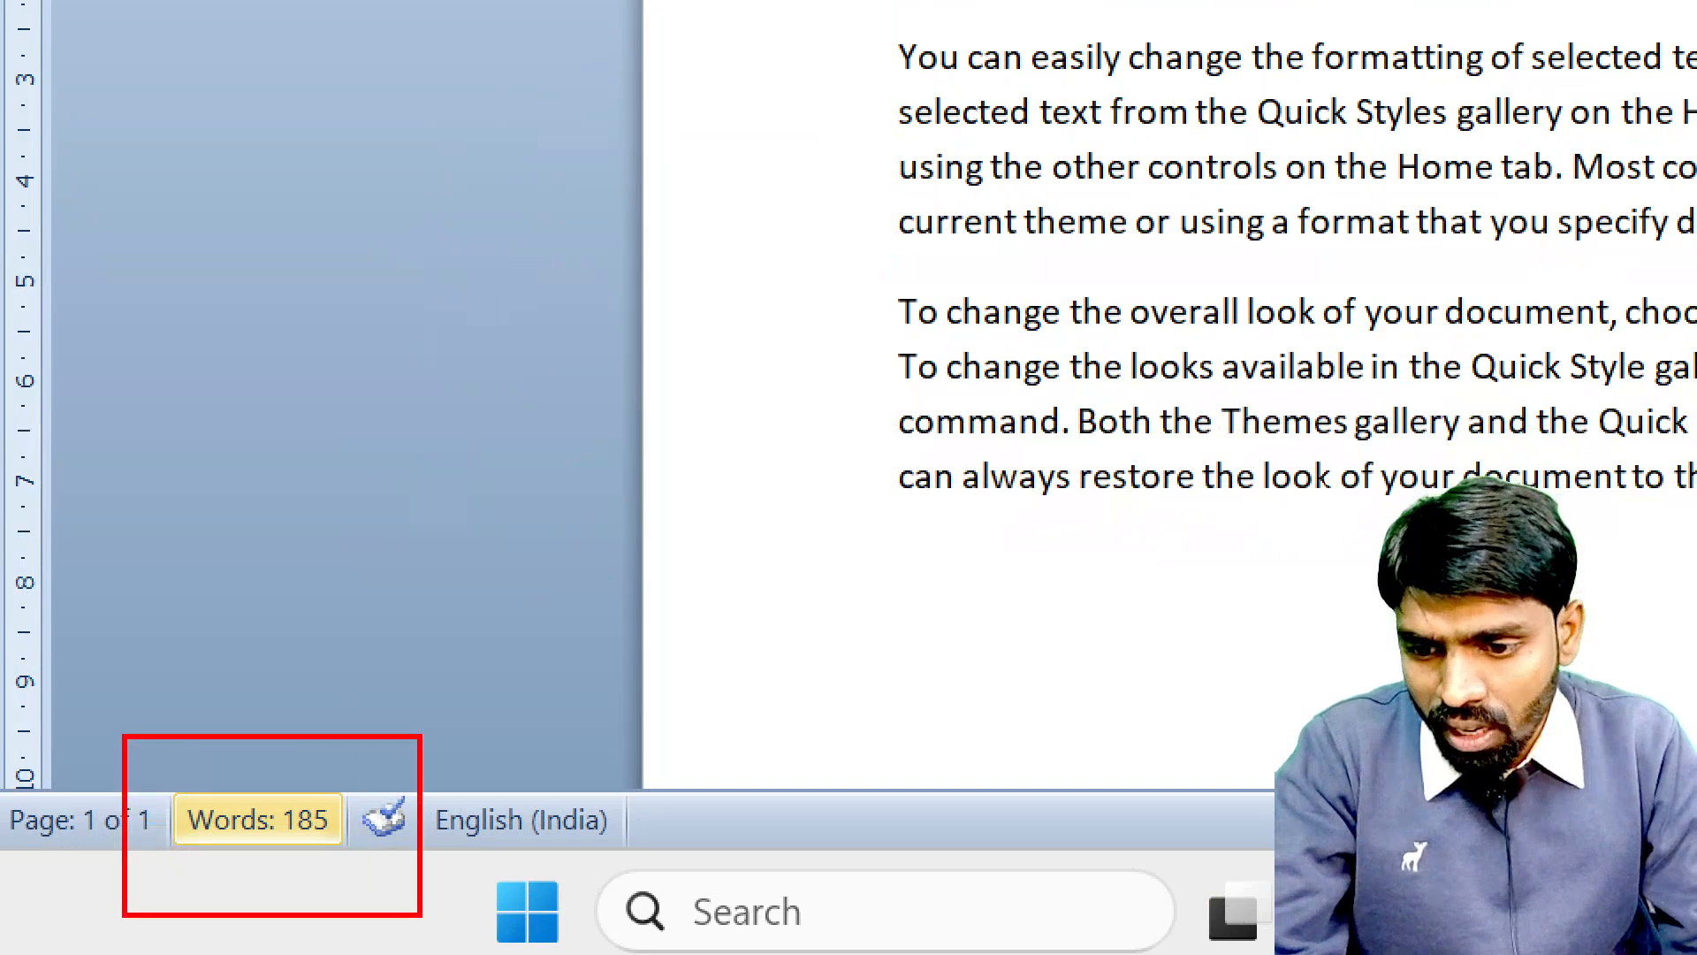
left_click_drag(300, 806, 704, 288)
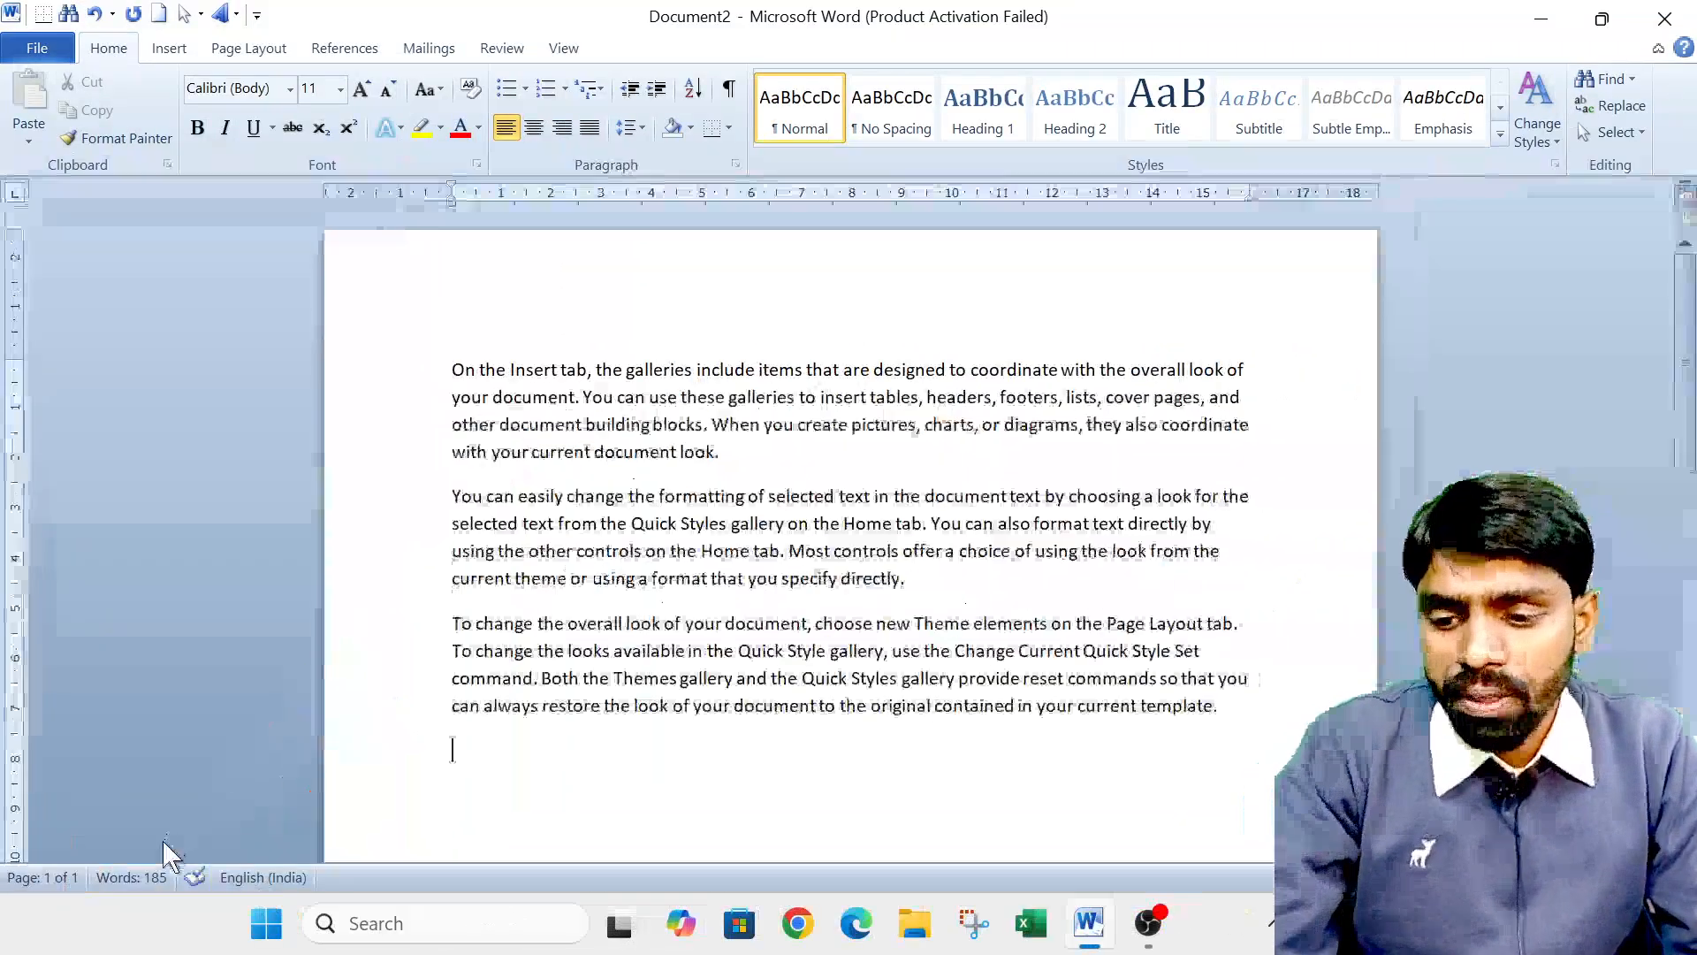
left_click(281, 818)
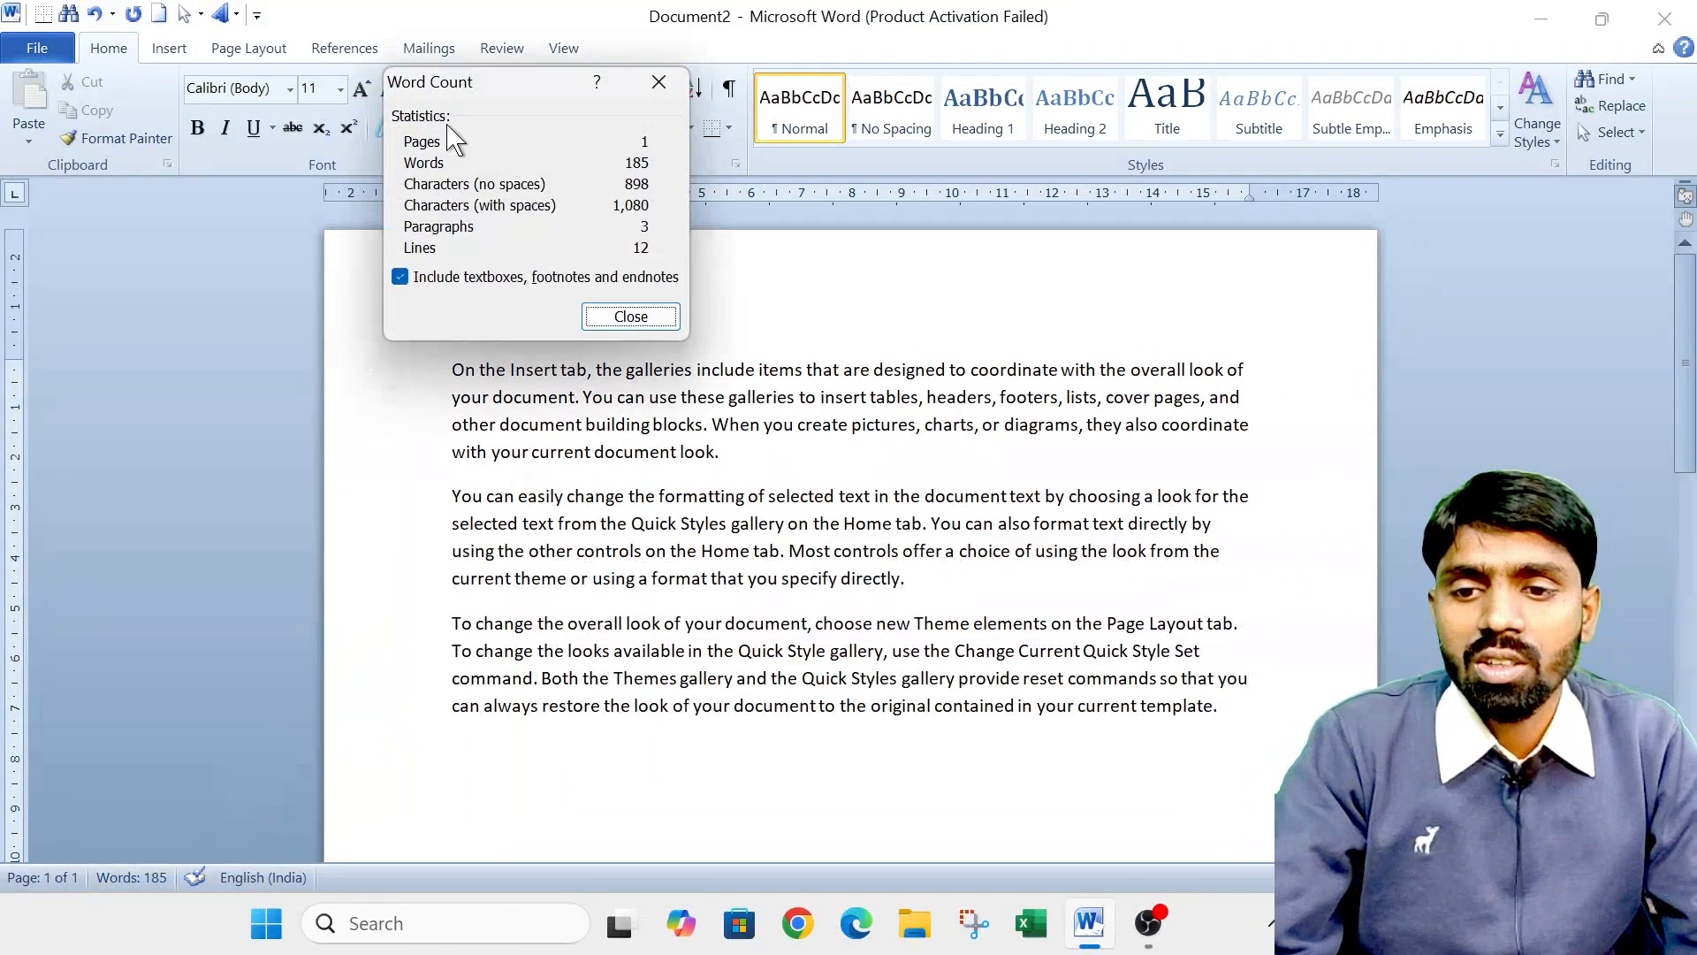
left_click_drag(469, 86, 772, 336)
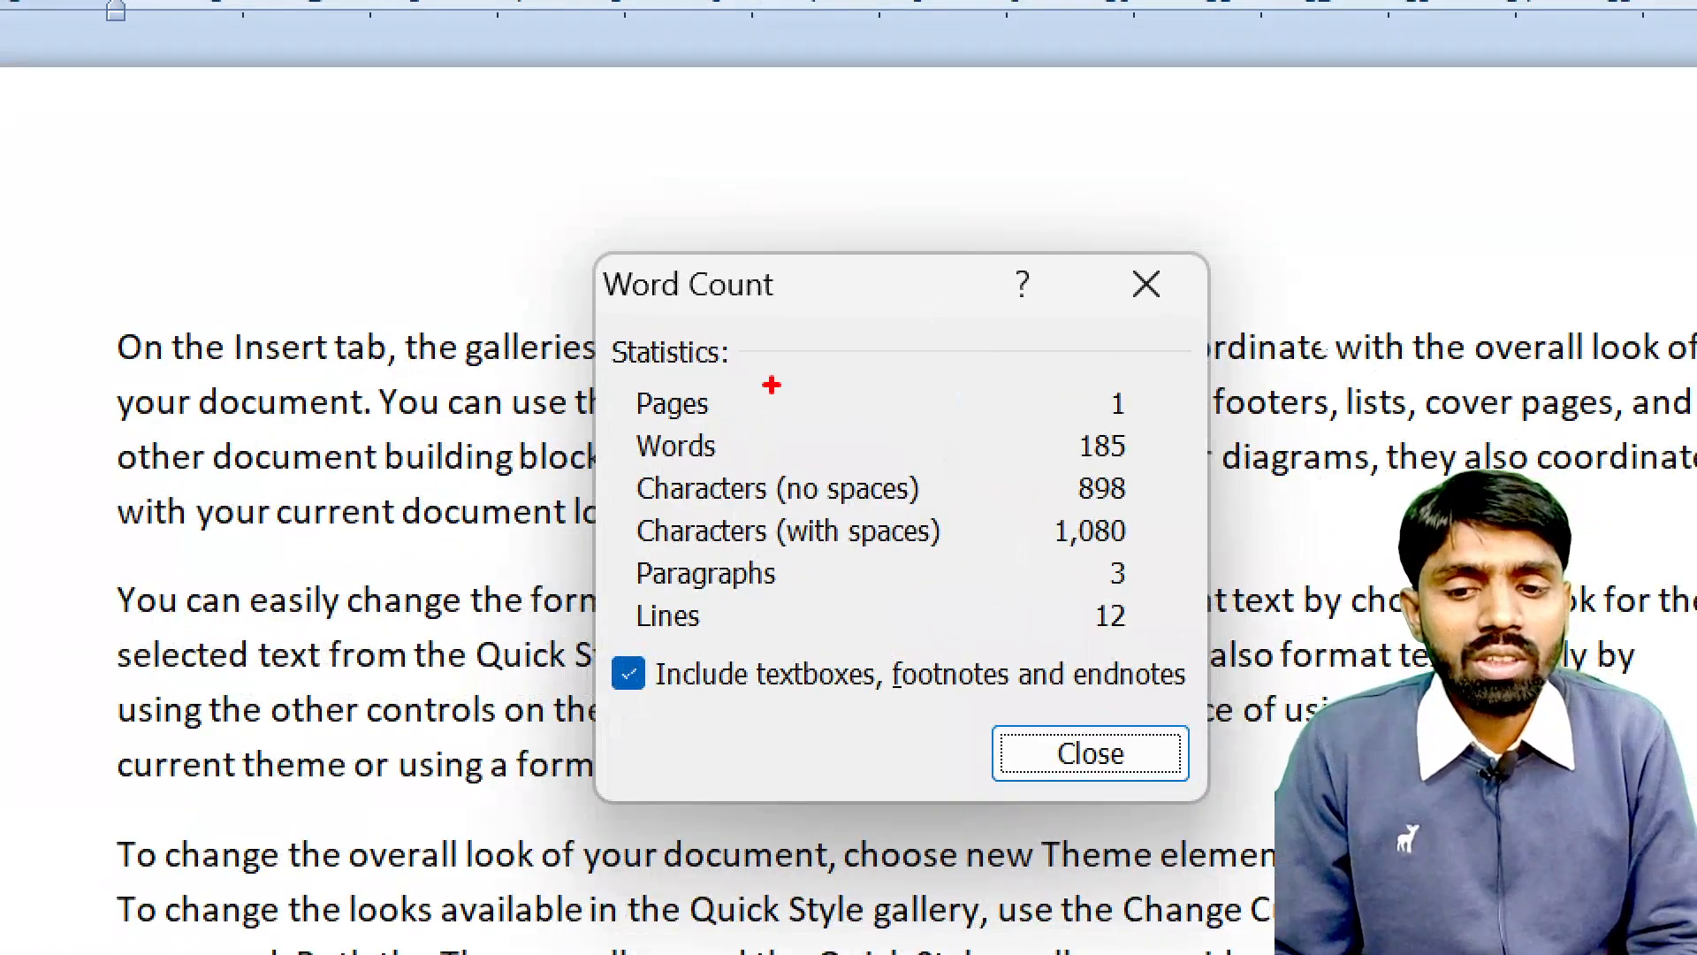
Annotate the Word Count statistics with red strokes pointing from the pages, words, characters, paragraphs and lines labels toward their values.
mouse_move(766, 387)
left_mouse_down()
mouse_move(1125, 384)
mouse_move(1093, 416)
left_mouse_up()
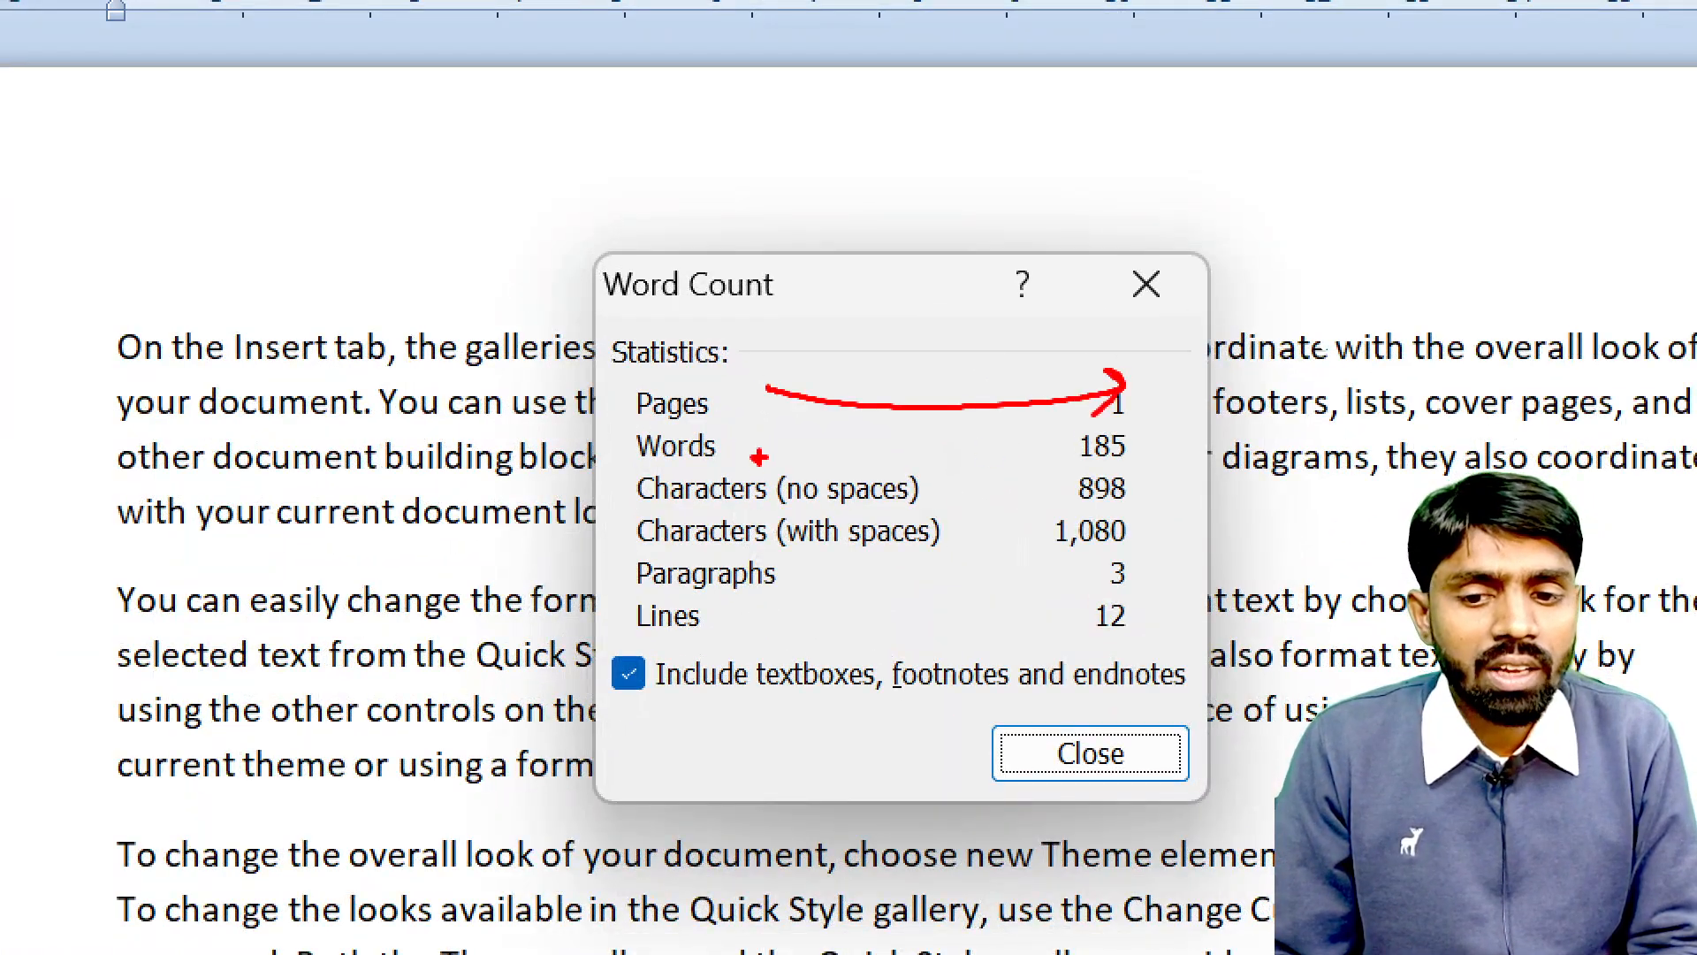
left_click(754, 459)
left_click_drag(767, 454, 1030, 458)
mouse_move(917, 501)
left_mouse_down()
mouse_move(1016, 495)
mouse_move(1019, 541)
left_mouse_up()
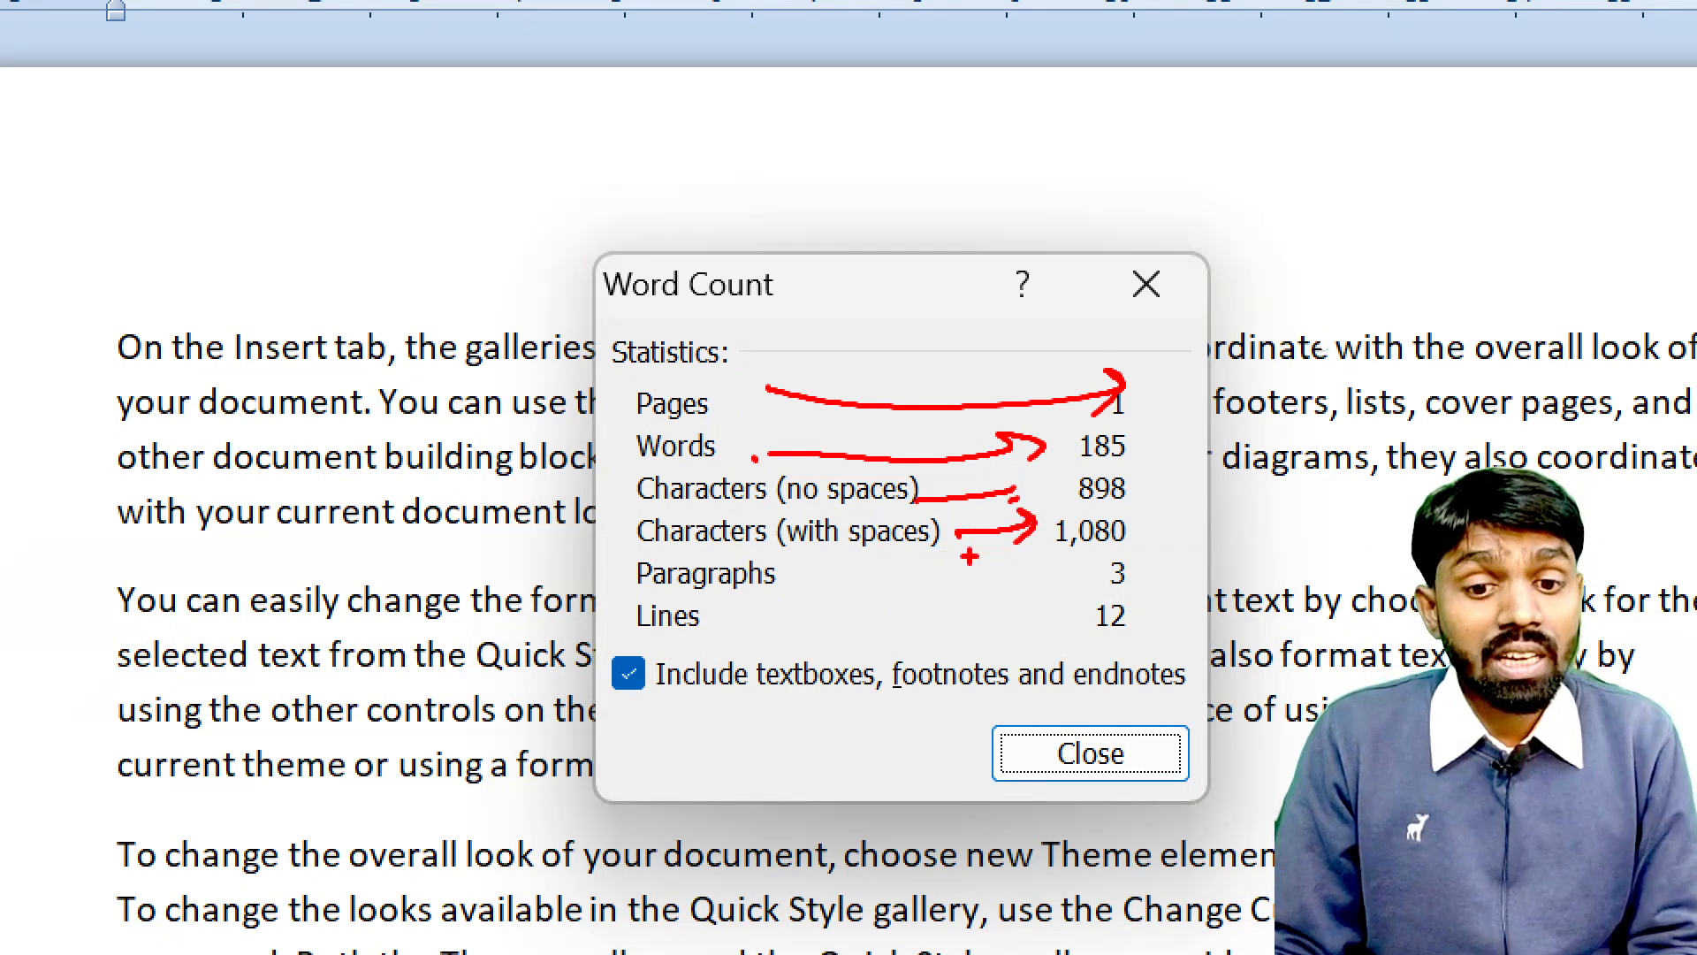
mouse_move(800, 579)
left_mouse_down()
mouse_move(1069, 572)
mouse_move(1018, 605)
left_mouse_up()
left_click_drag(727, 627, 910, 619)
left_click_drag(879, 599, 813, 699)
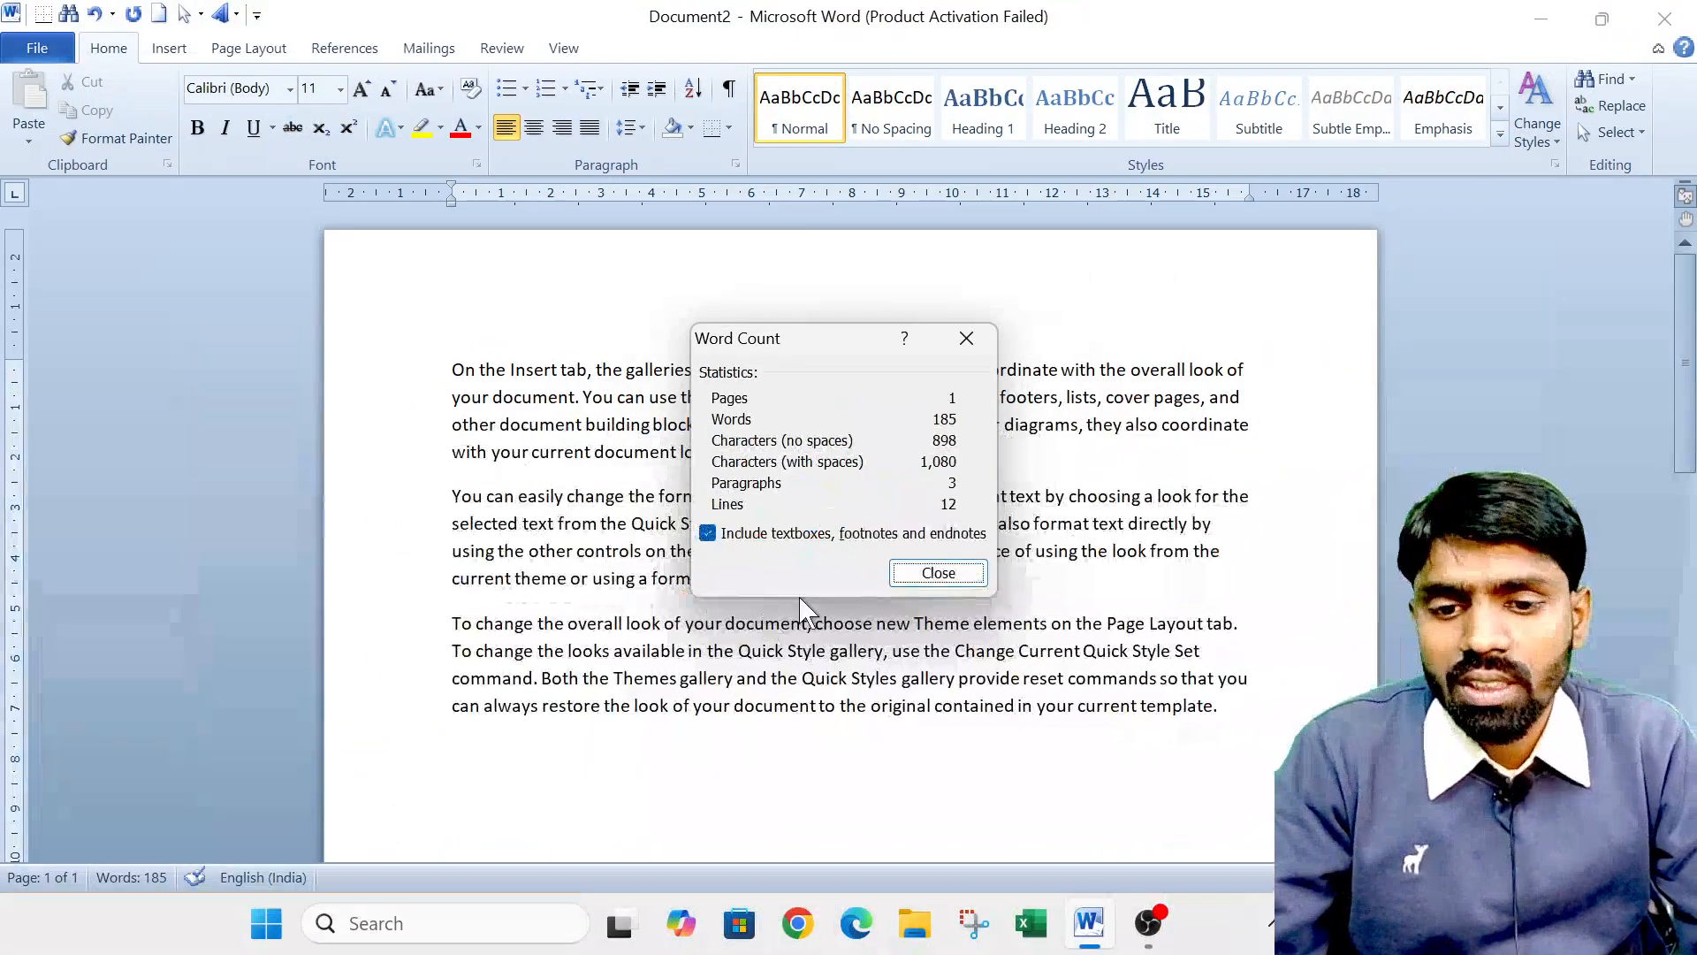
Close the Word Count dialog, bring it up once more and close it again.
left_click(1147, 283)
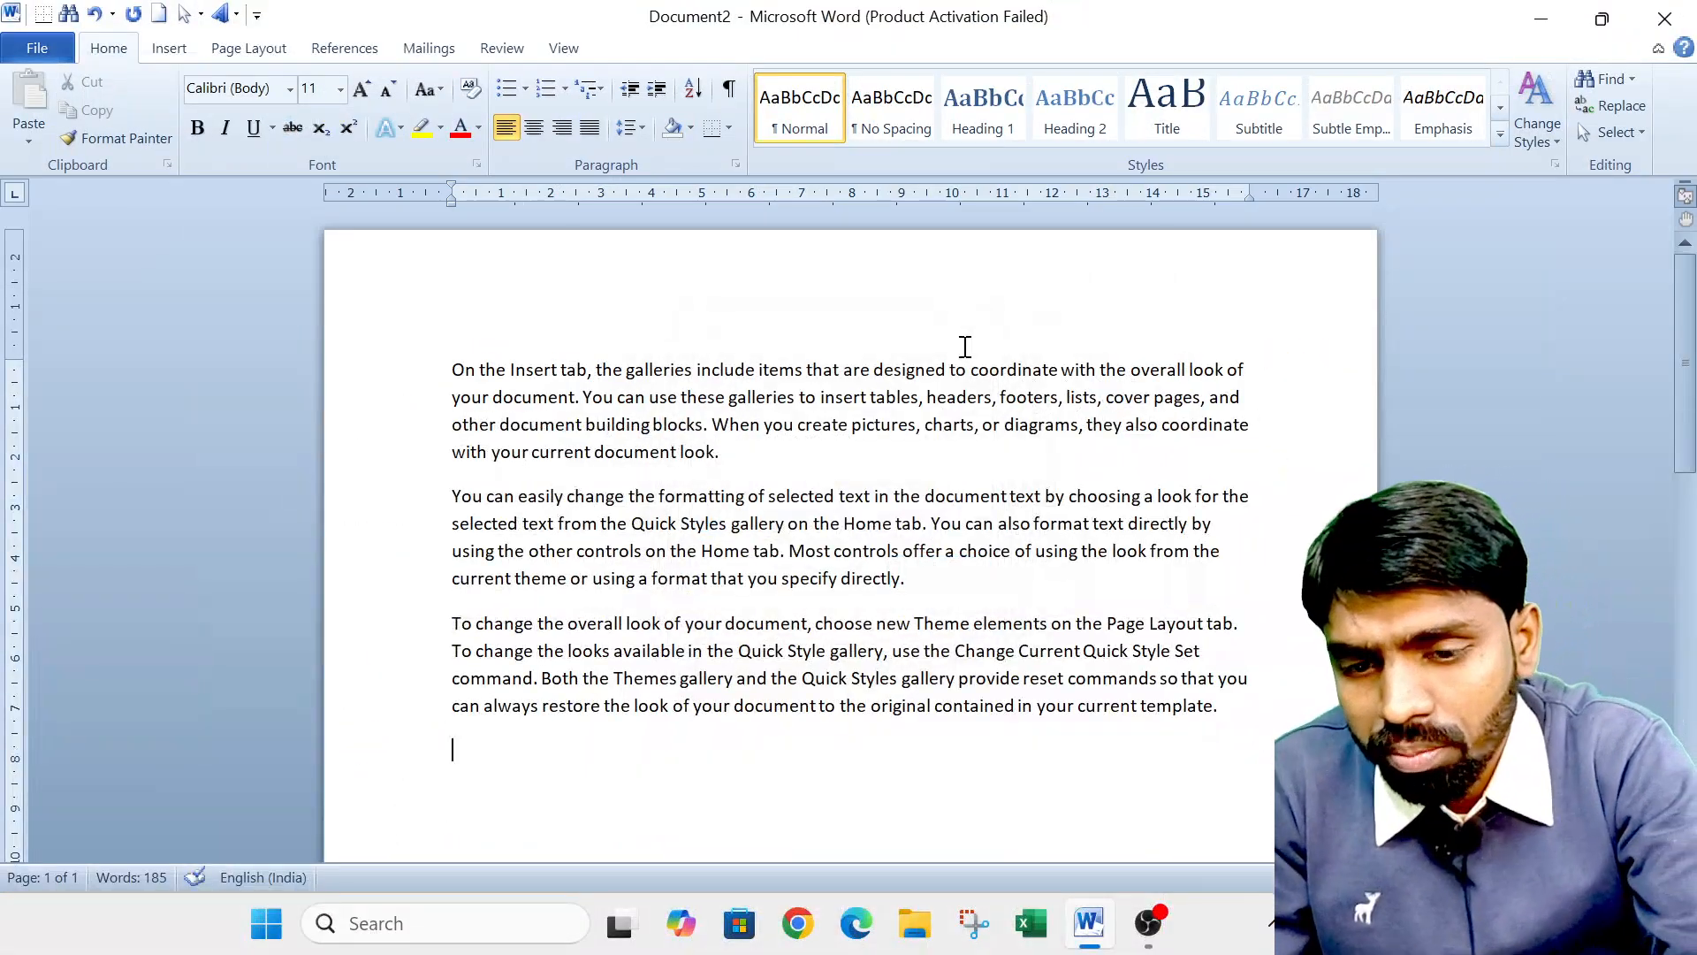
key("ctrl+shift+g")
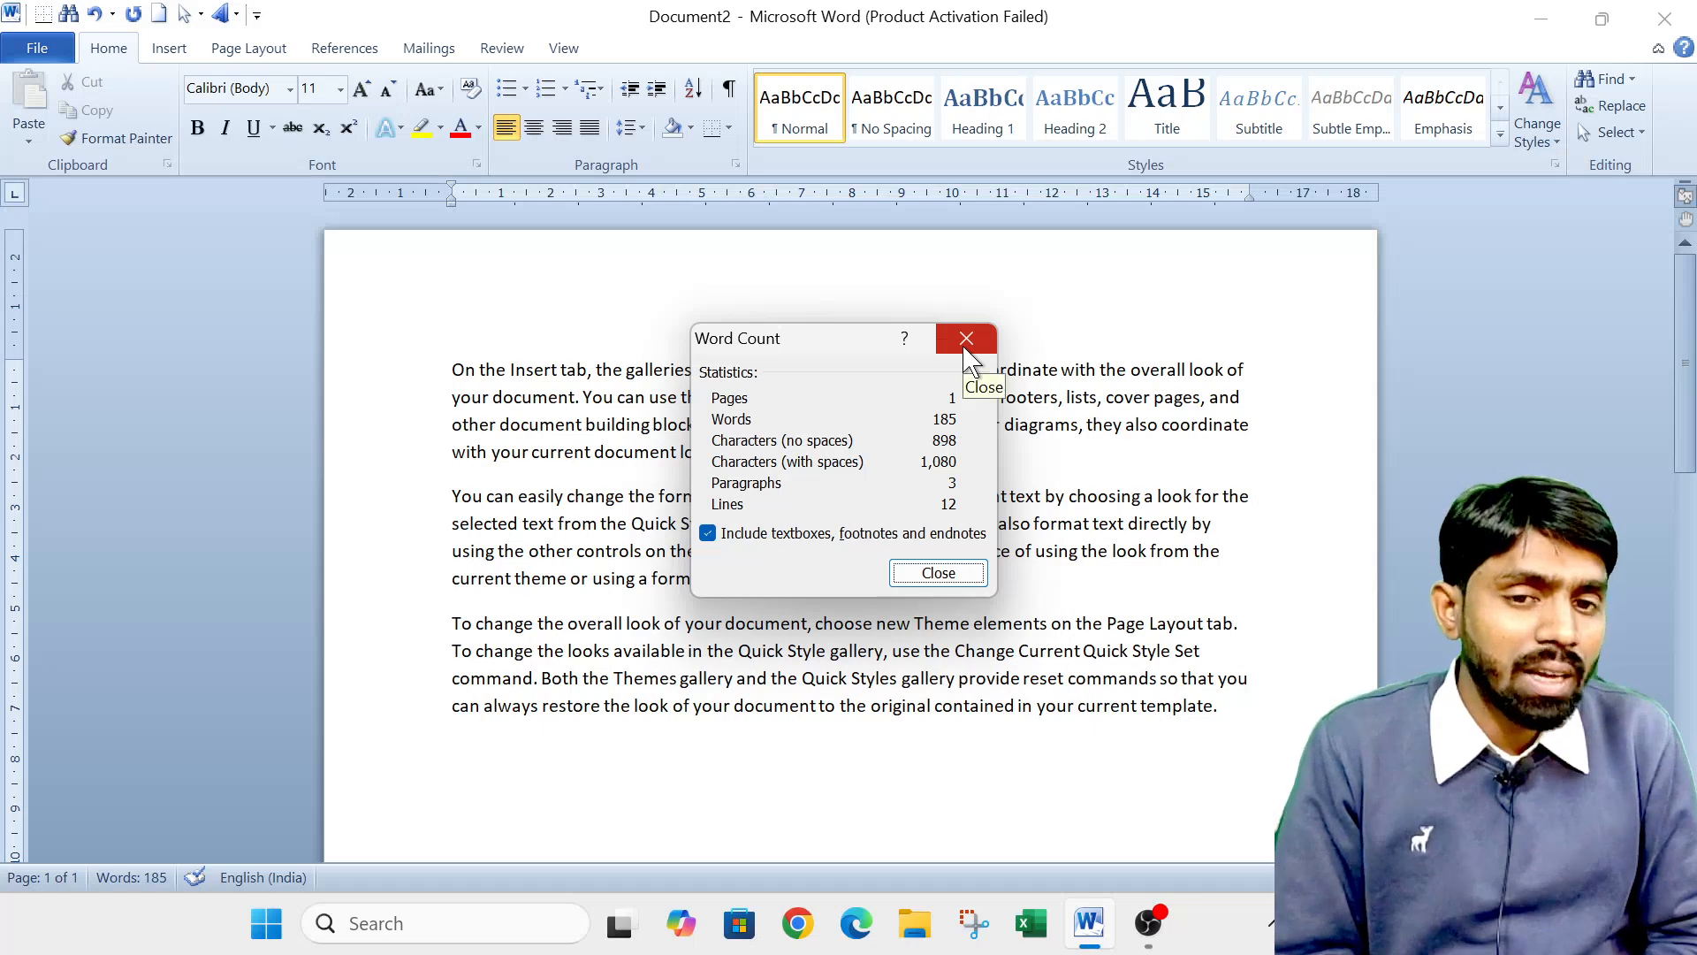
left_click(966, 341)
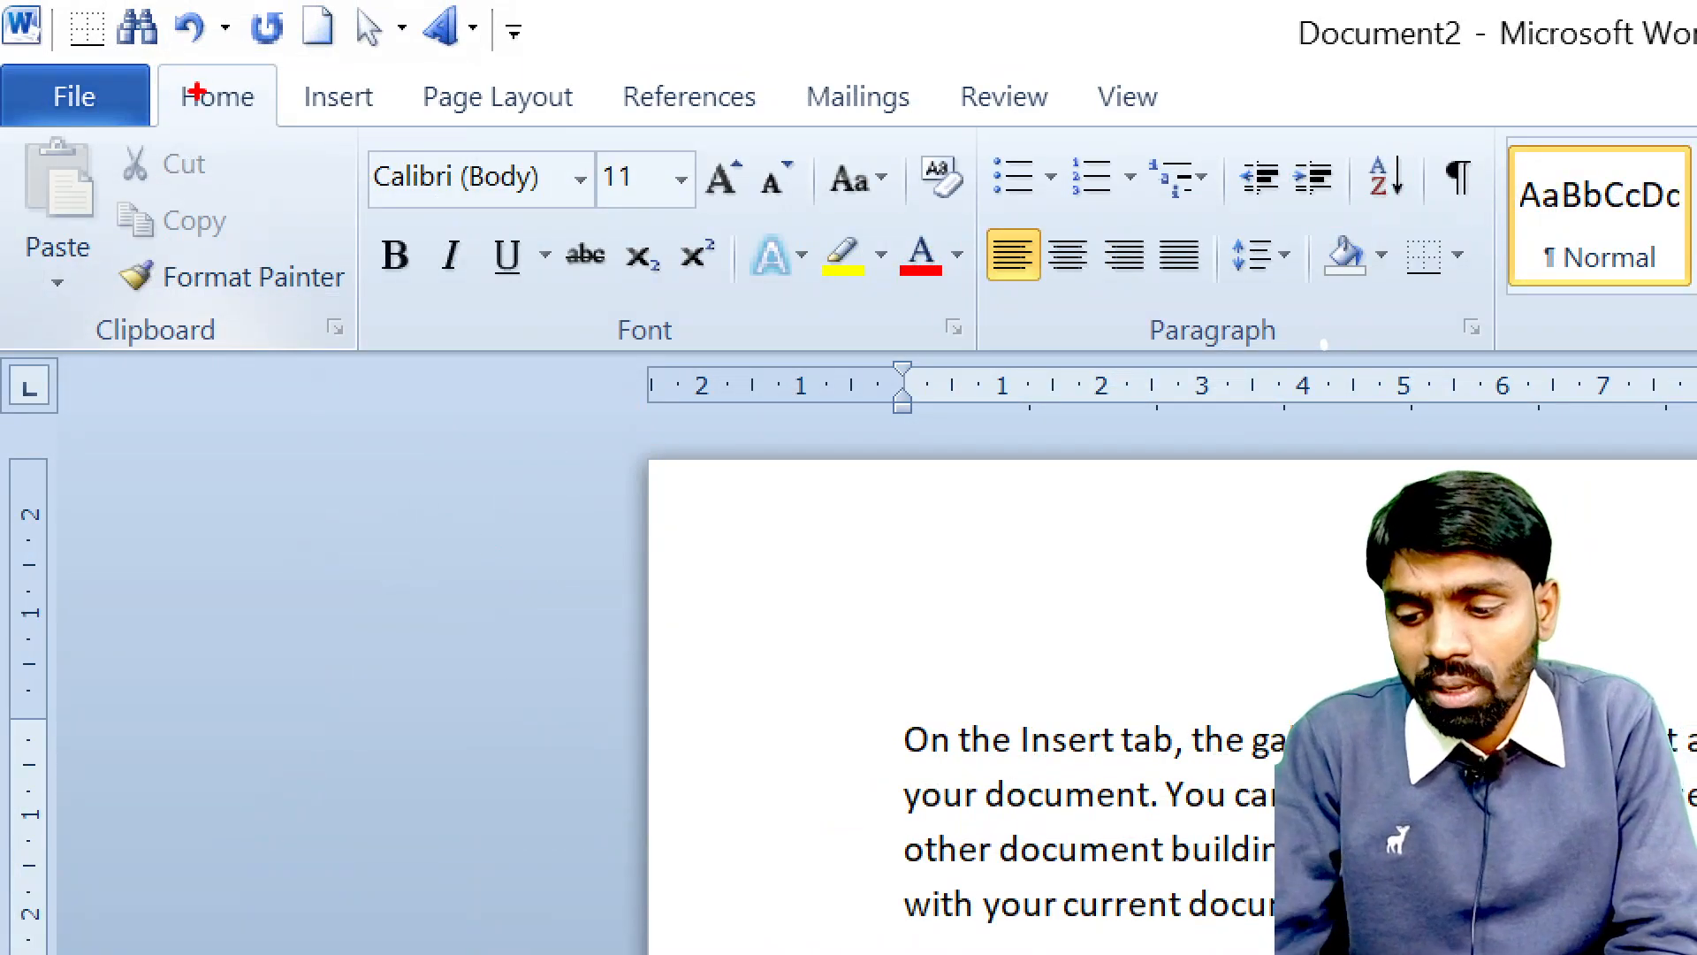
Frame the ribbon tab names from Home to View in red, mark the frame with a handwritten note, circle Home and clear the annotations.
mouse_move(135, 50)
left_mouse_down()
mouse_move(276, 96)
mouse_move(305, 130)
mouse_move(733, 105)
mouse_move(1320, 120)
left_mouse_up()
mouse_move(1270, 94)
left_mouse_down()
mouse_move(1409, 71)
mouse_move(1405, 91)
mouse_move(1485, 64)
mouse_move(1558, 84)
left_mouse_up()
left_click(1520, 69)
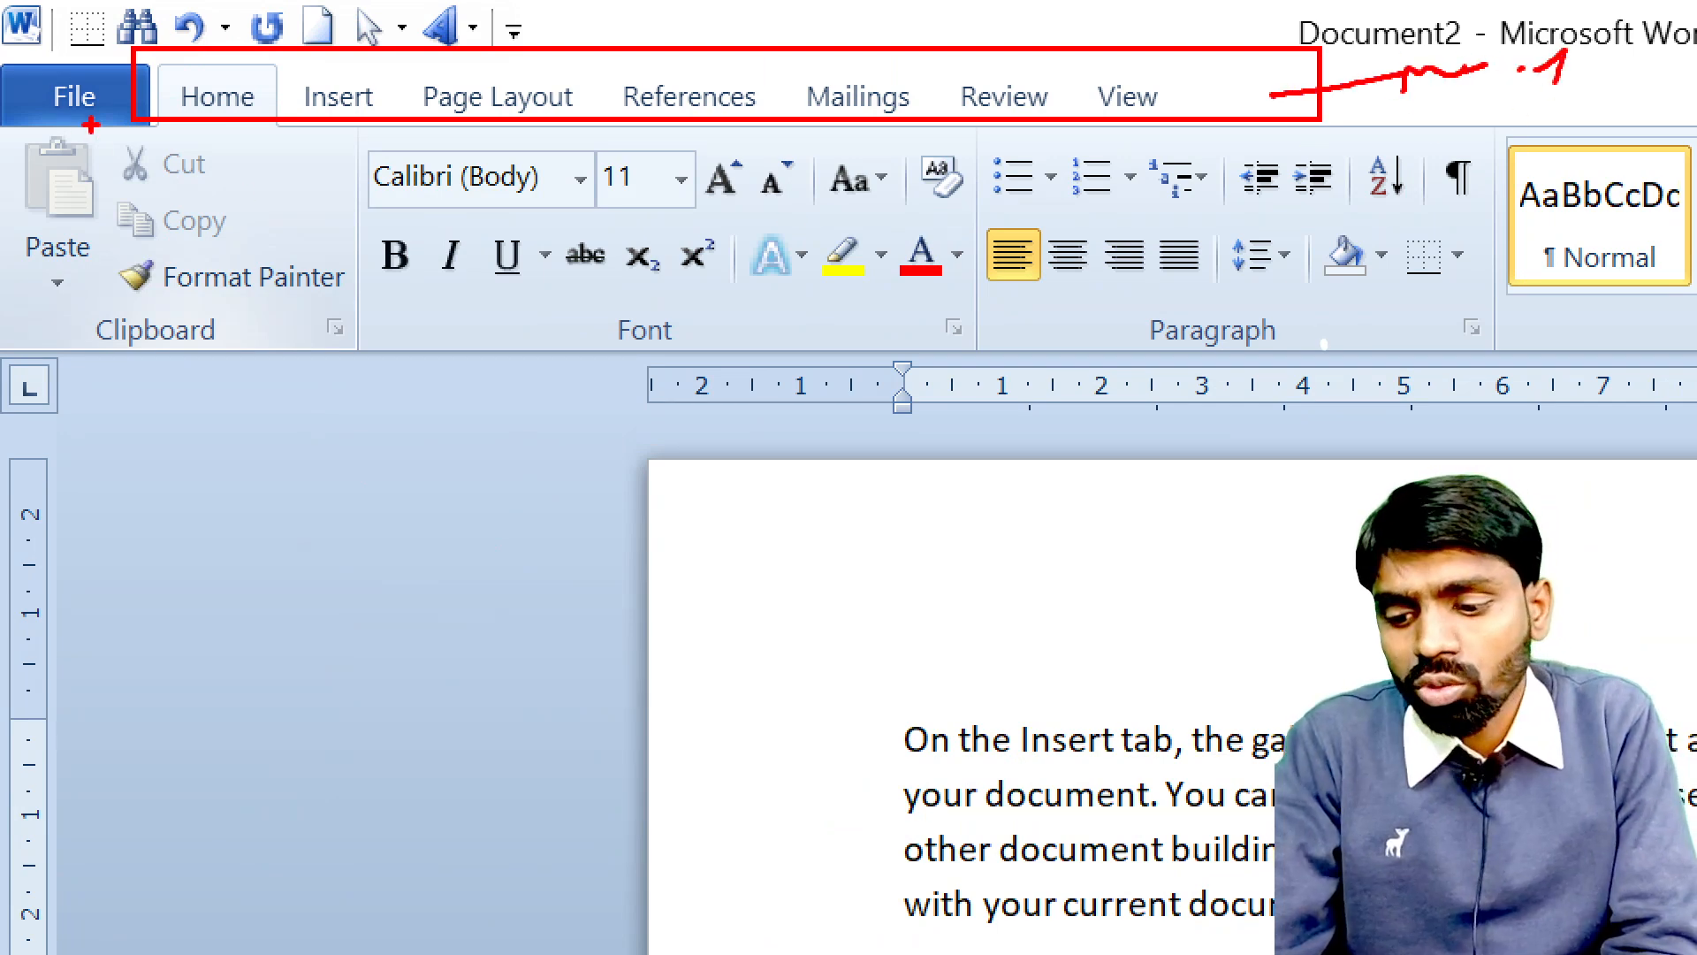
mouse_move(252, 58)
left_mouse_down()
mouse_move(144, 99)
mouse_move(265, 149)
left_mouse_up()
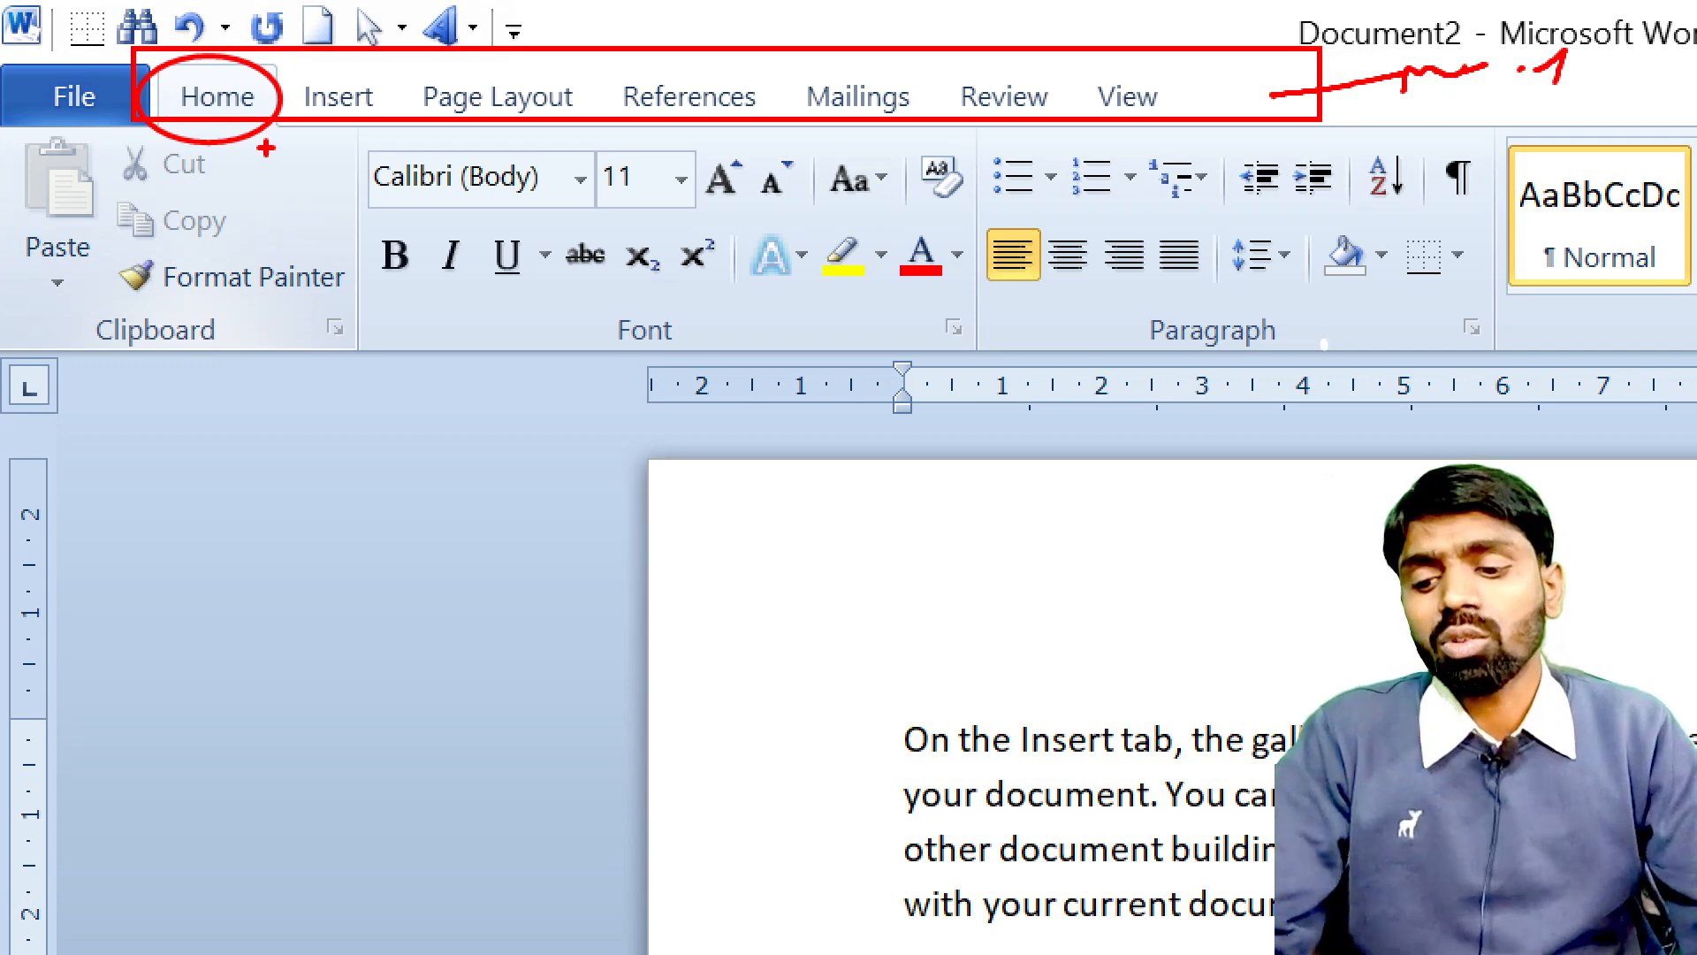
key("Escape")
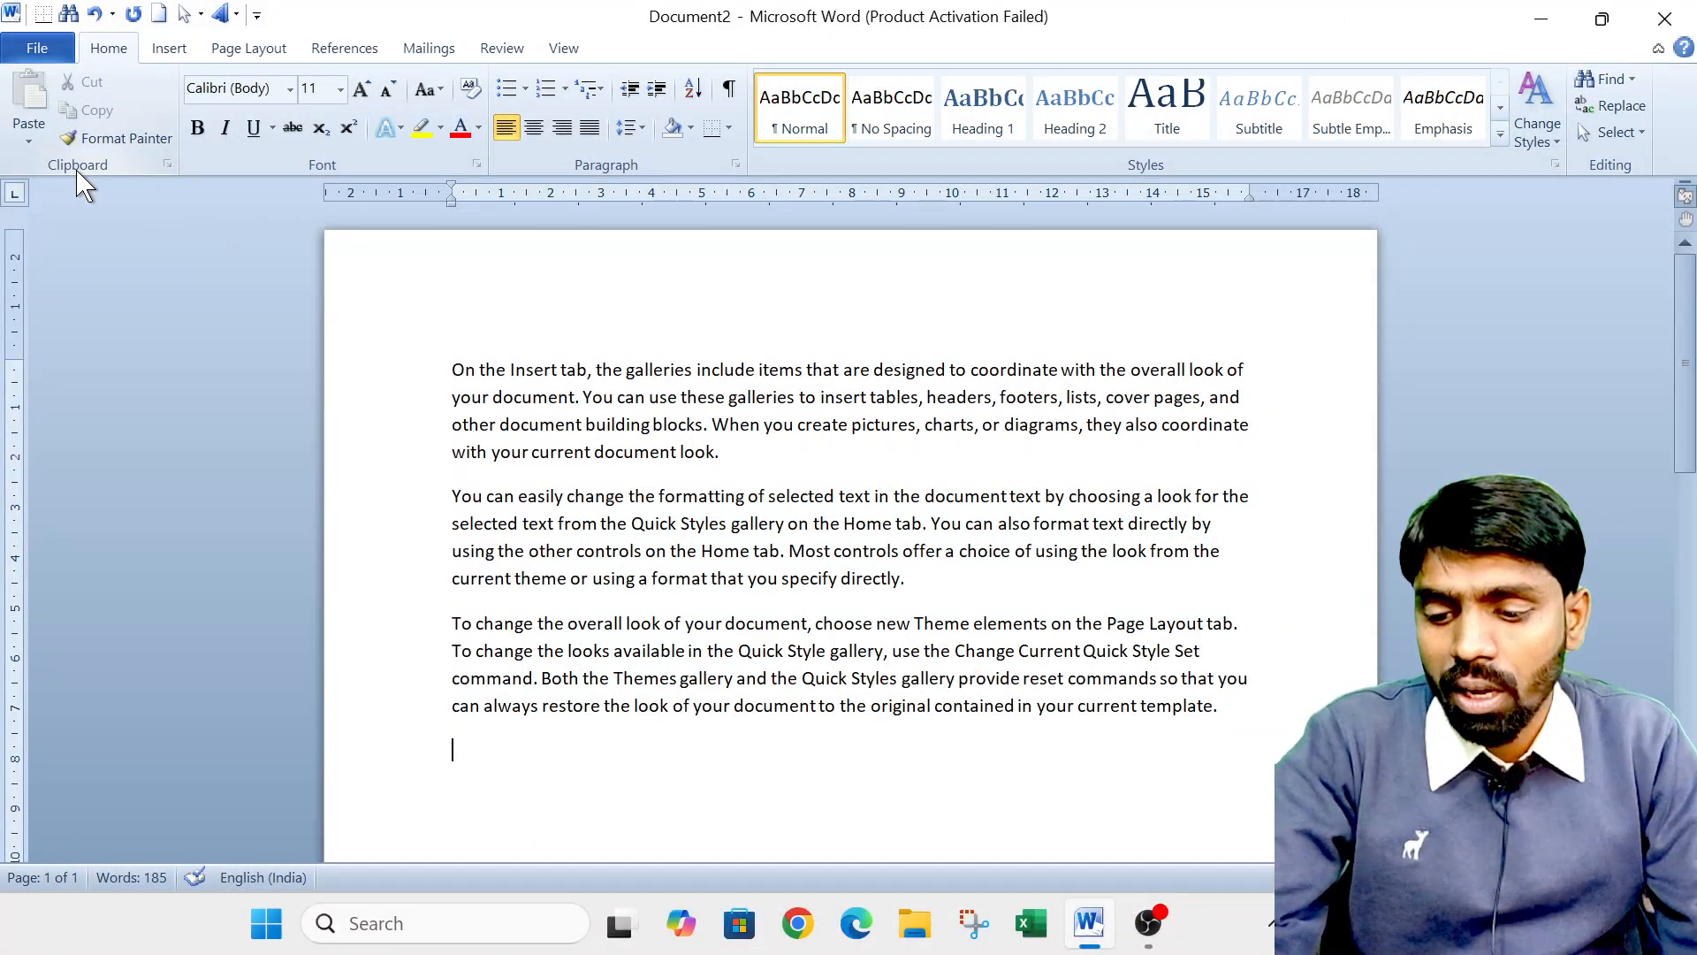
Draw red boxes around the Clipboard, Font, Paragraph, Styles and Editing group names, and clear them again.
key("ctrl+2")
left_click_drag(25, 142, 129, 219)
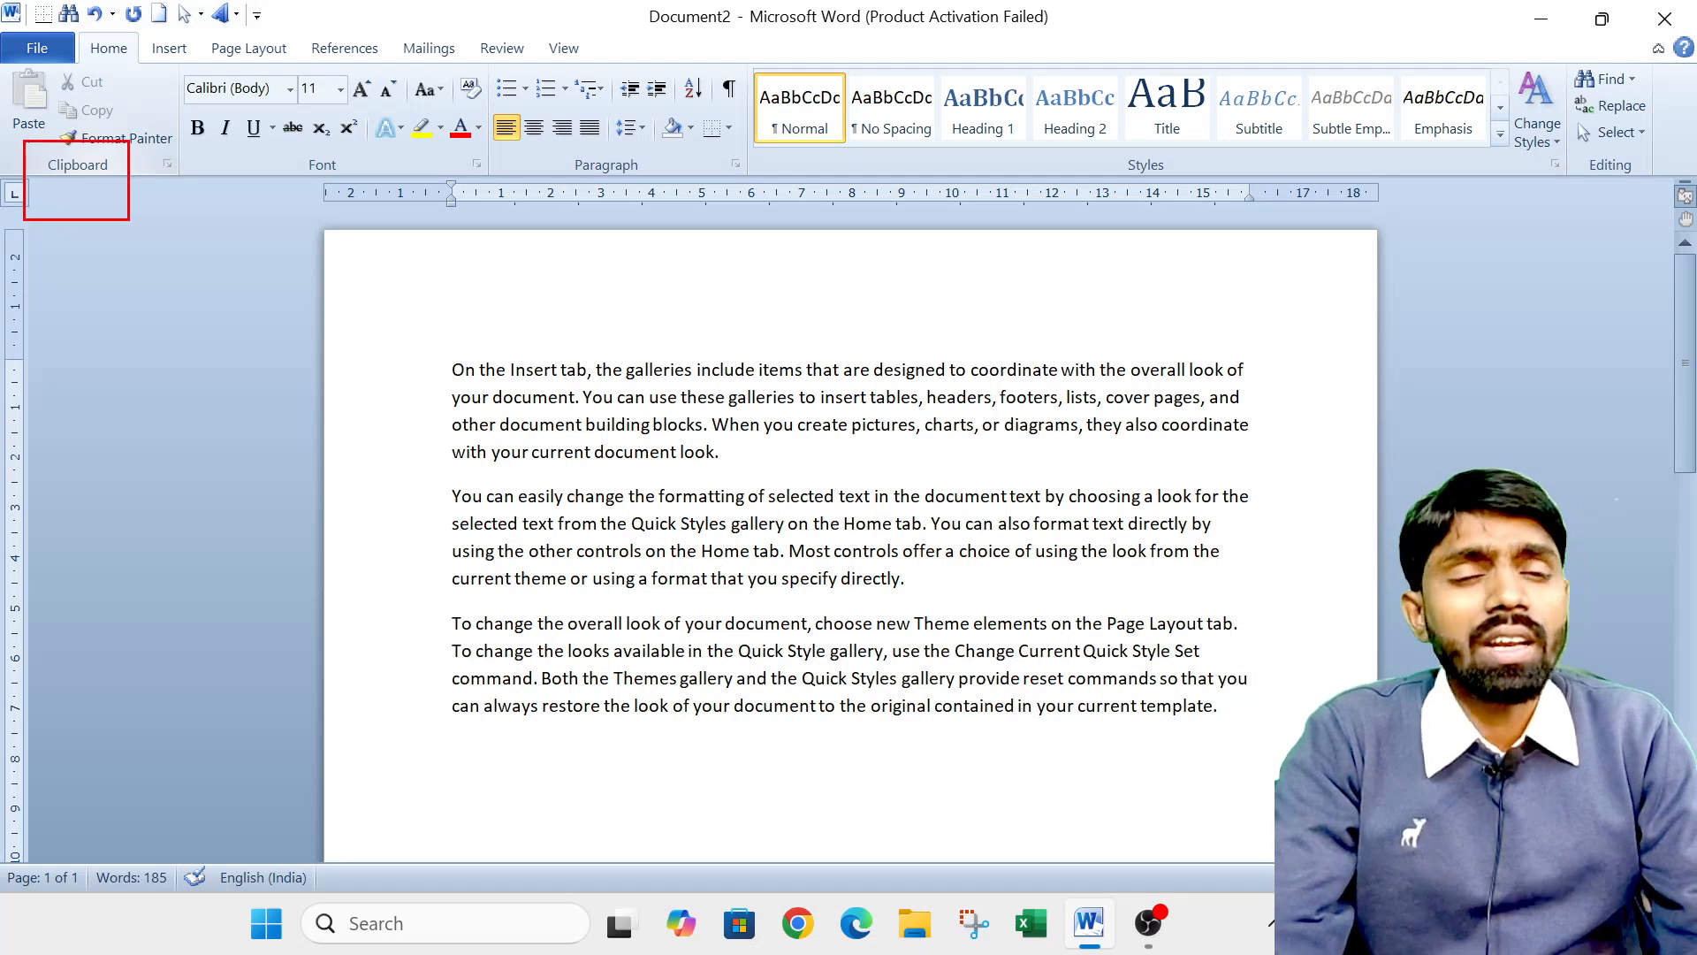
left_click_drag(284, 151, 369, 213)
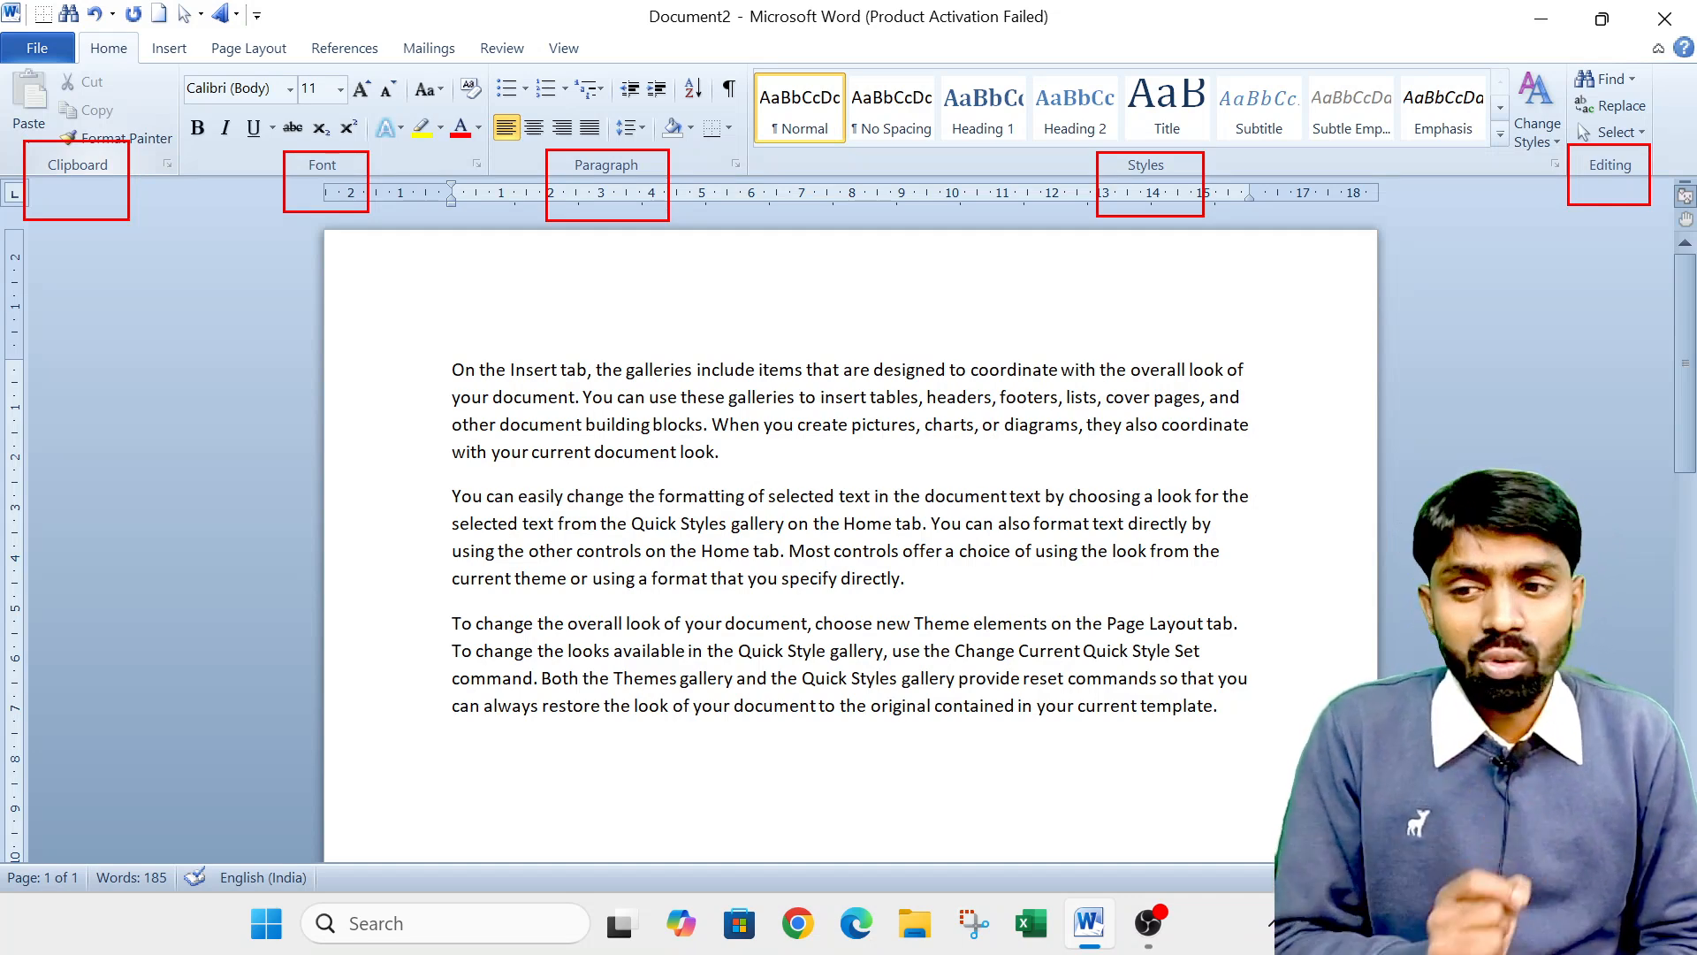
key("Escape")
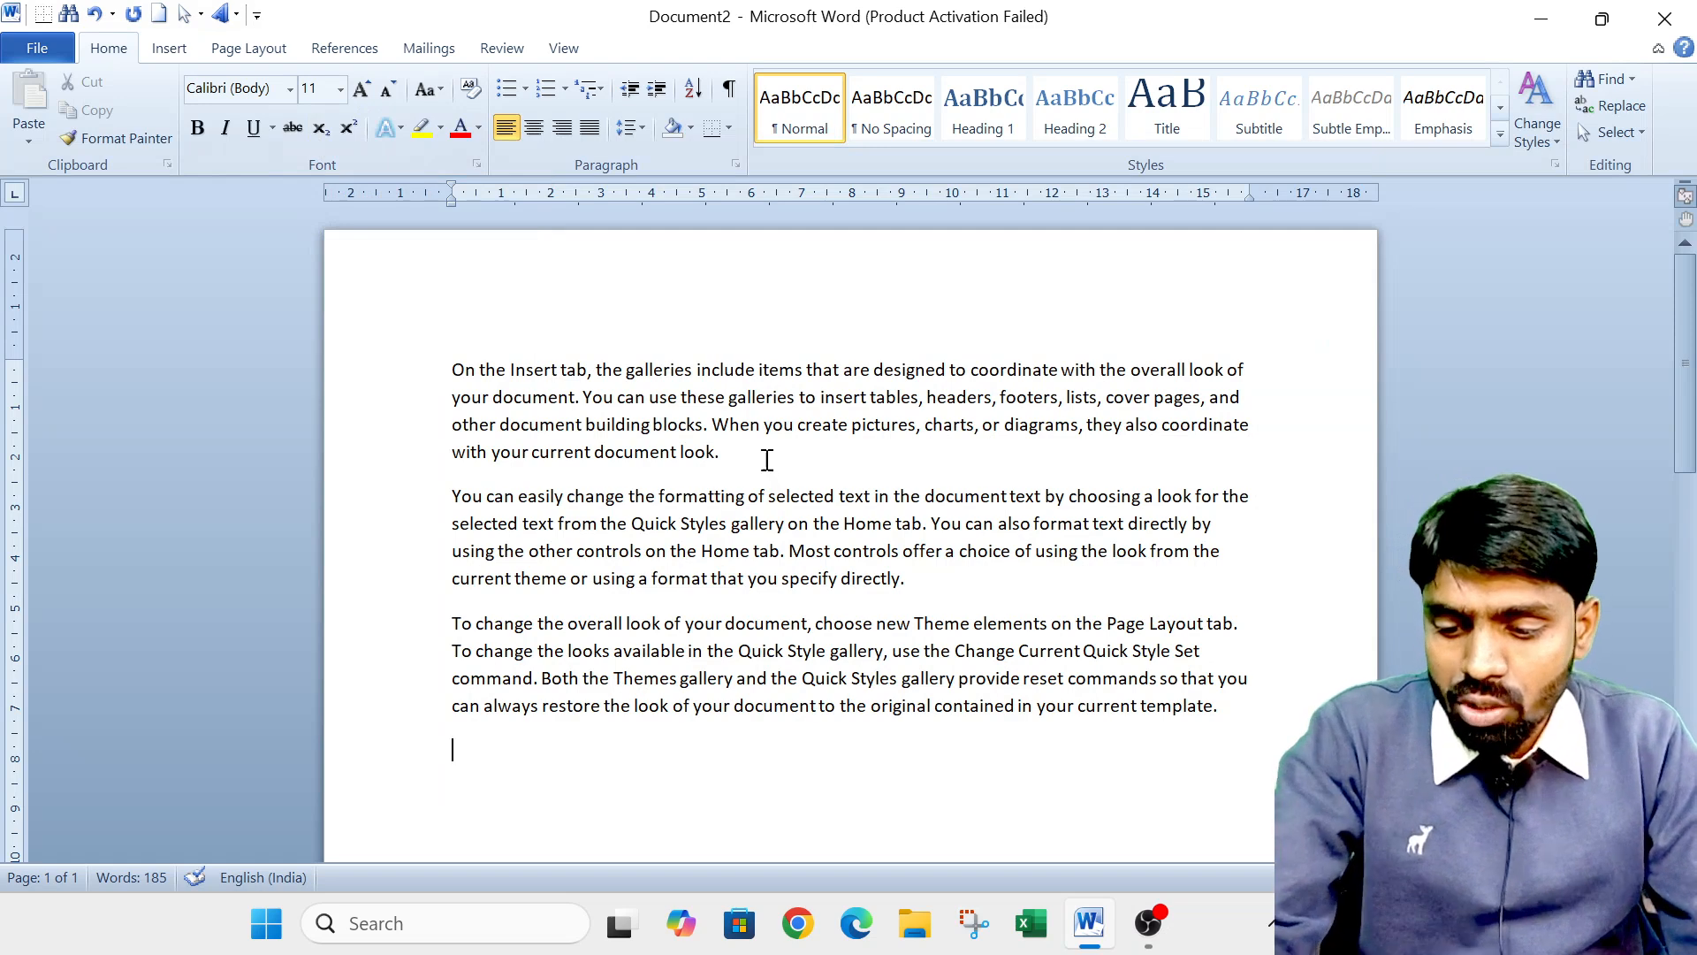
Delete all text in the document and generate fresh sample paragraphs with =rand().
key("ctrl+a")
key("Delete")
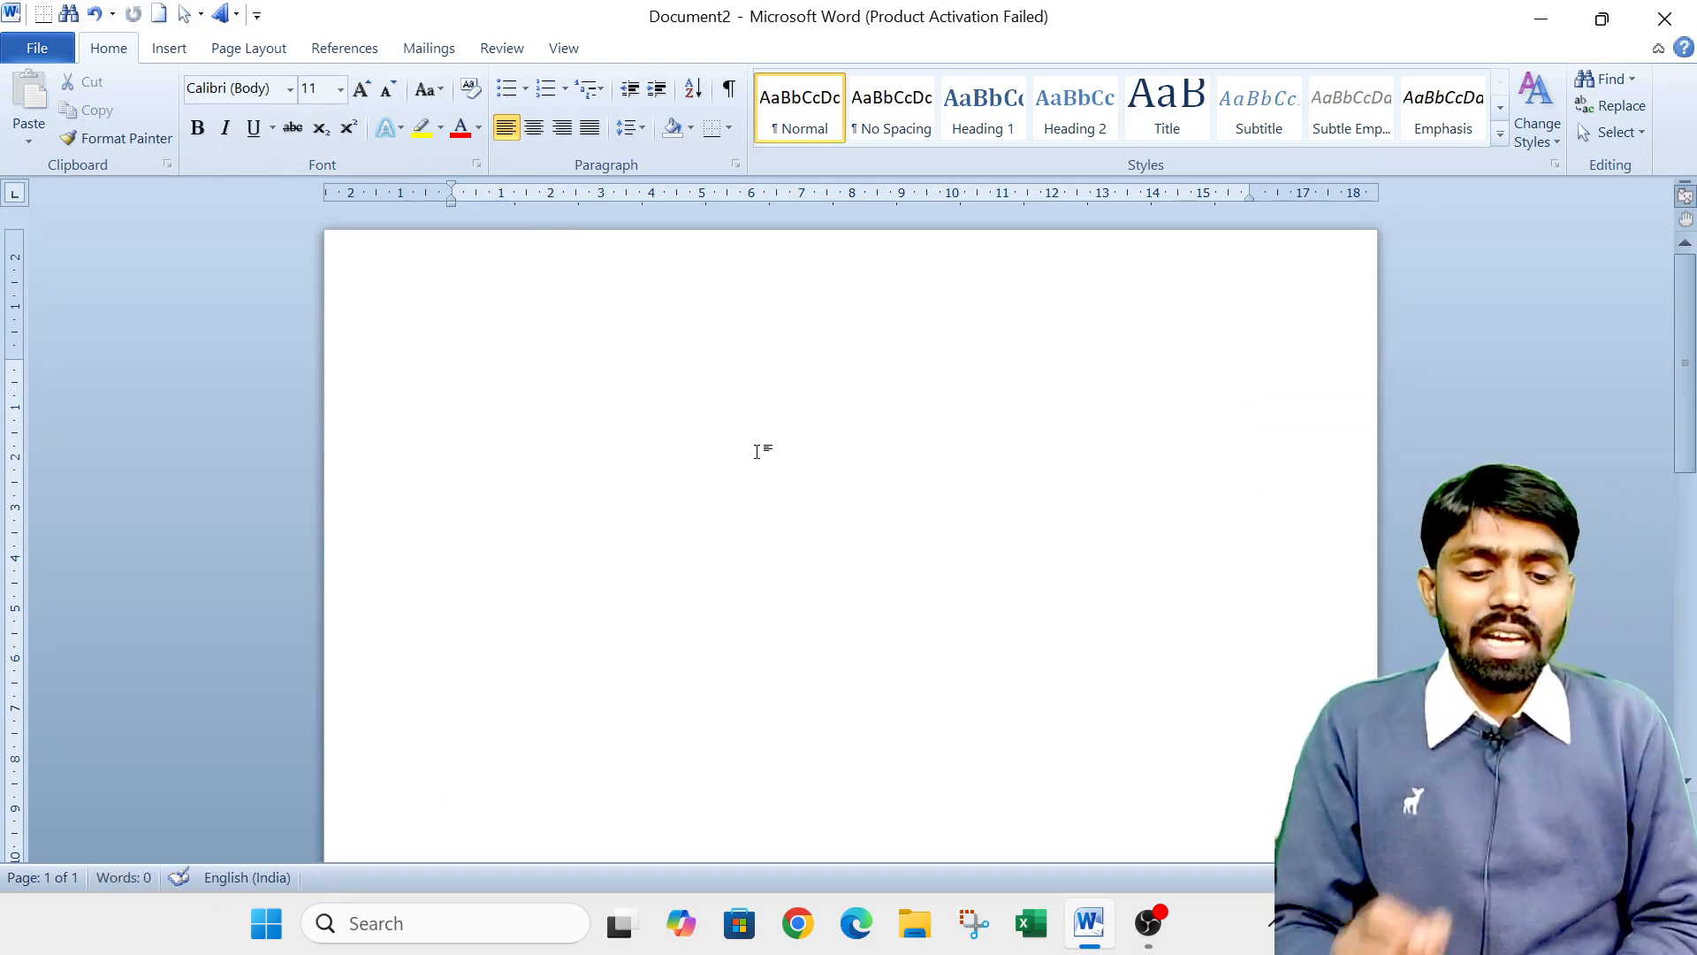
type("=r")
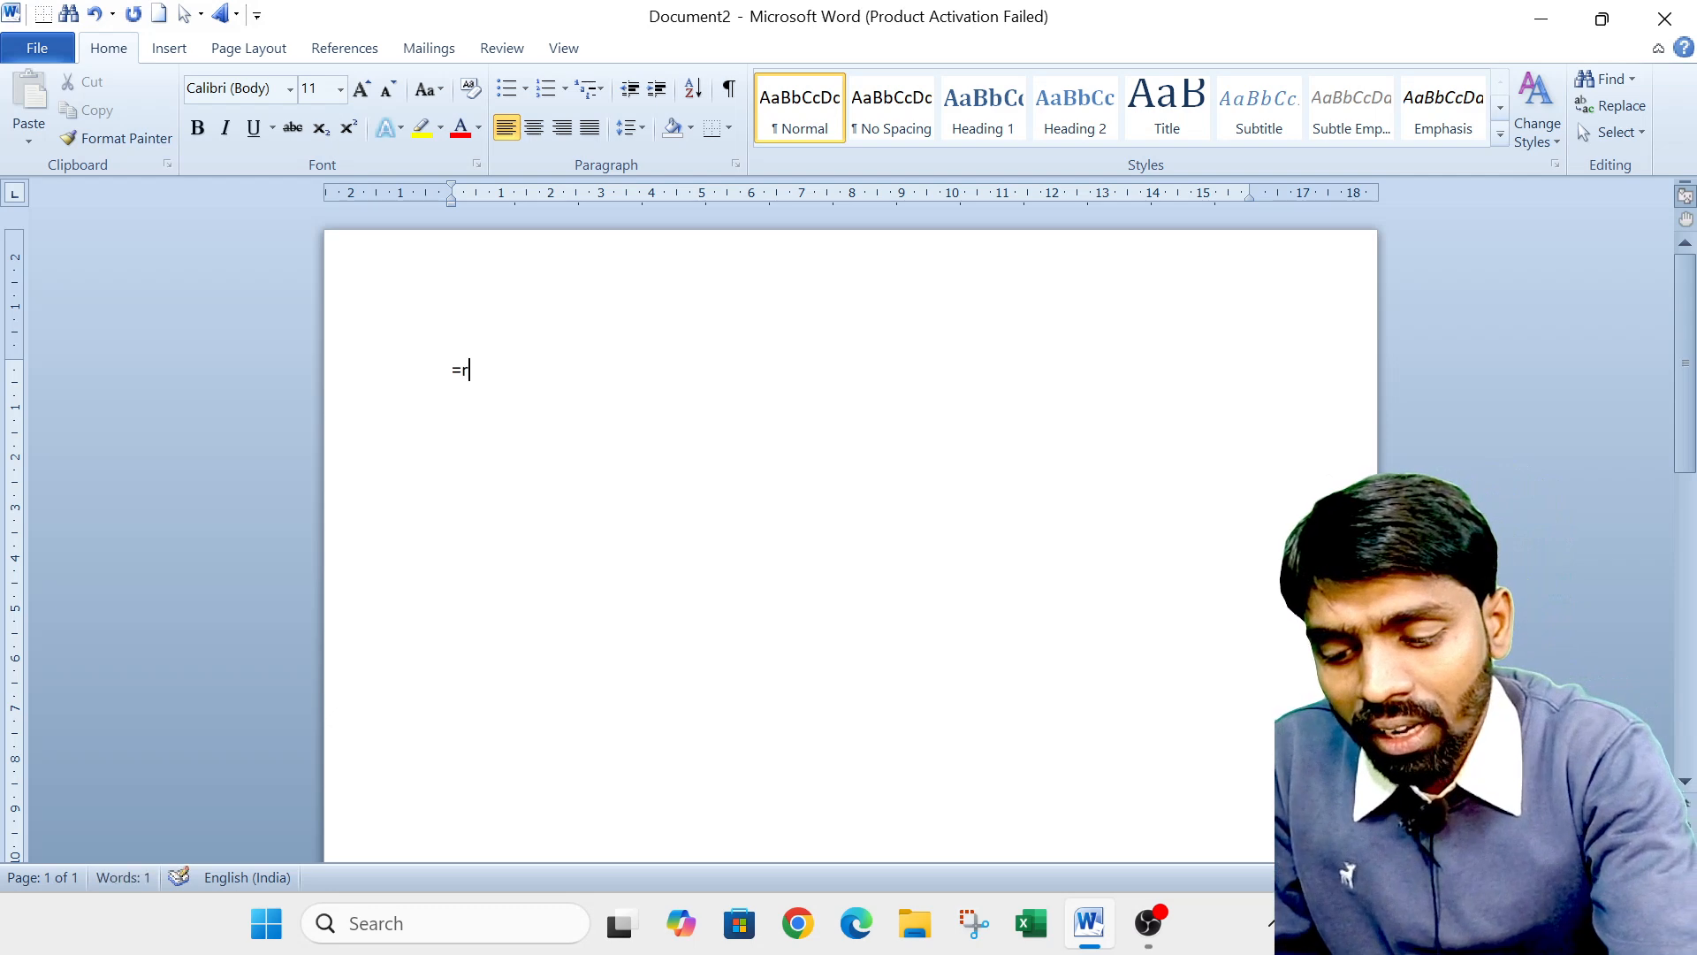
type("and")
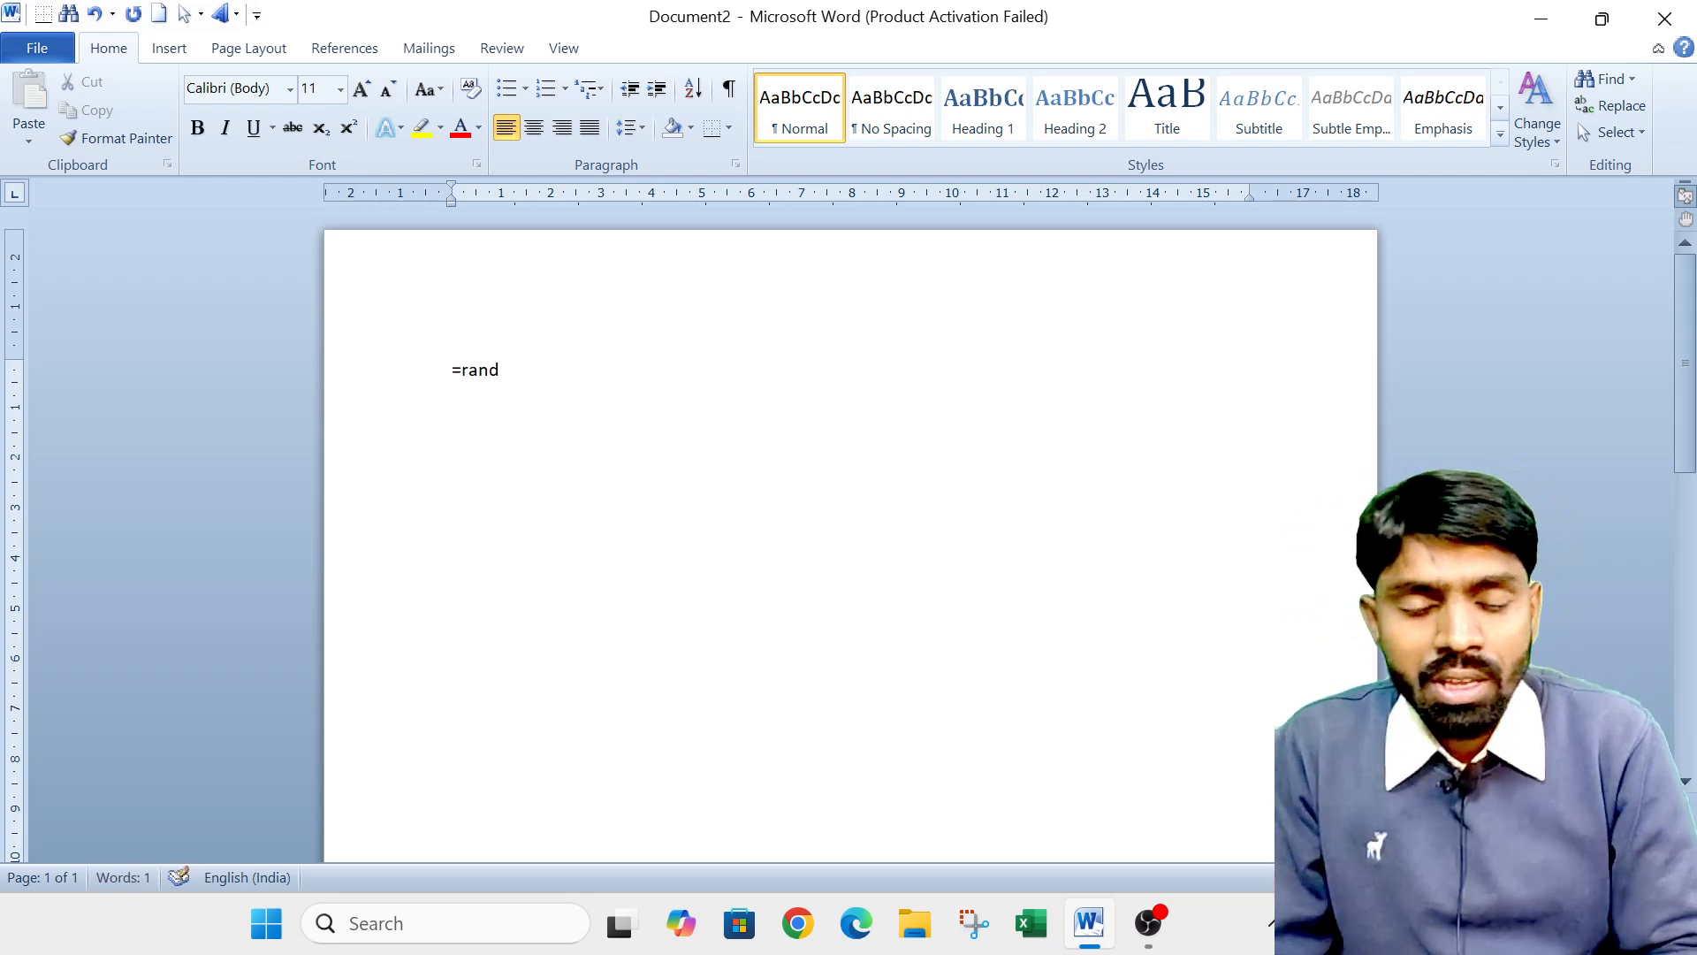
type("(")
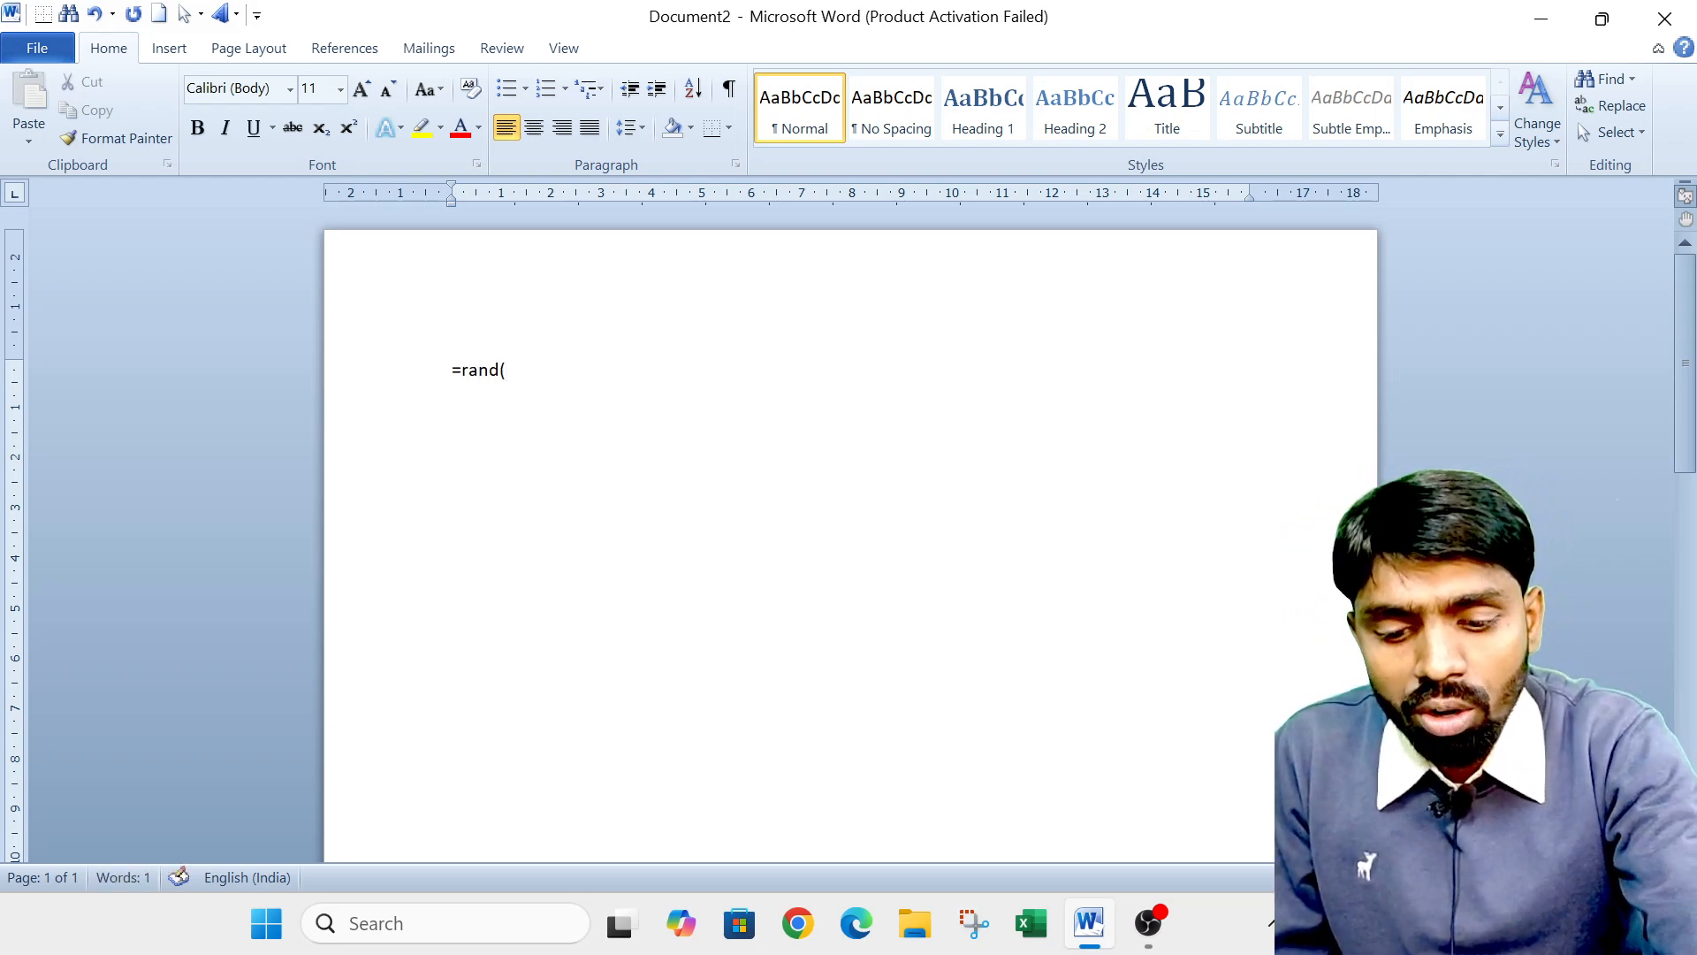
type(")")
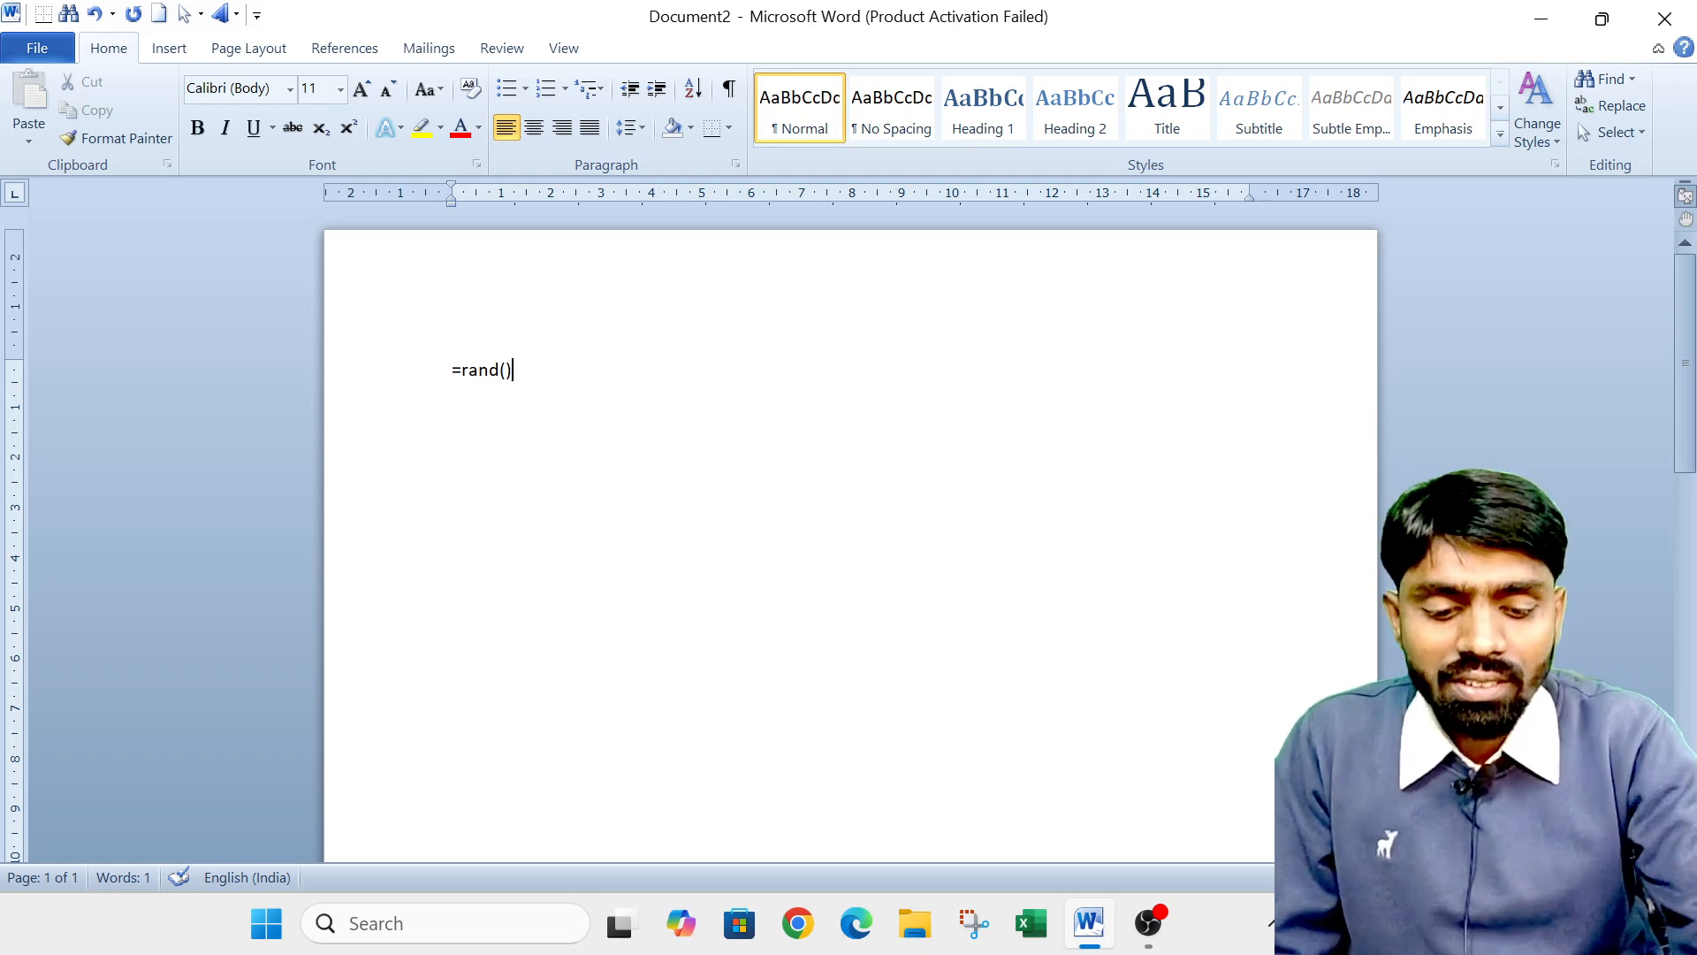
key("Return")
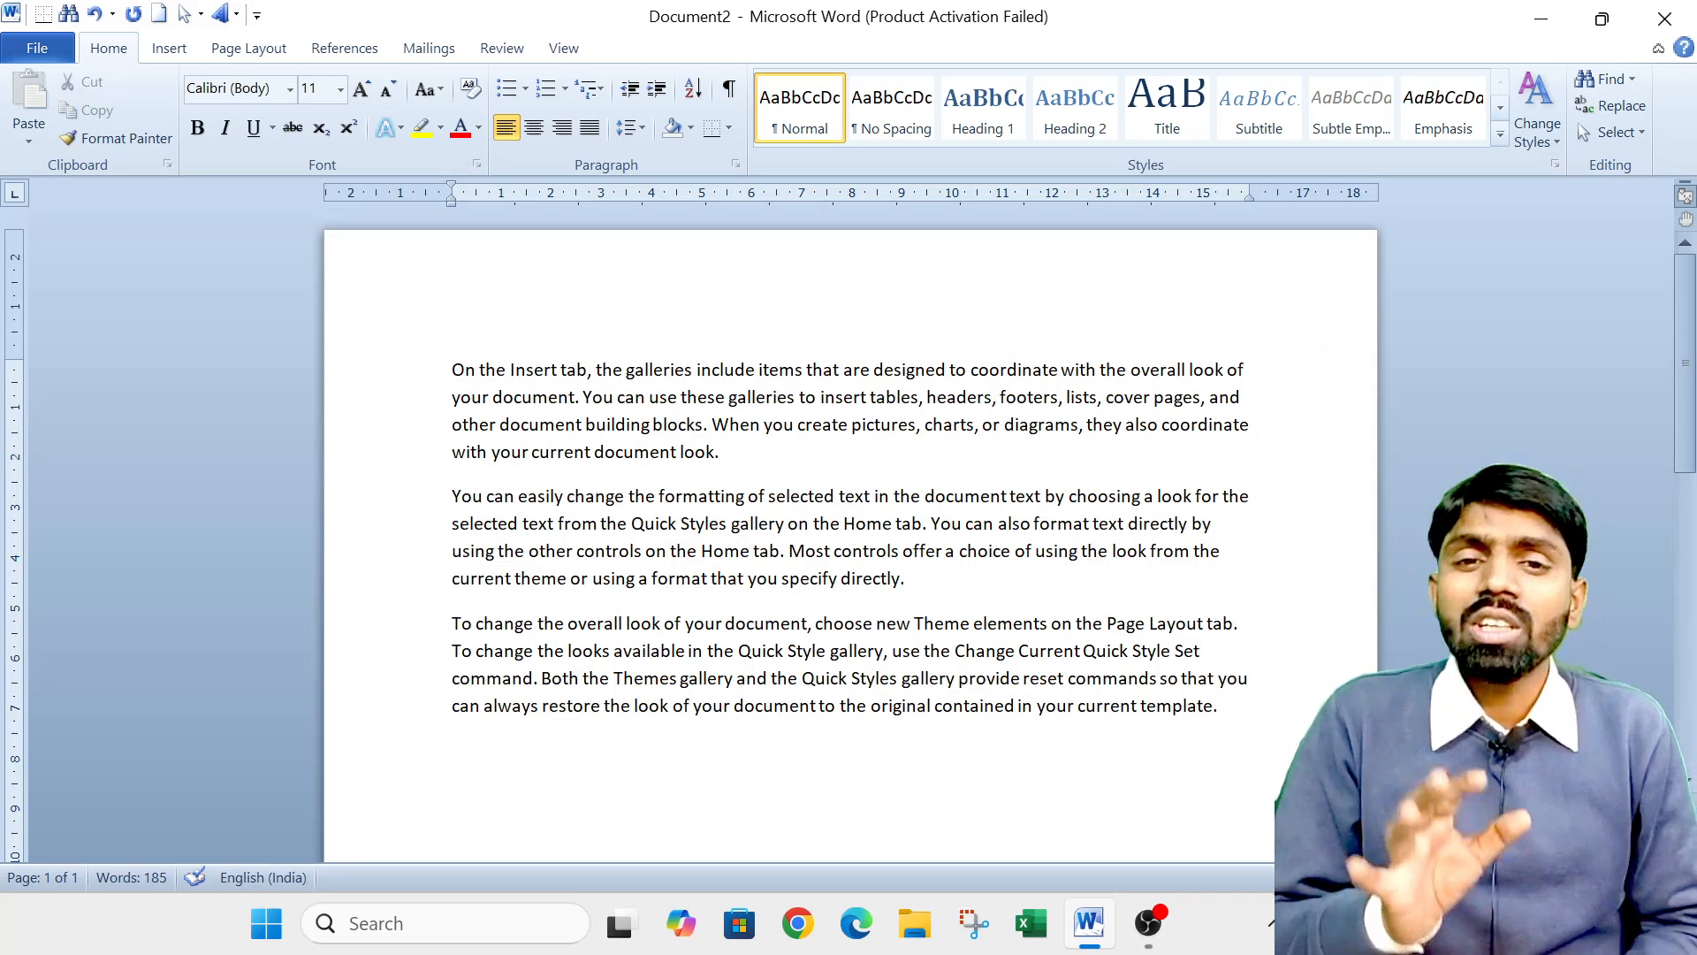
Generate Lorem ipsum placeholder paragraphs below the existing sample text with =lorem().
scroll(758, 437, "down", 3)
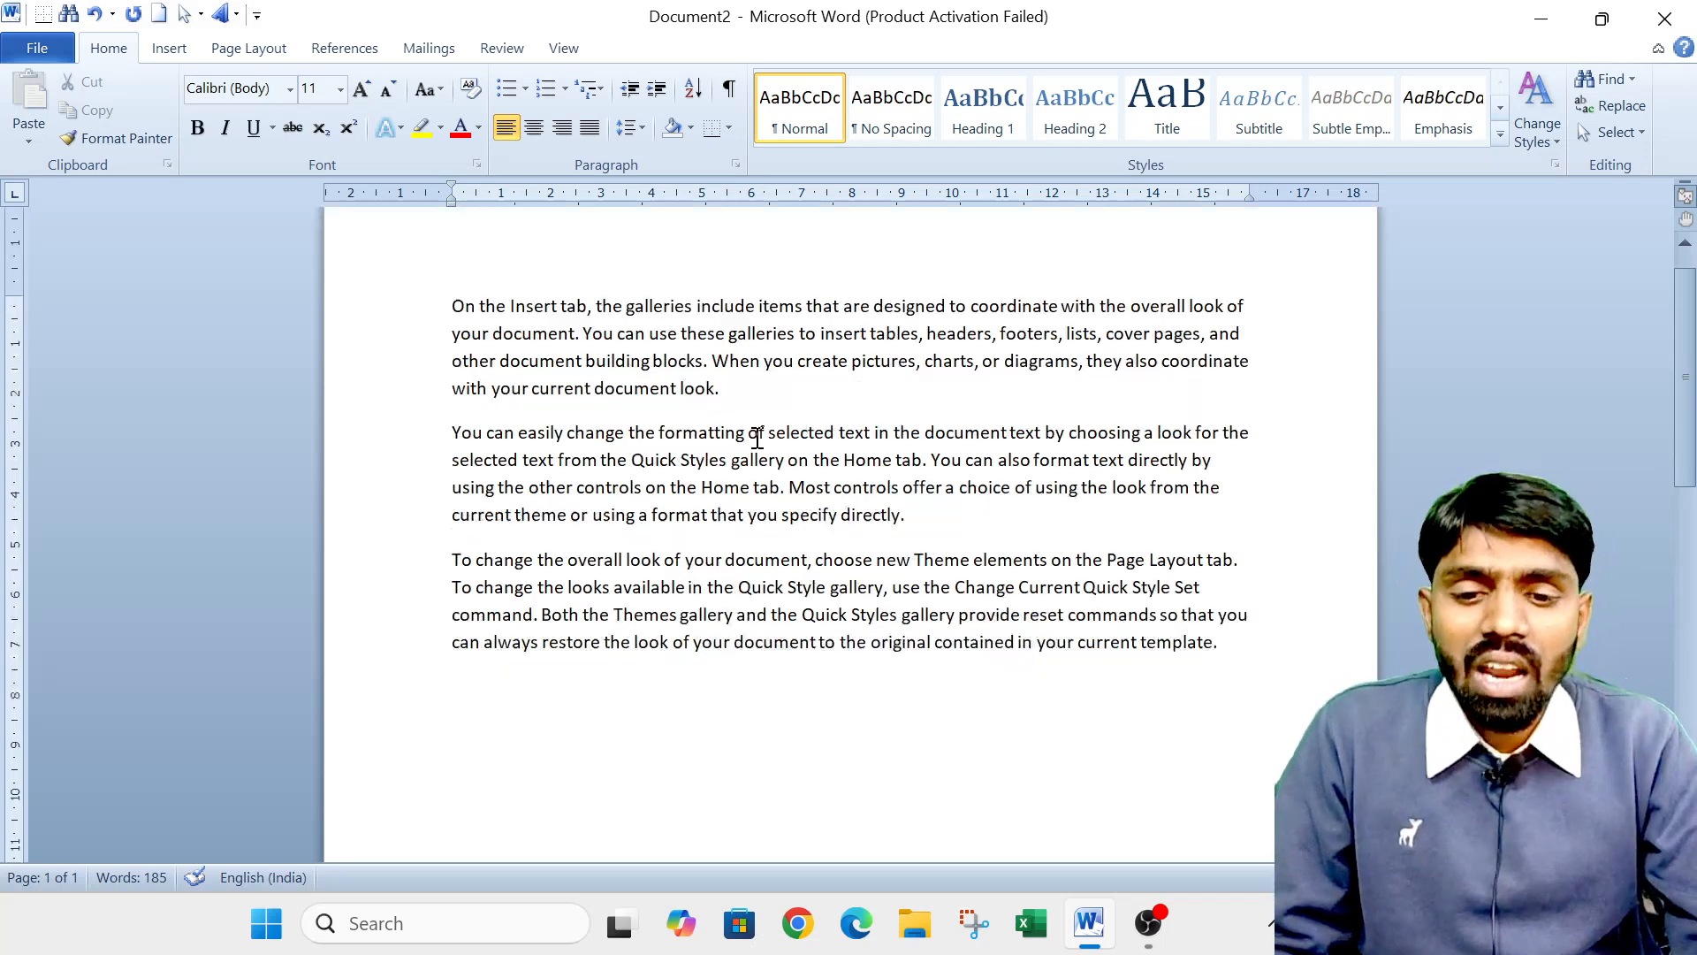
key("Return")
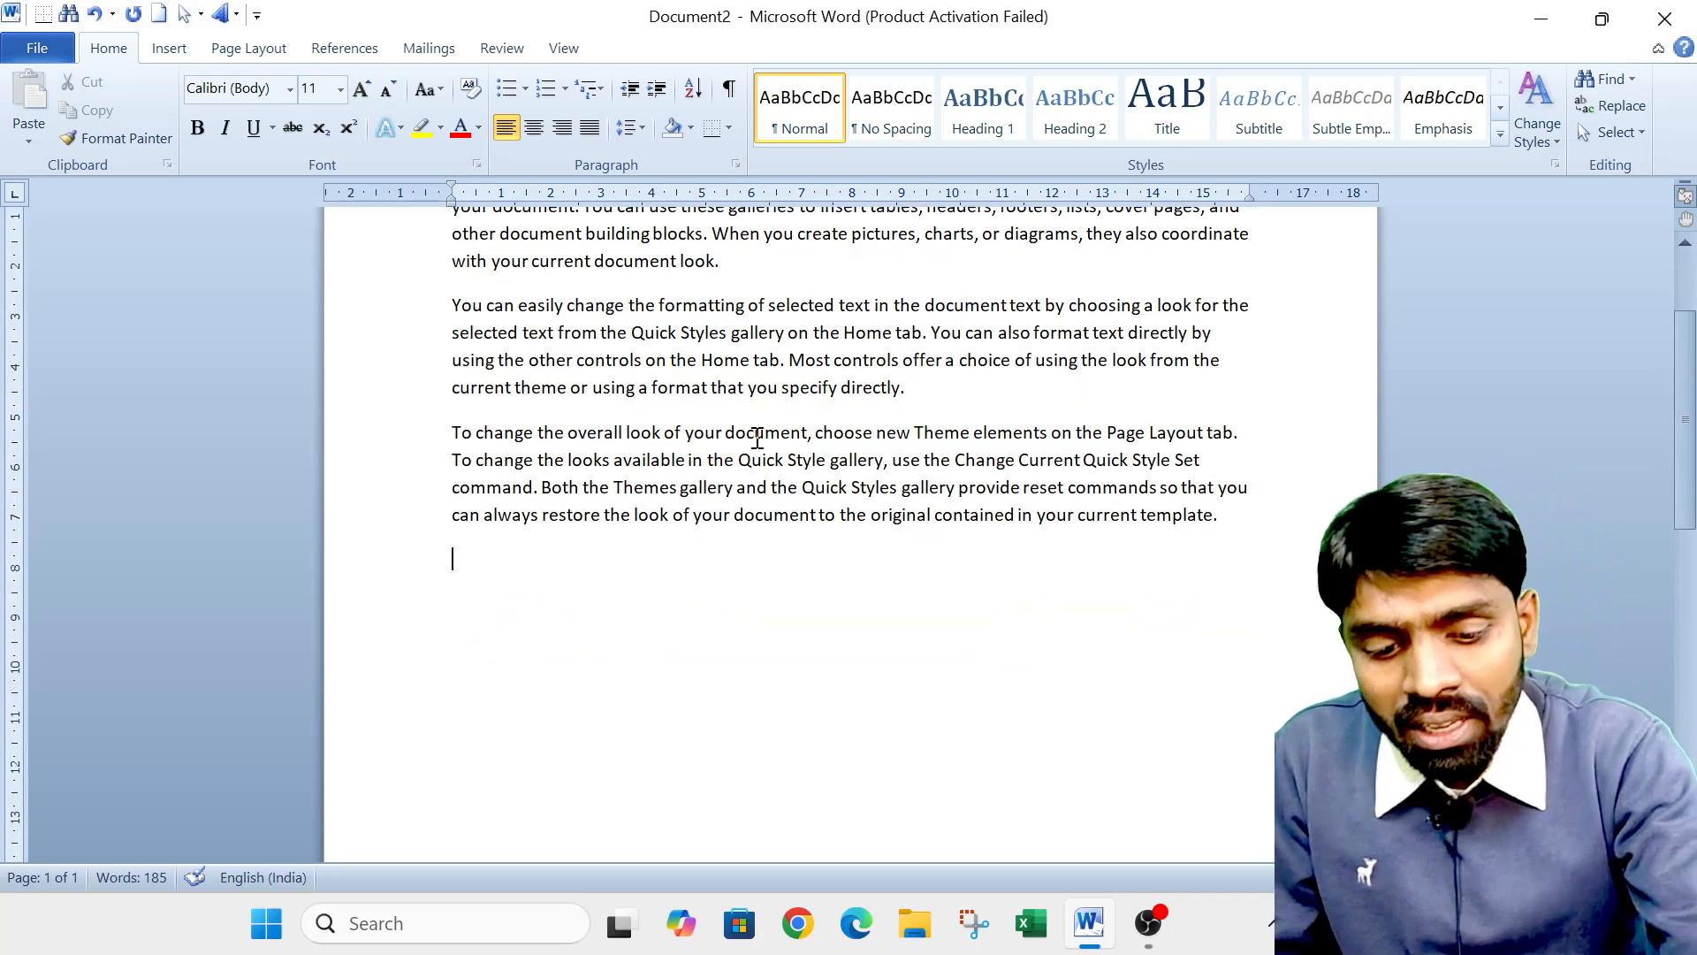
type("=lore")
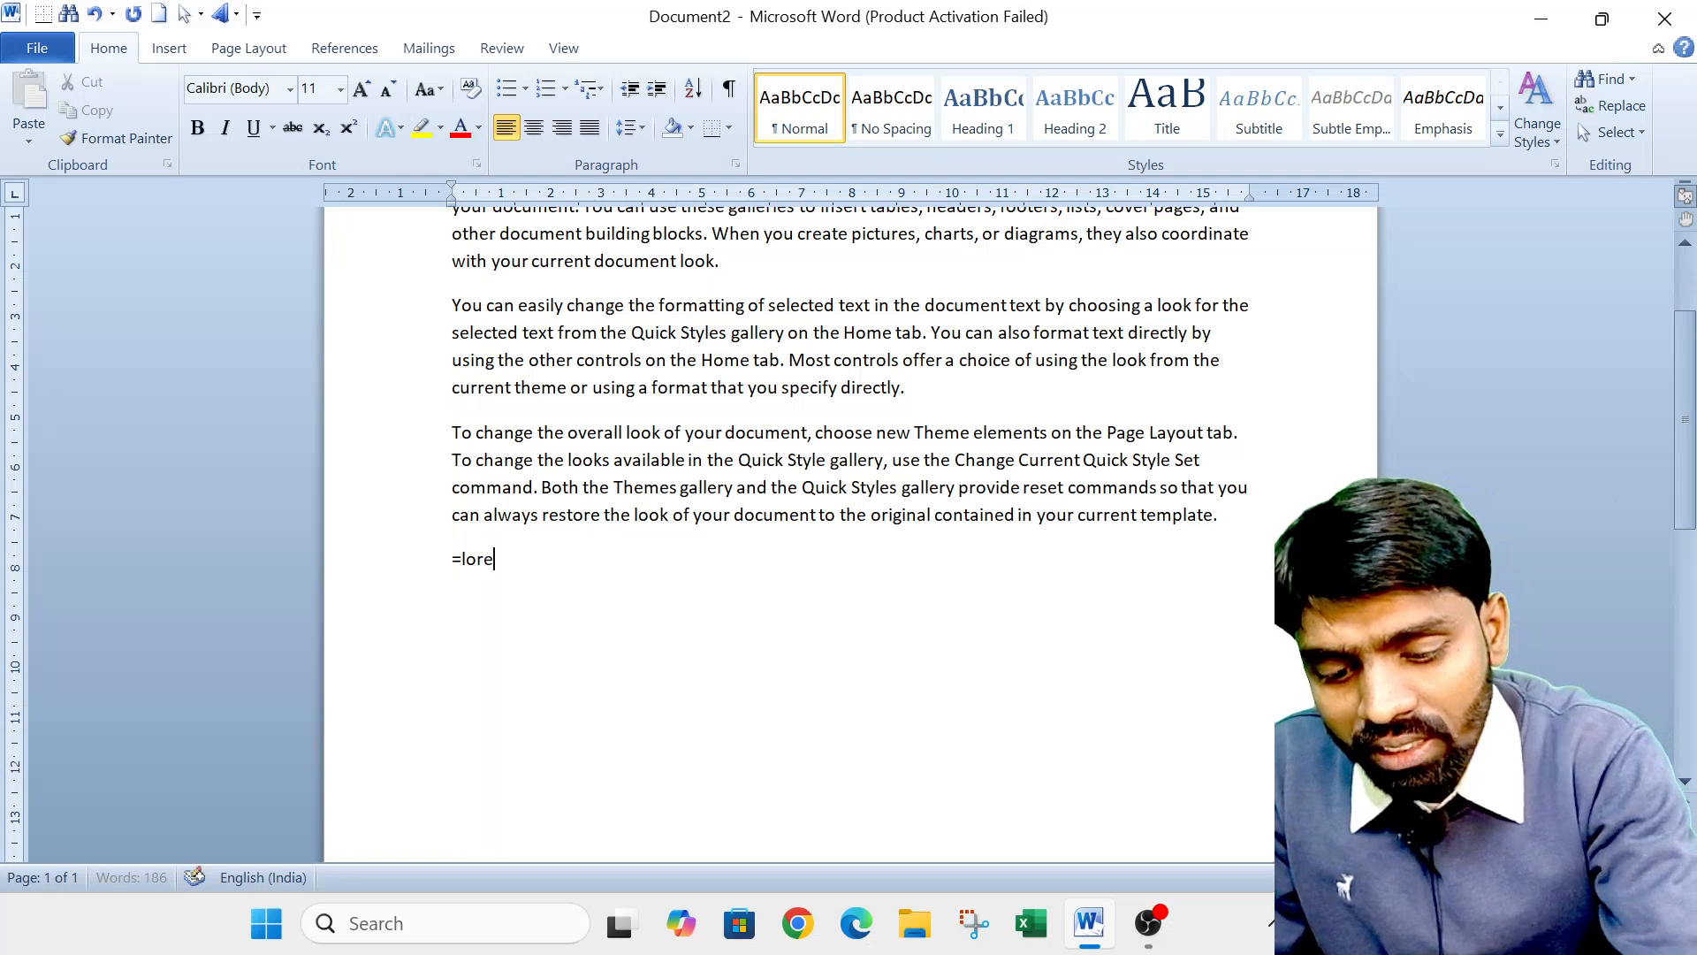
type("m()")
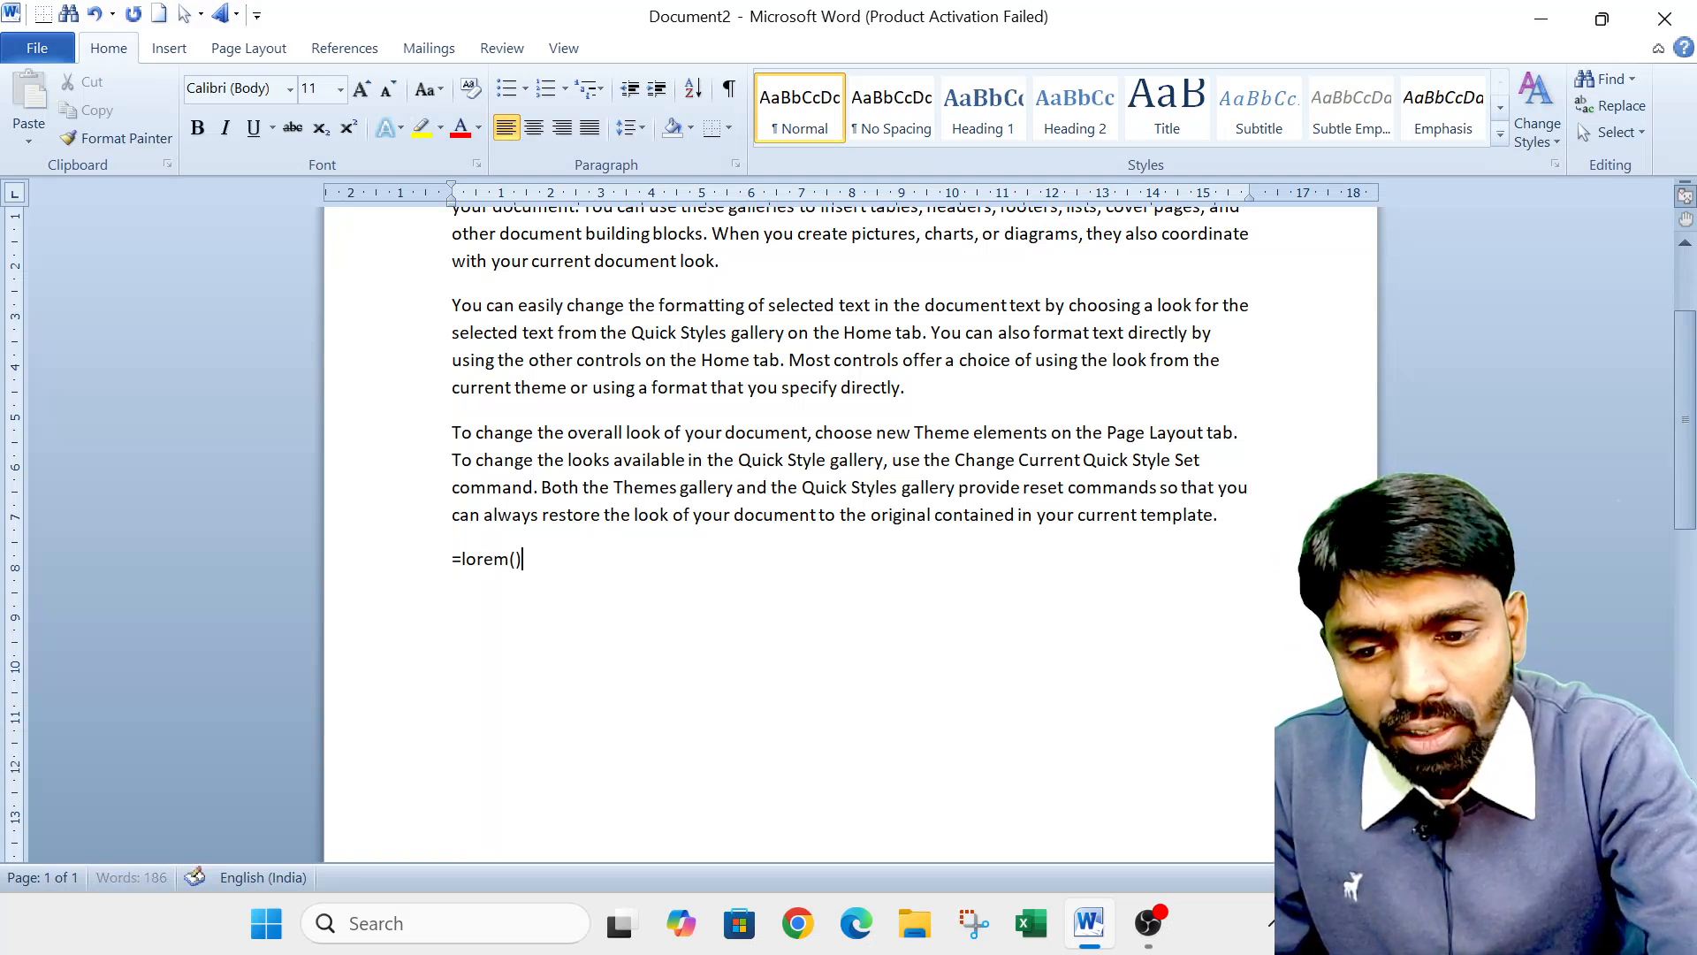
key("Return")
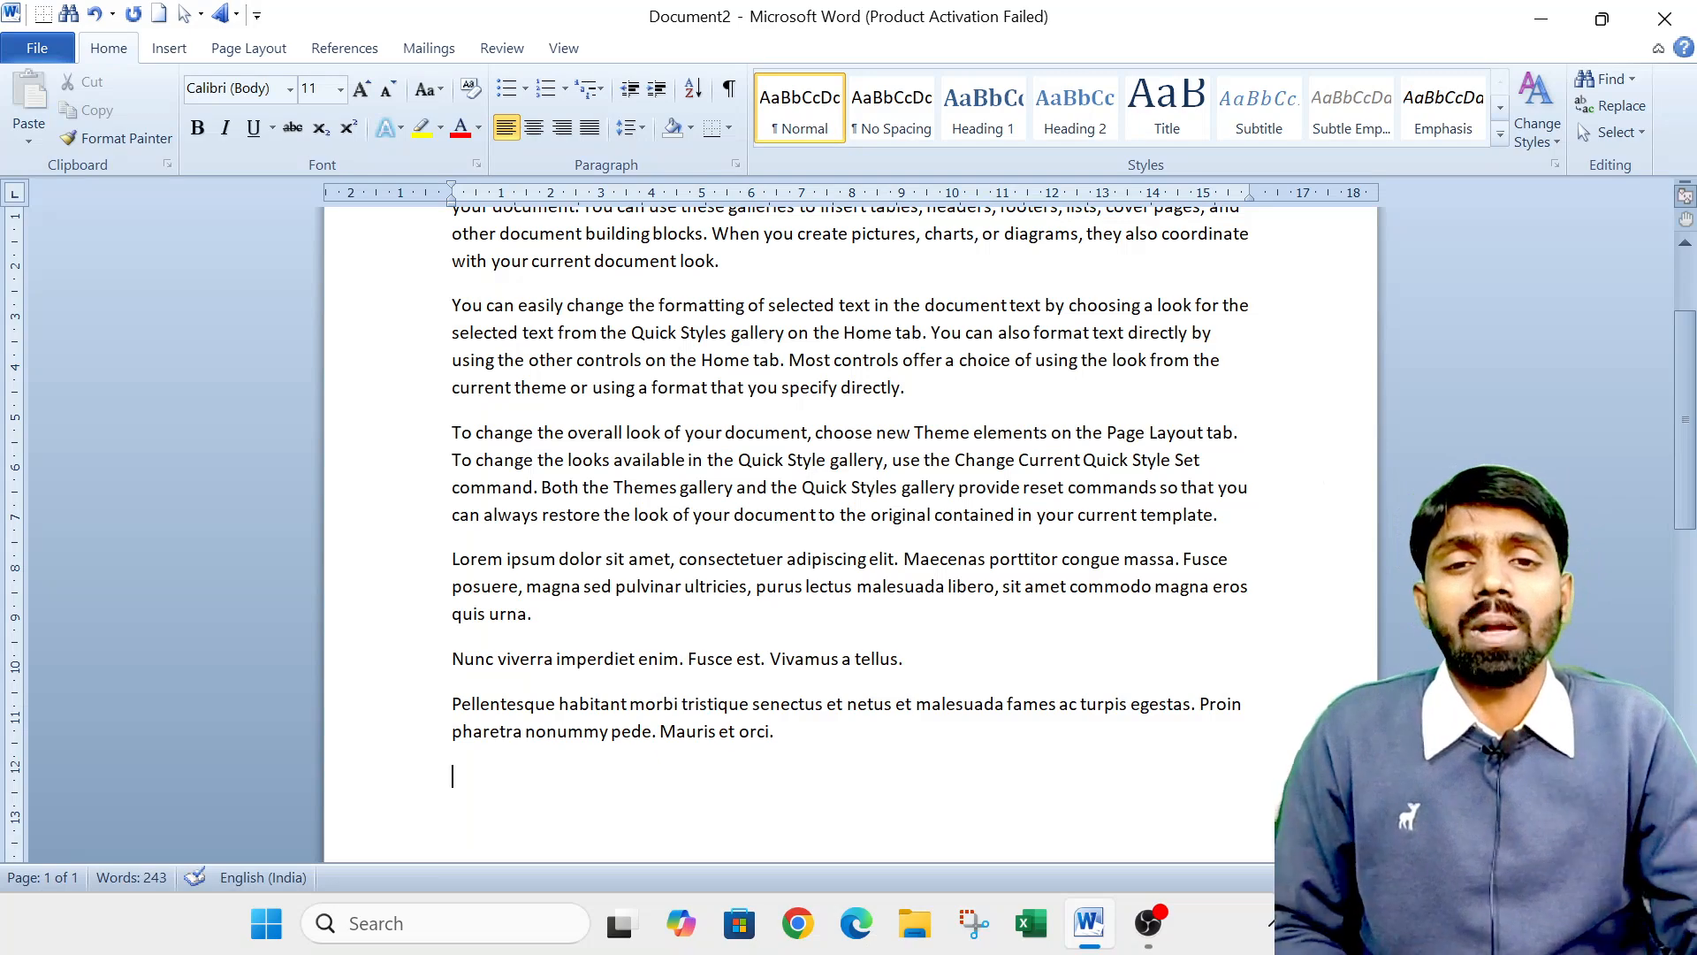
Select the whole first paragraph, beginning "On the Insert tab".
scroll(651, 337, "up", 3)
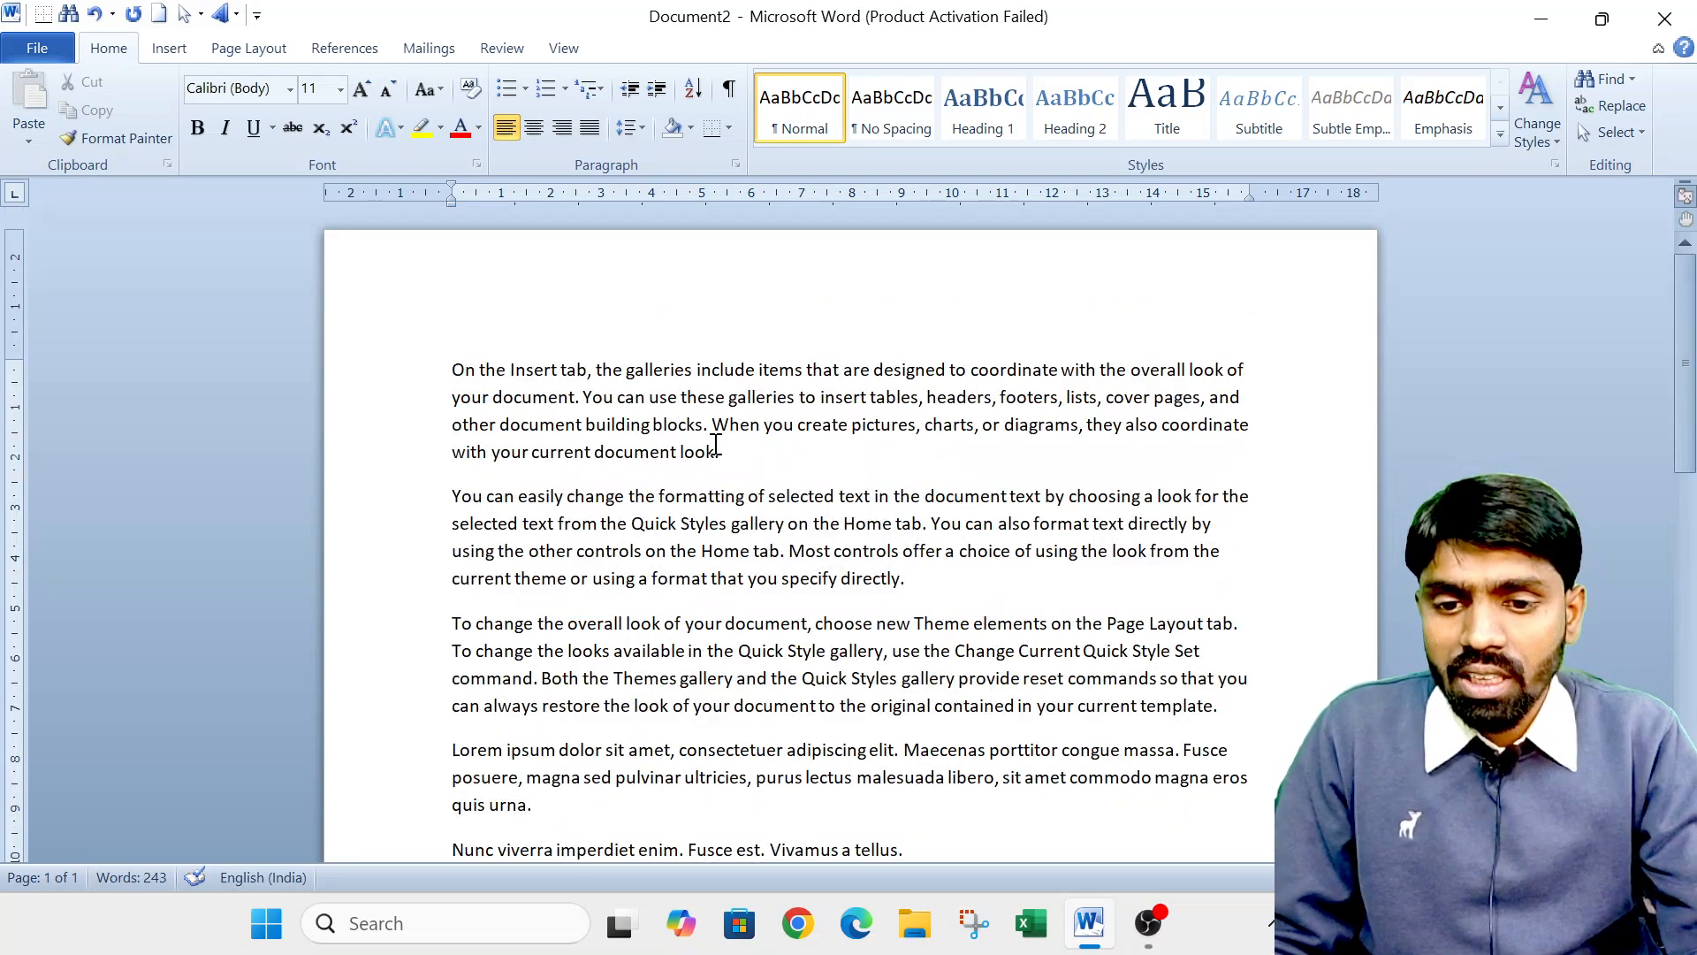
left_click(739, 467)
left_click_drag(739, 467, 451, 345)
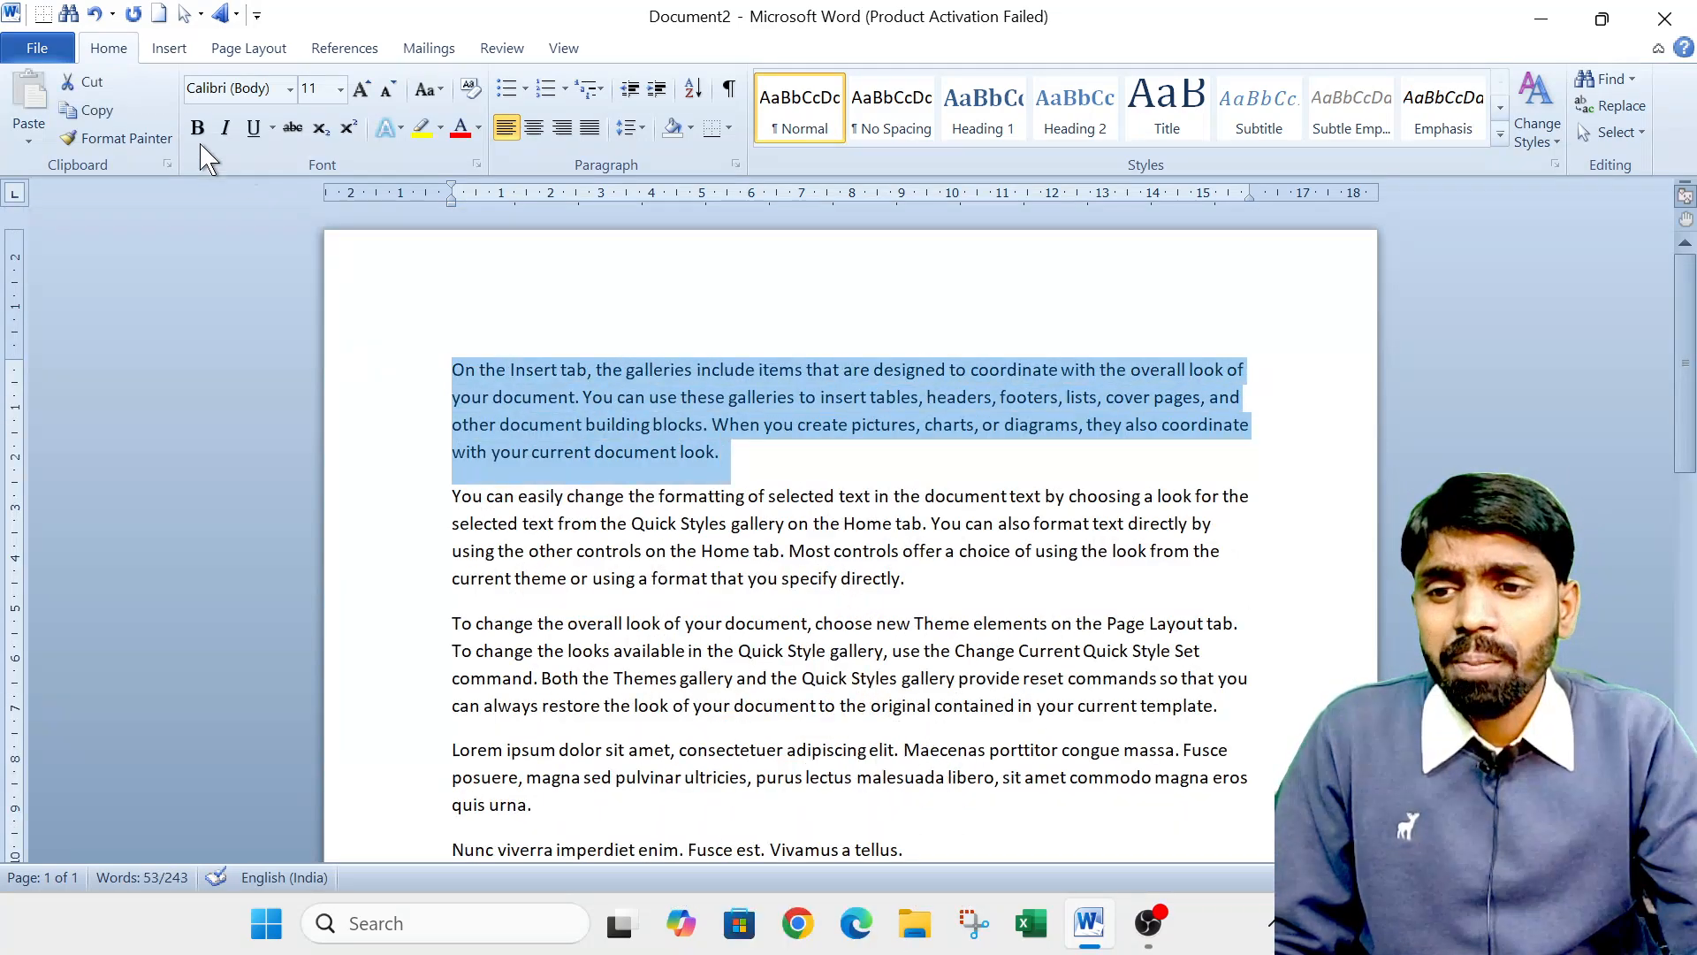
left_click(672, 471)
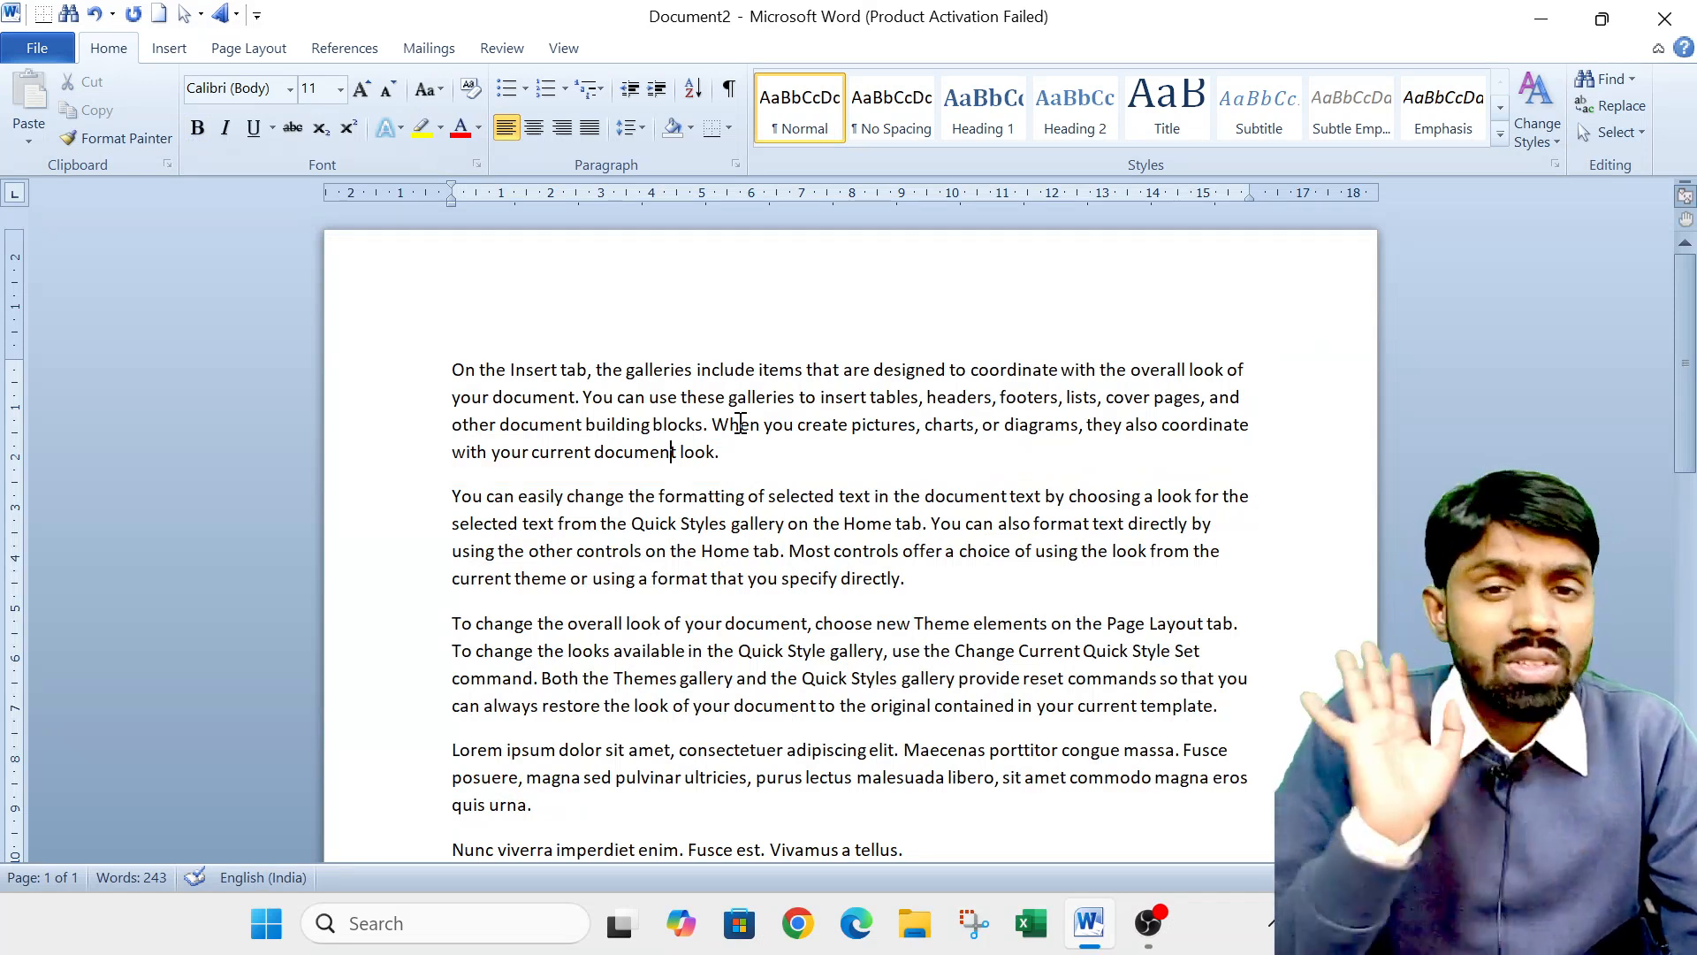
left_click_drag(747, 455, 449, 362)
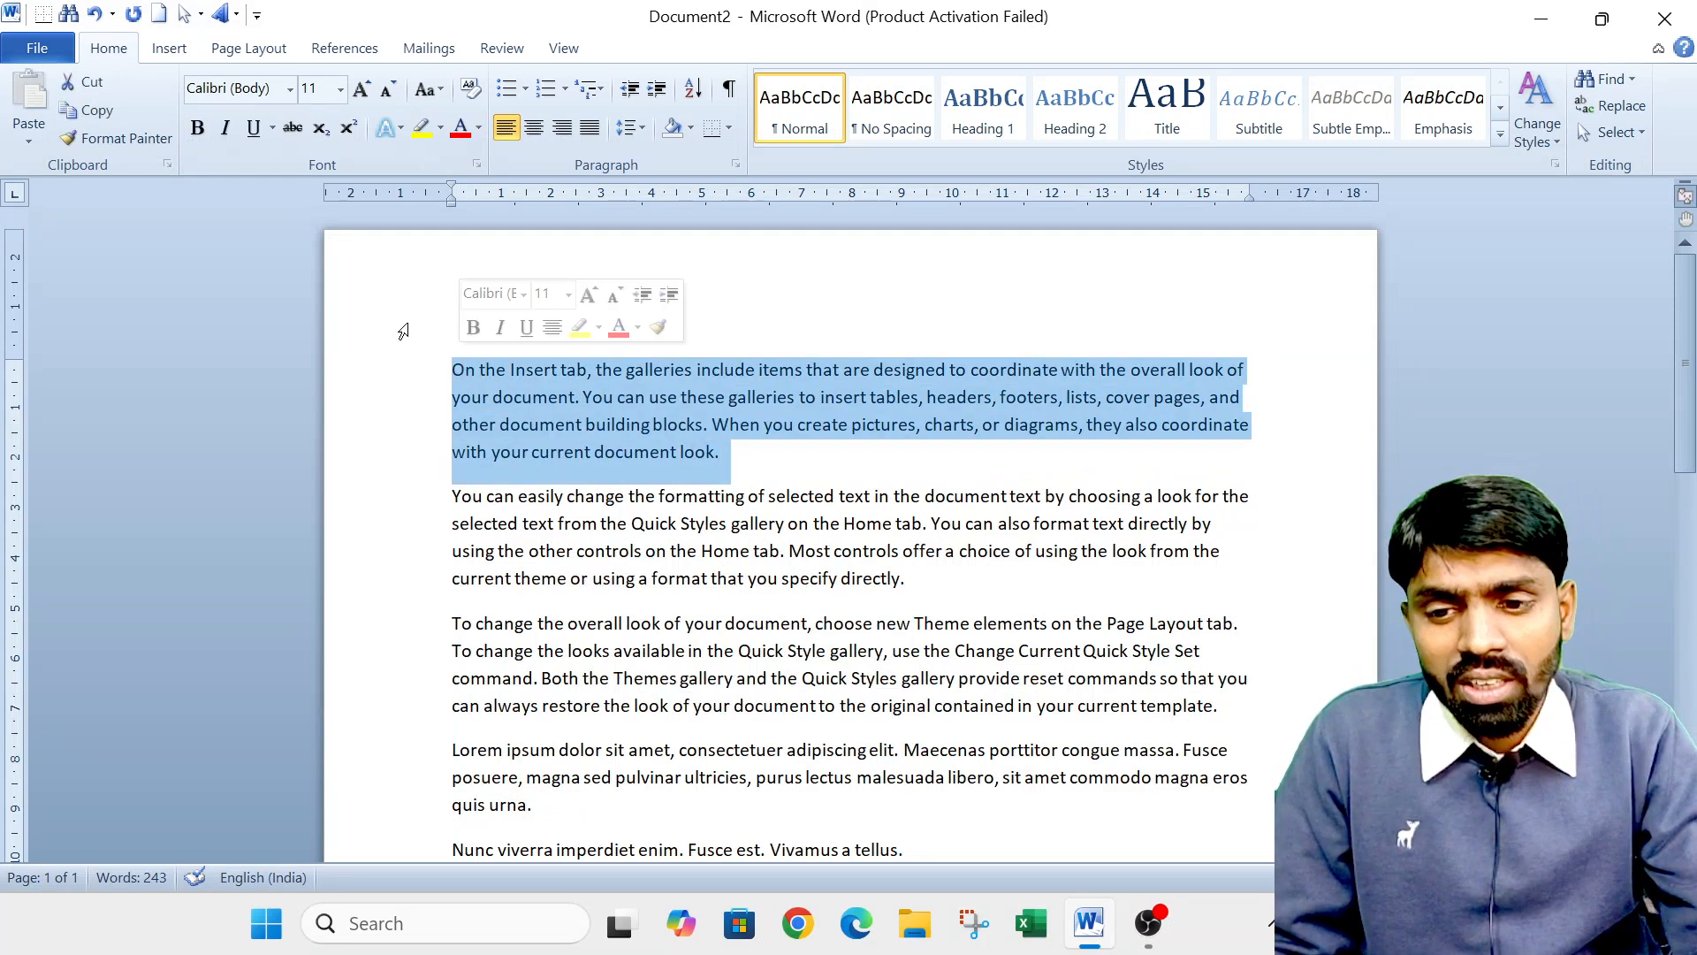
Make the selected first paragraph bold and italic, and draw a temporary red box around its text.
left_click(198, 131)
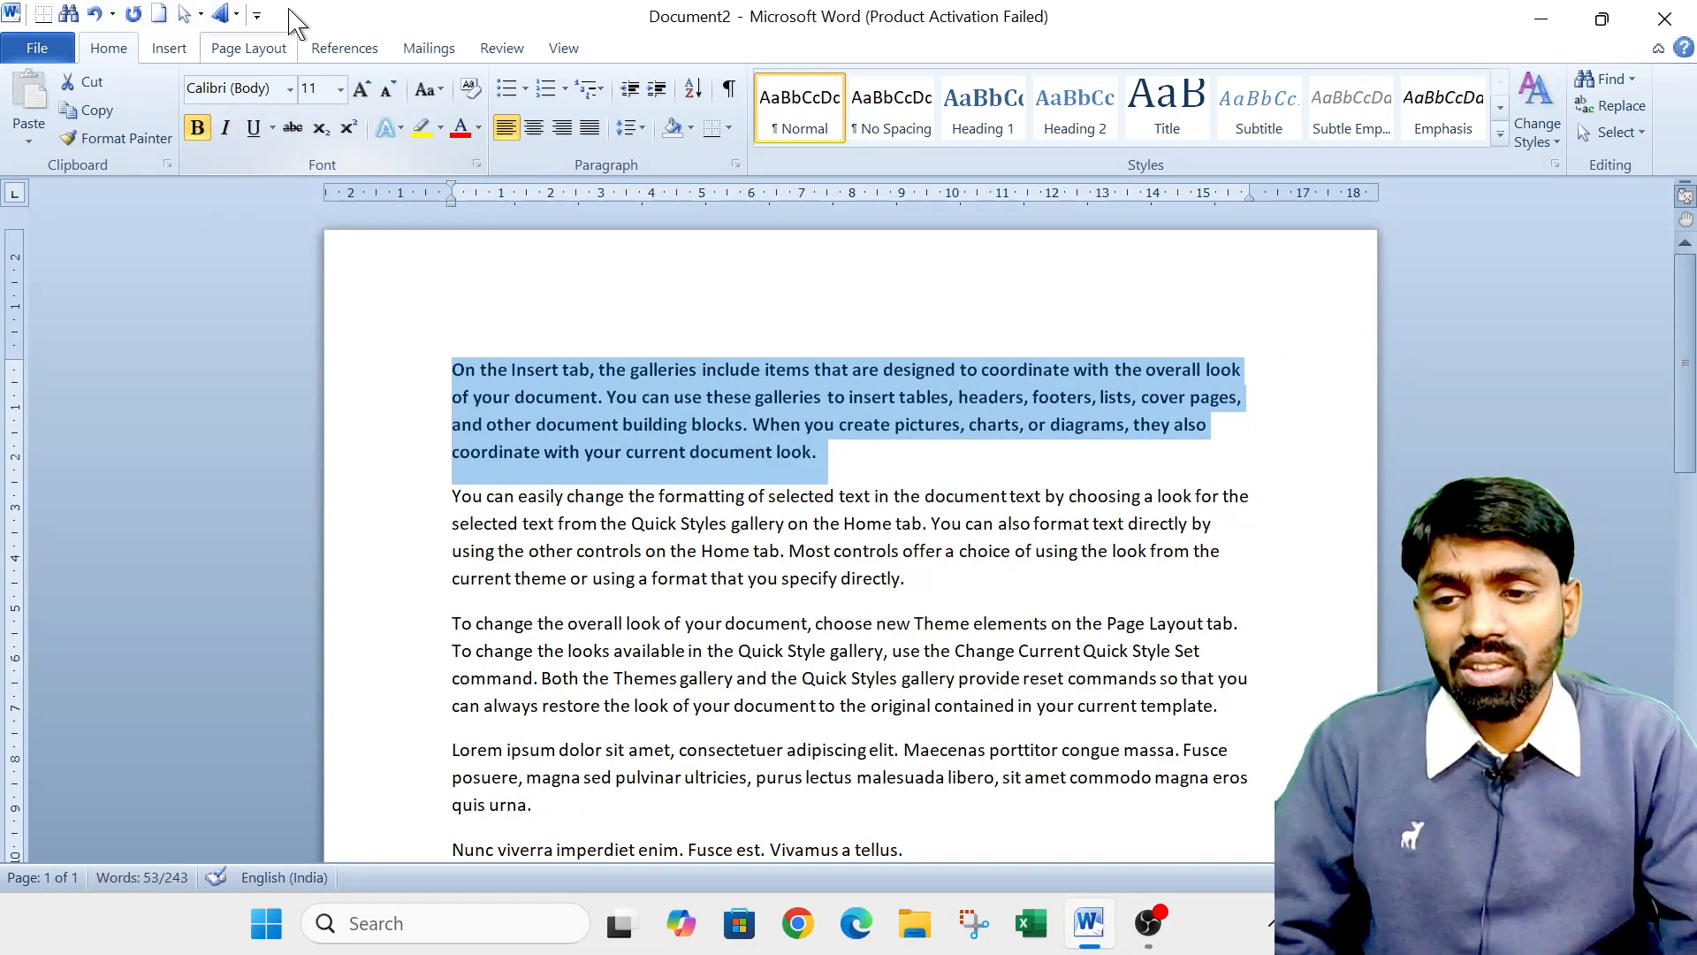
left_click(218, 135)
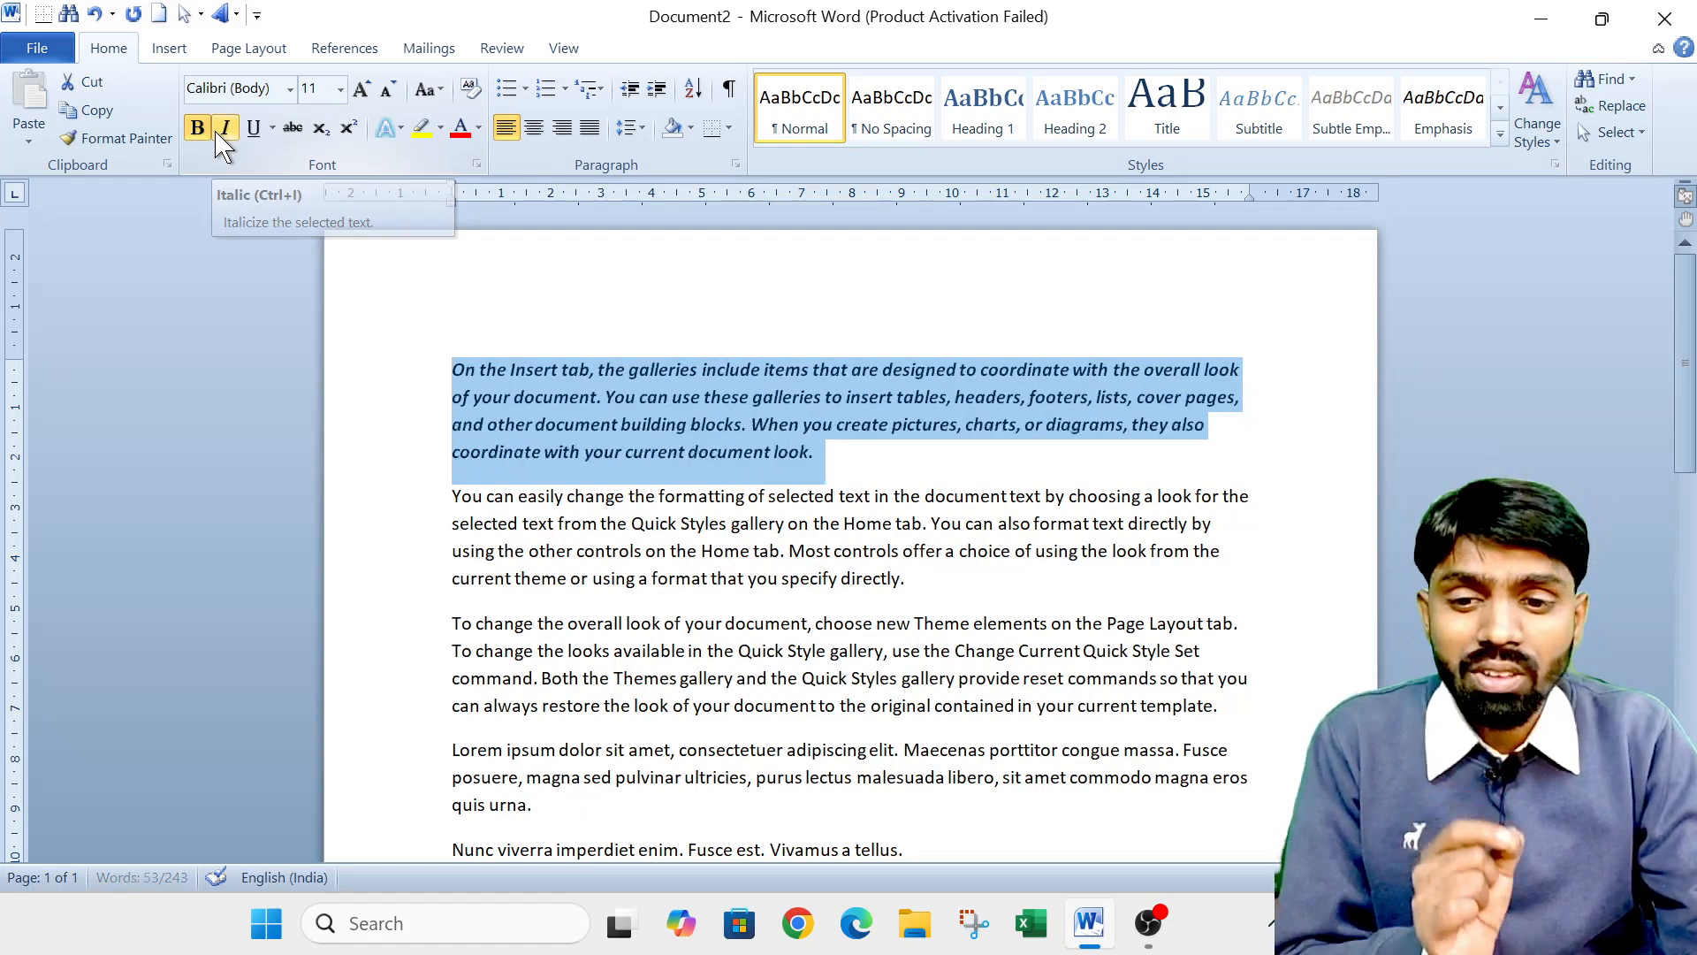
left_click(635, 370)
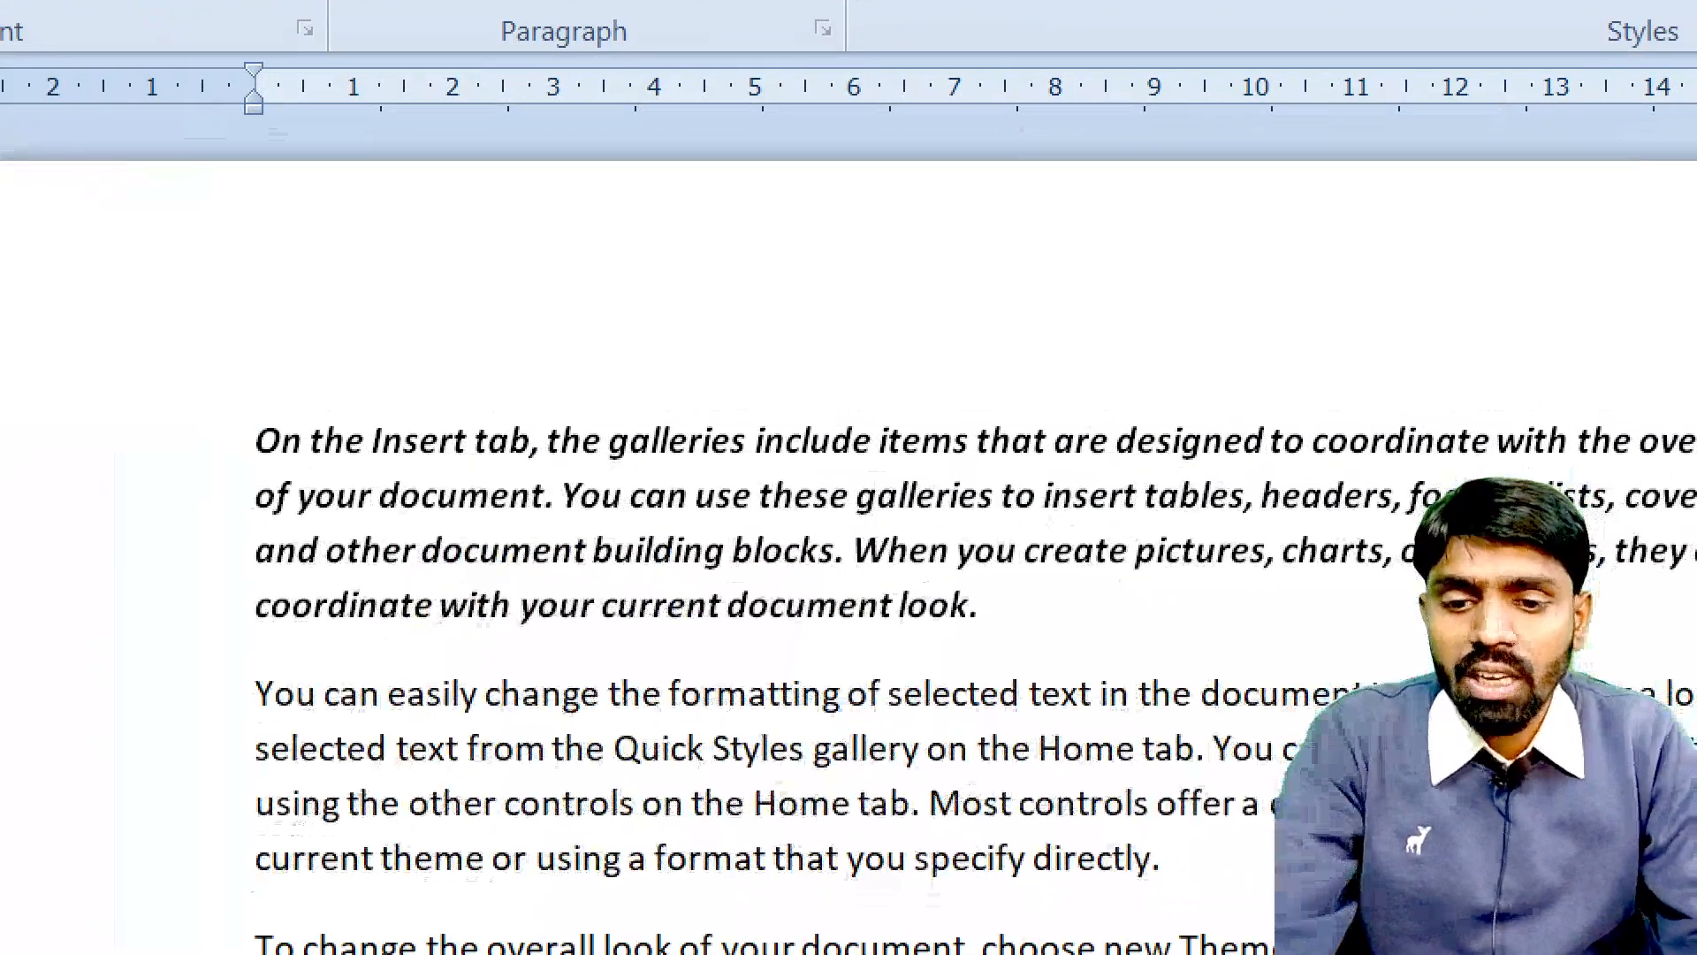
left_click_drag(197, 400, 1214, 676)
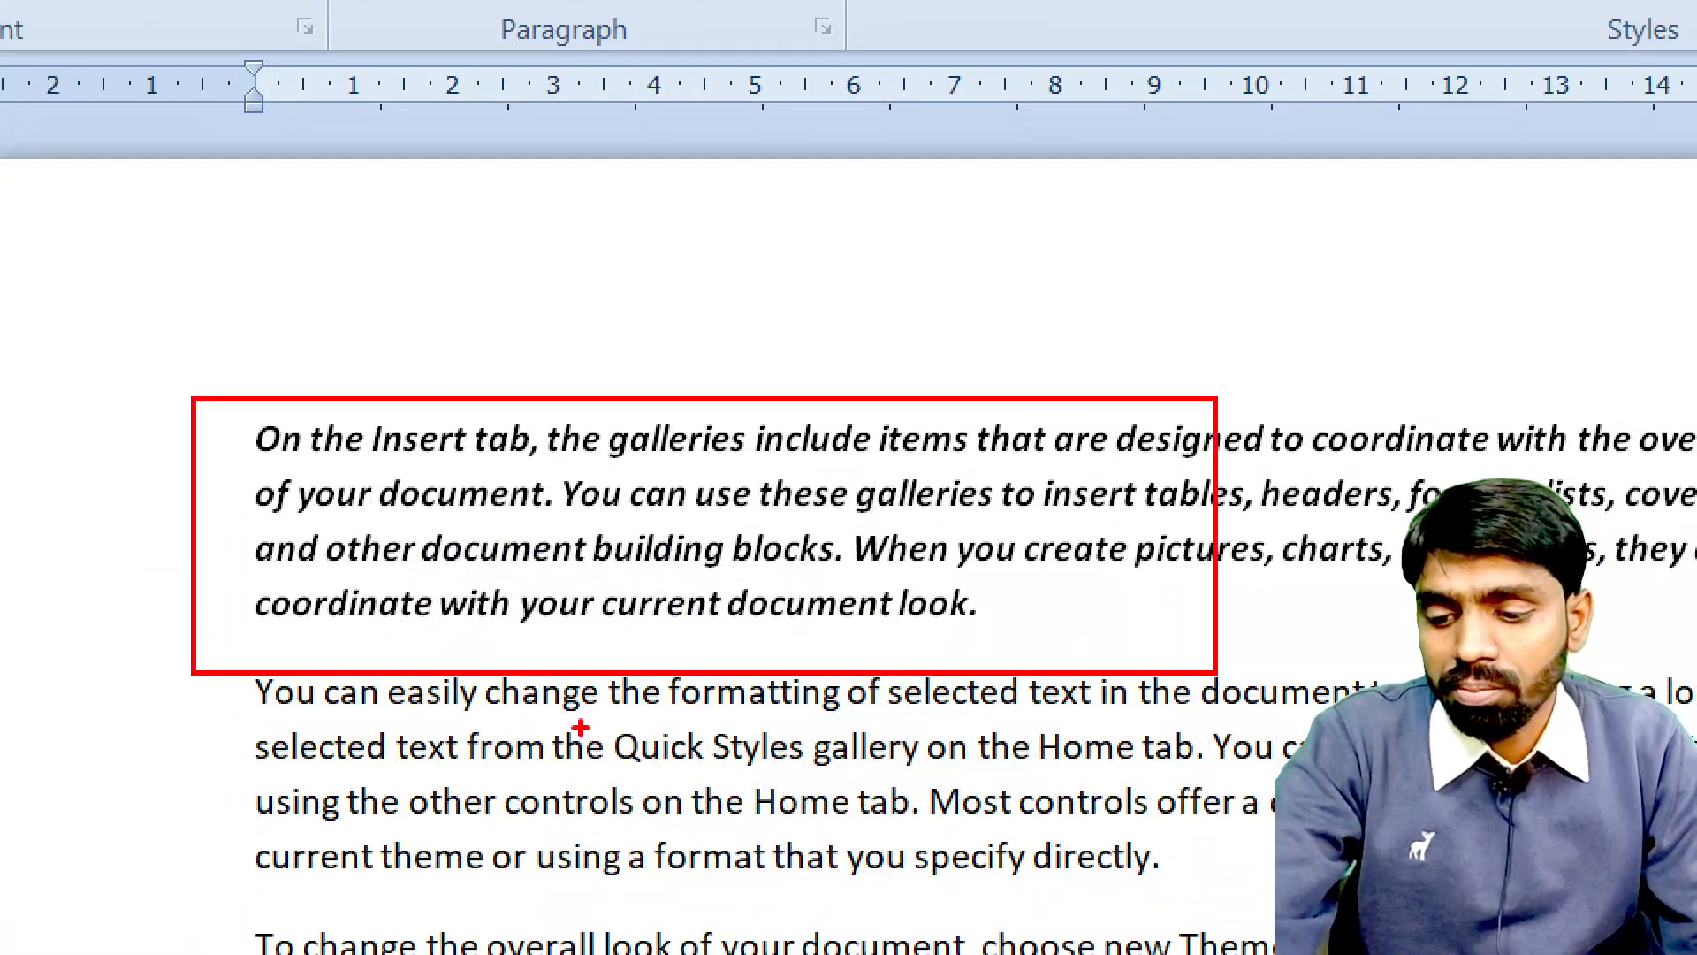
key("Escape")
Reselect the first paragraph, underline it and choose an underline style for it.
left_click_drag(856, 470, 425, 357)
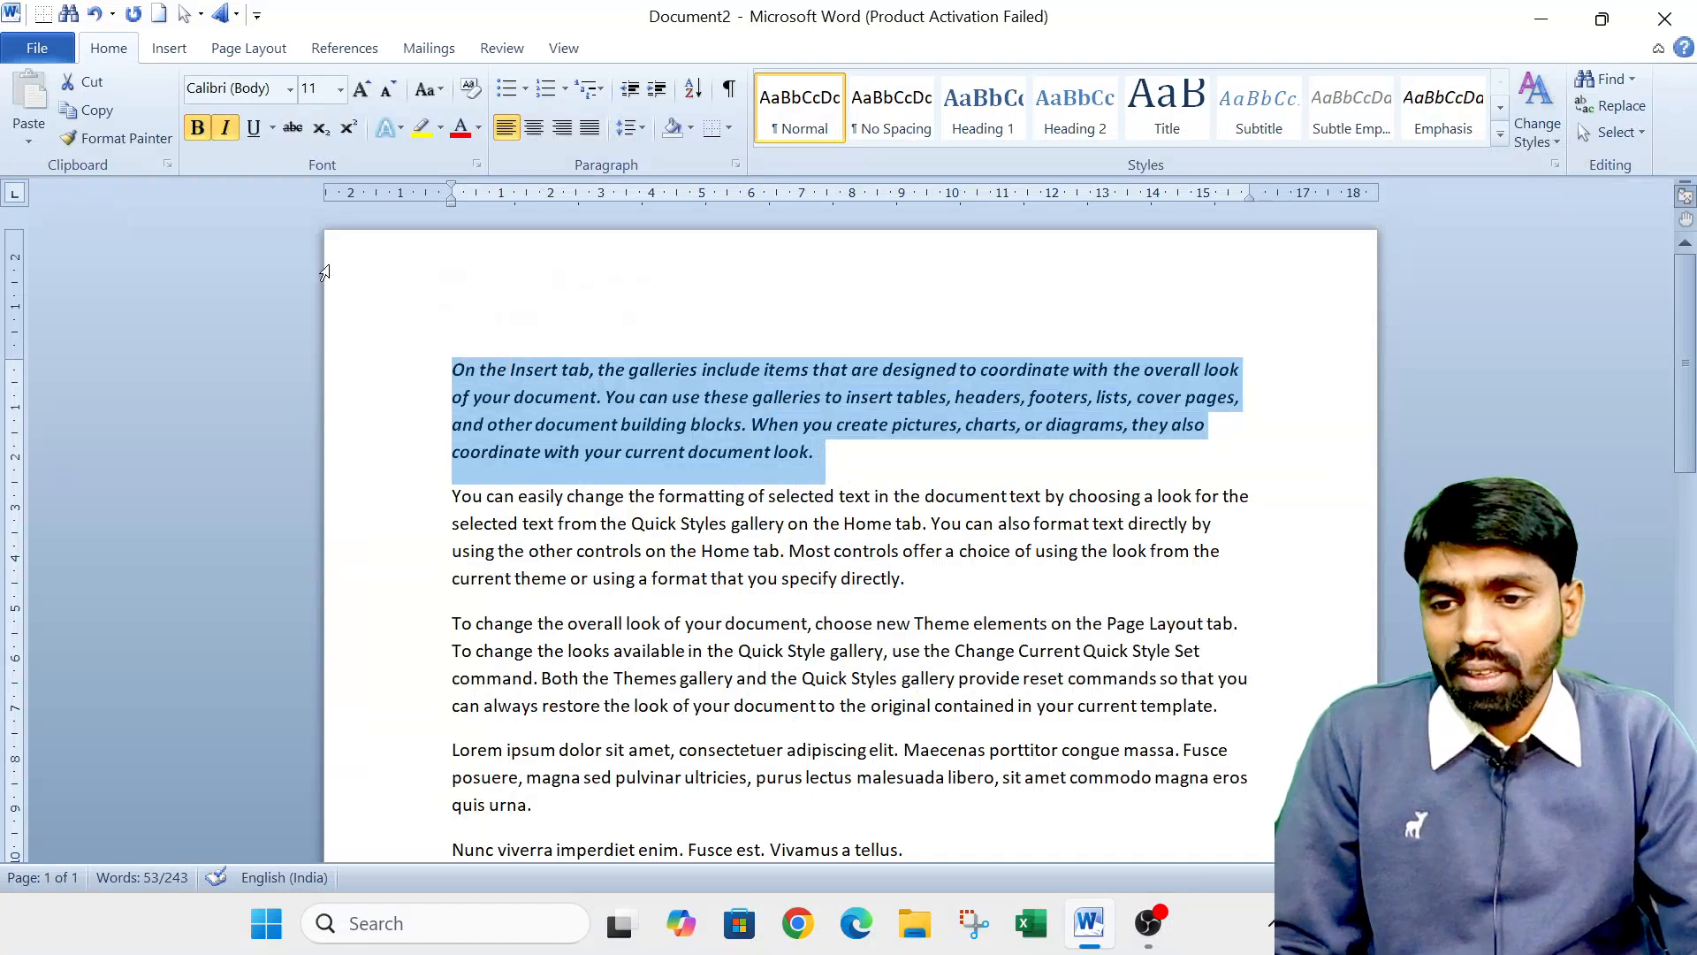
left_click(253, 131)
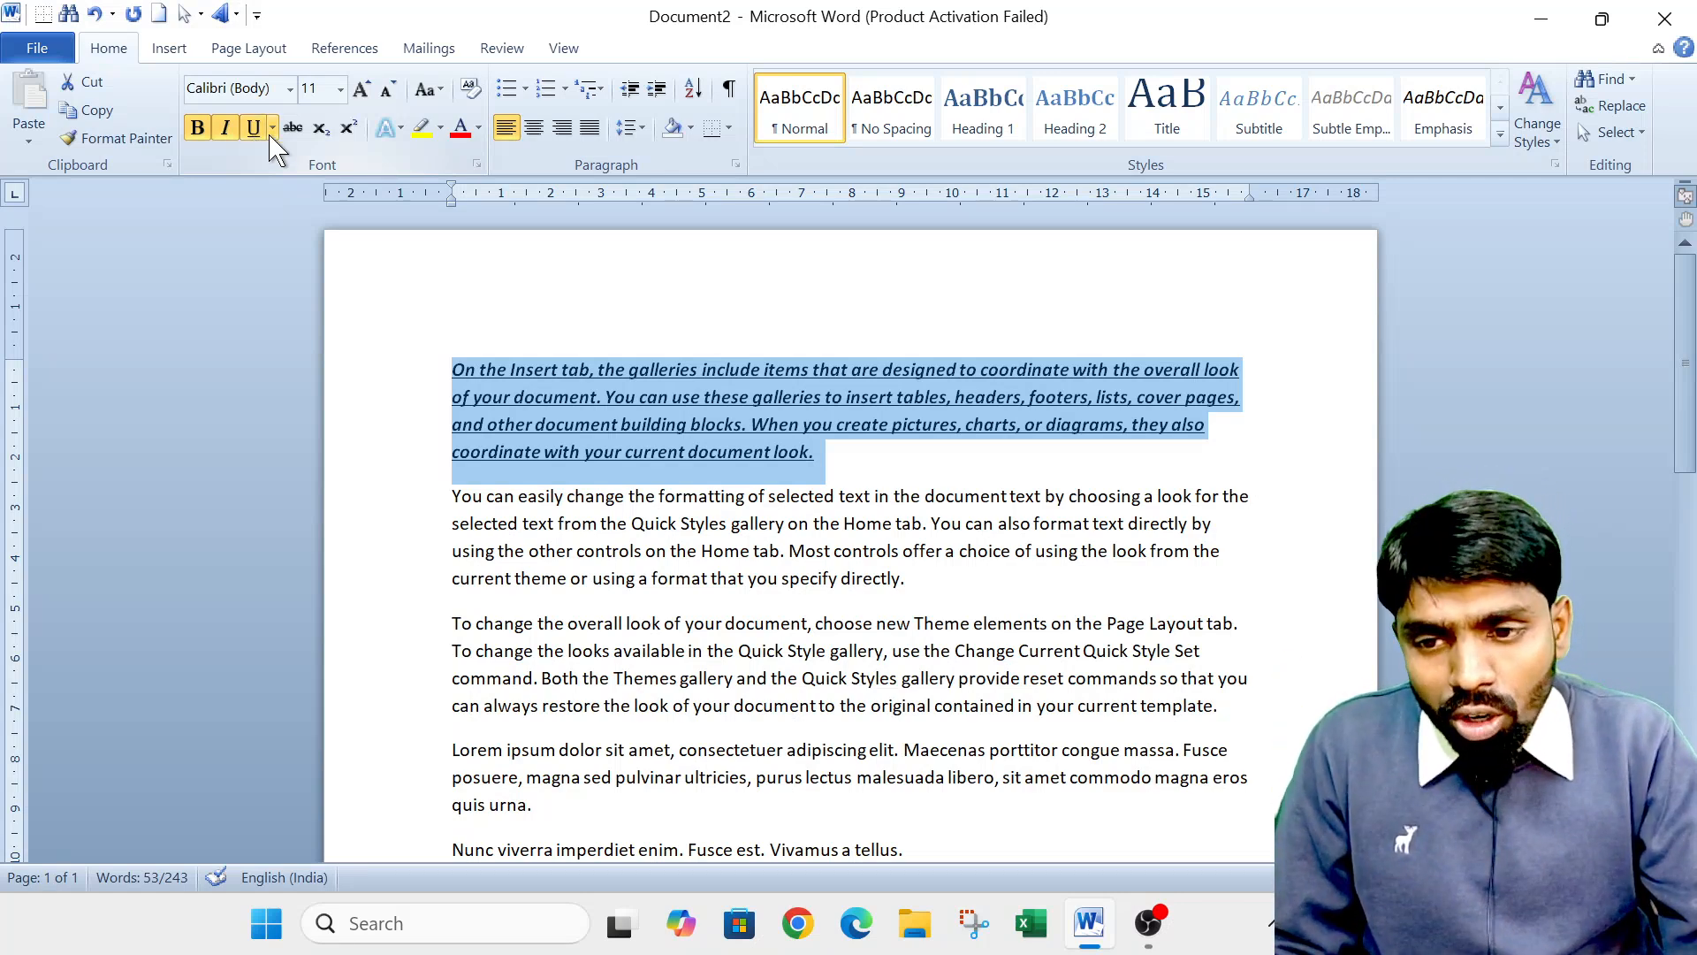
left_click(272, 128)
left_click(328, 217)
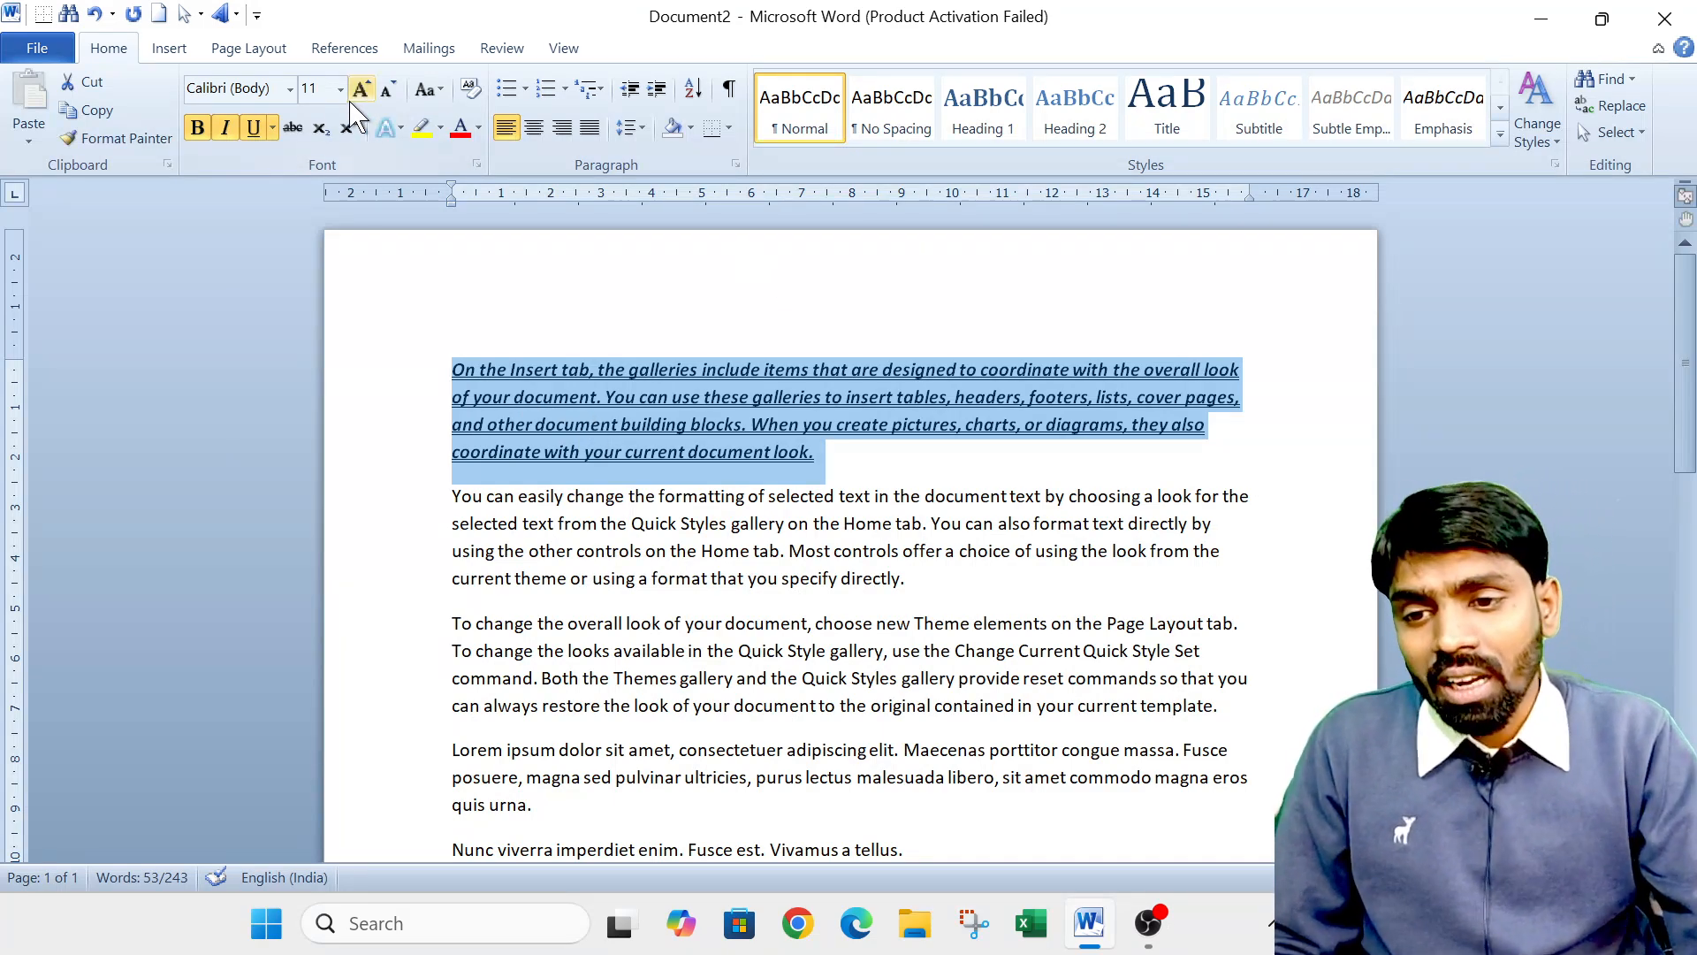
Remove the underline, italic and bold formatting from the first paragraph.
left_click(251, 129)
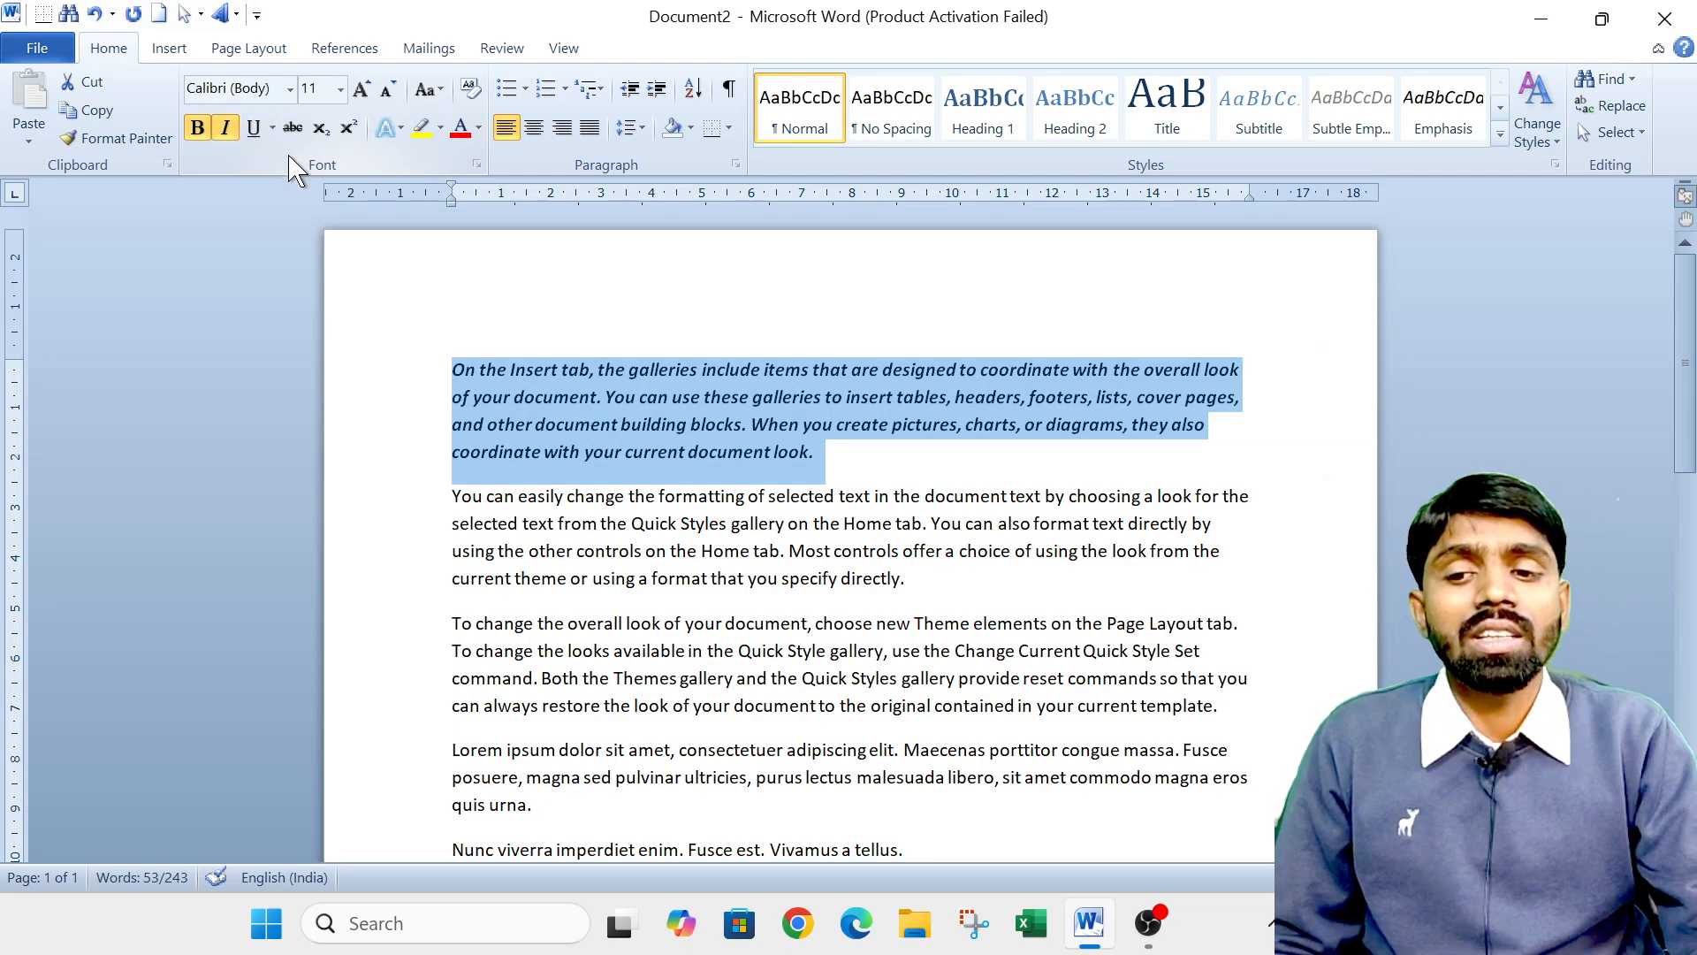
left_click(221, 129)
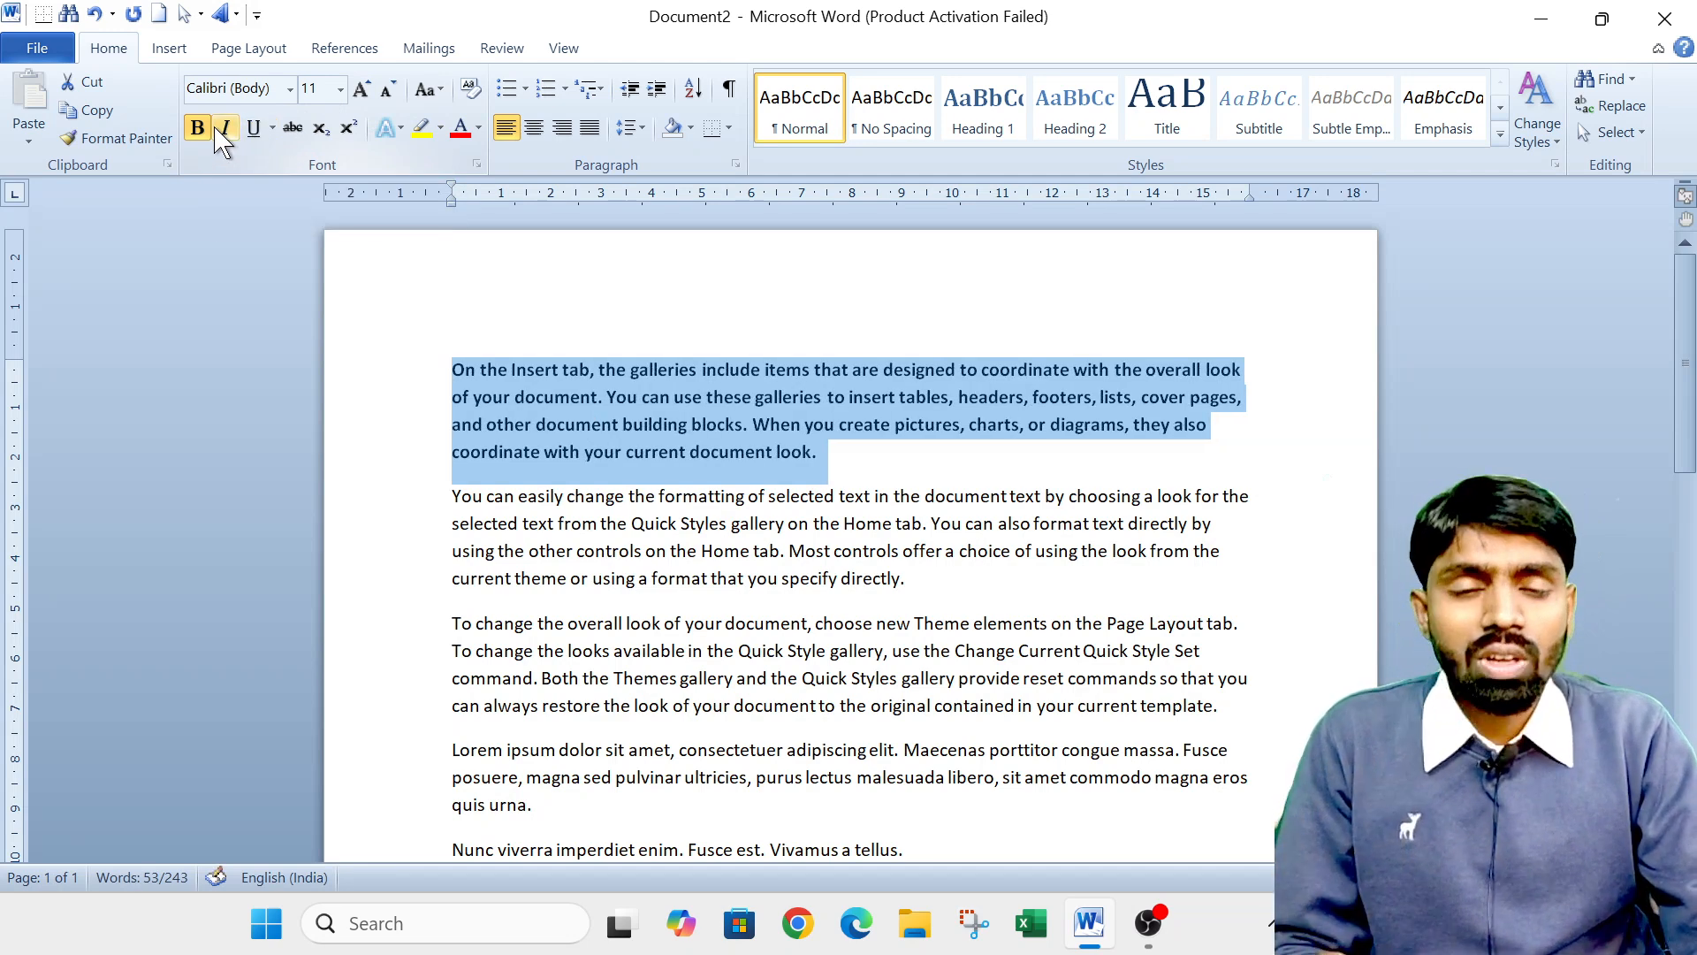
left_click(200, 129)
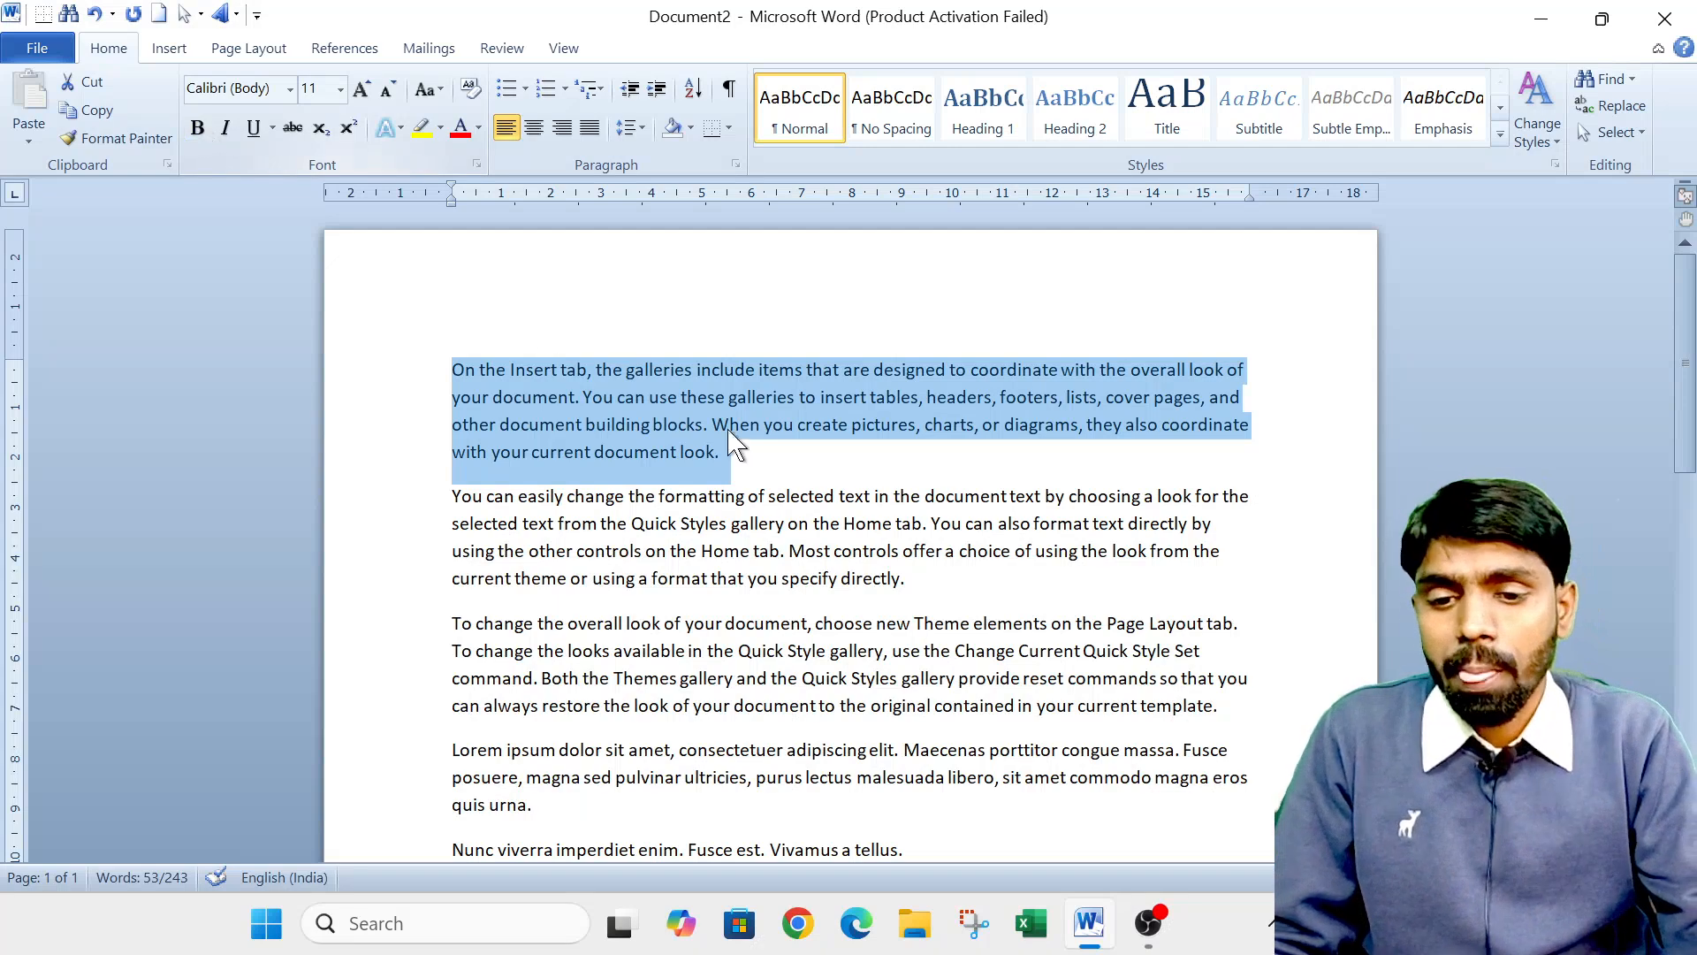
Underline the second paragraph, beginning "You can easily change", open its underline style choices, and toggle its double underline.
left_click(879, 555)
left_click_drag(901, 578, 438, 492)
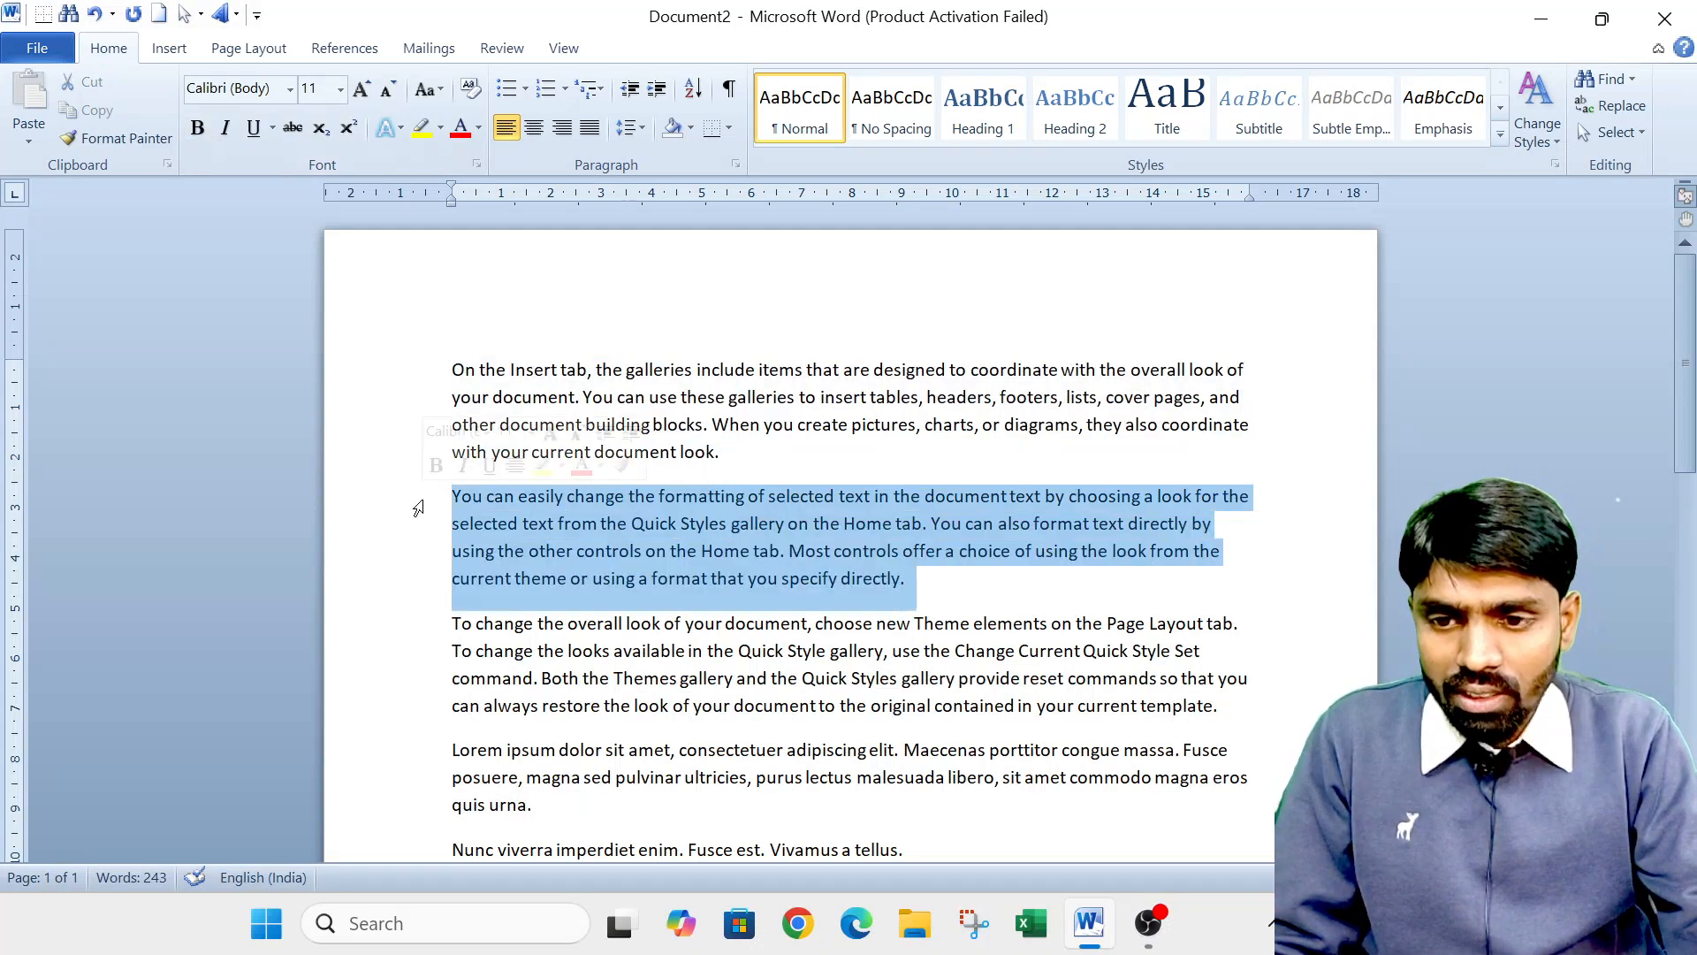
left_click(261, 134)
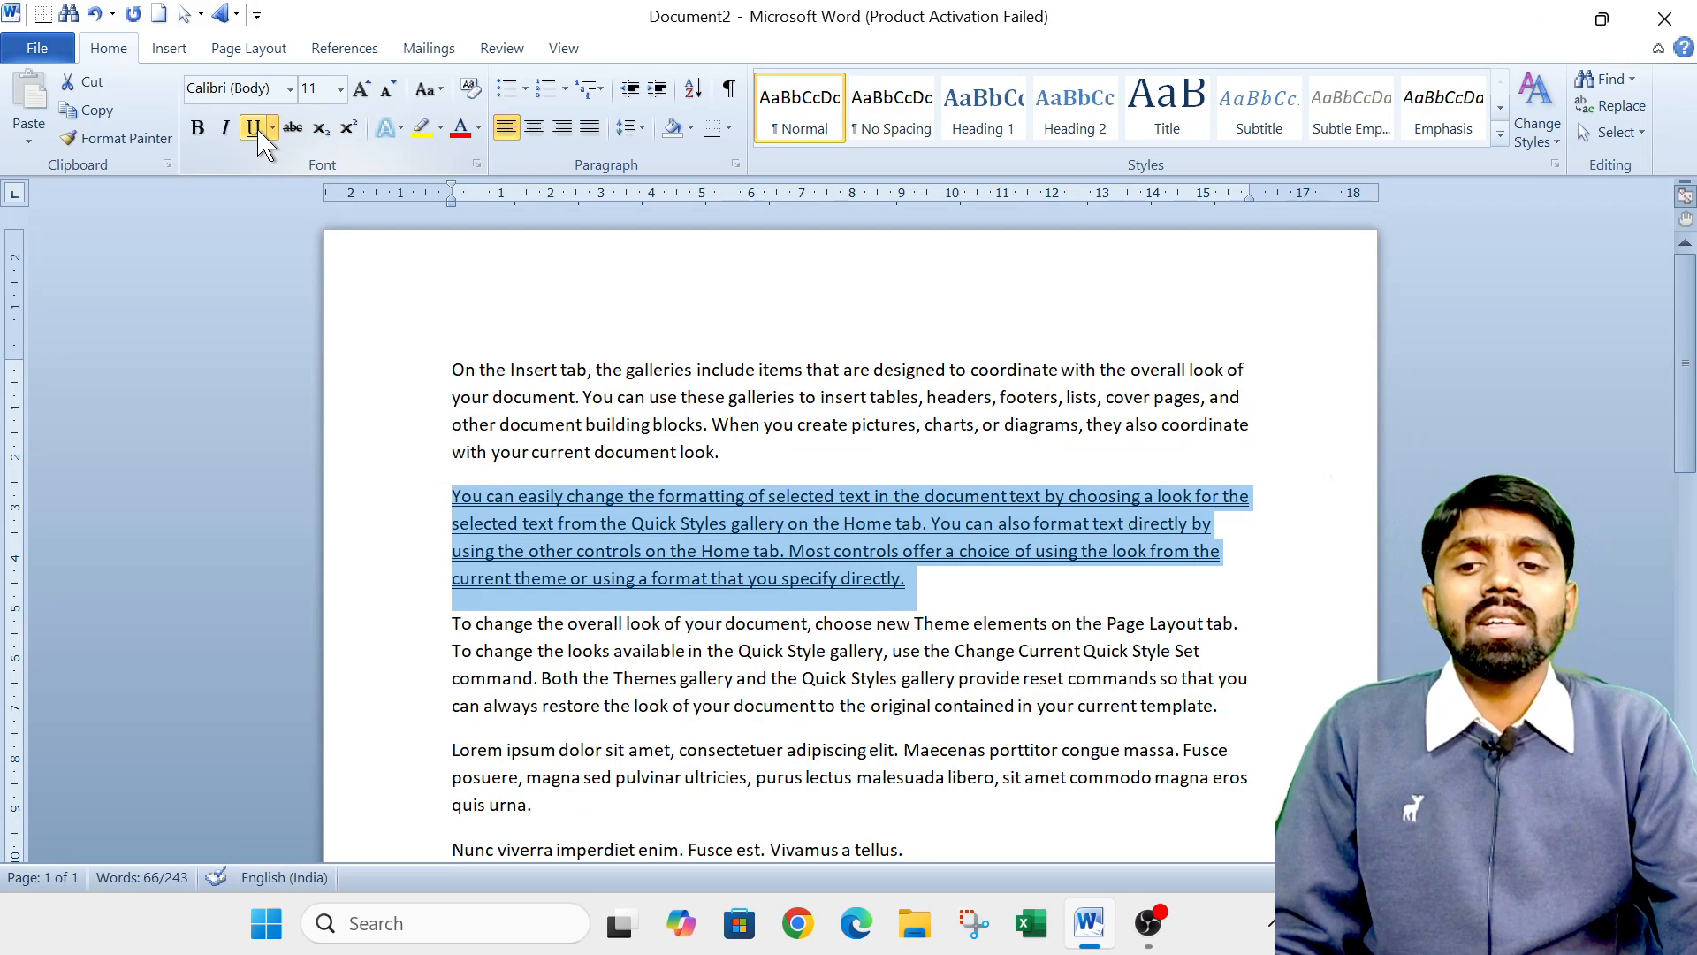
left_click(272, 127)
key("Escape")
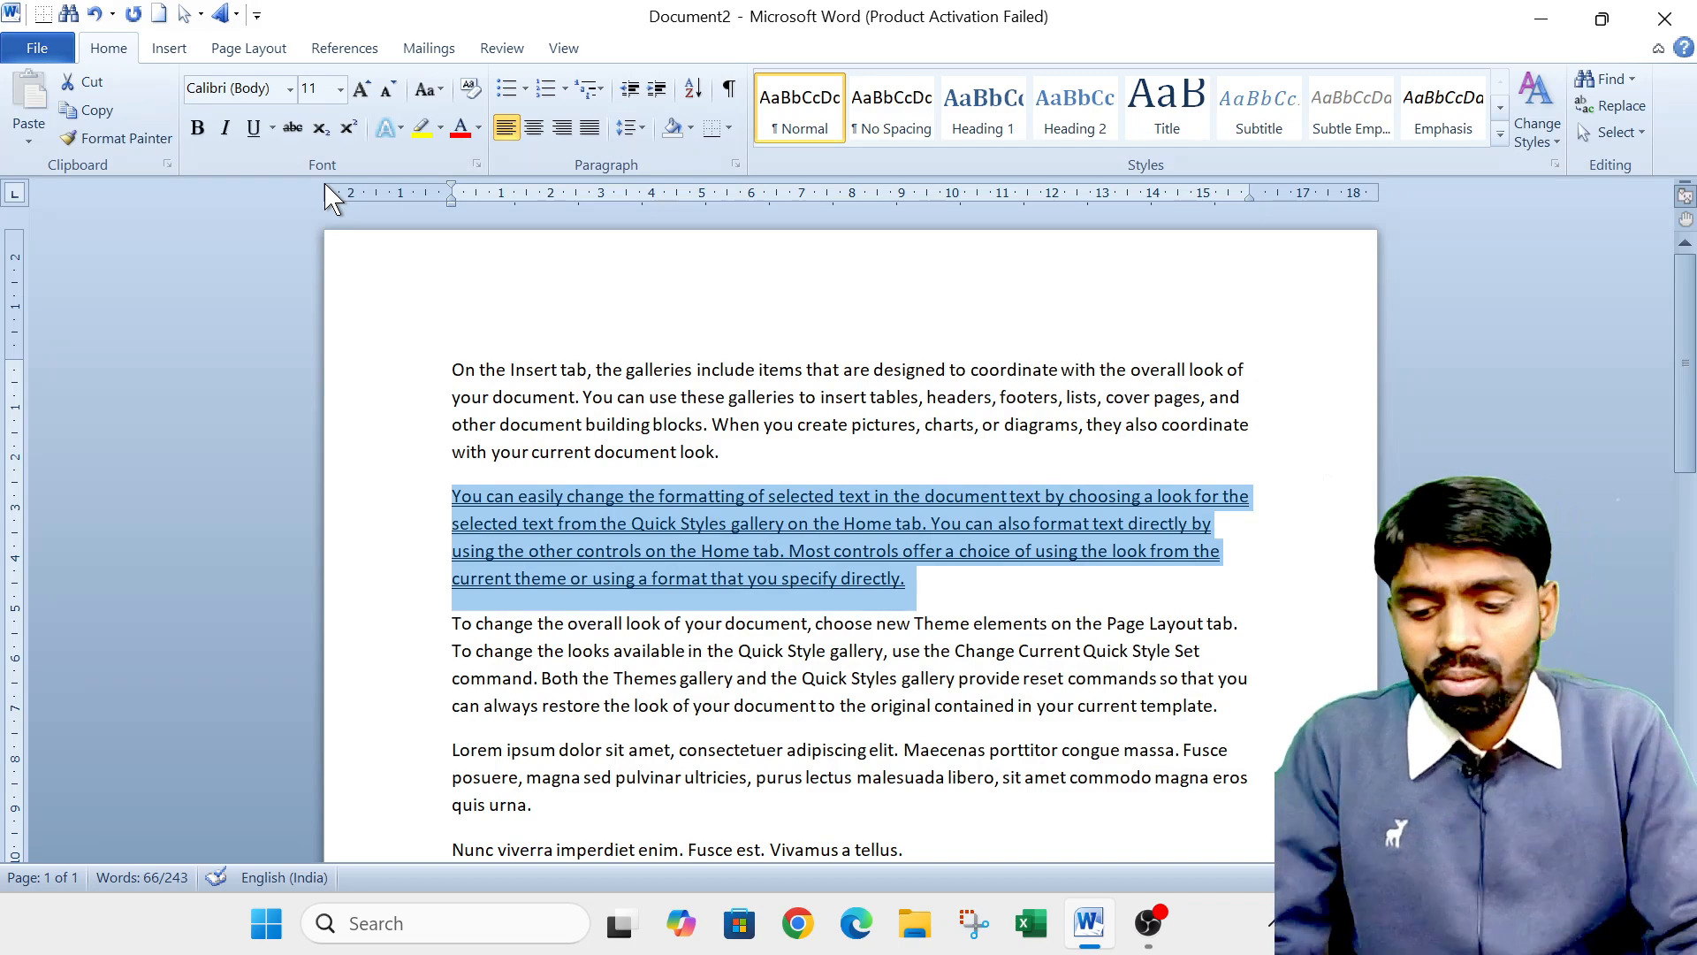
key("ctrl+shift+d")
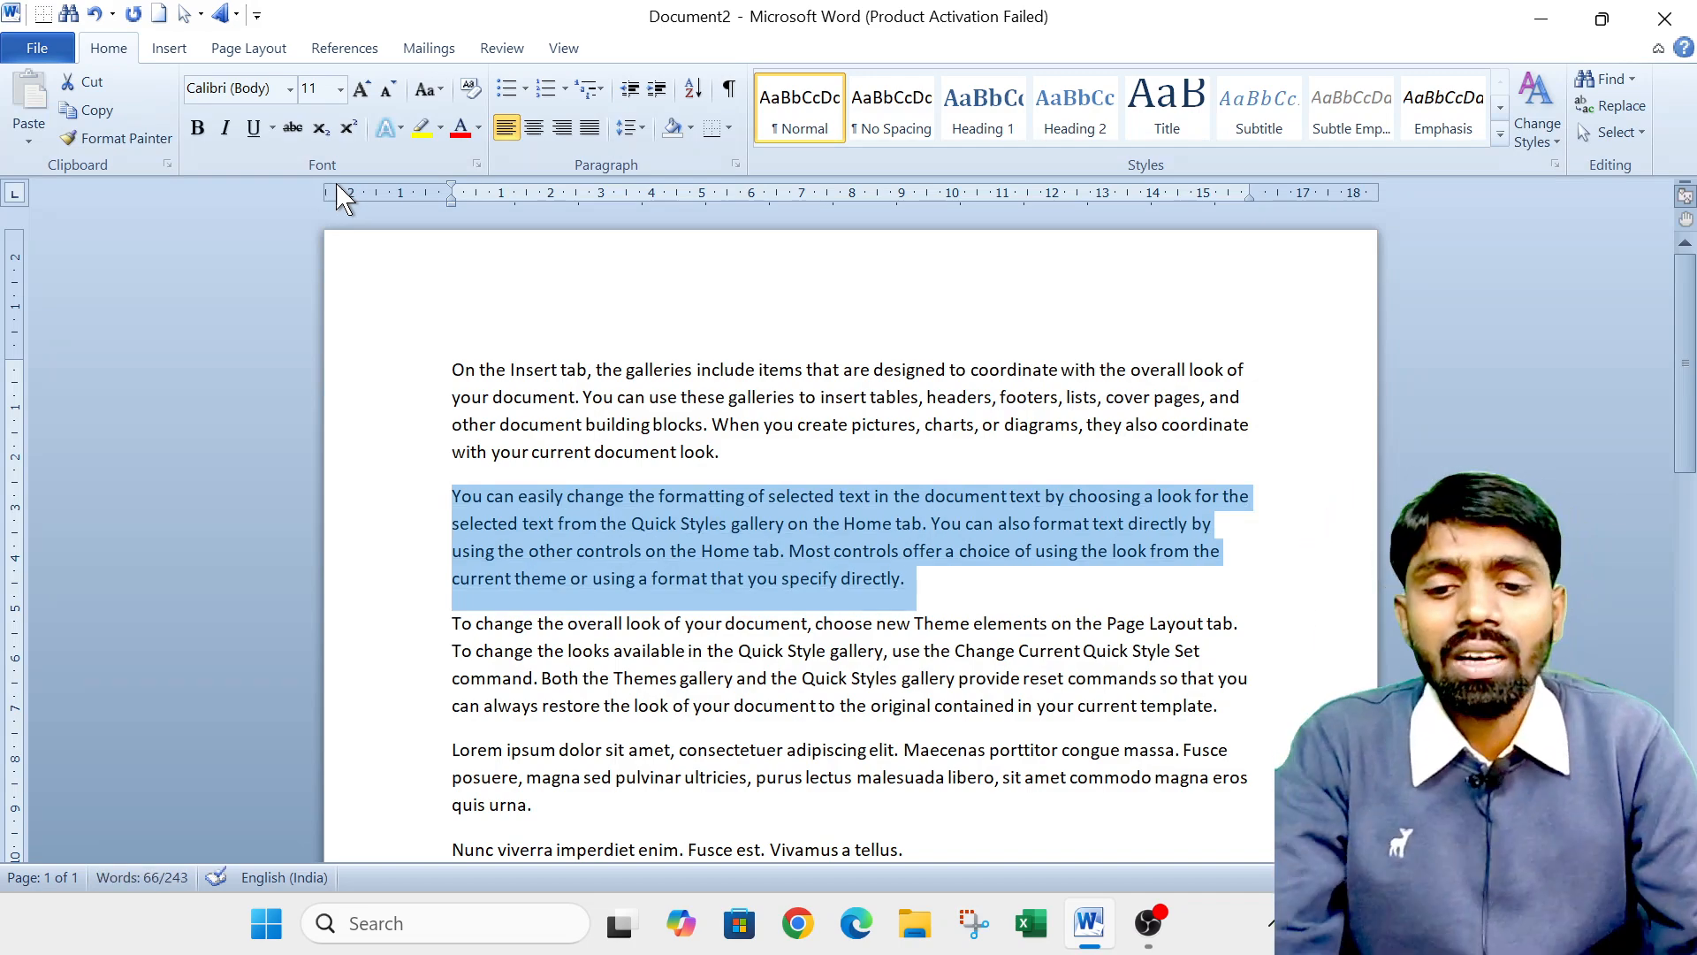
Underline the whole second paragraph with a continuous line, and mark the gap after "Styles" in red.
scroll(622, 701, "up", 5)
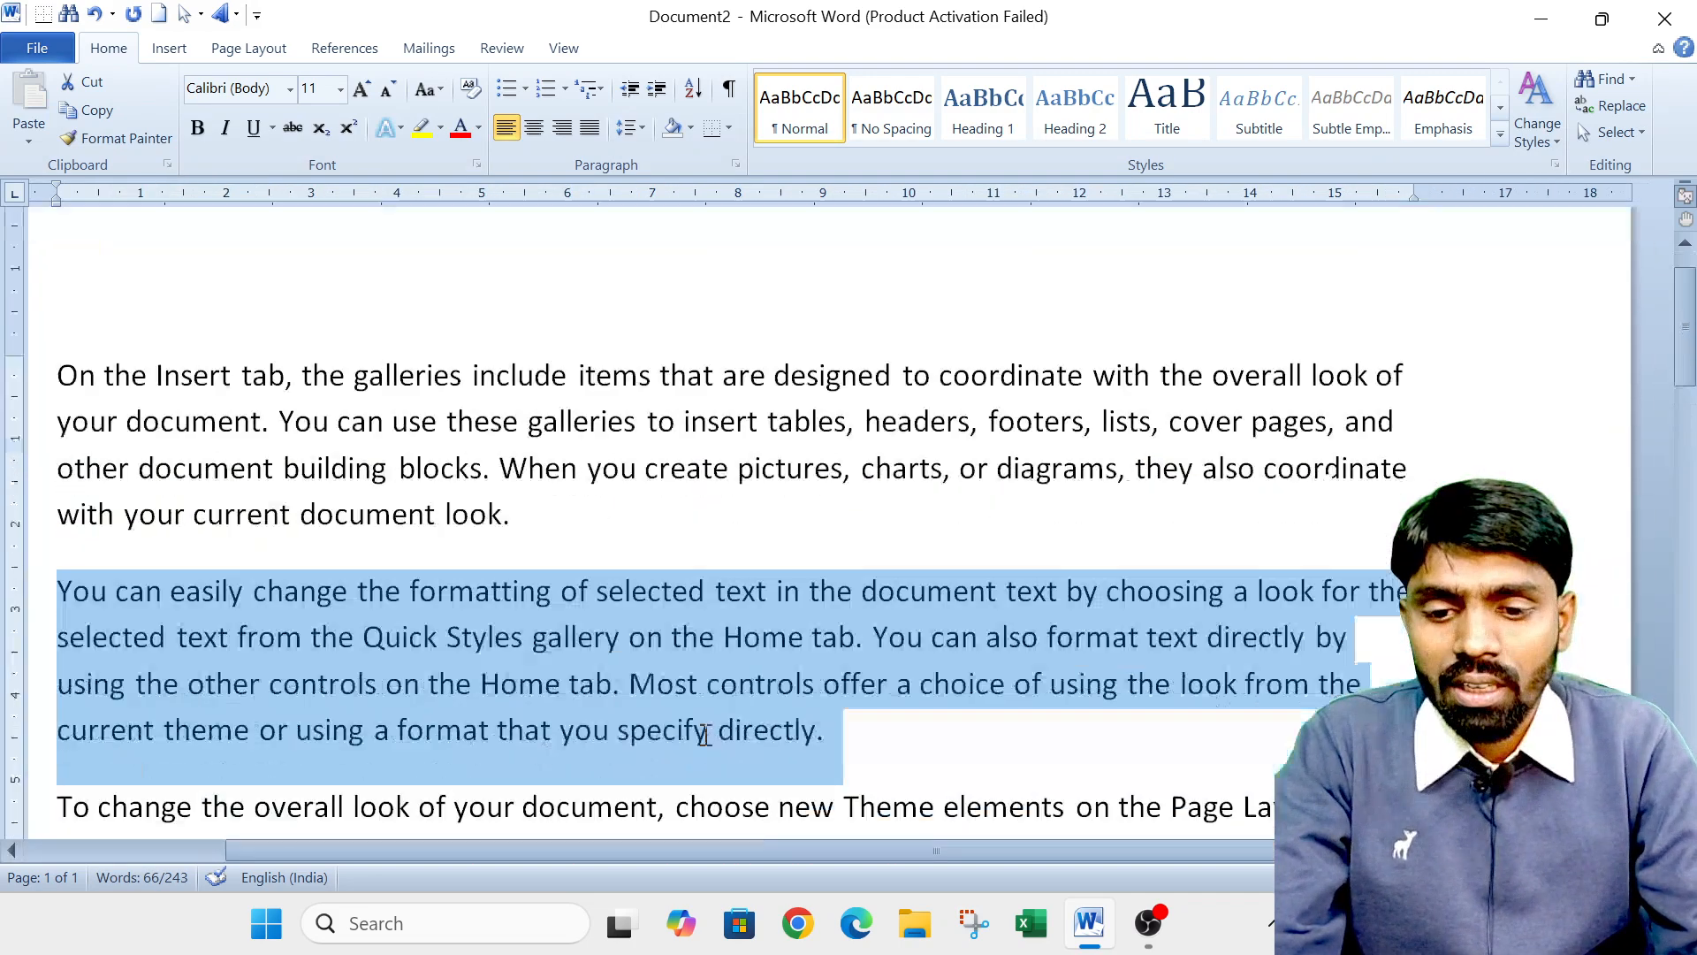
scroll(602, 697, "up", 5)
scroll(587, 698, "down", 8)
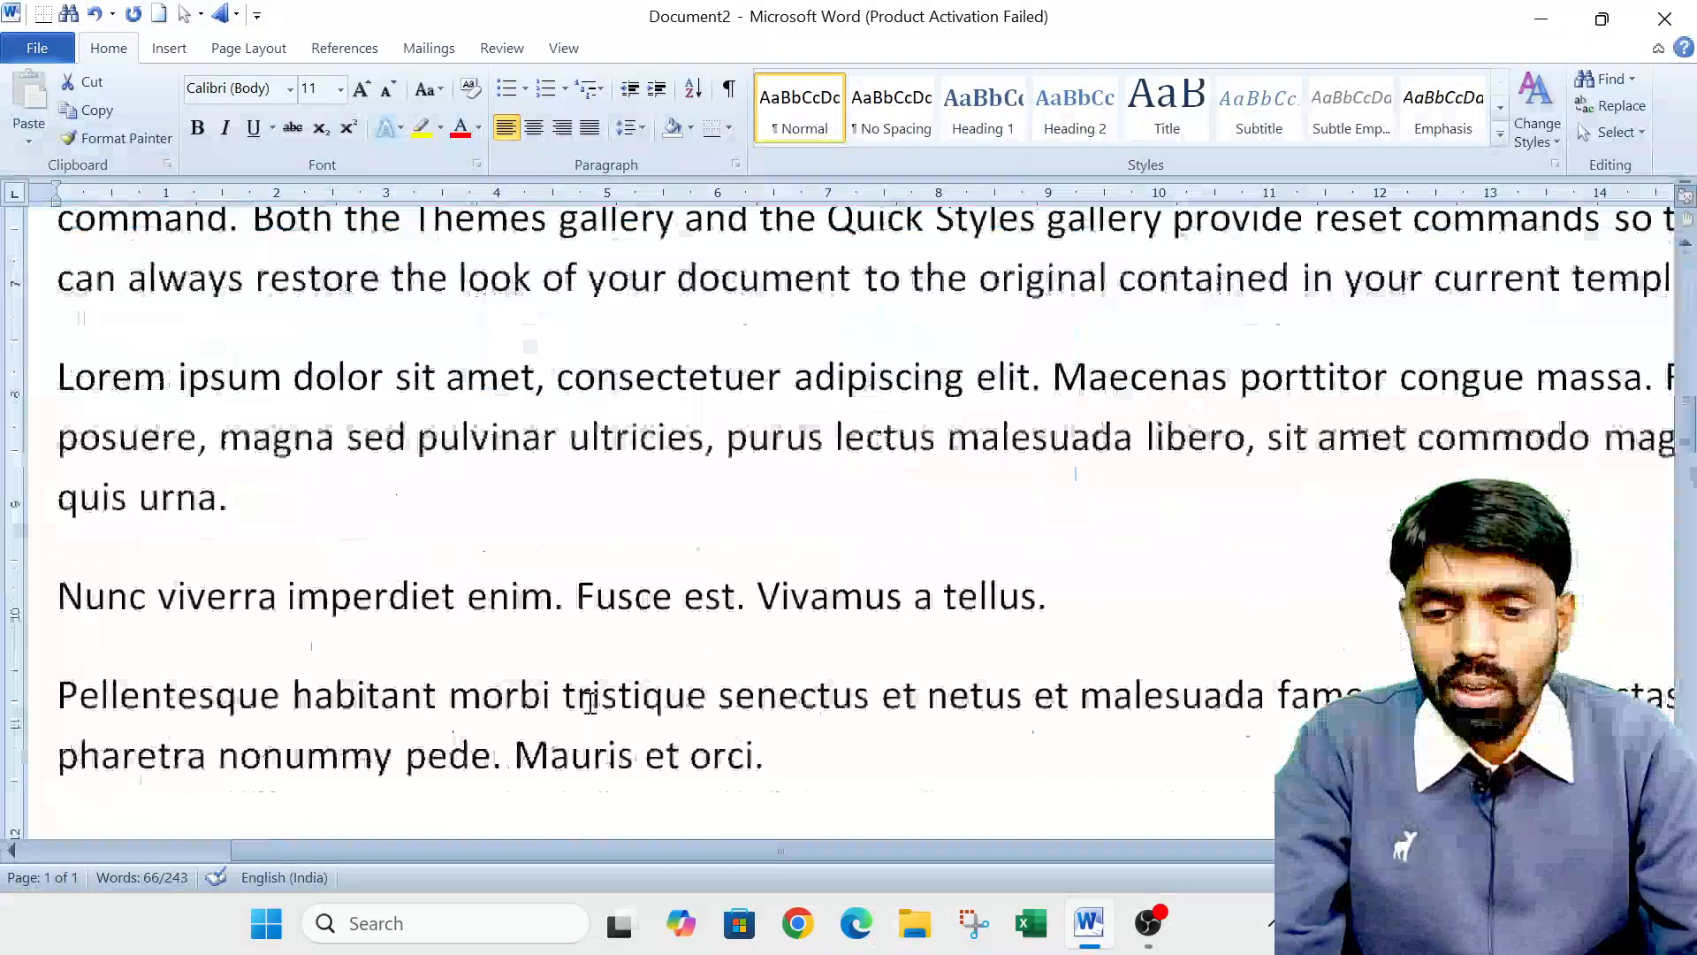
scroll(594, 700, "up", 4)
scroll(599, 698, "up", 2)
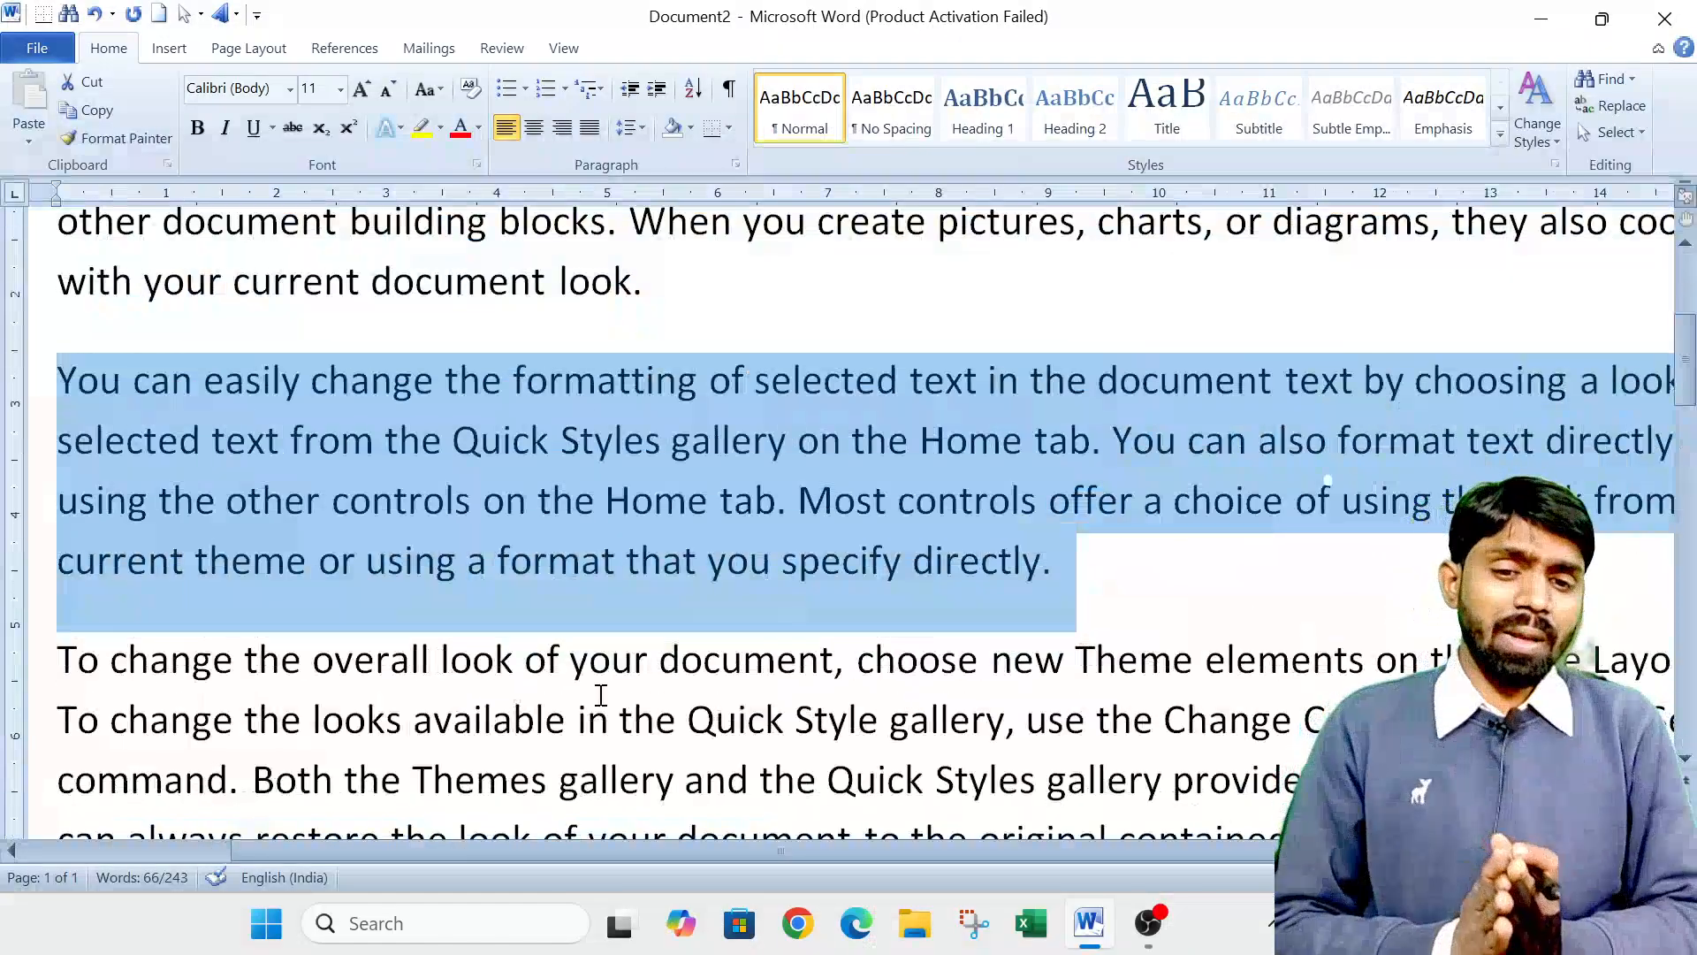
key("ctrl+u")
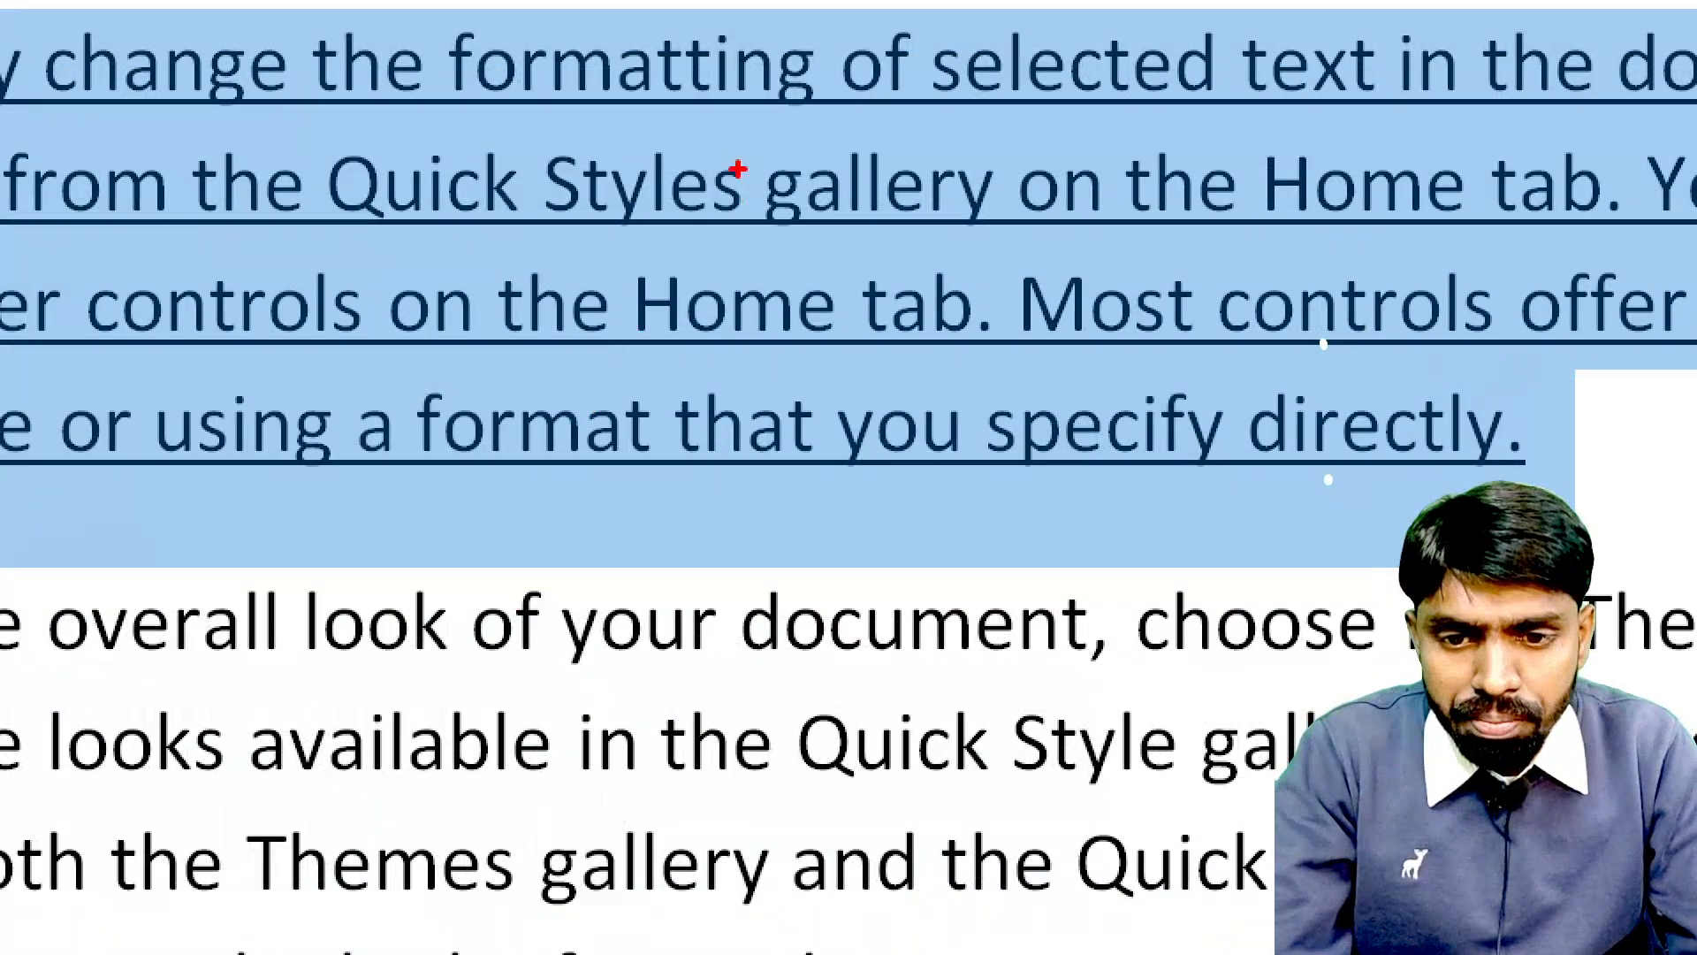
left_click_drag(735, 165, 759, 247)
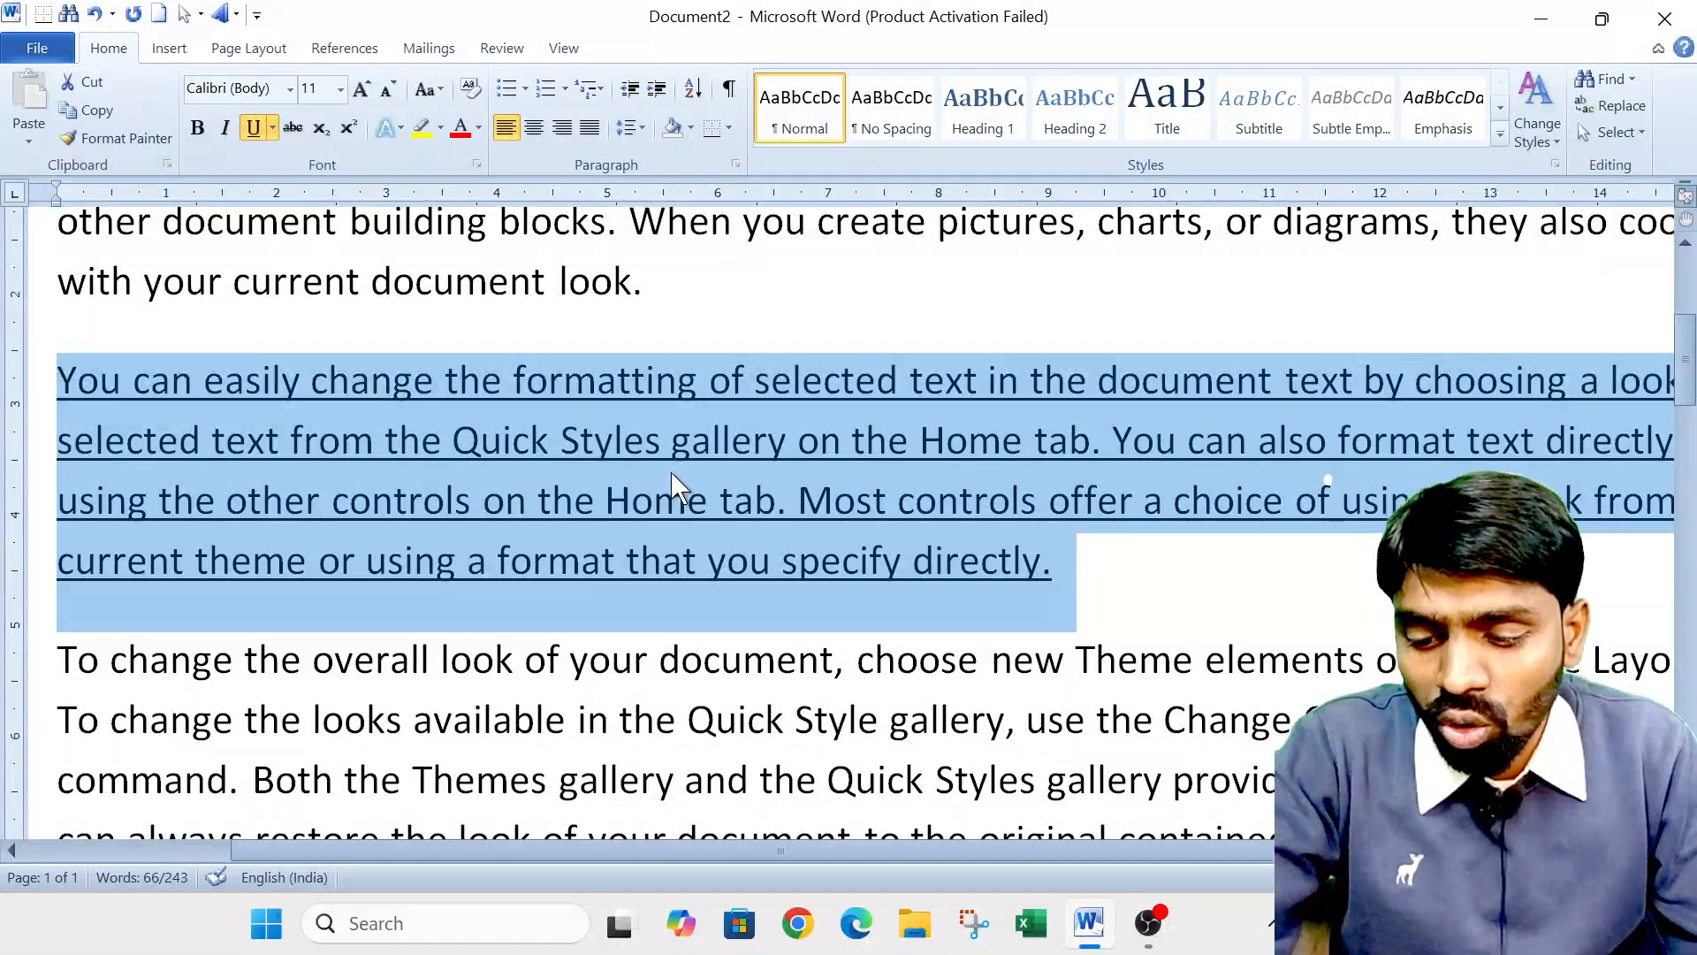
Switch the second paragraph to a words-only underline that skips the spaces.
key("ctrl+shift+w")
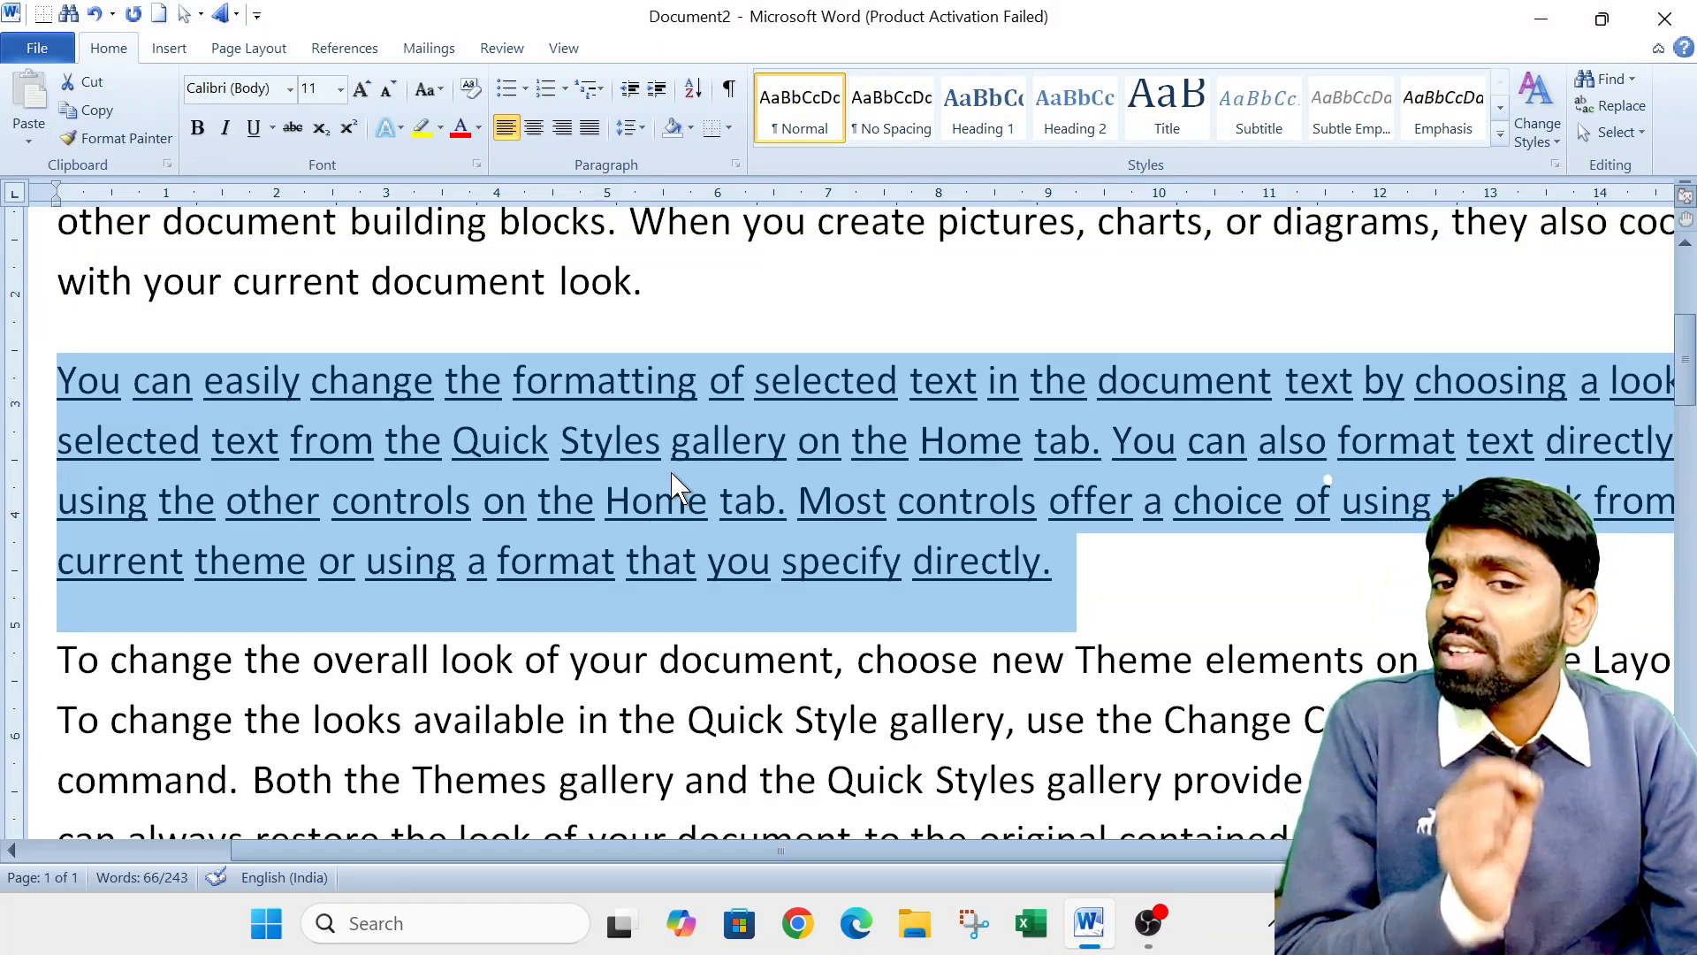
left_click(690, 442)
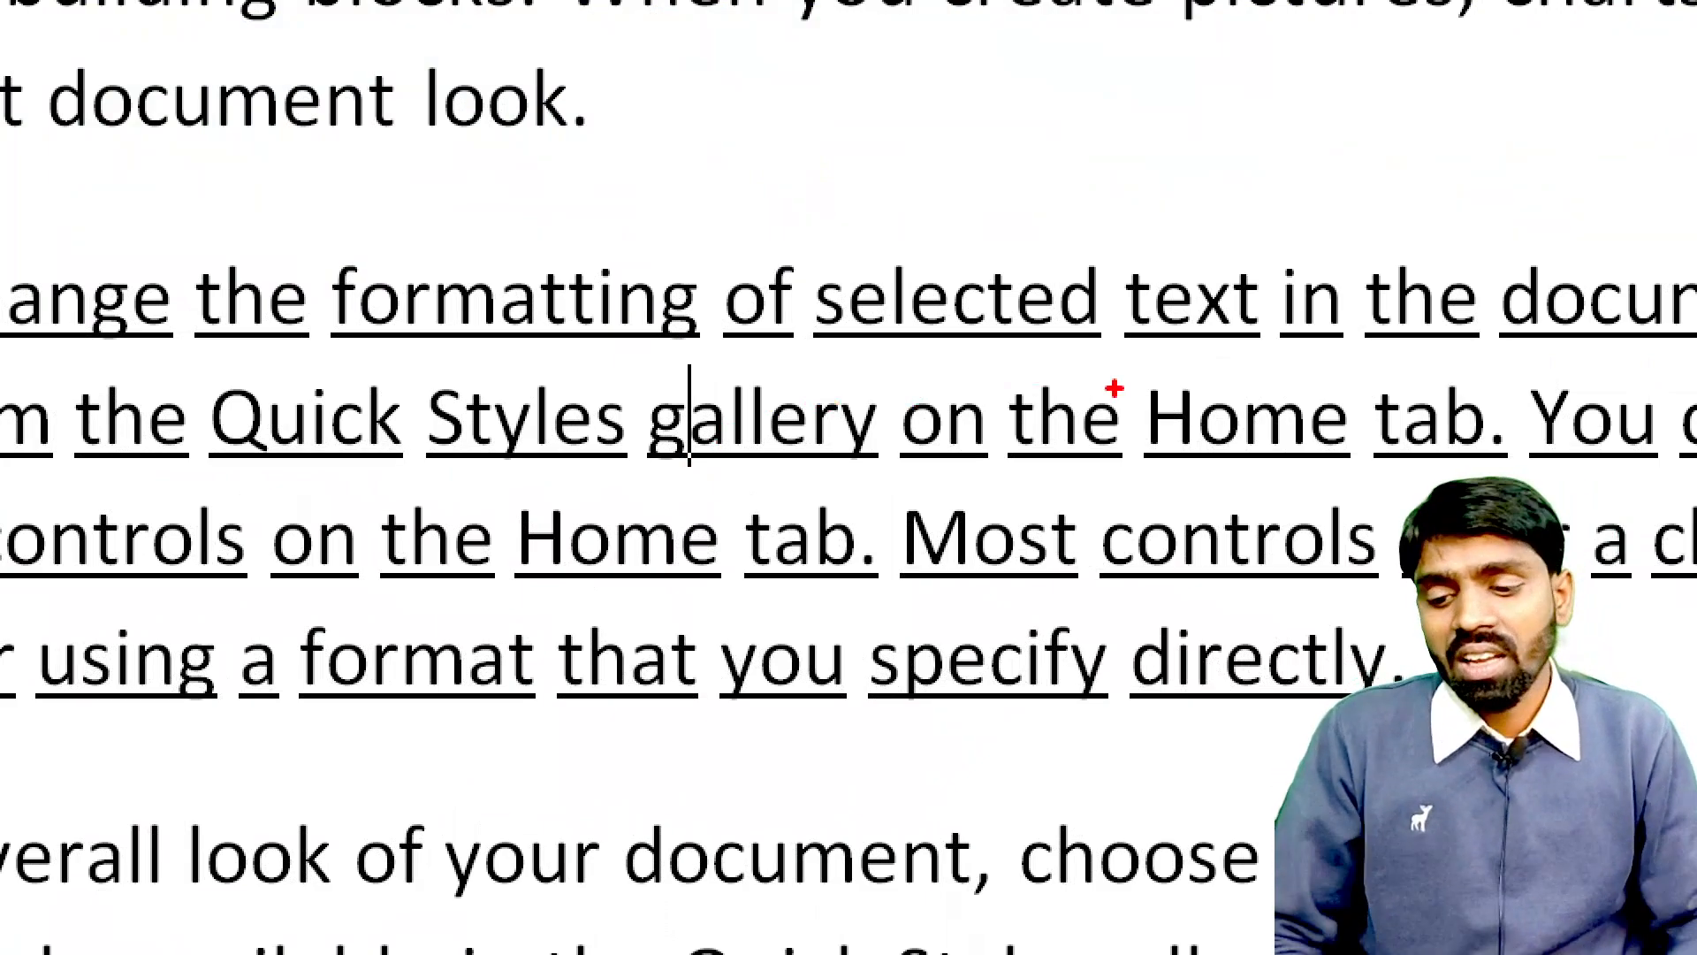
key("Escape")
Reselect the second paragraph, clear its words-only underline and apply a single continuous underline.
left_click_drag(1059, 556, 9, 354)
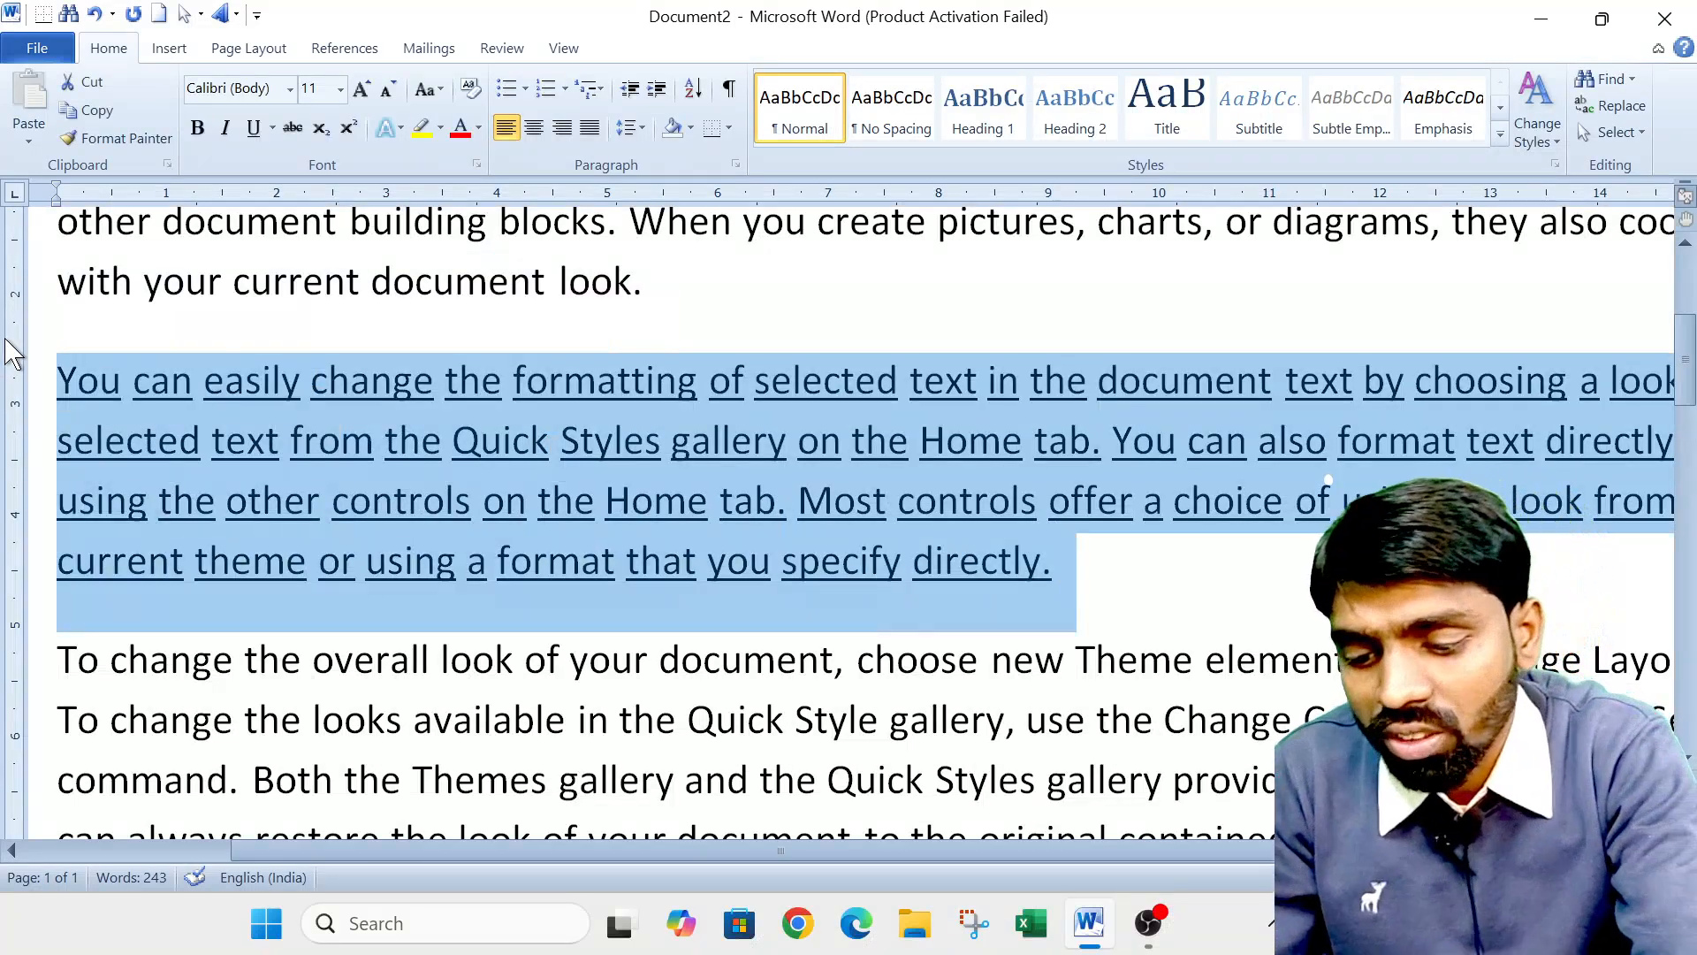
key("ctrl+u")
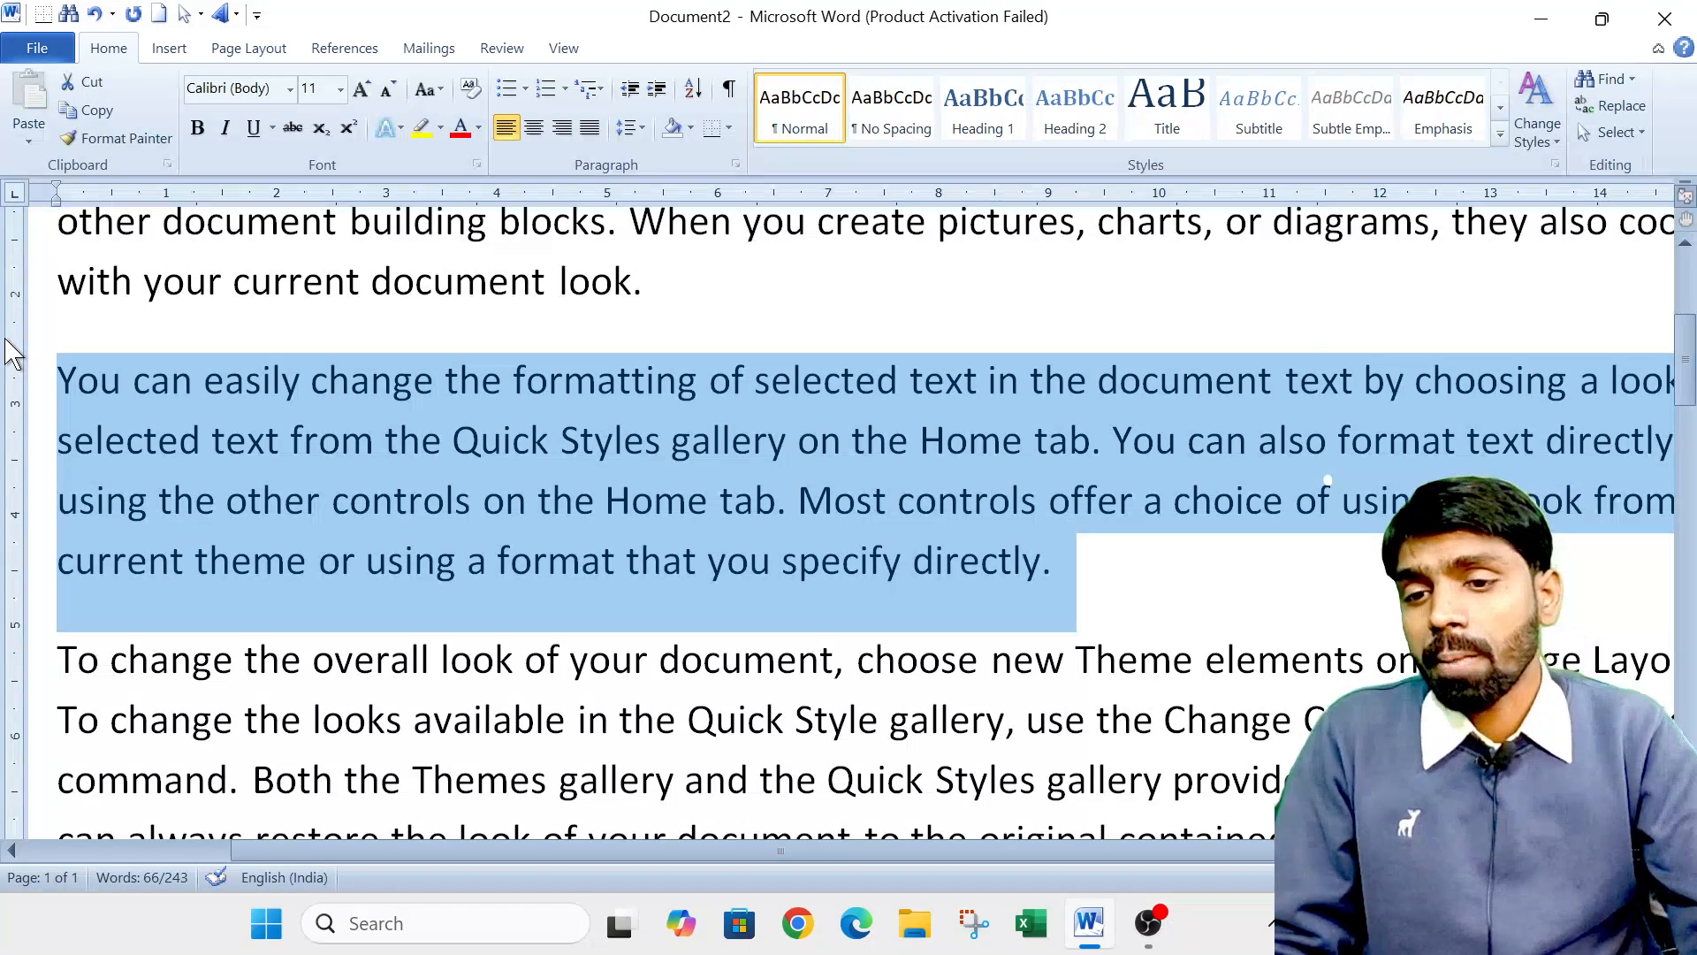
left_click(254, 129)
Increase the font size of all text in the document to 18.
scroll(851, 641, "down", 2)
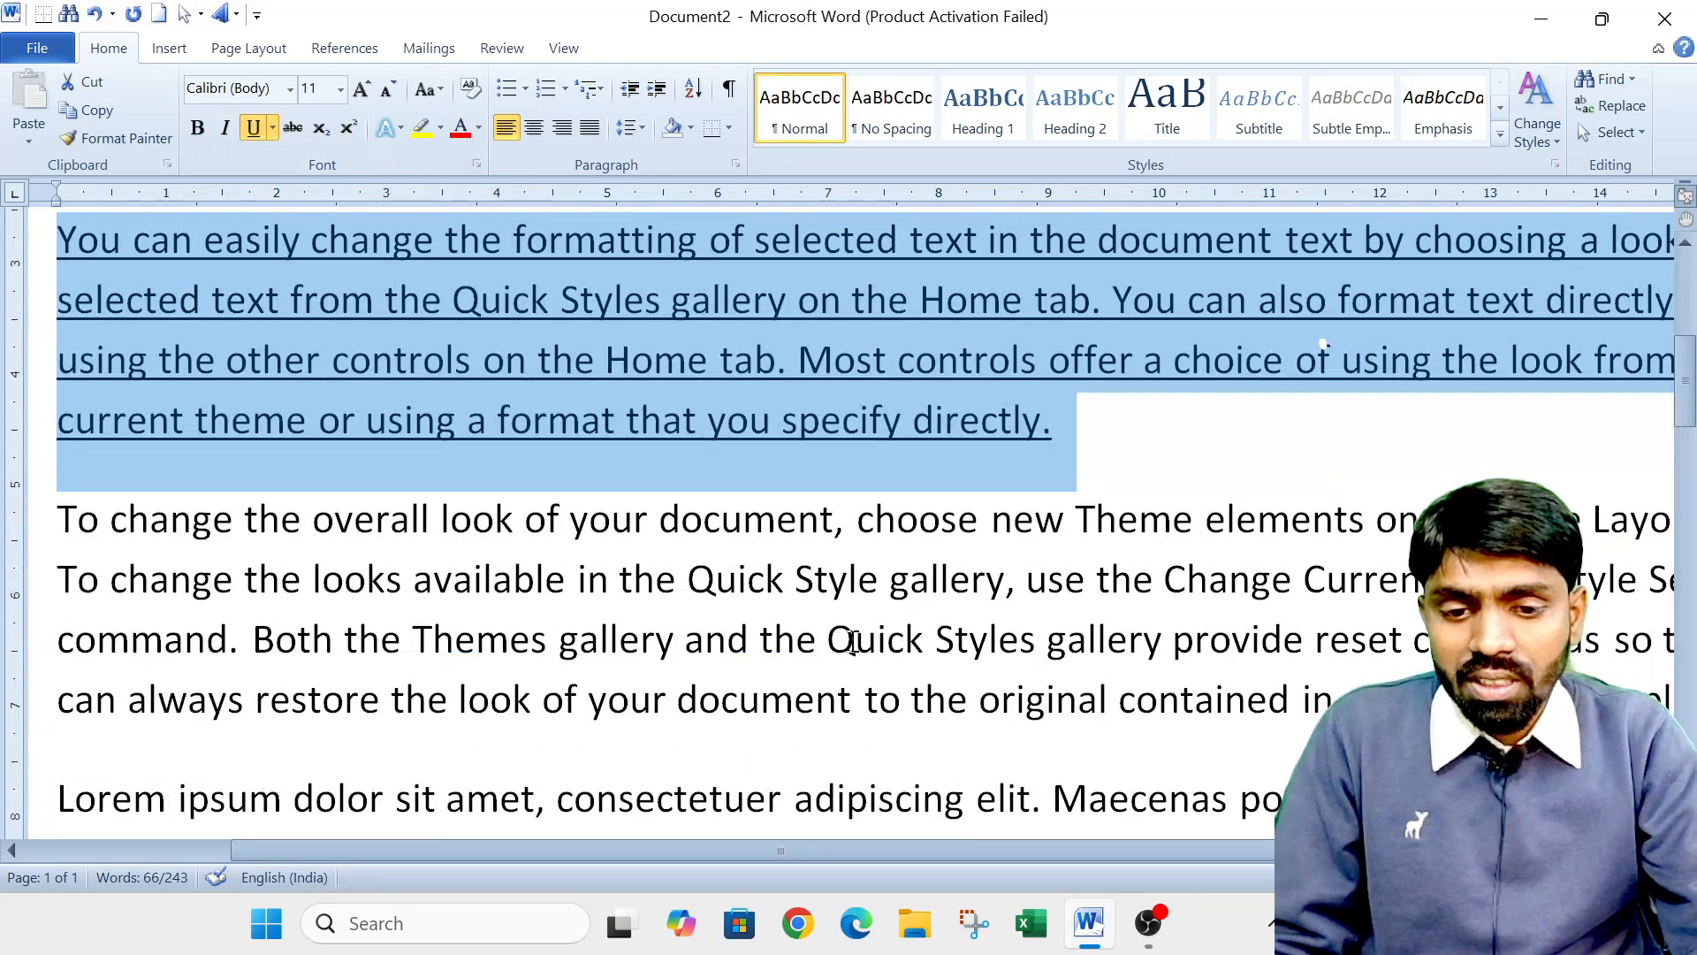
scroll(851, 641, "down", 3, "ctrl")
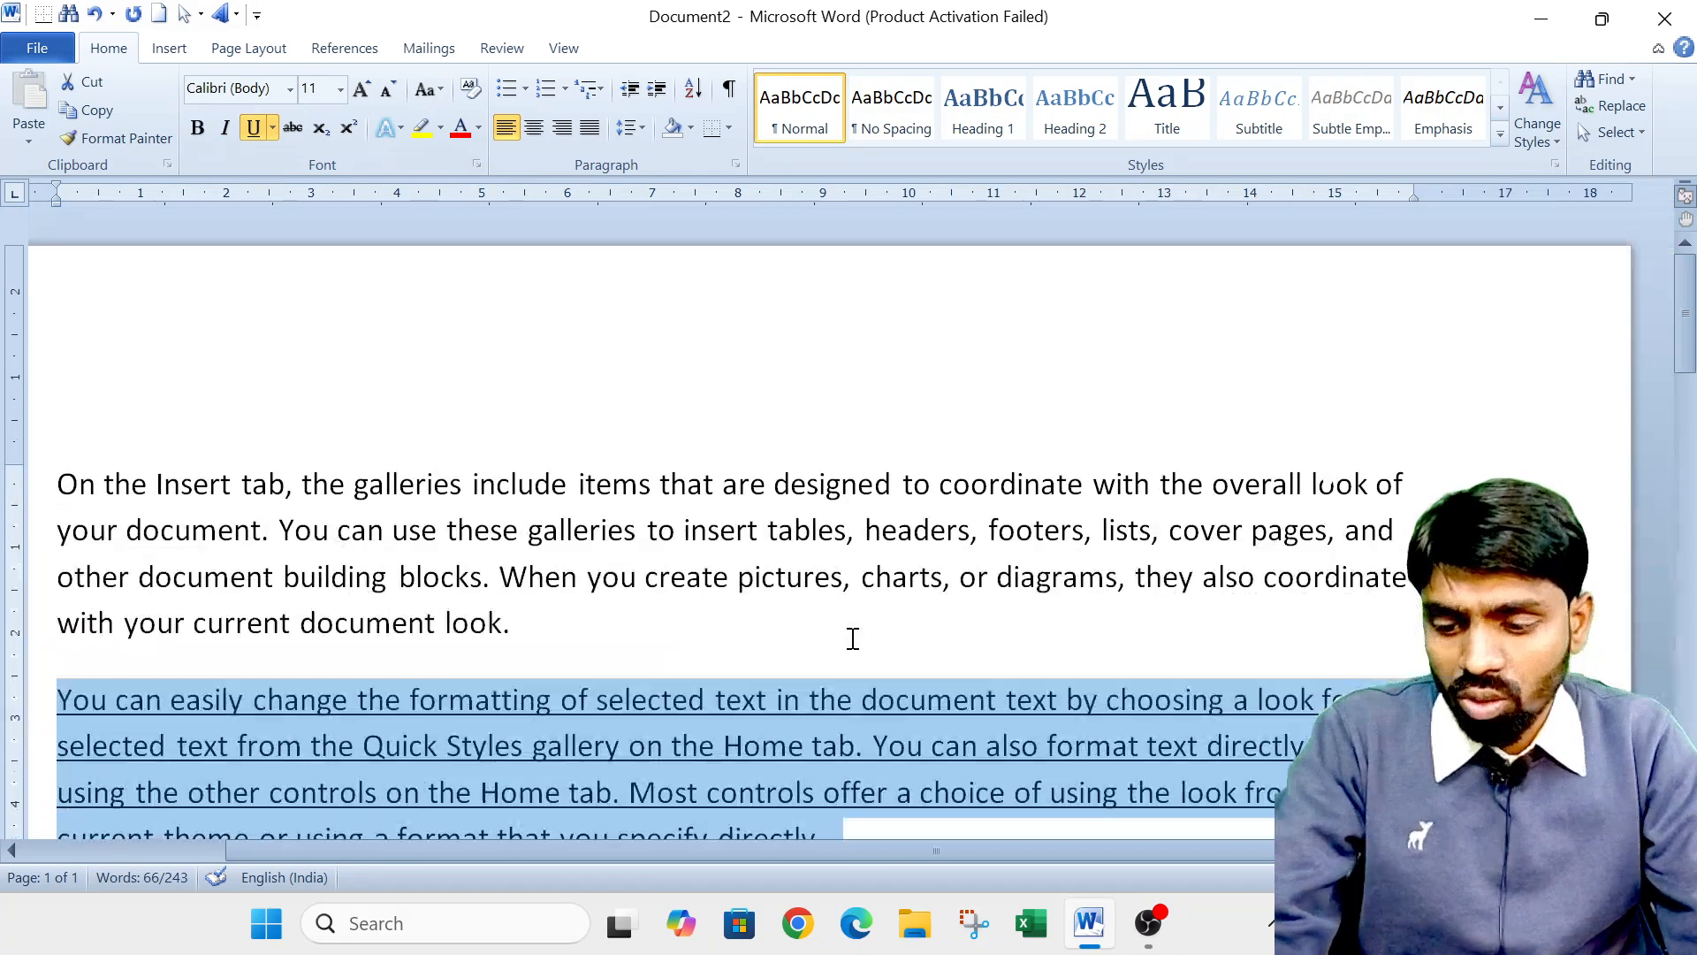
key("ctrl+a")
key("ctrl+shift+period")
key("ctrl+shift+period")
key("ctrl+shift+period")
key("ctrl+shift+period")
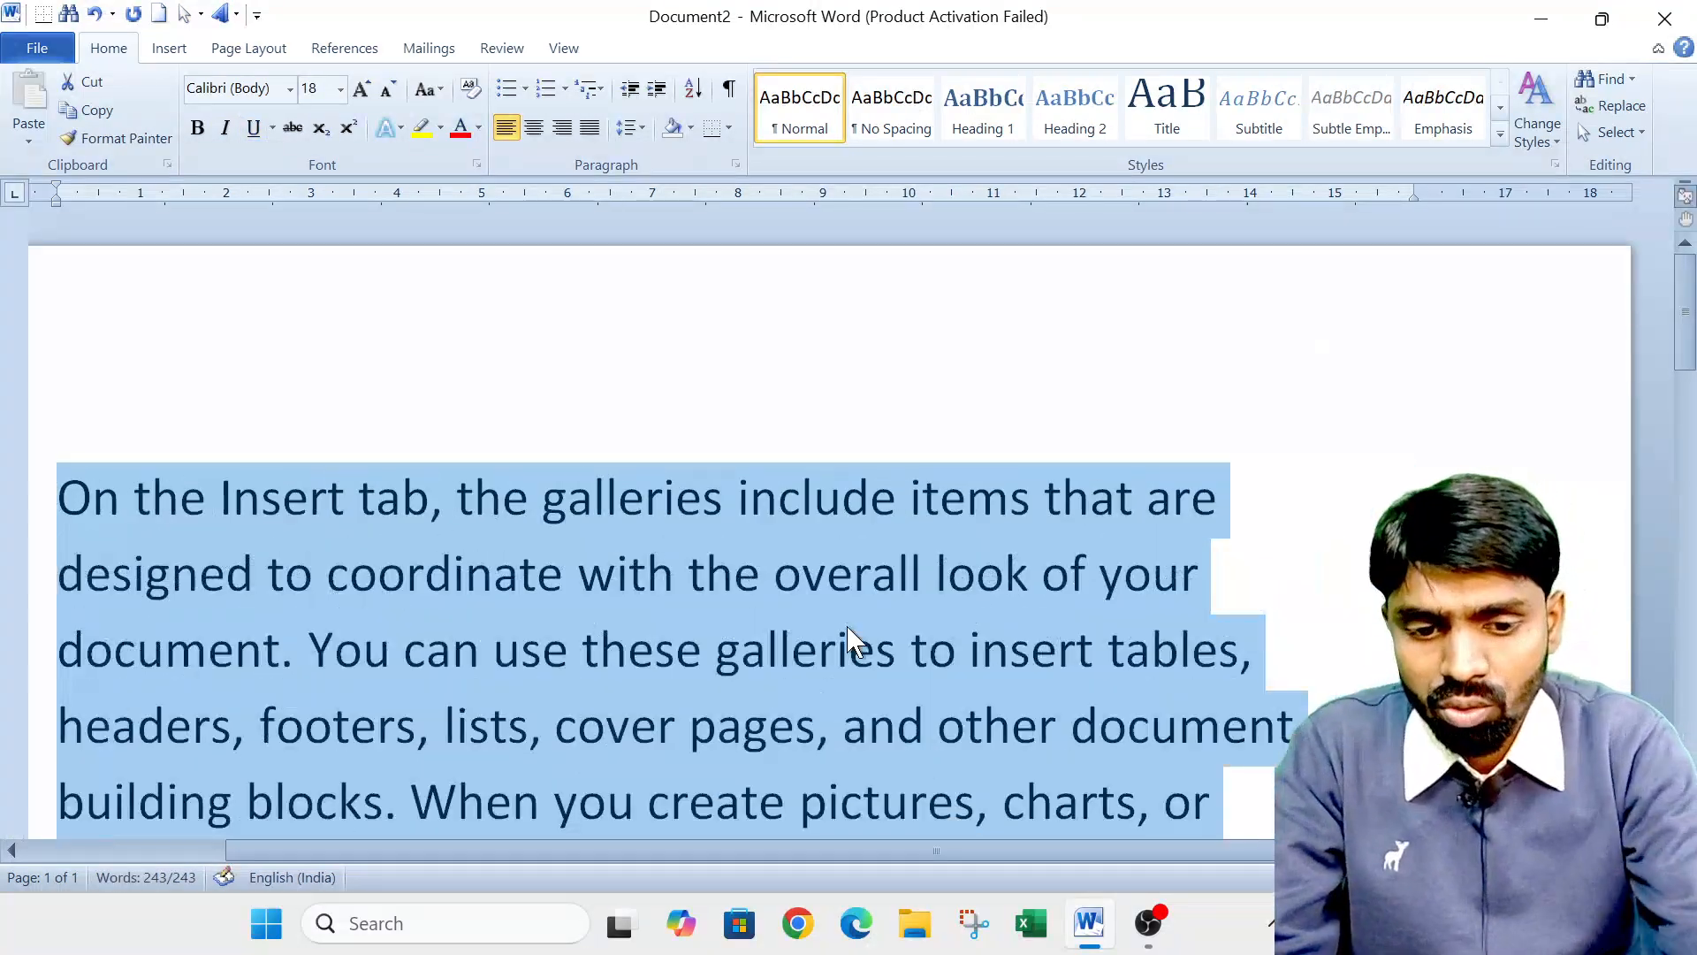
scroll(851, 621, "down", 2, "ctrl")
scroll(854, 630, "down", 2, "ctrl")
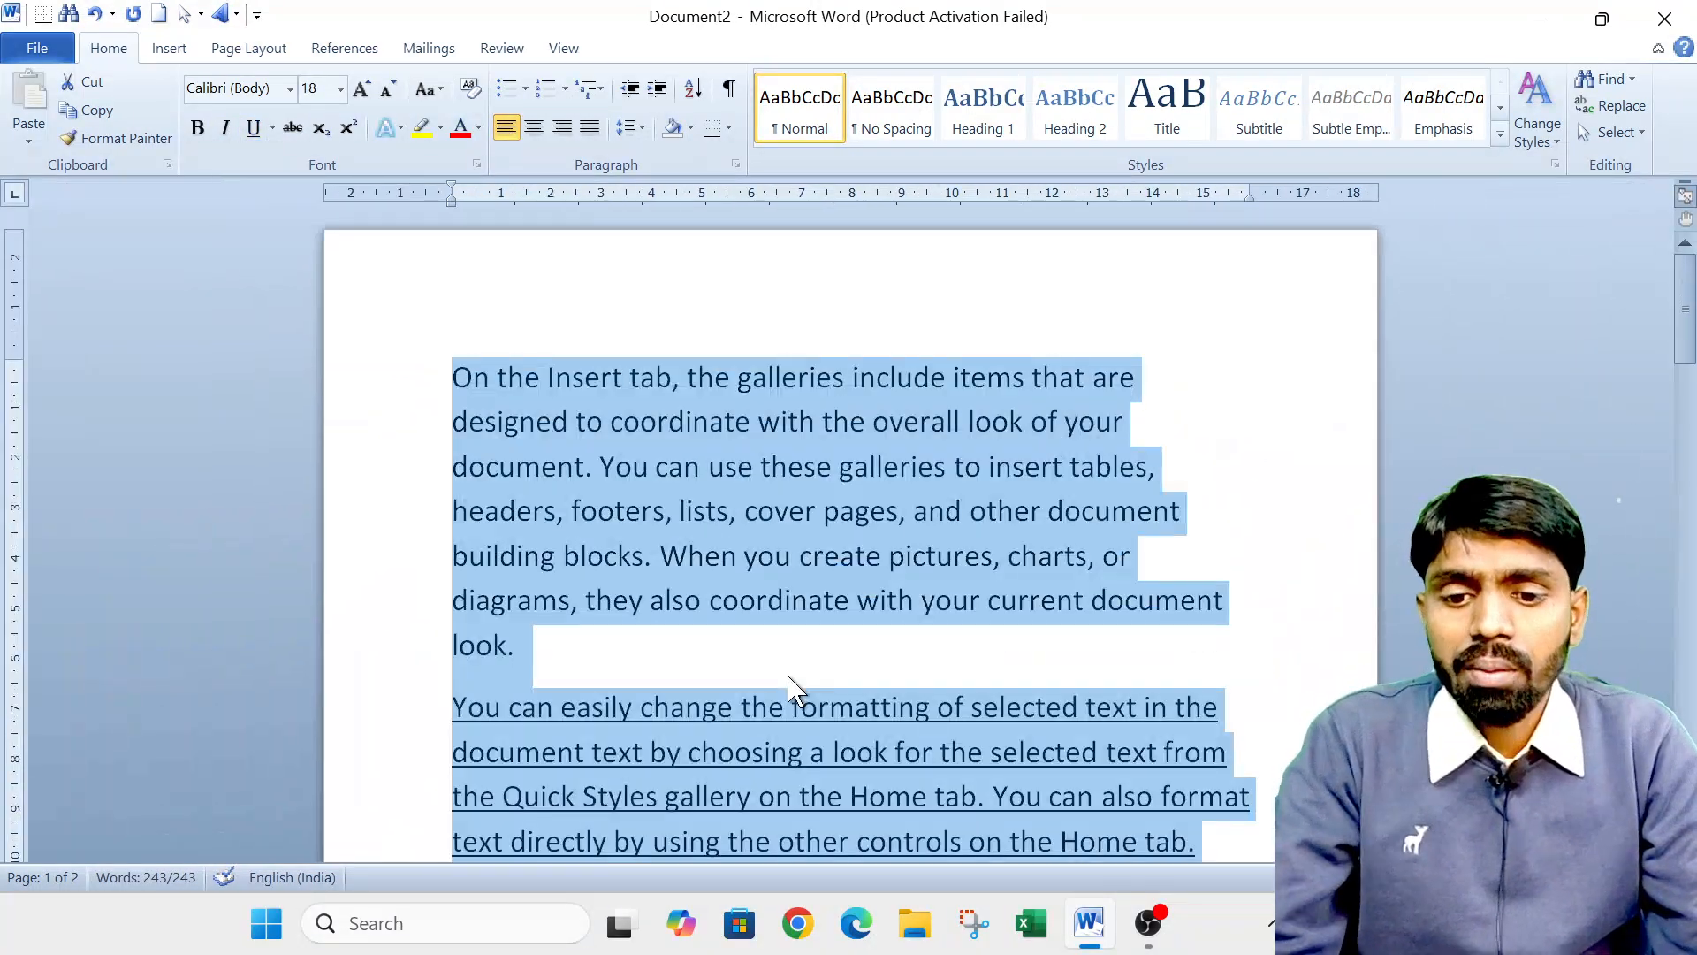
Apply strikethrough to the first line, "On the Insert tab, the galleries include items that are".
left_click(1144, 383)
left_click_drag(1144, 380, 448, 377)
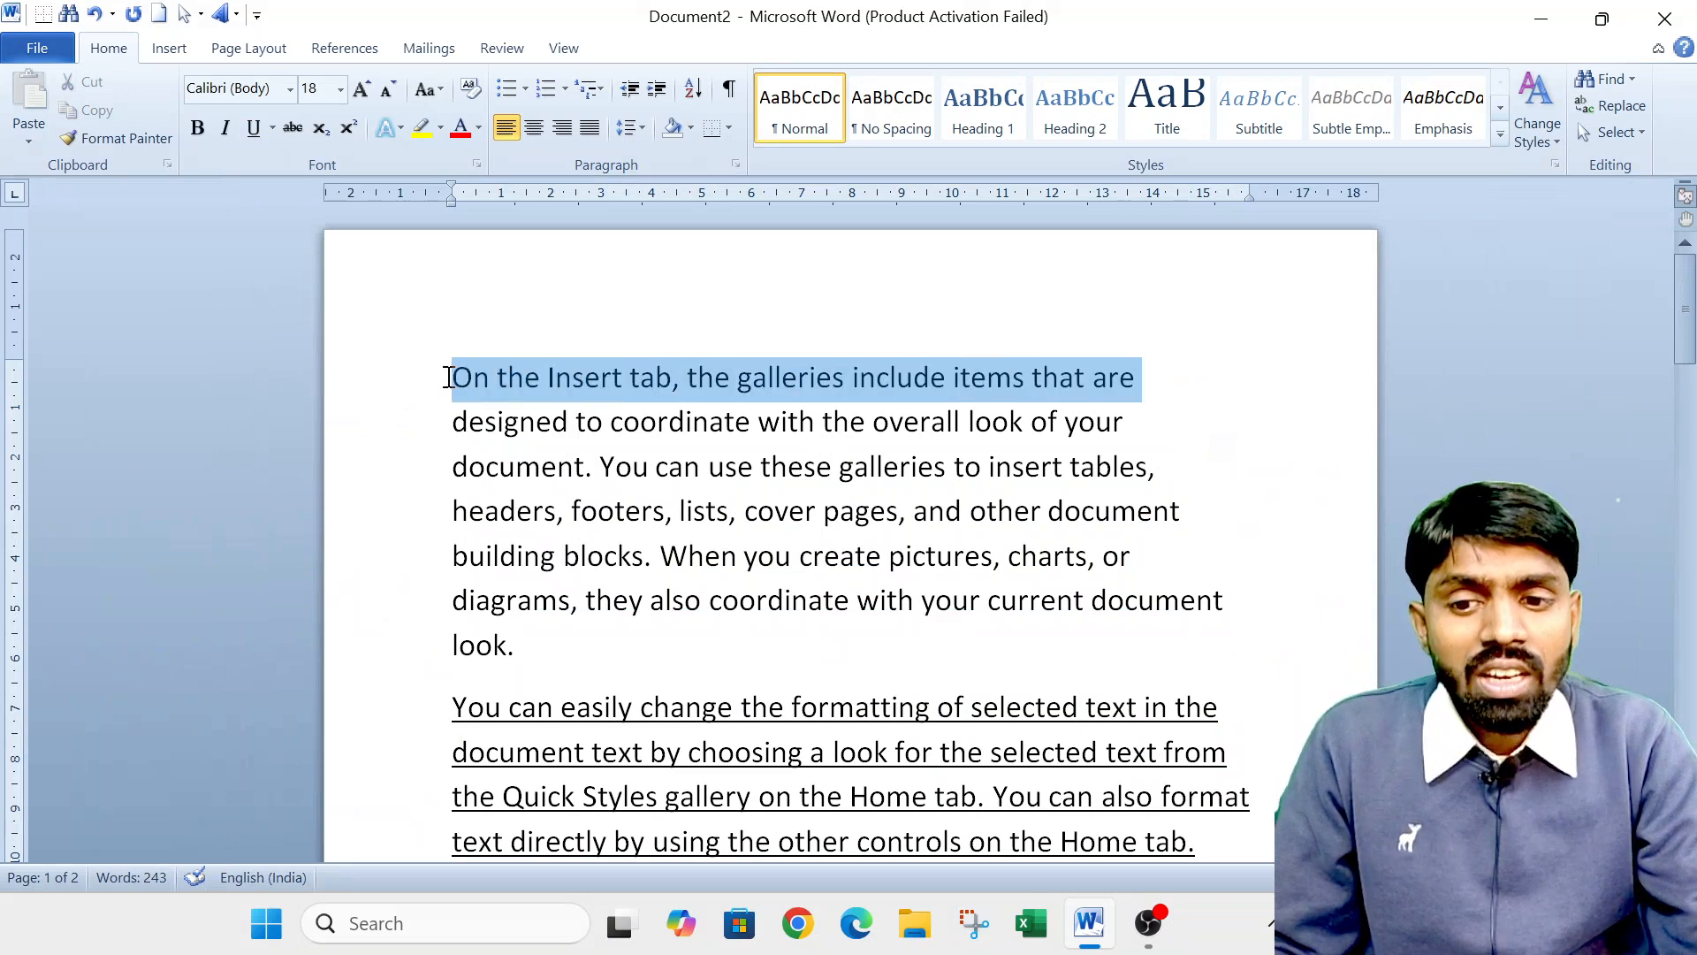
left_click(292, 129)
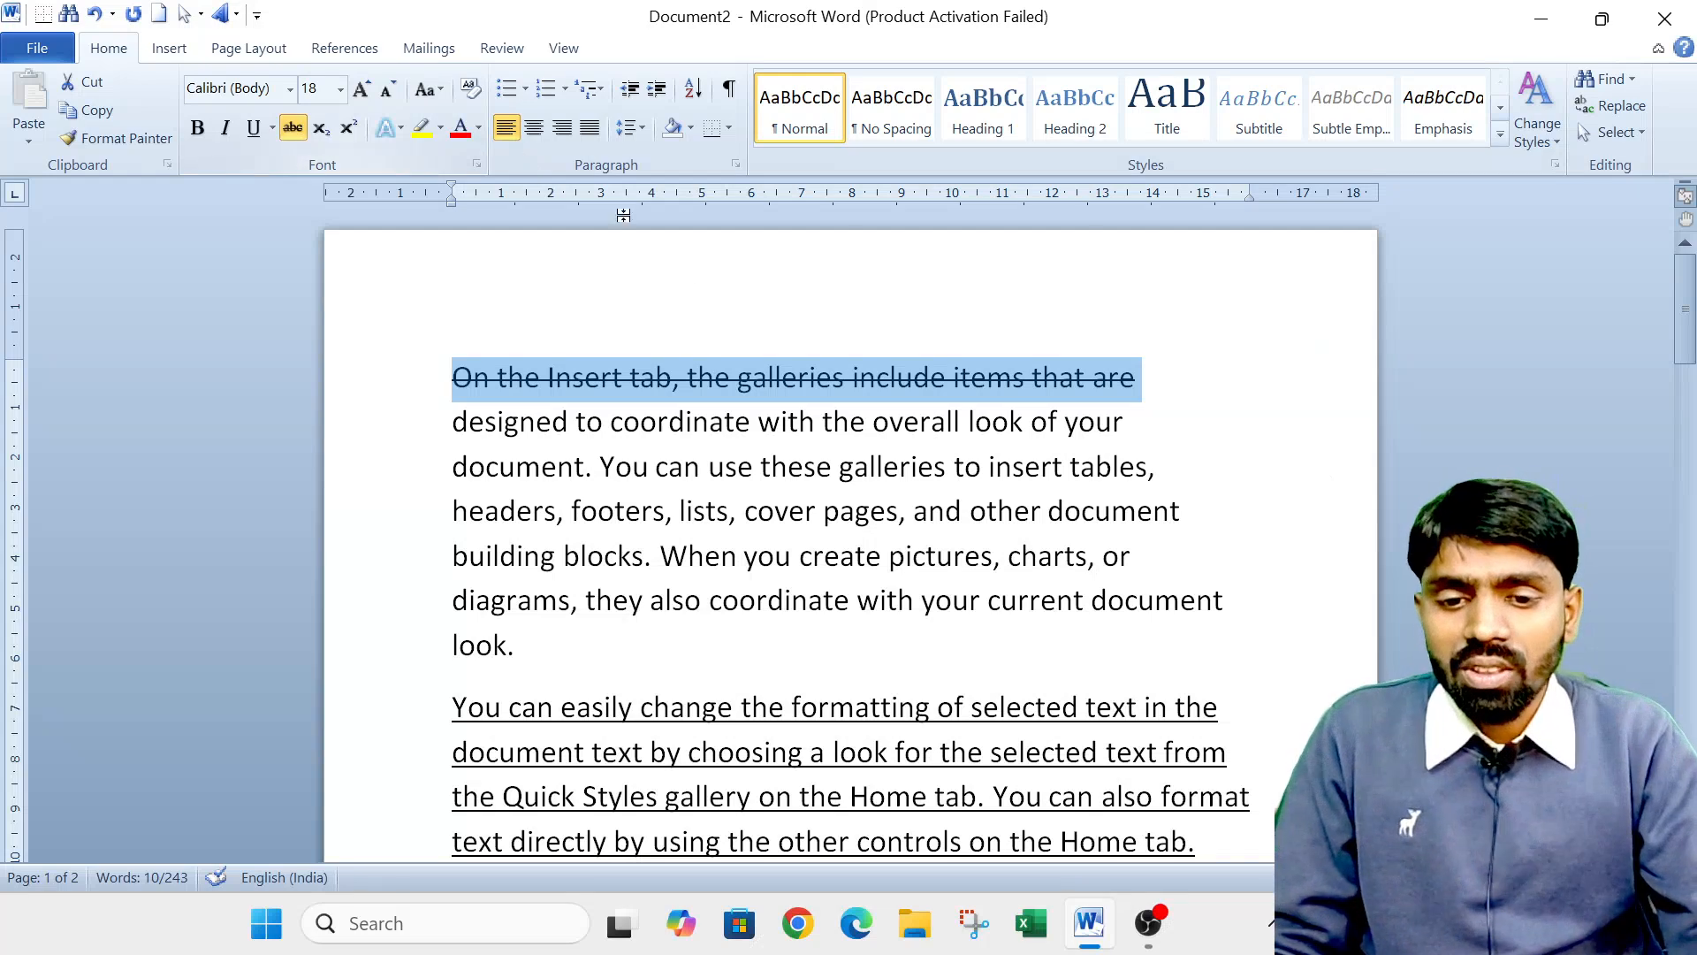
Add two lines below the first paragraph reading "Rs 499" and "Rs 199".
left_click(644, 650)
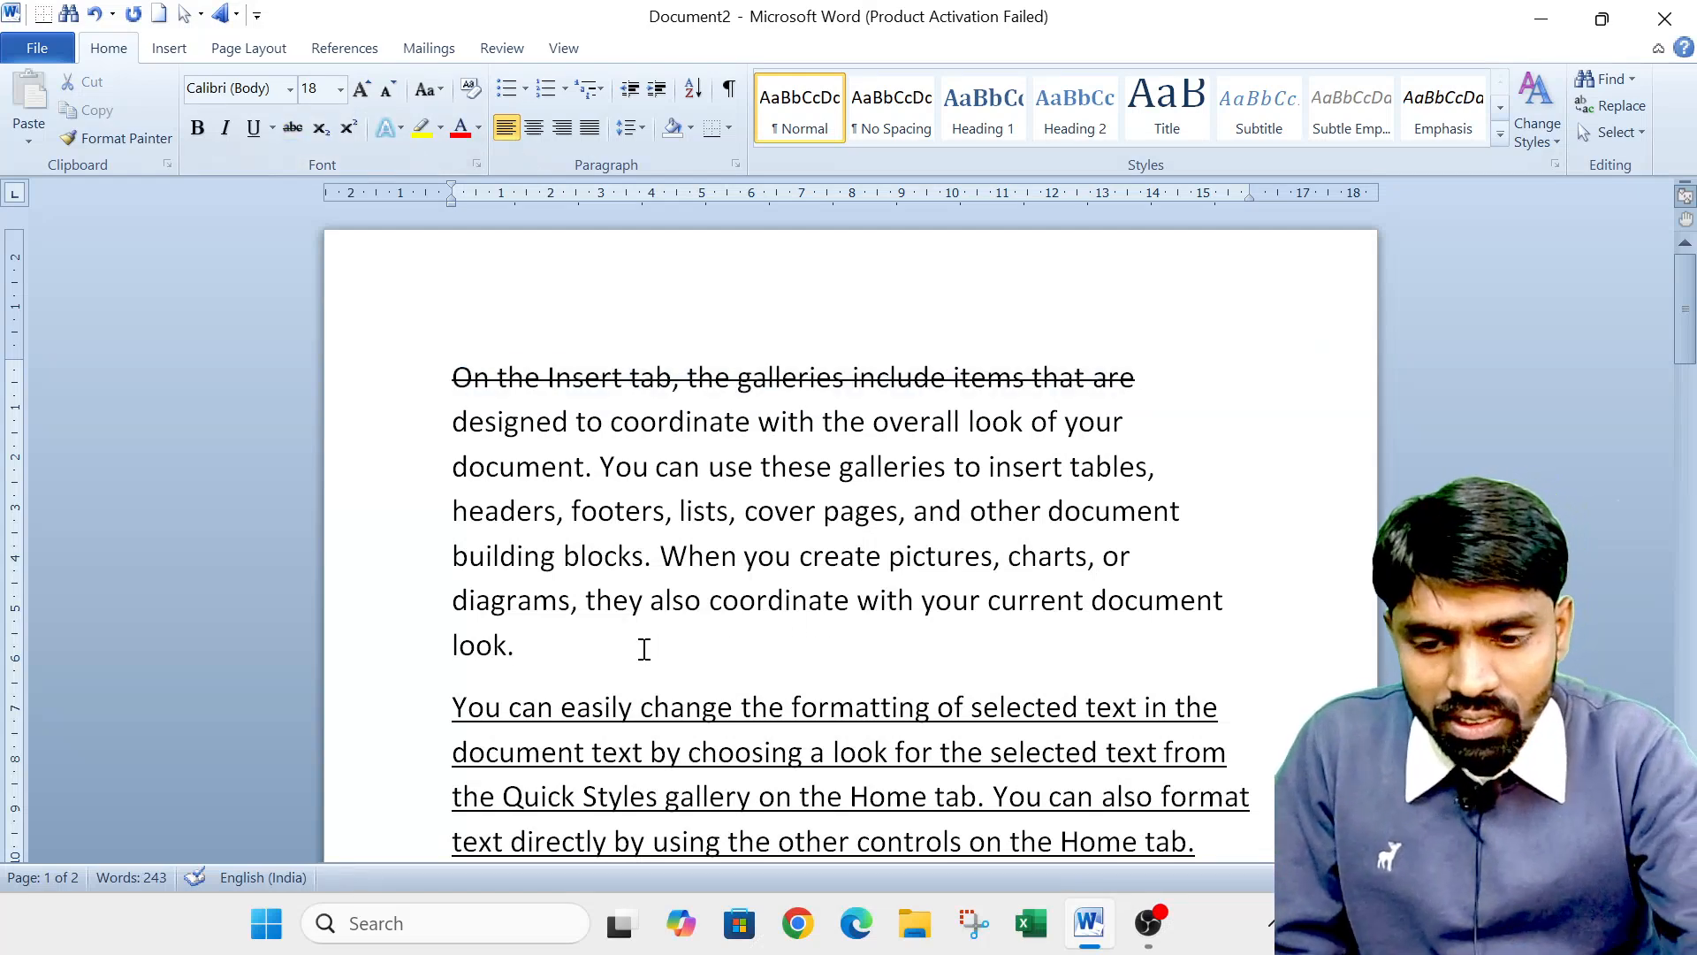
key("Return")
scroll(642, 649, "down", 2)
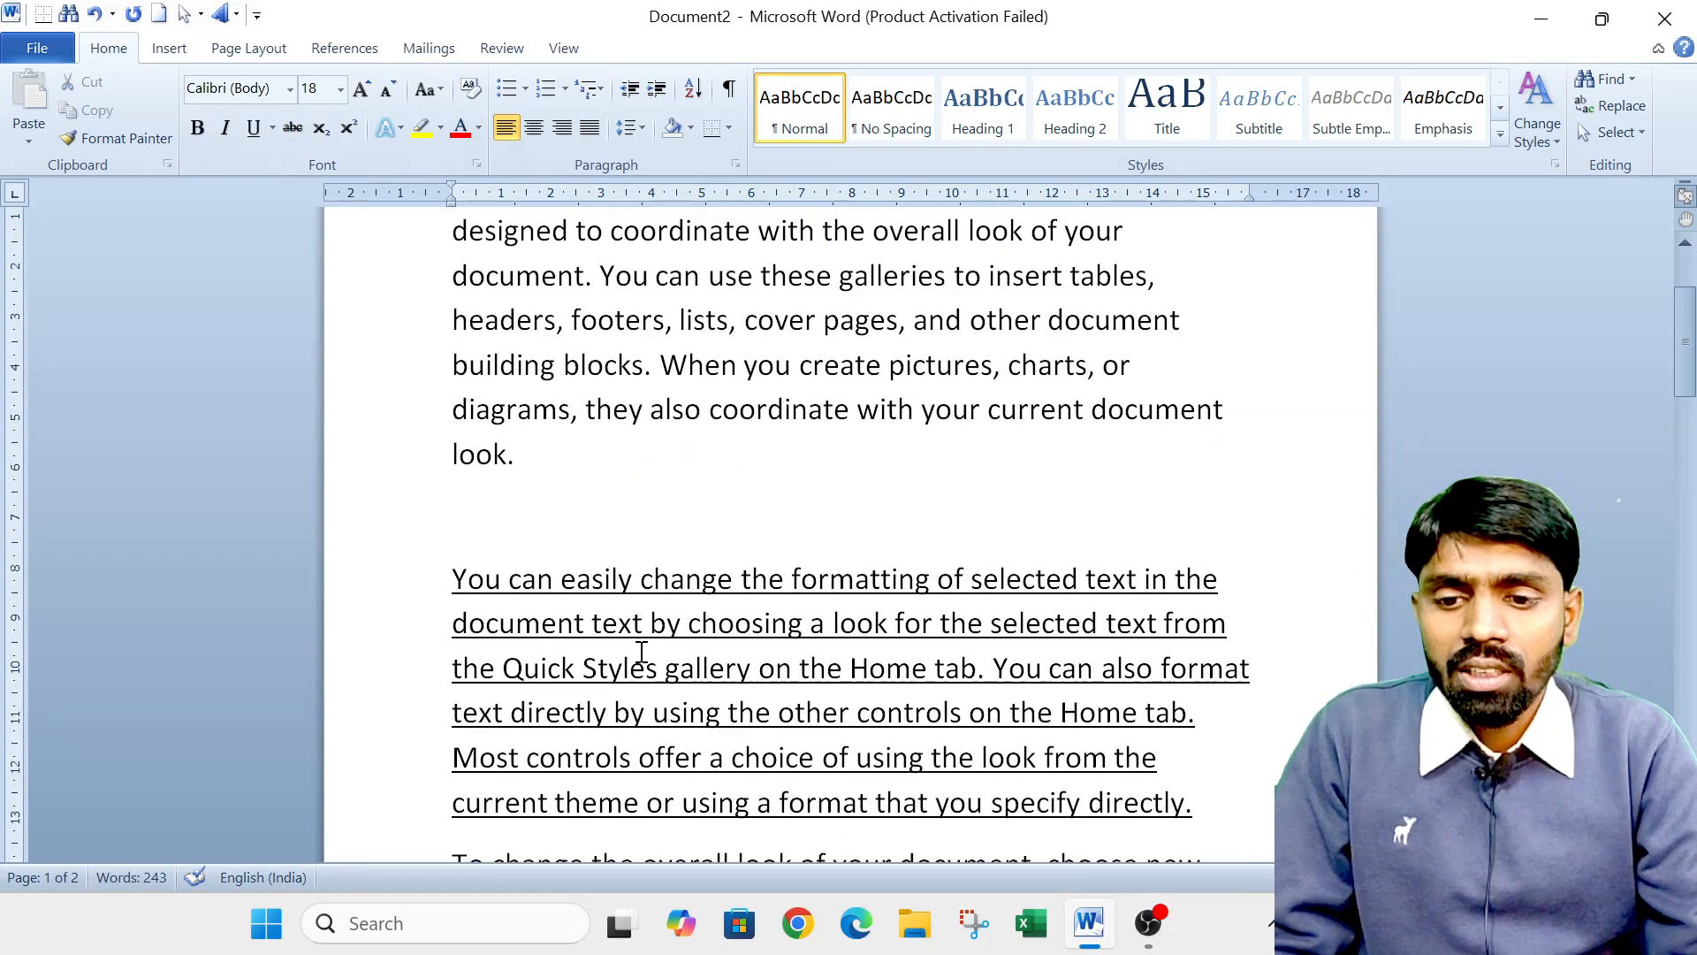
type("Rs ")
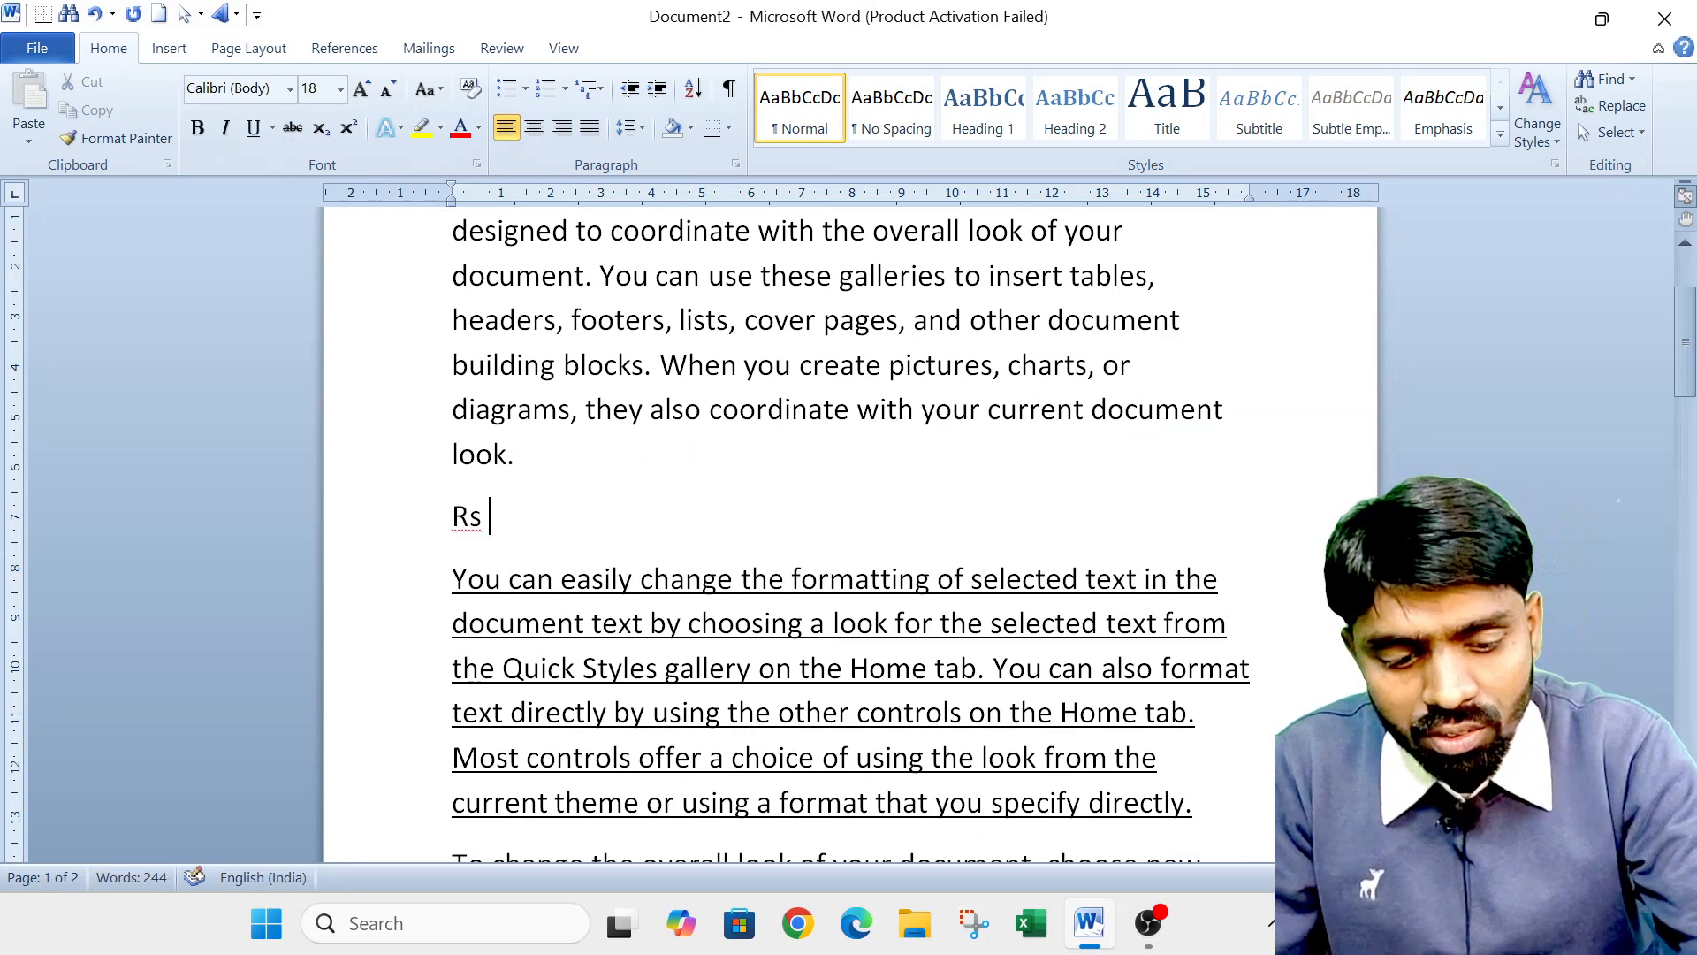
type("499")
key("Return")
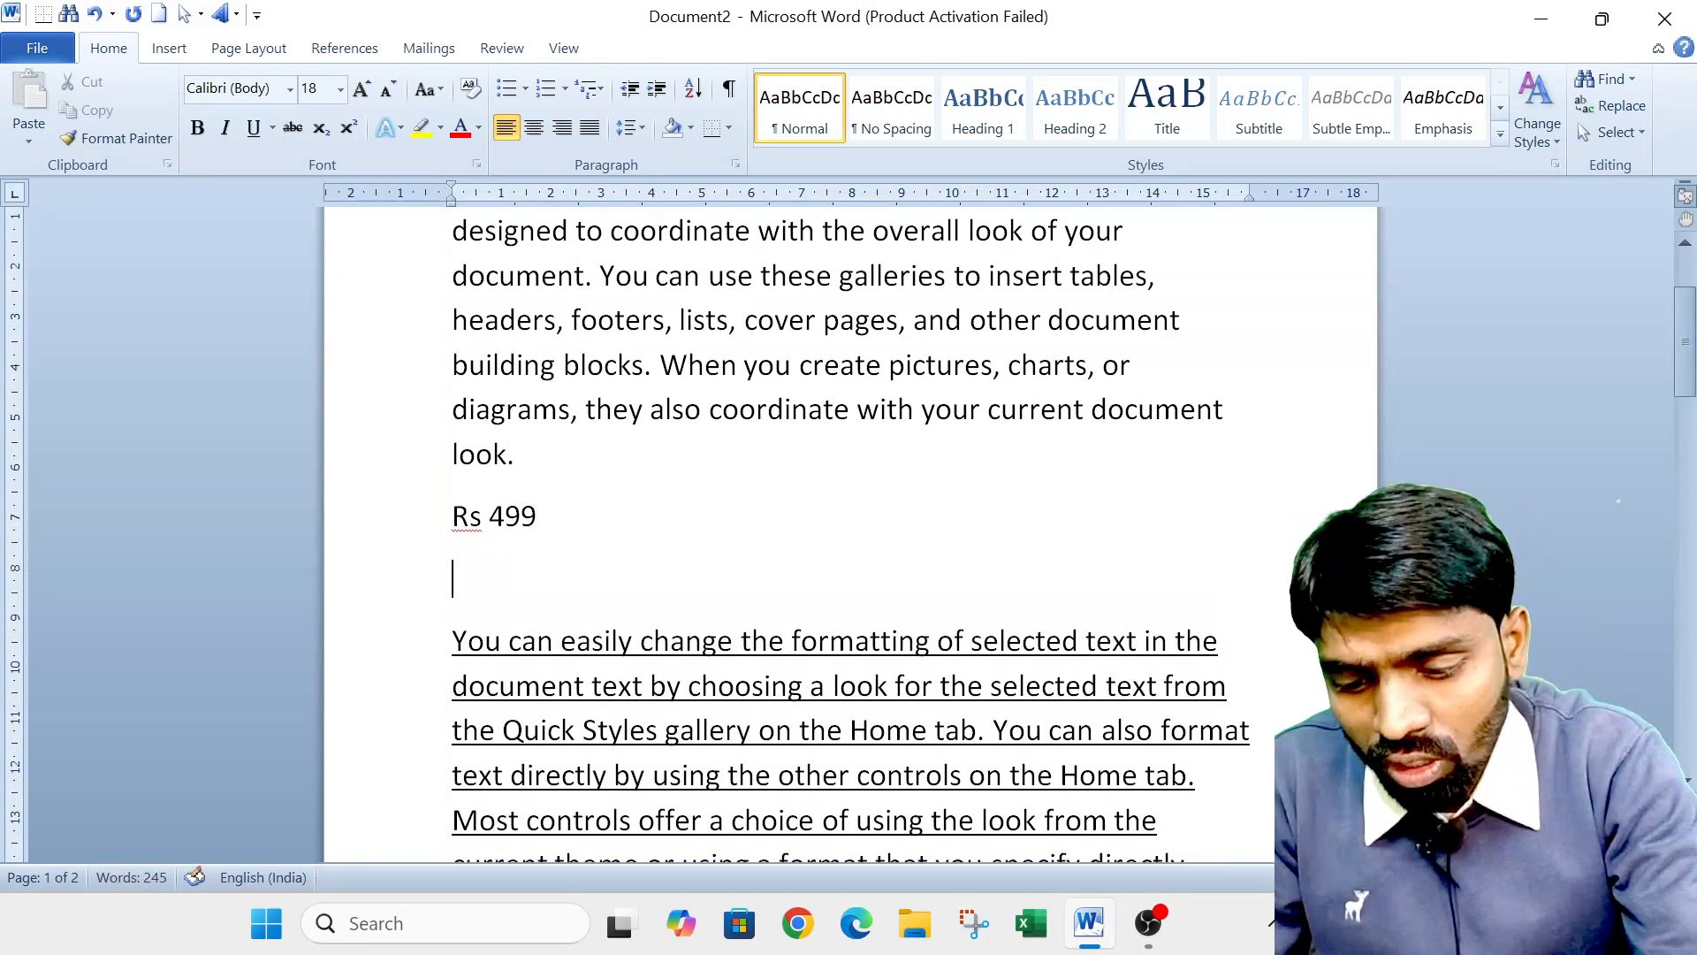
type("Rs 199")
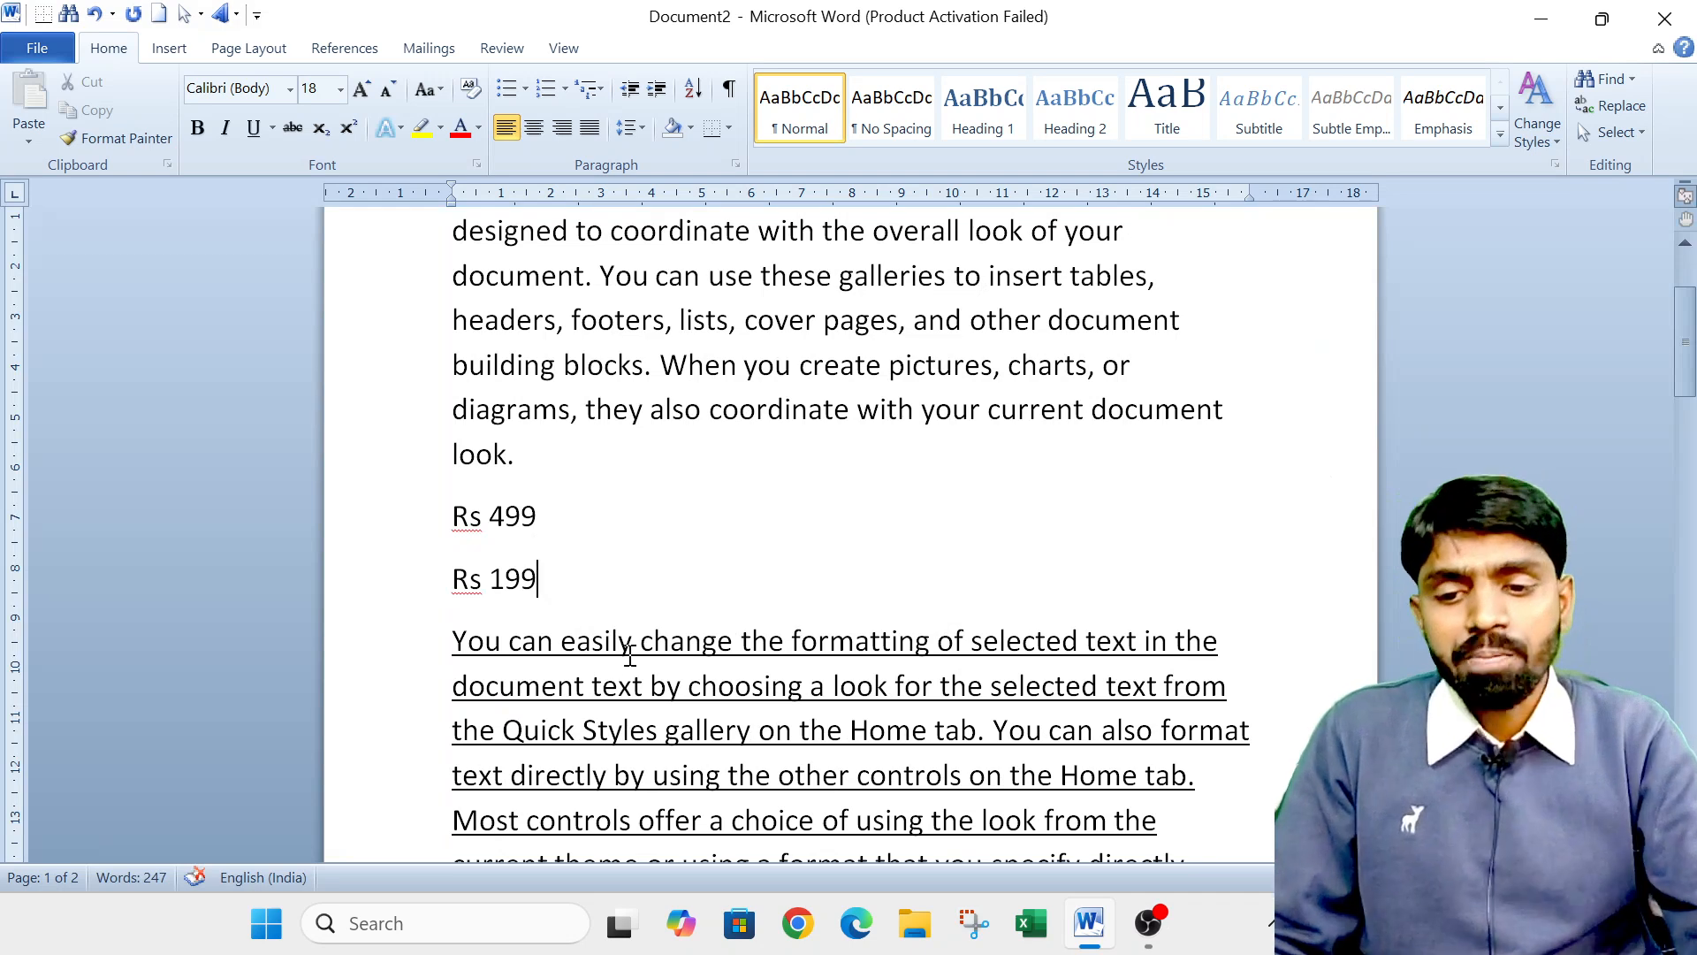
Apply strikethrough to the "Rs 499" line.
left_click_drag(571, 522, 420, 513)
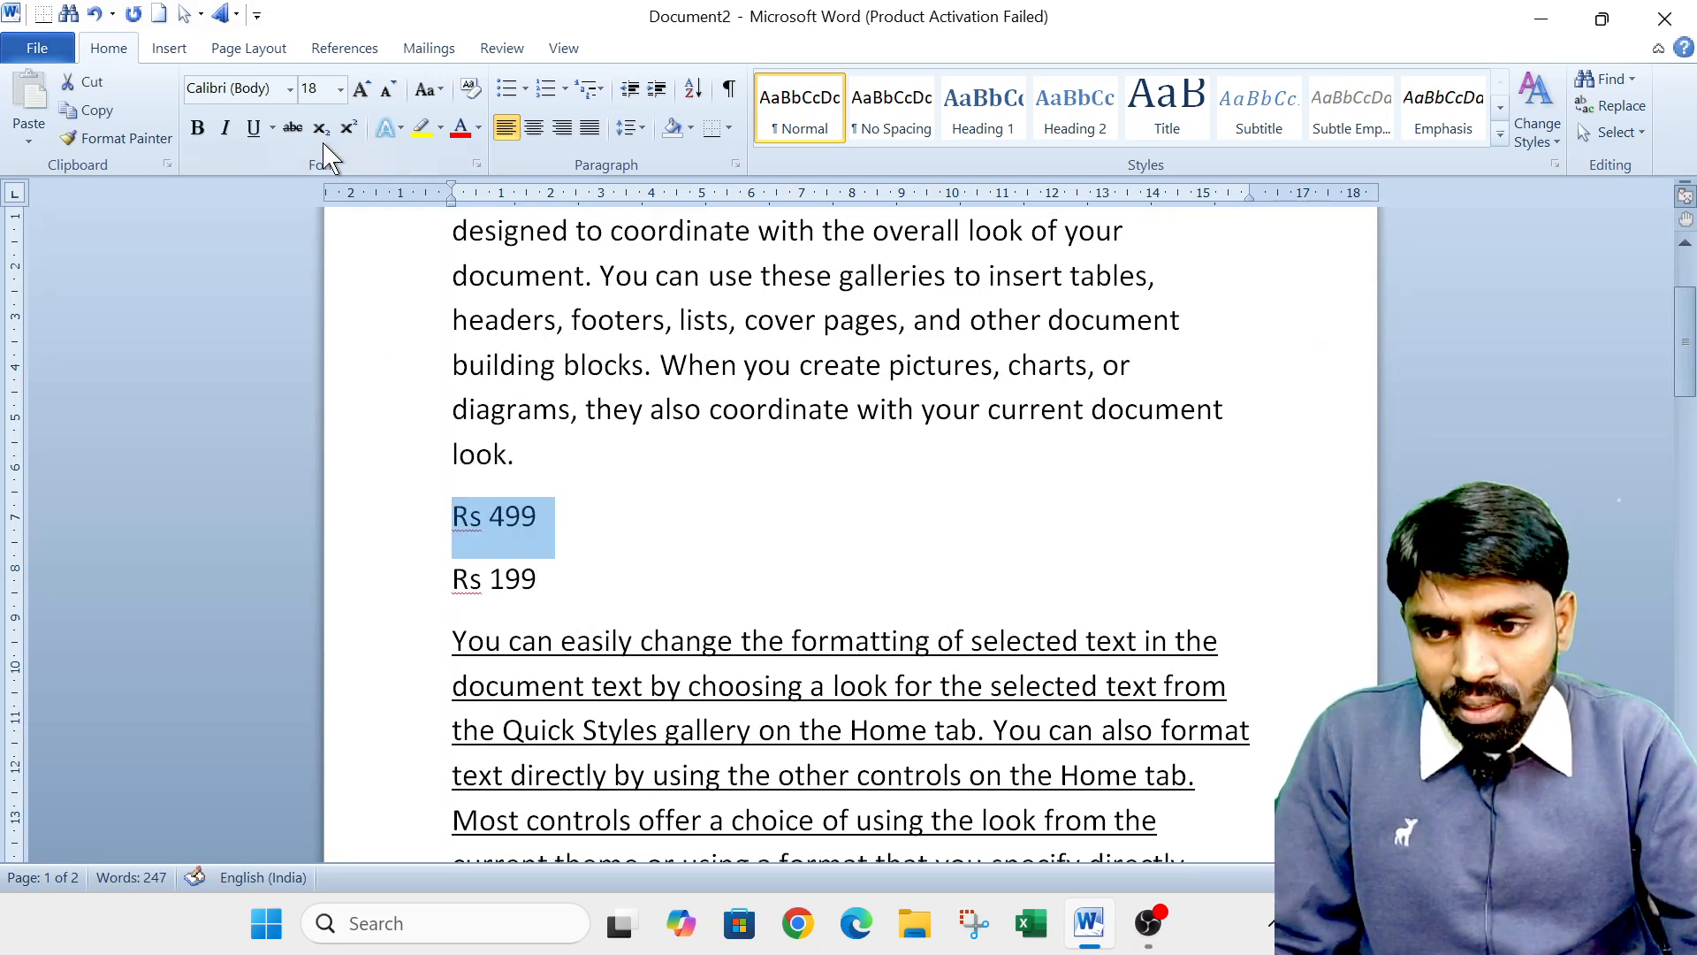
left_click(292, 127)
left_click(579, 571)
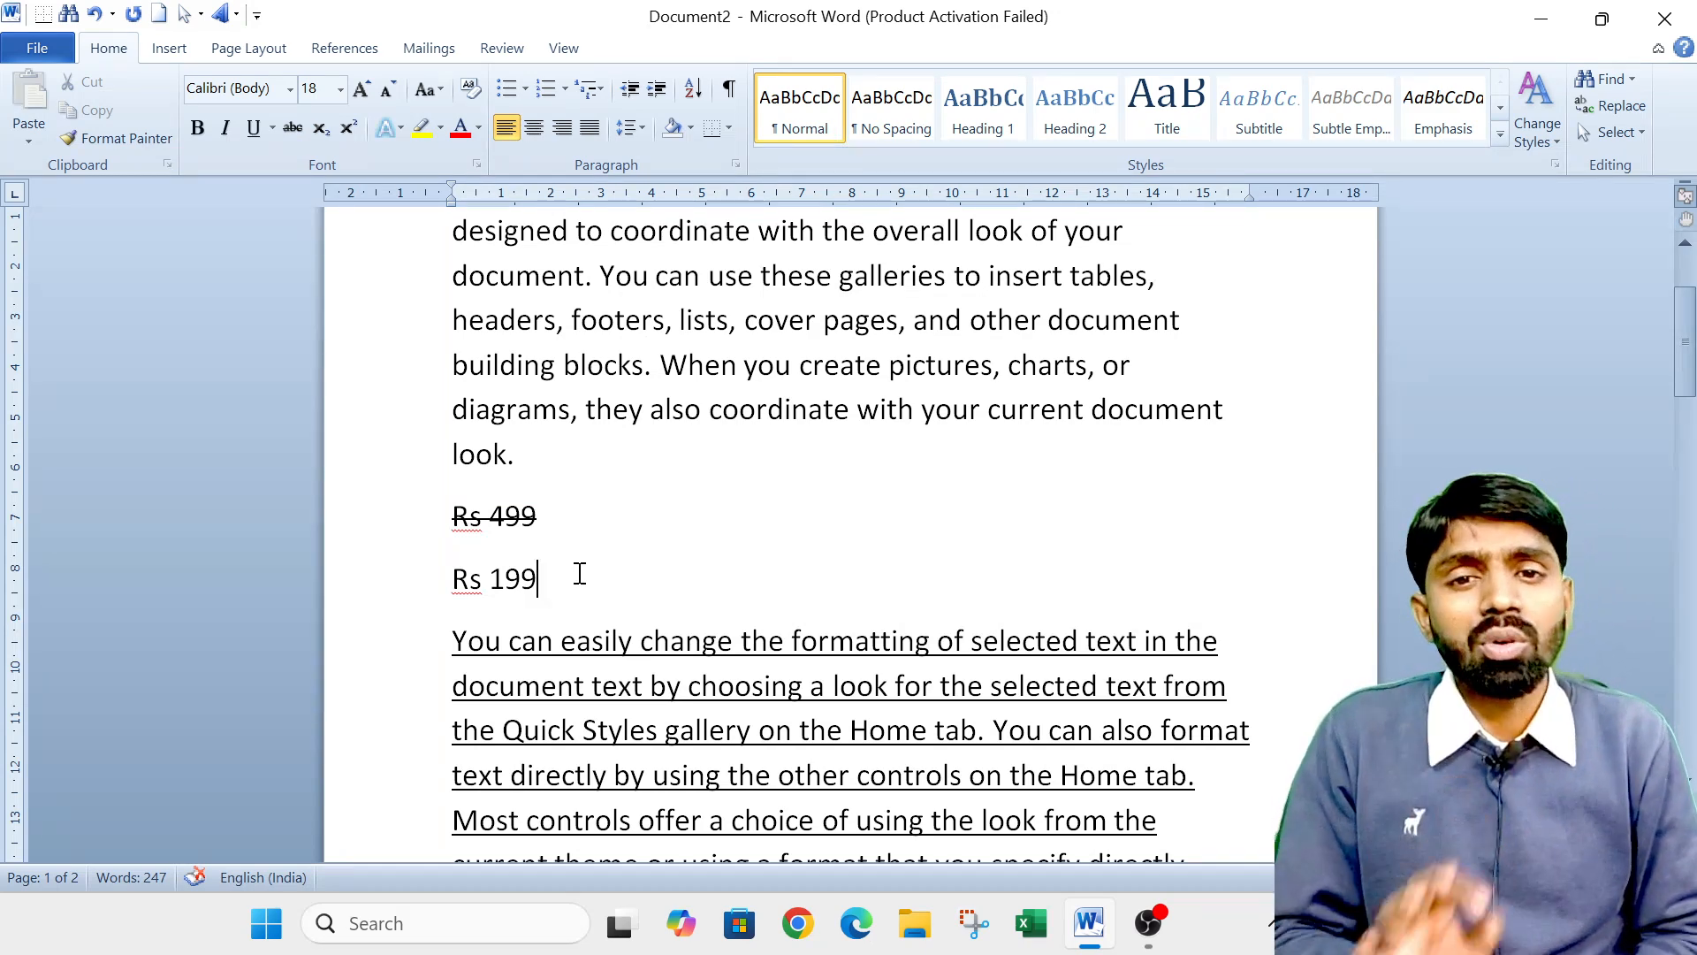
Remove the strikethrough from everything between the start of the first paragraph and the end of the "Rs 499" line.
left_click_drag(553, 524, 453, 522)
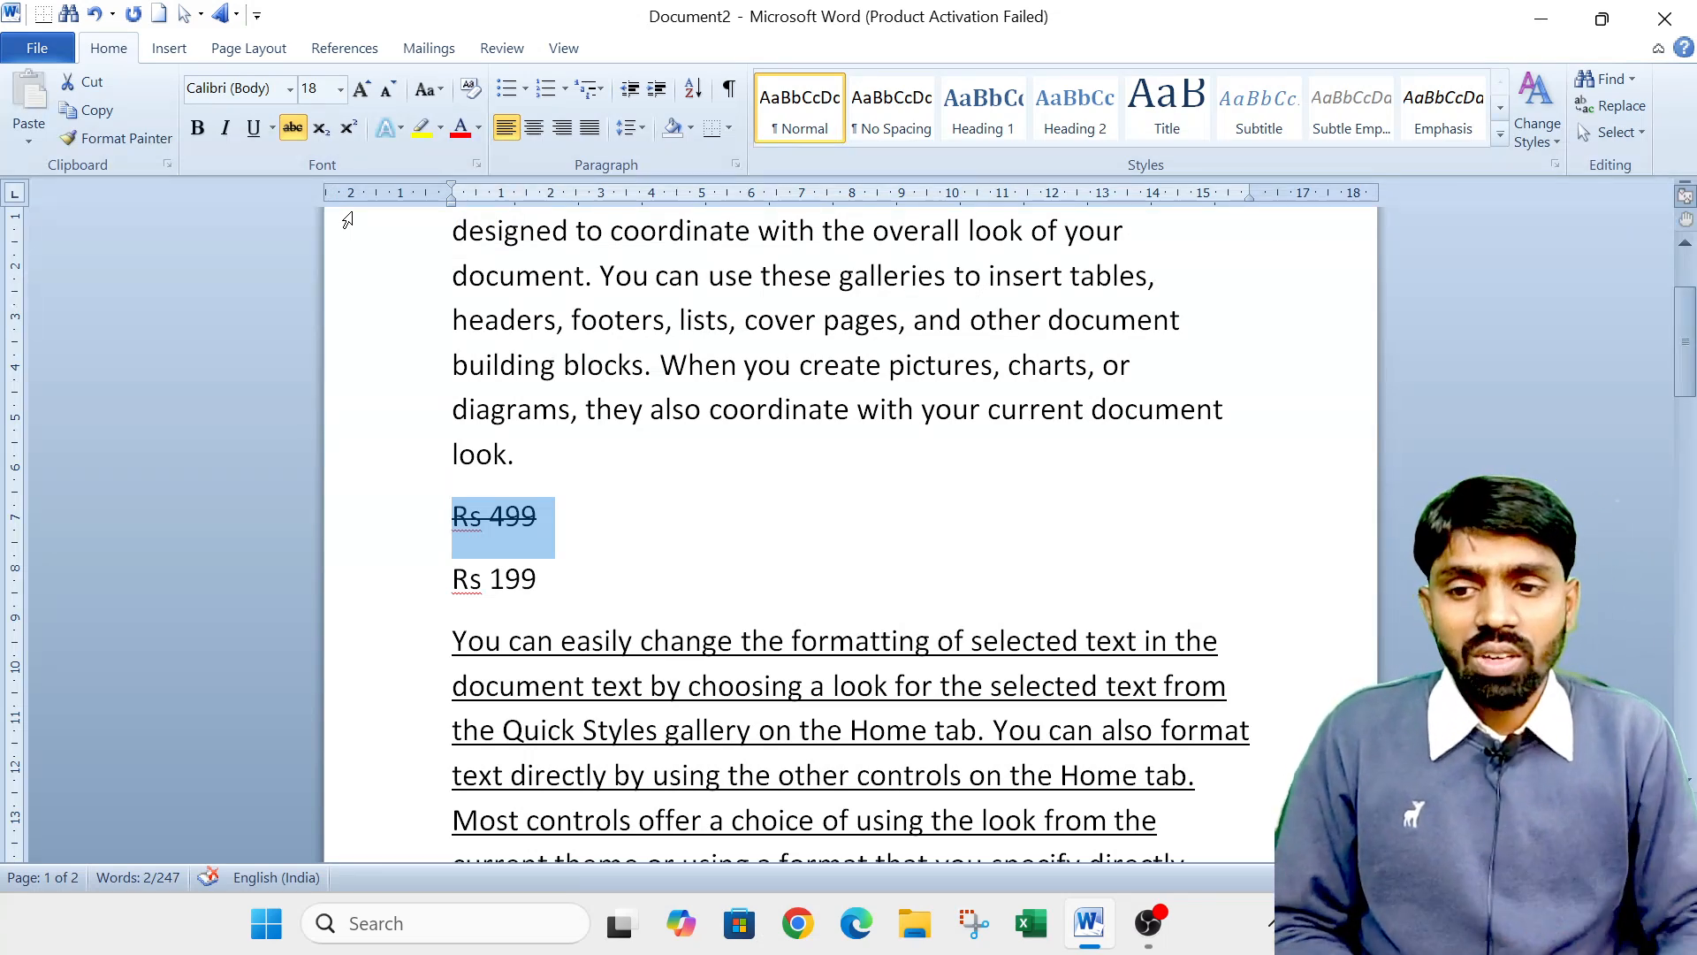
scroll(597, 473, "up", 1)
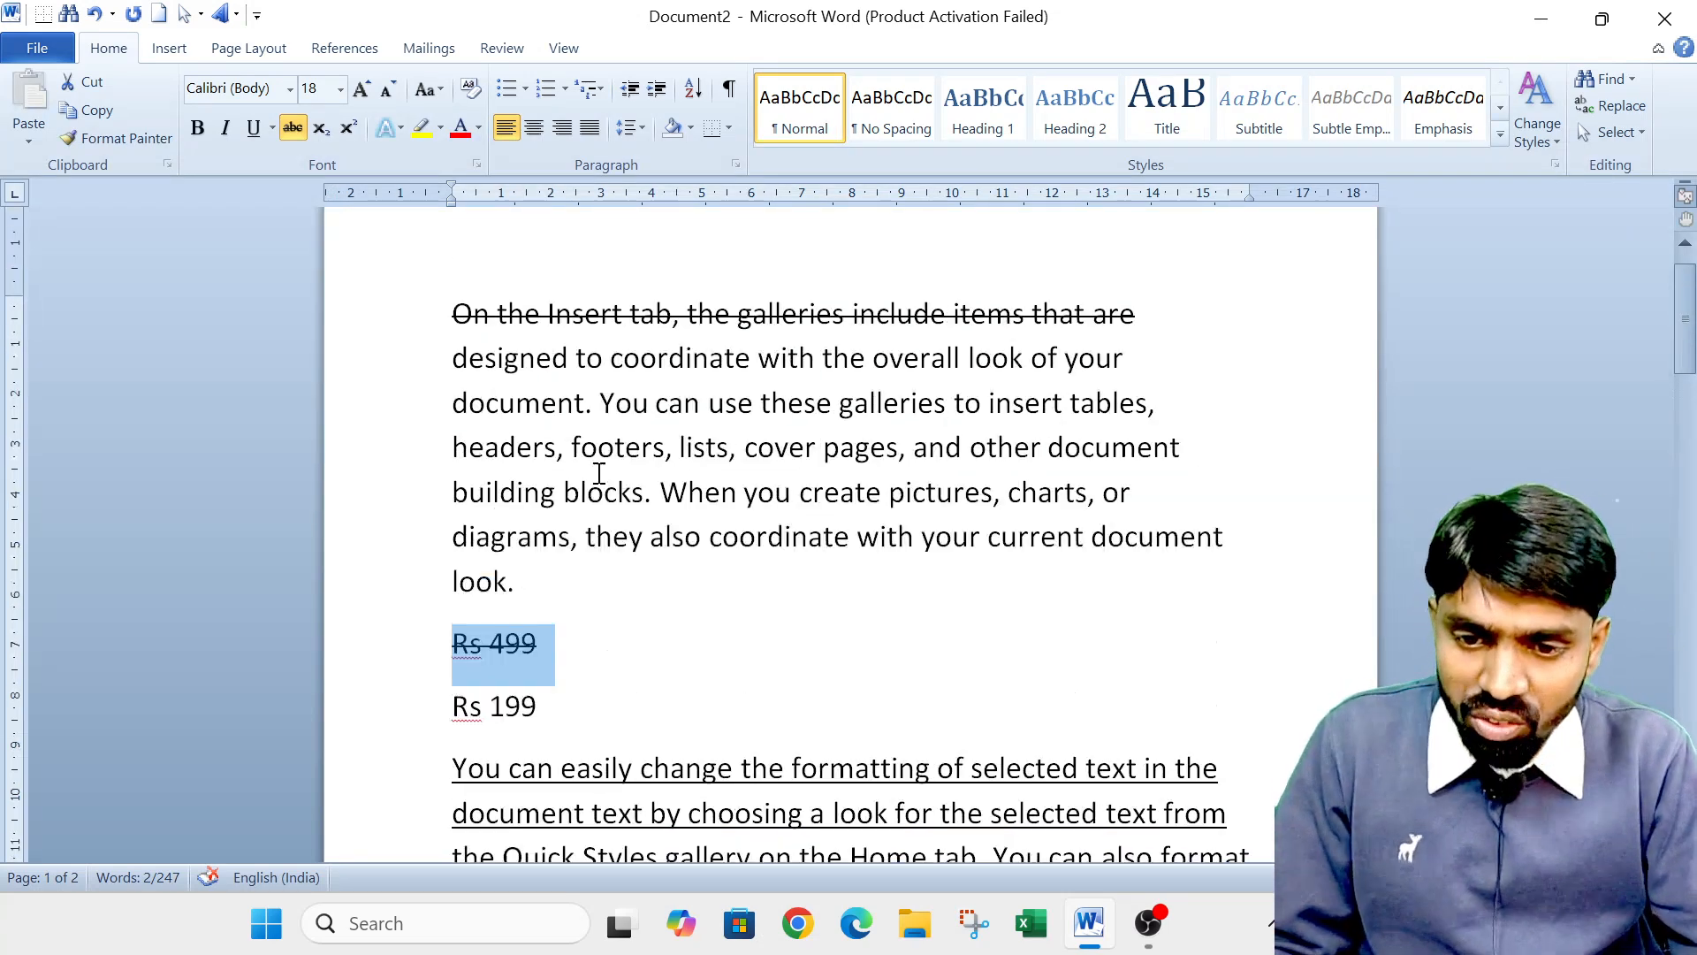
left_click(574, 650)
left_click(401, 330, "shift")
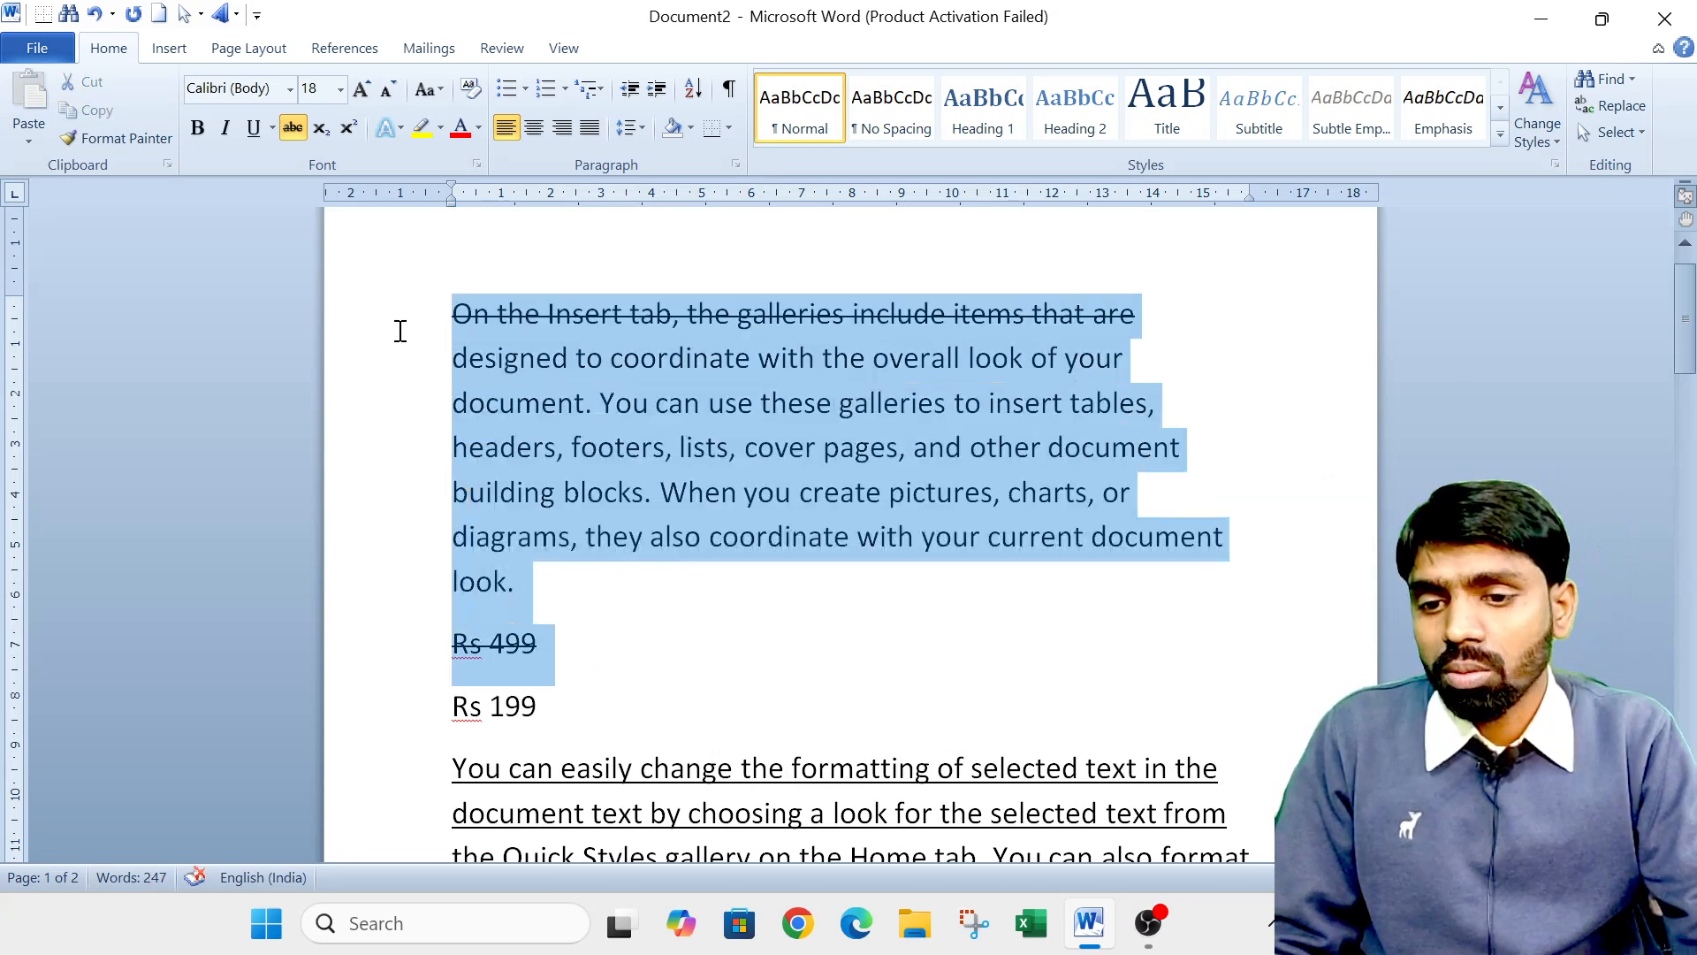
left_click(293, 129)
left_click(292, 129)
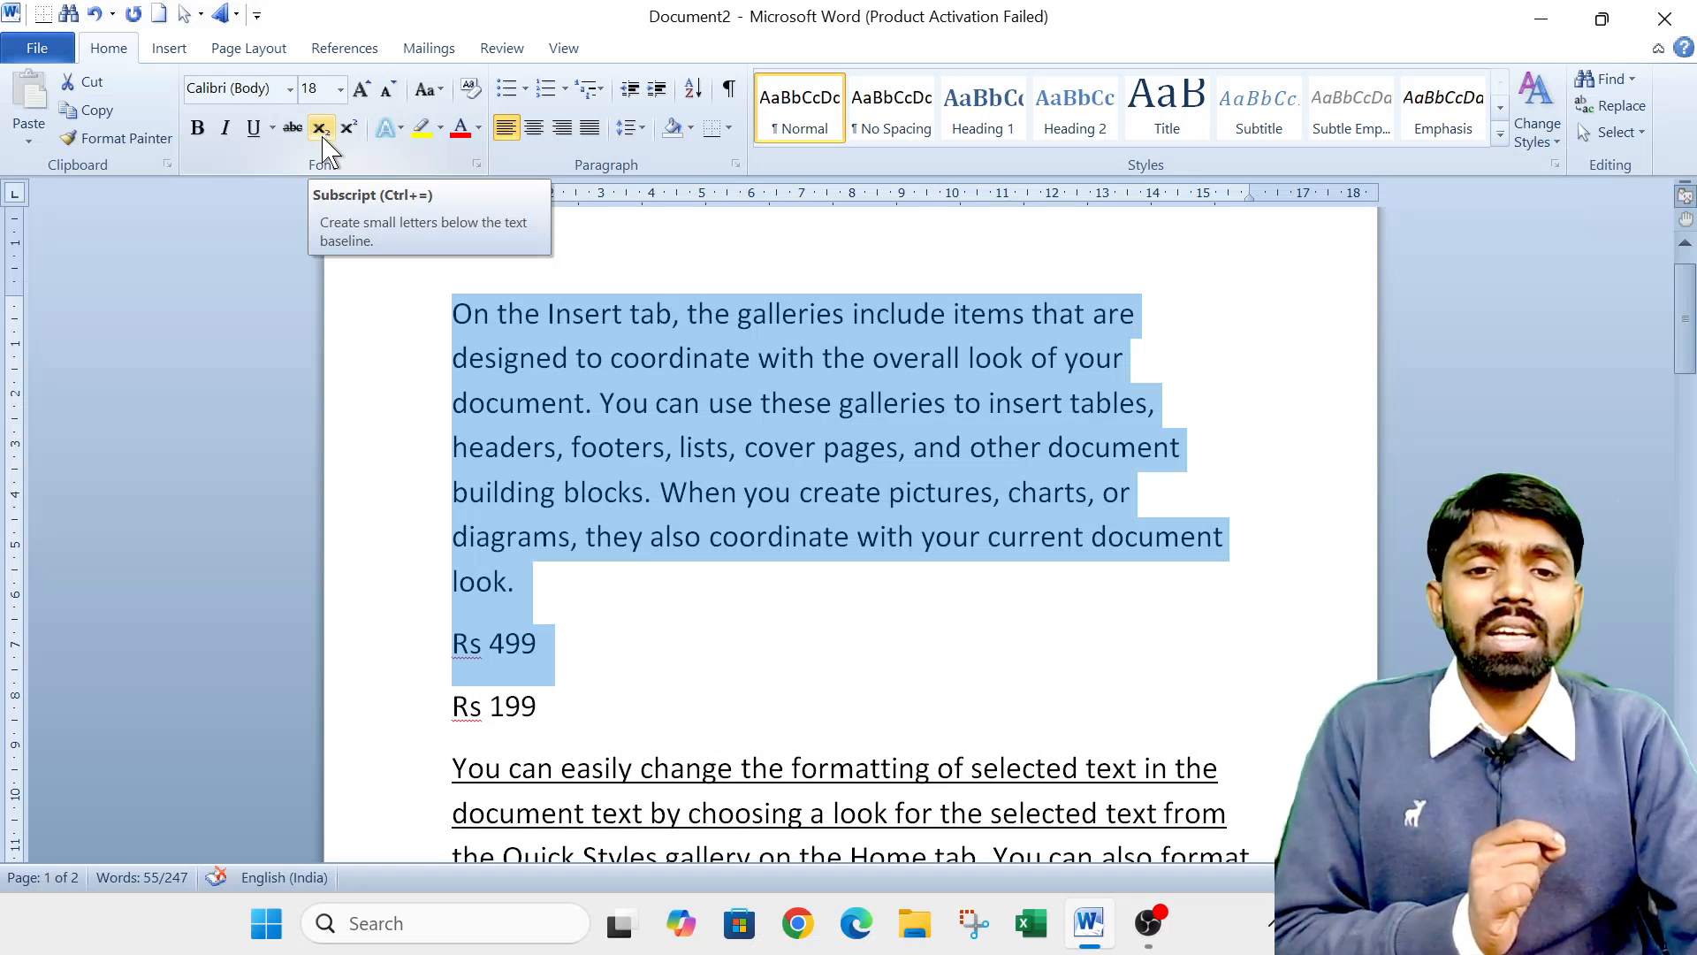
Add a new line below "Rs 199" reading "H2SO4".
scroll(390, 276, "down", 2)
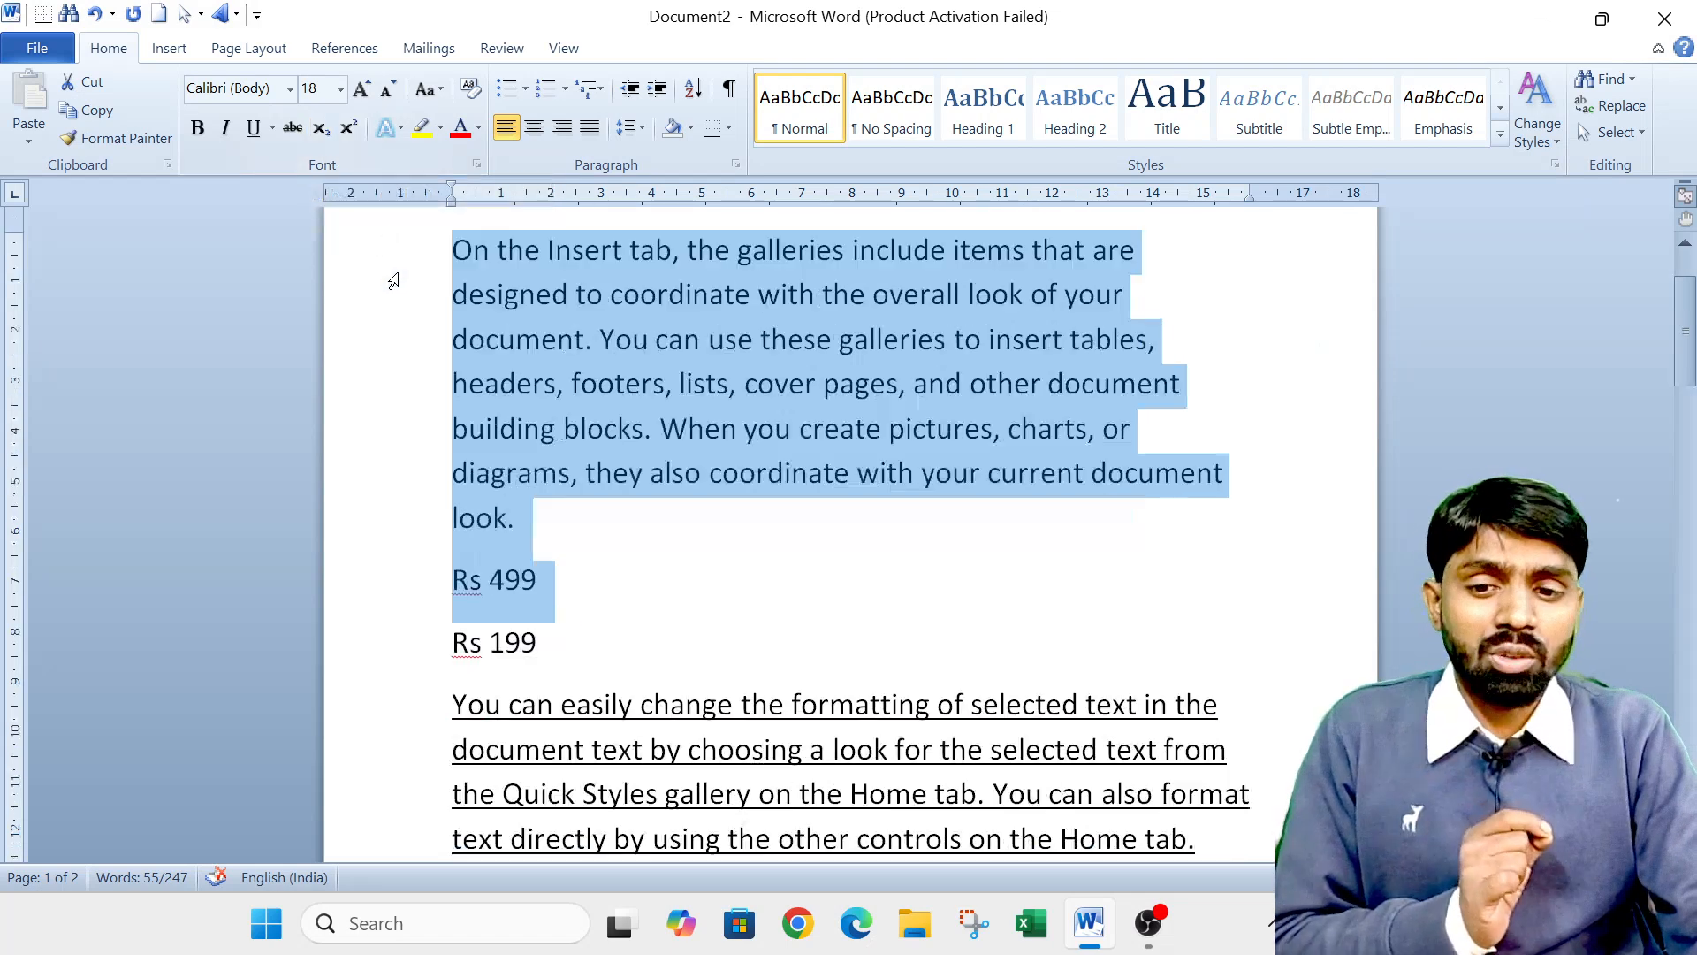
left_click(615, 573)
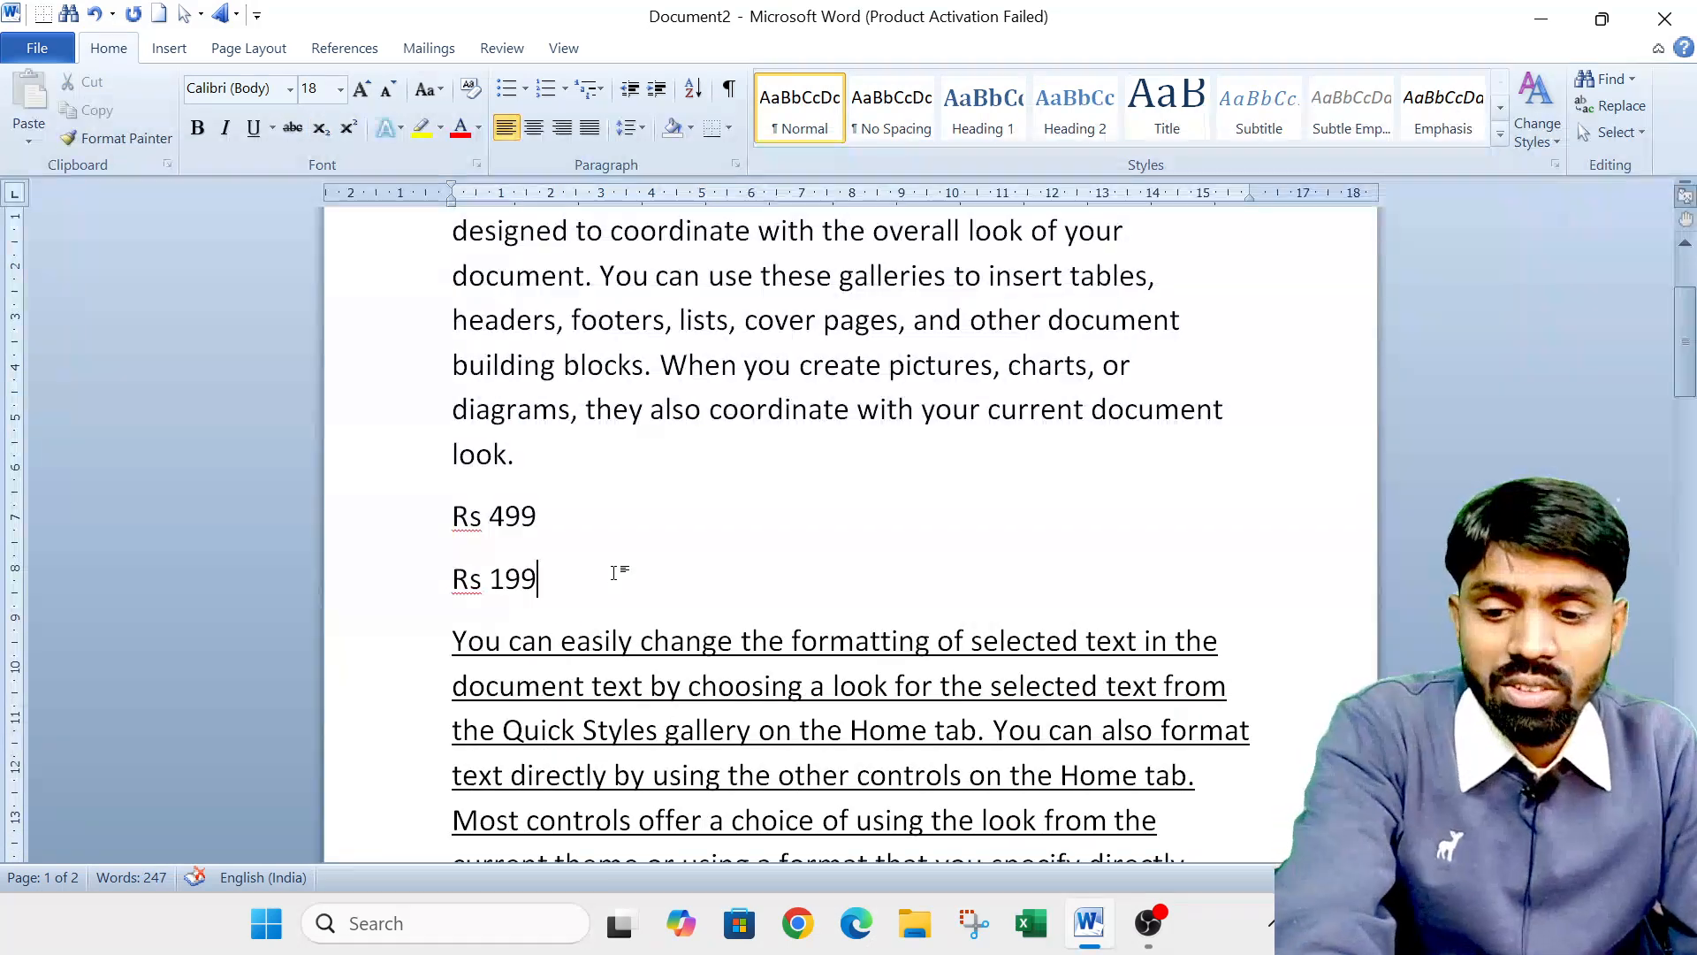
key("Return")
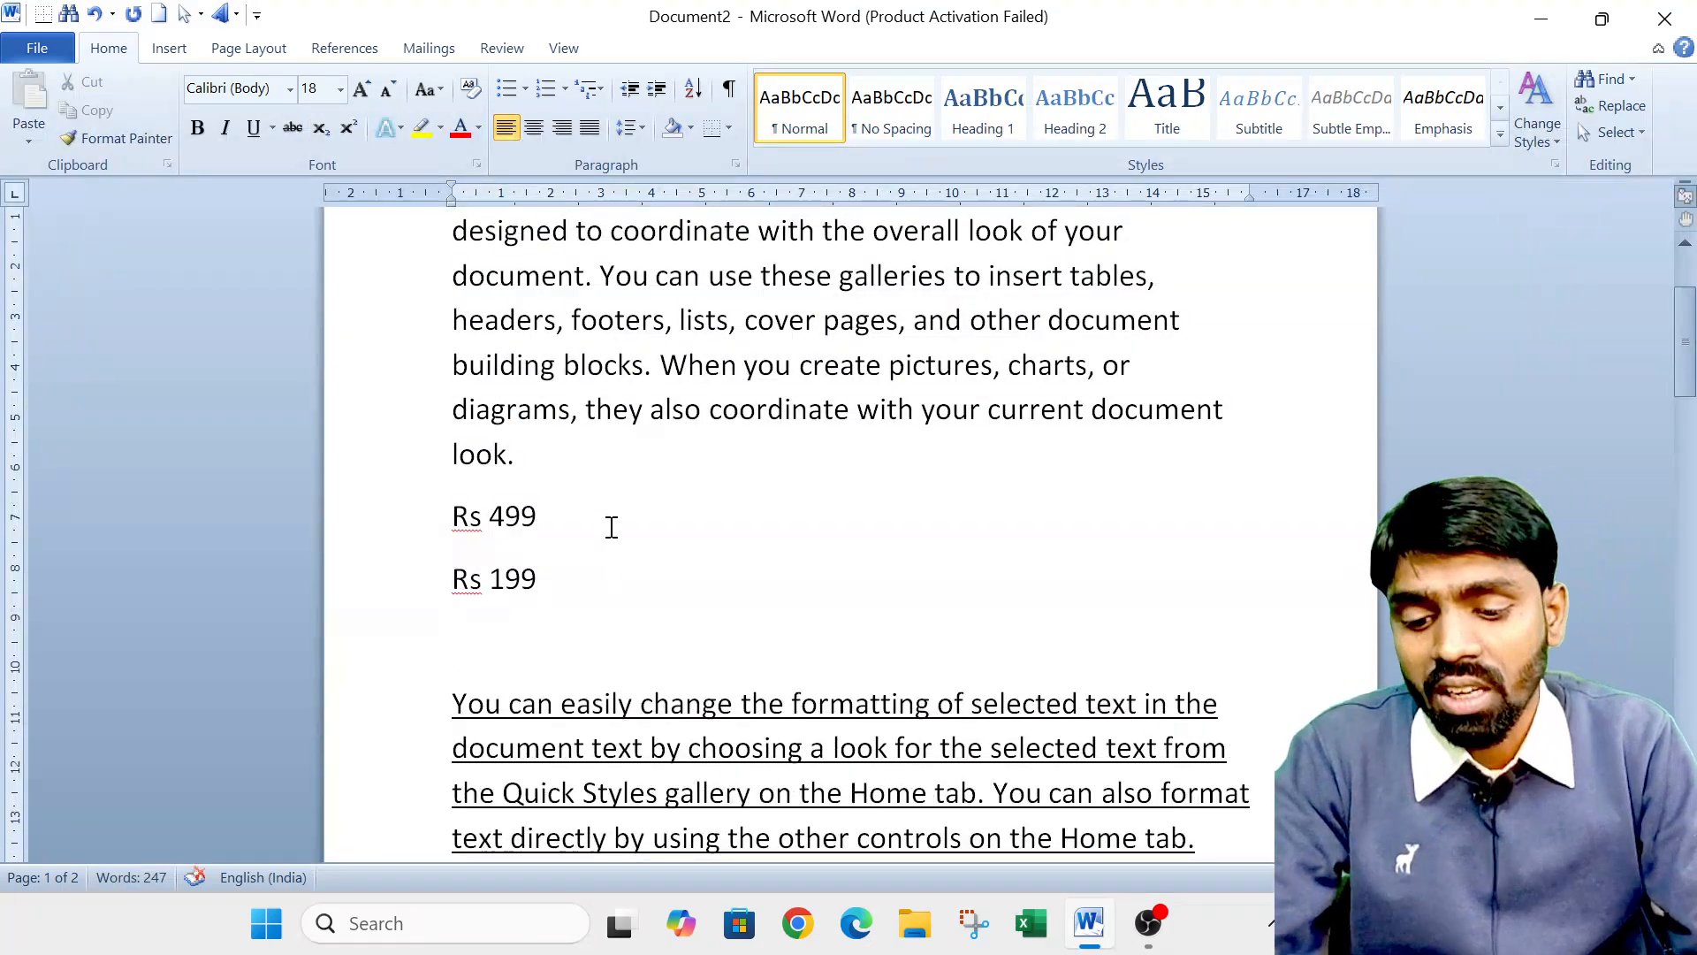
type("H2")
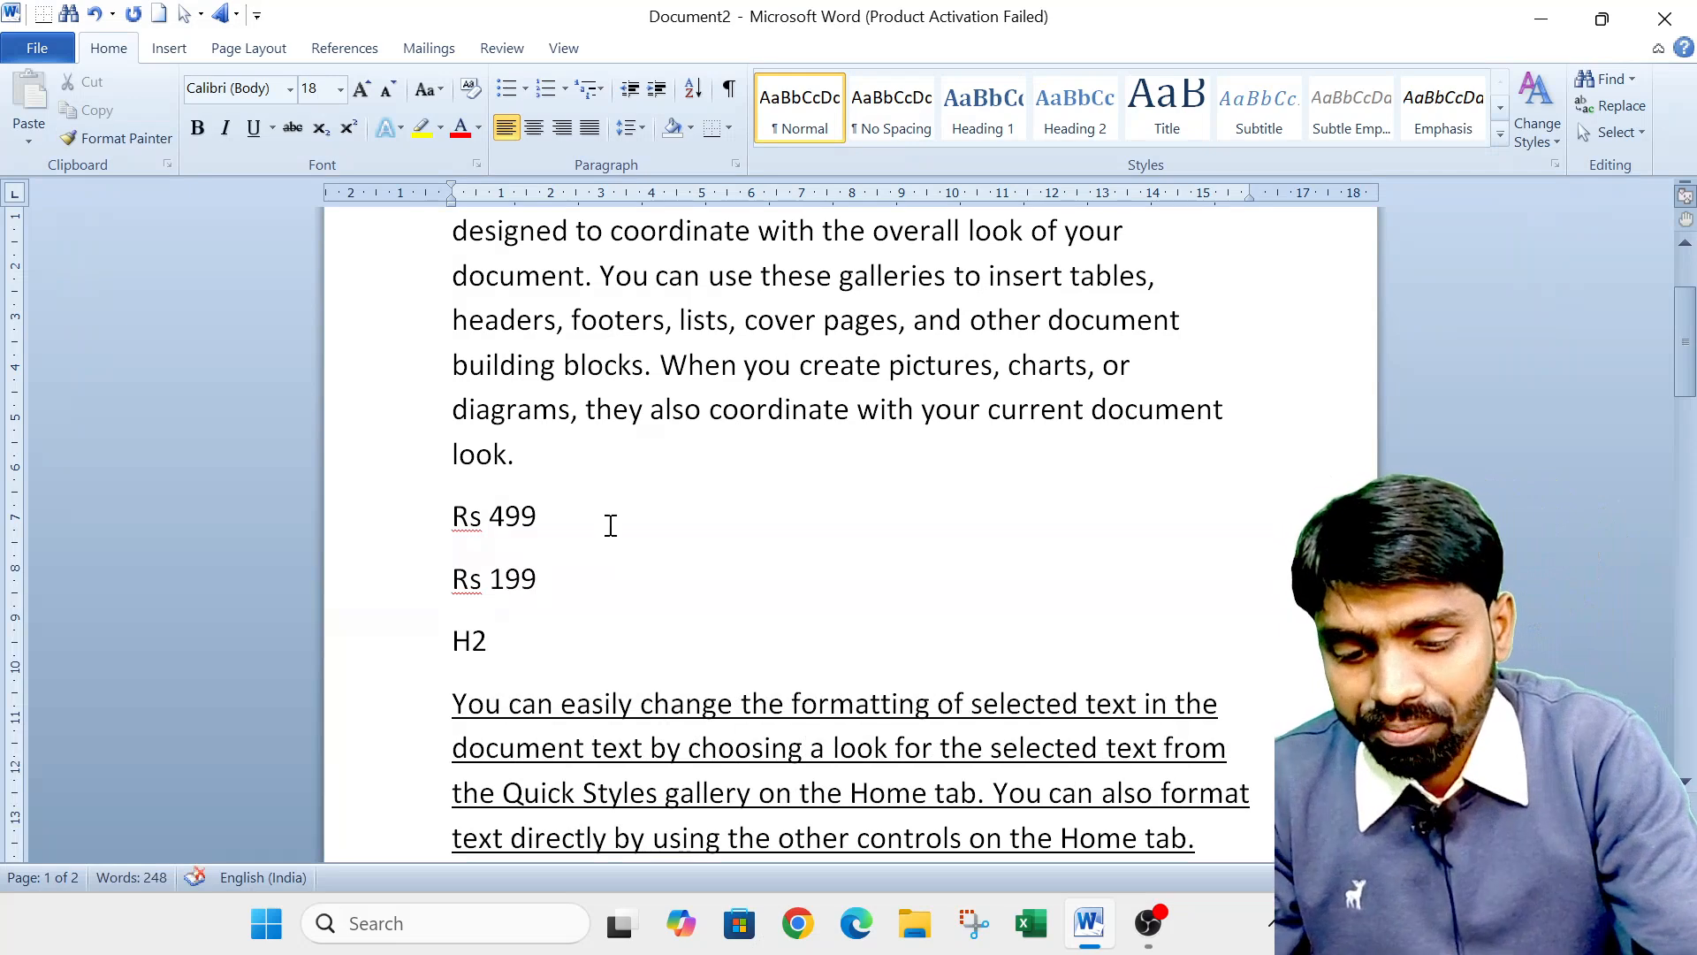
type("SO$")
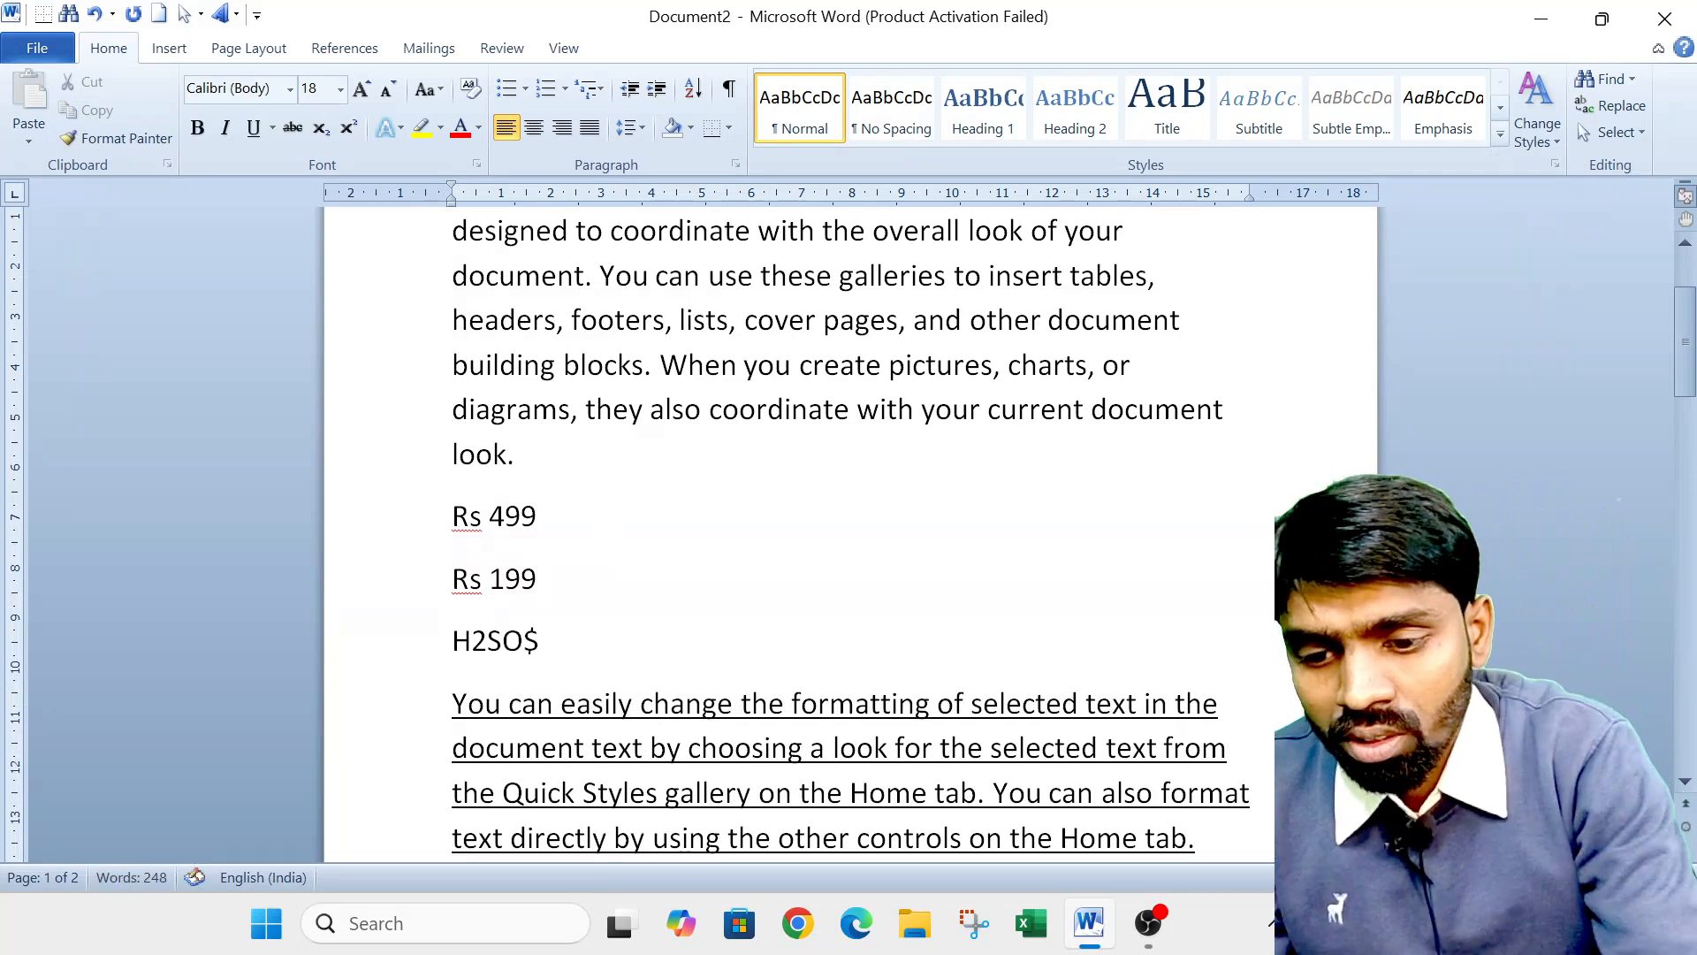
key("BackSpace")
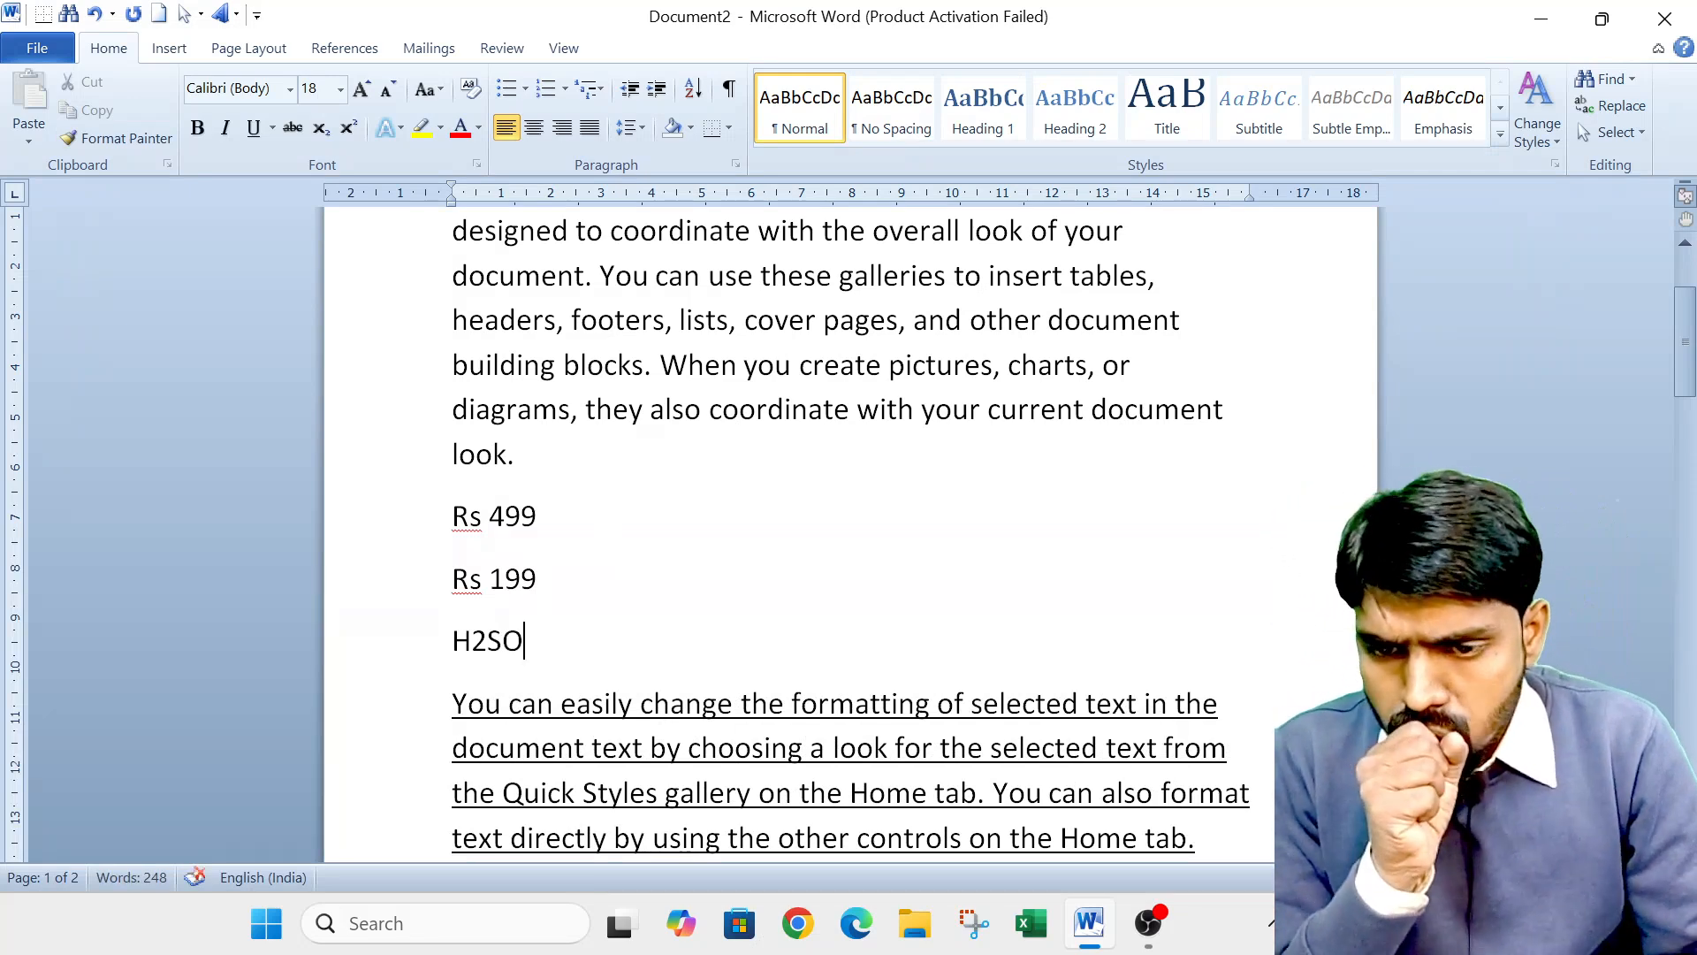
type("4")
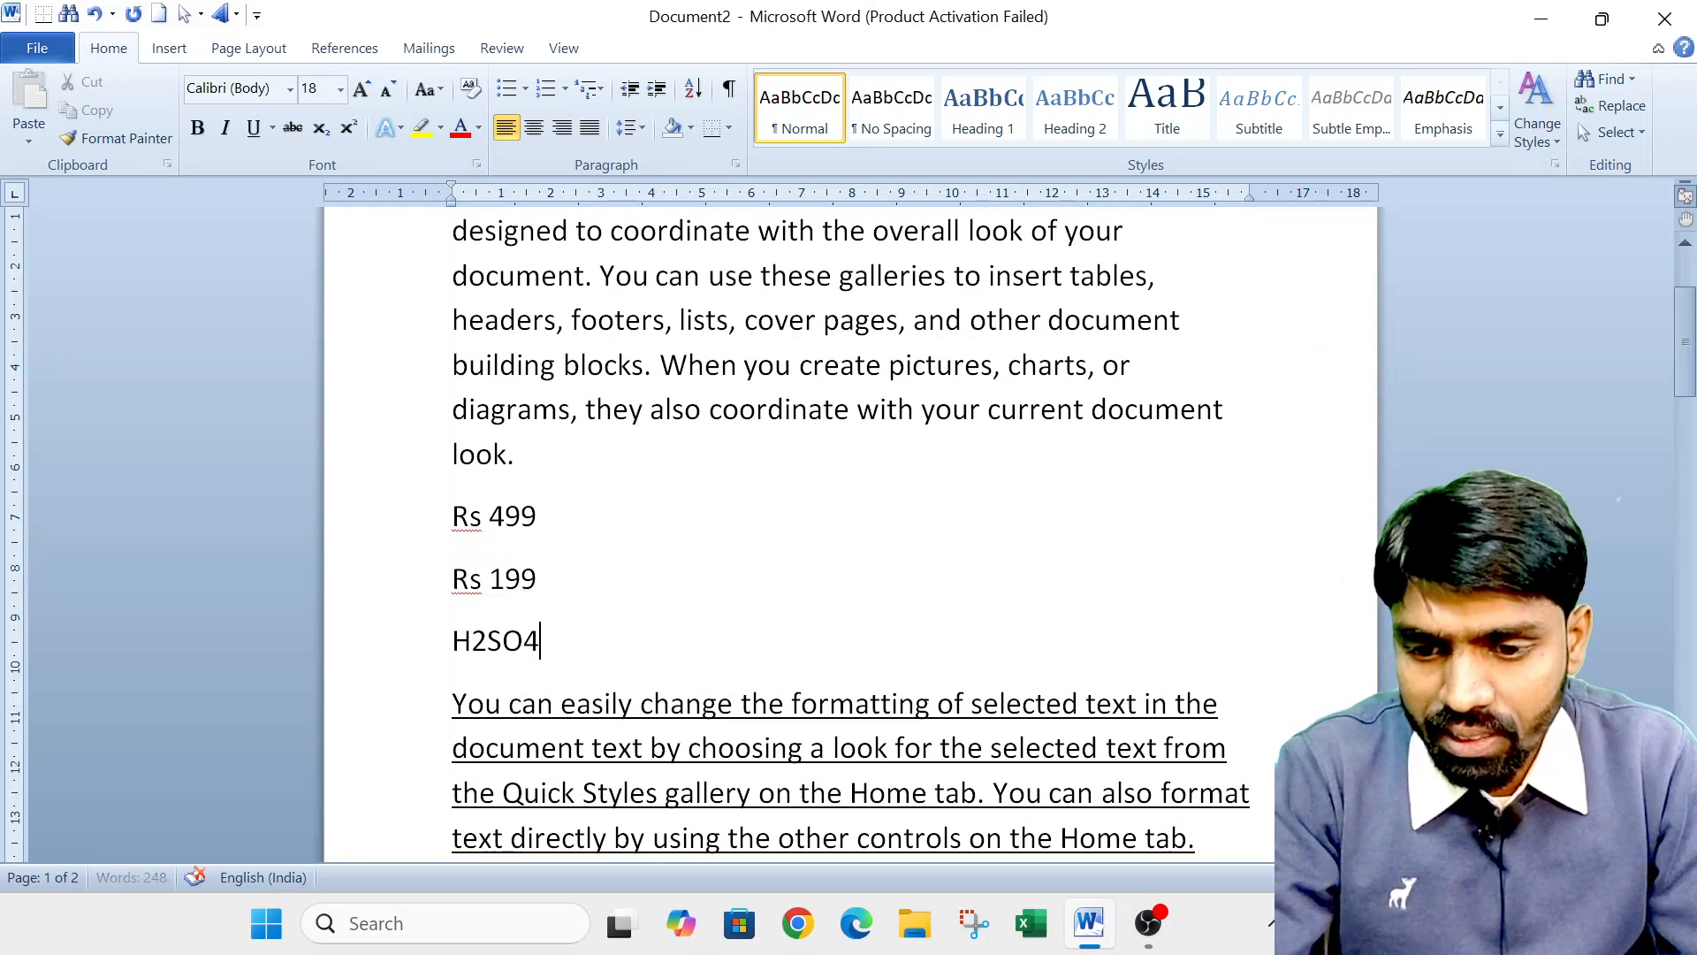
left_click(428, 642)
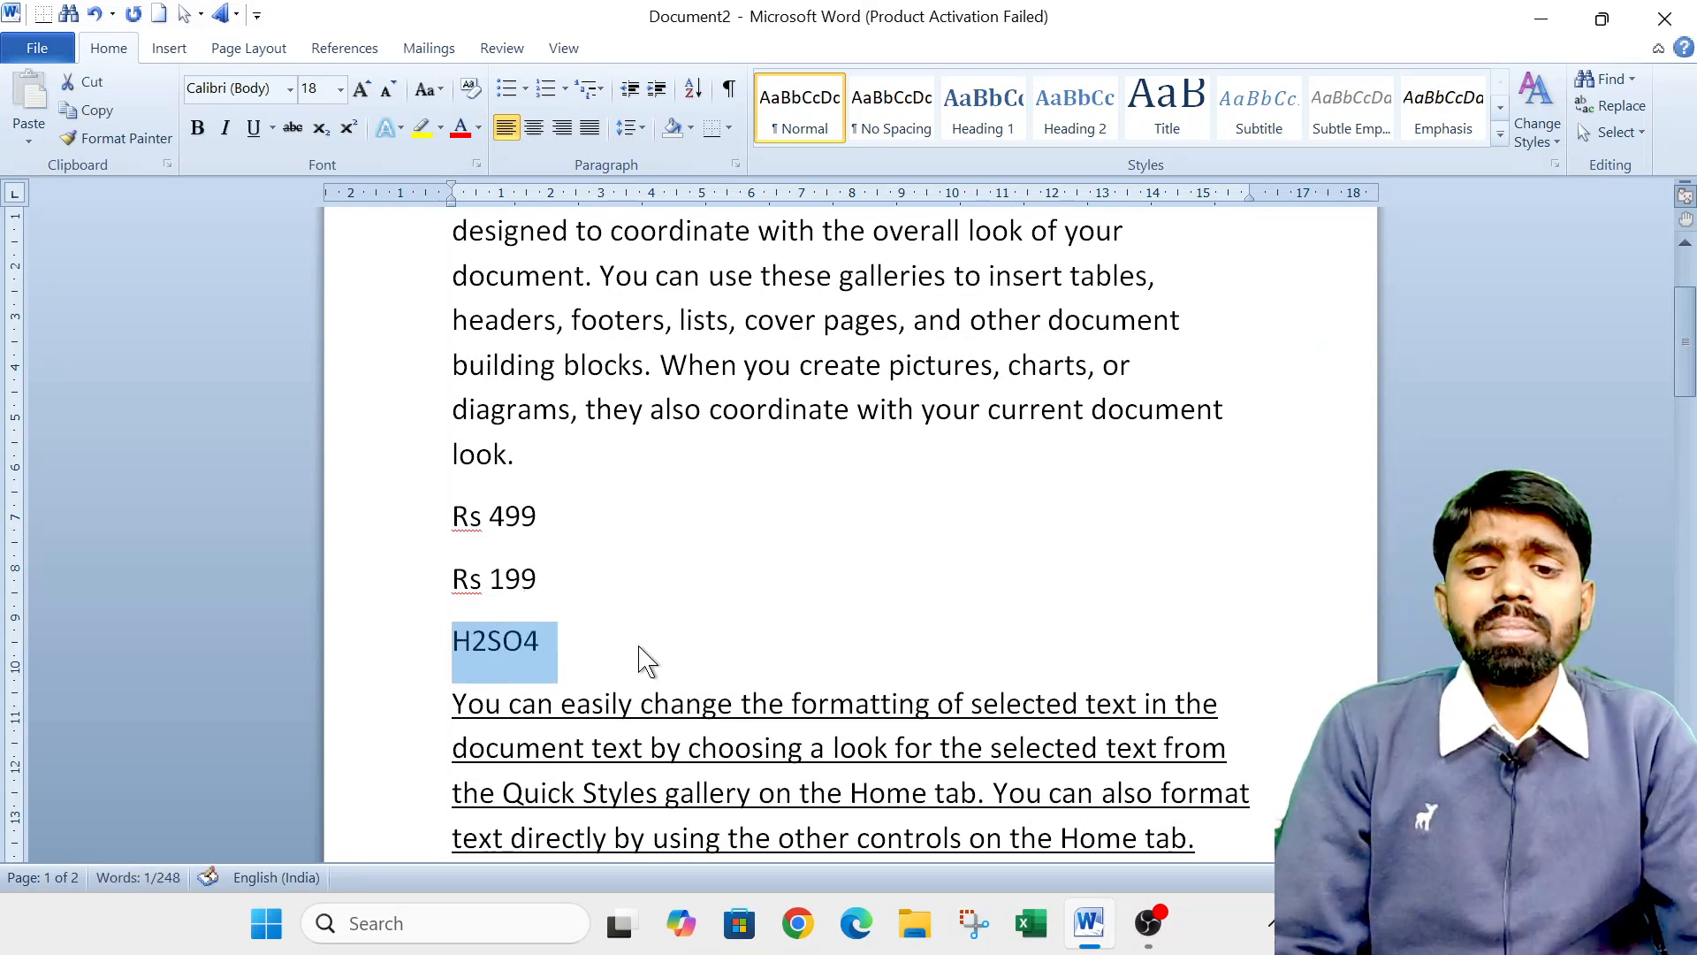
left_click(544, 643)
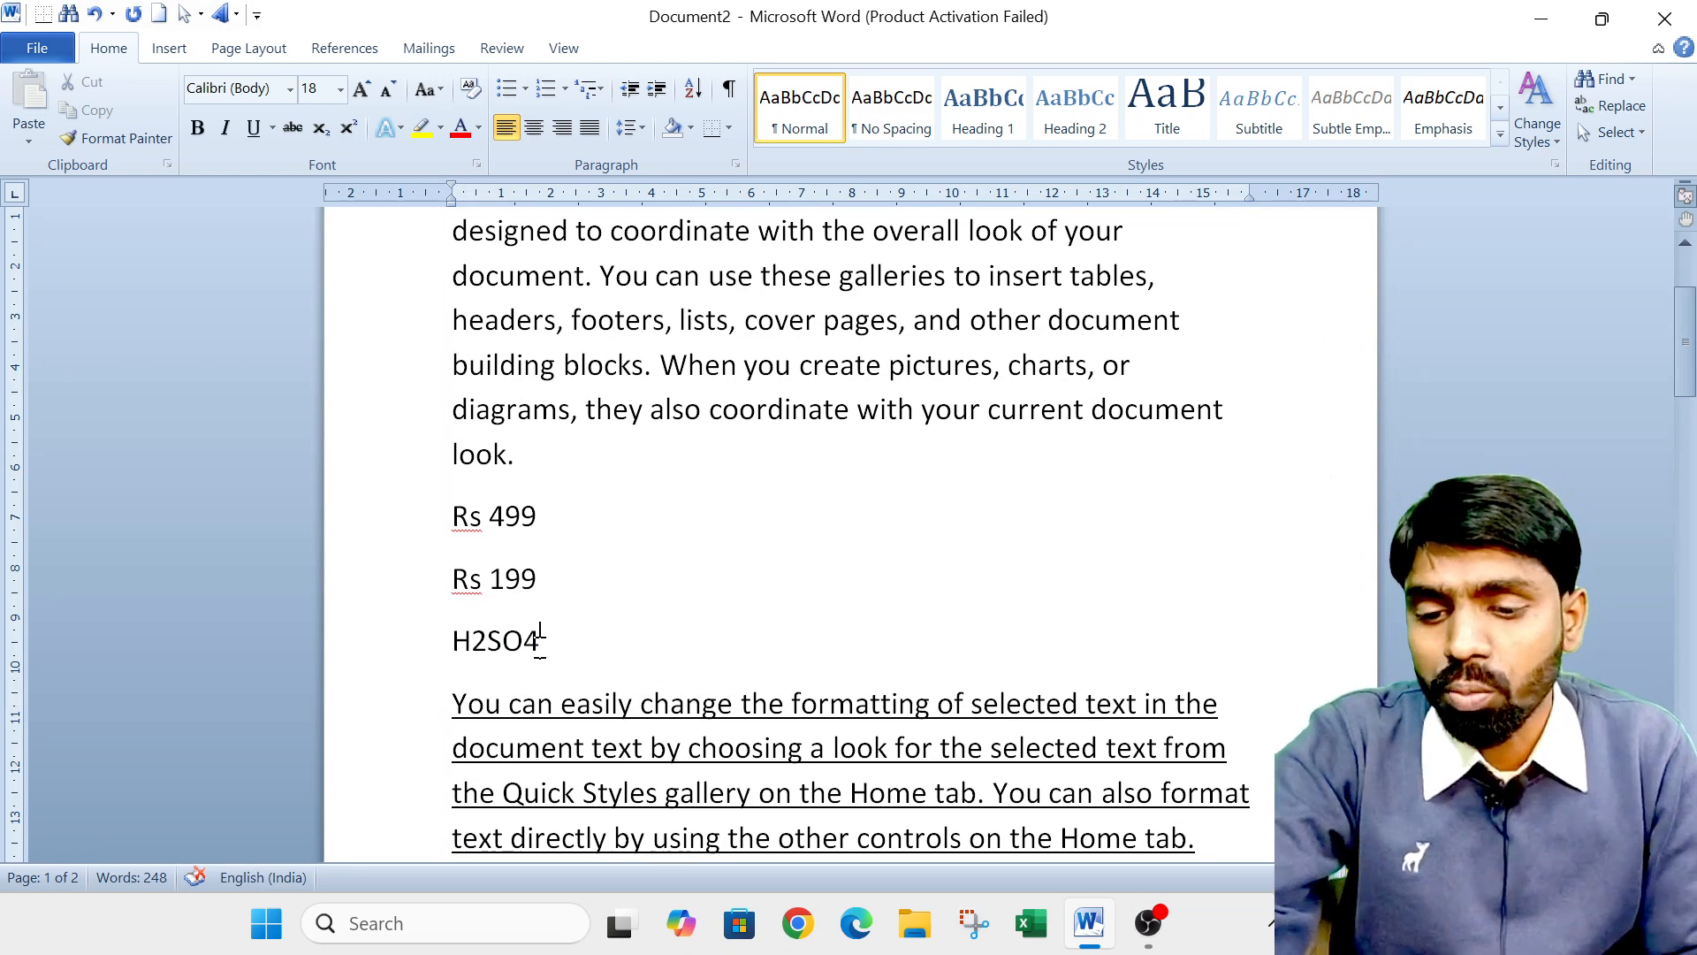
mouse_move(1073, 268)
left_mouse_down()
mouse_move(1074, 320)
mouse_move(1105, 321)
left_mouse_up()
mouse_move(1074, 297)
left_mouse_down()
mouse_move(1108, 292)
mouse_move(1142, 337)
left_mouse_up()
mouse_move(1179, 260)
left_mouse_down()
mouse_move(1184, 303)
mouse_move(1165, 315)
left_mouse_up()
left_click_drag(1215, 284, 1251, 332)
mouse_move(1254, 298)
left_mouse_down()
mouse_move(1262, 316)
mouse_move(1167, 316)
left_mouse_up()
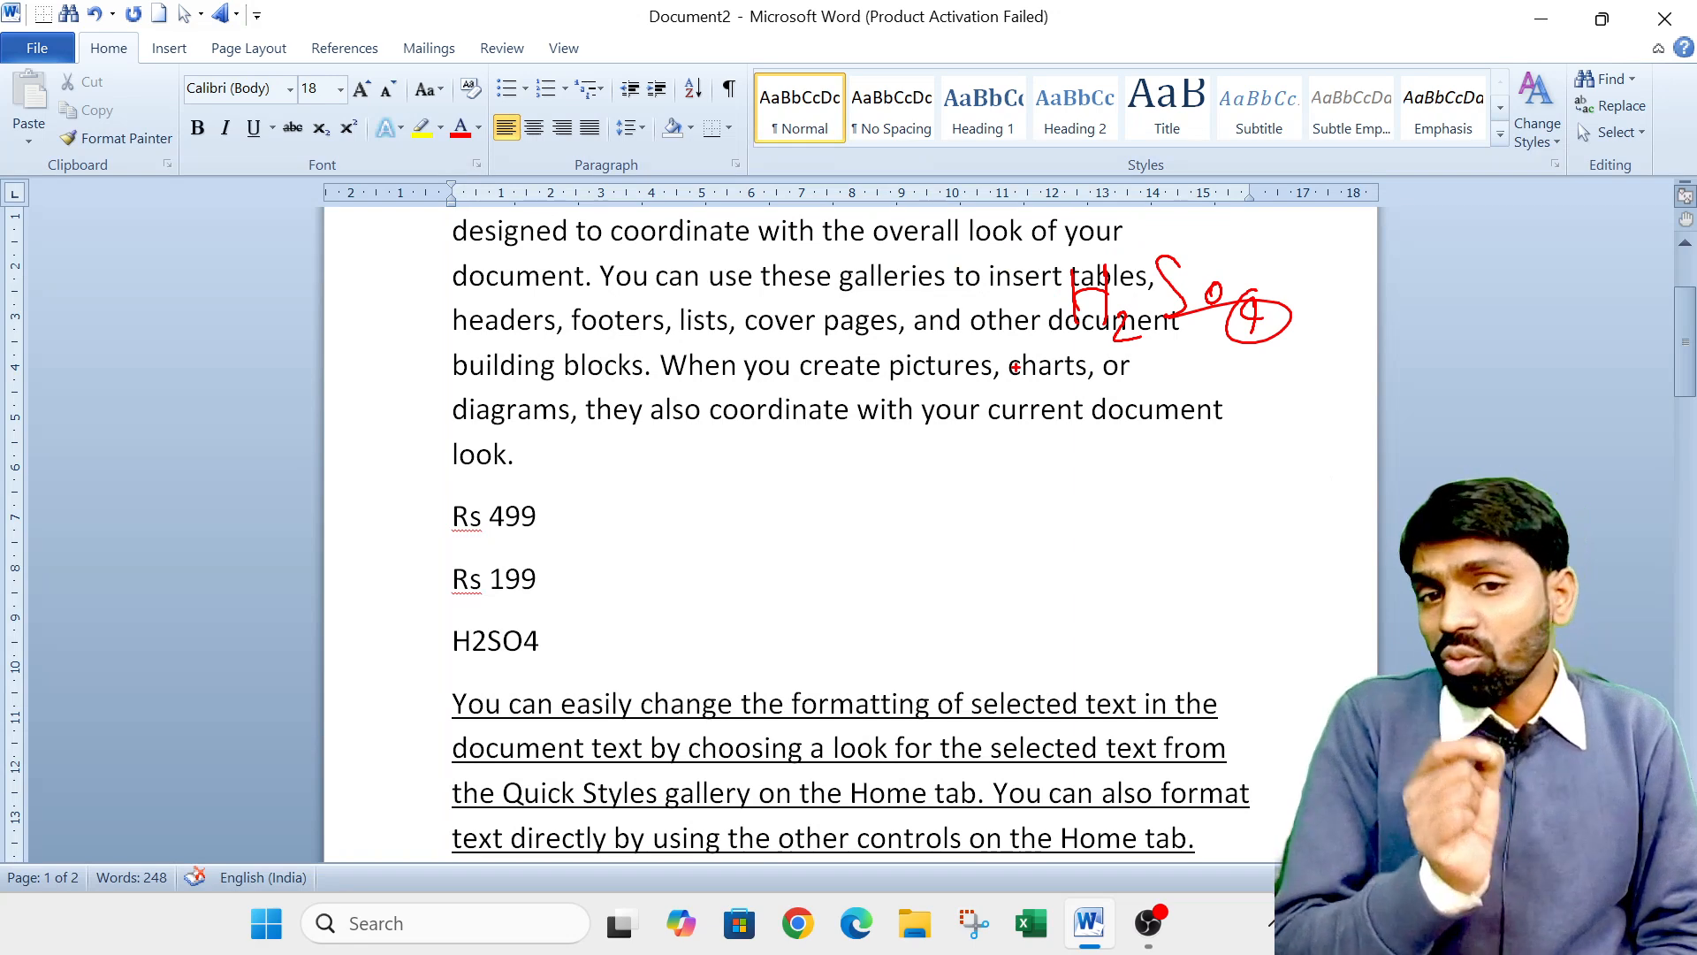
key("Escape")
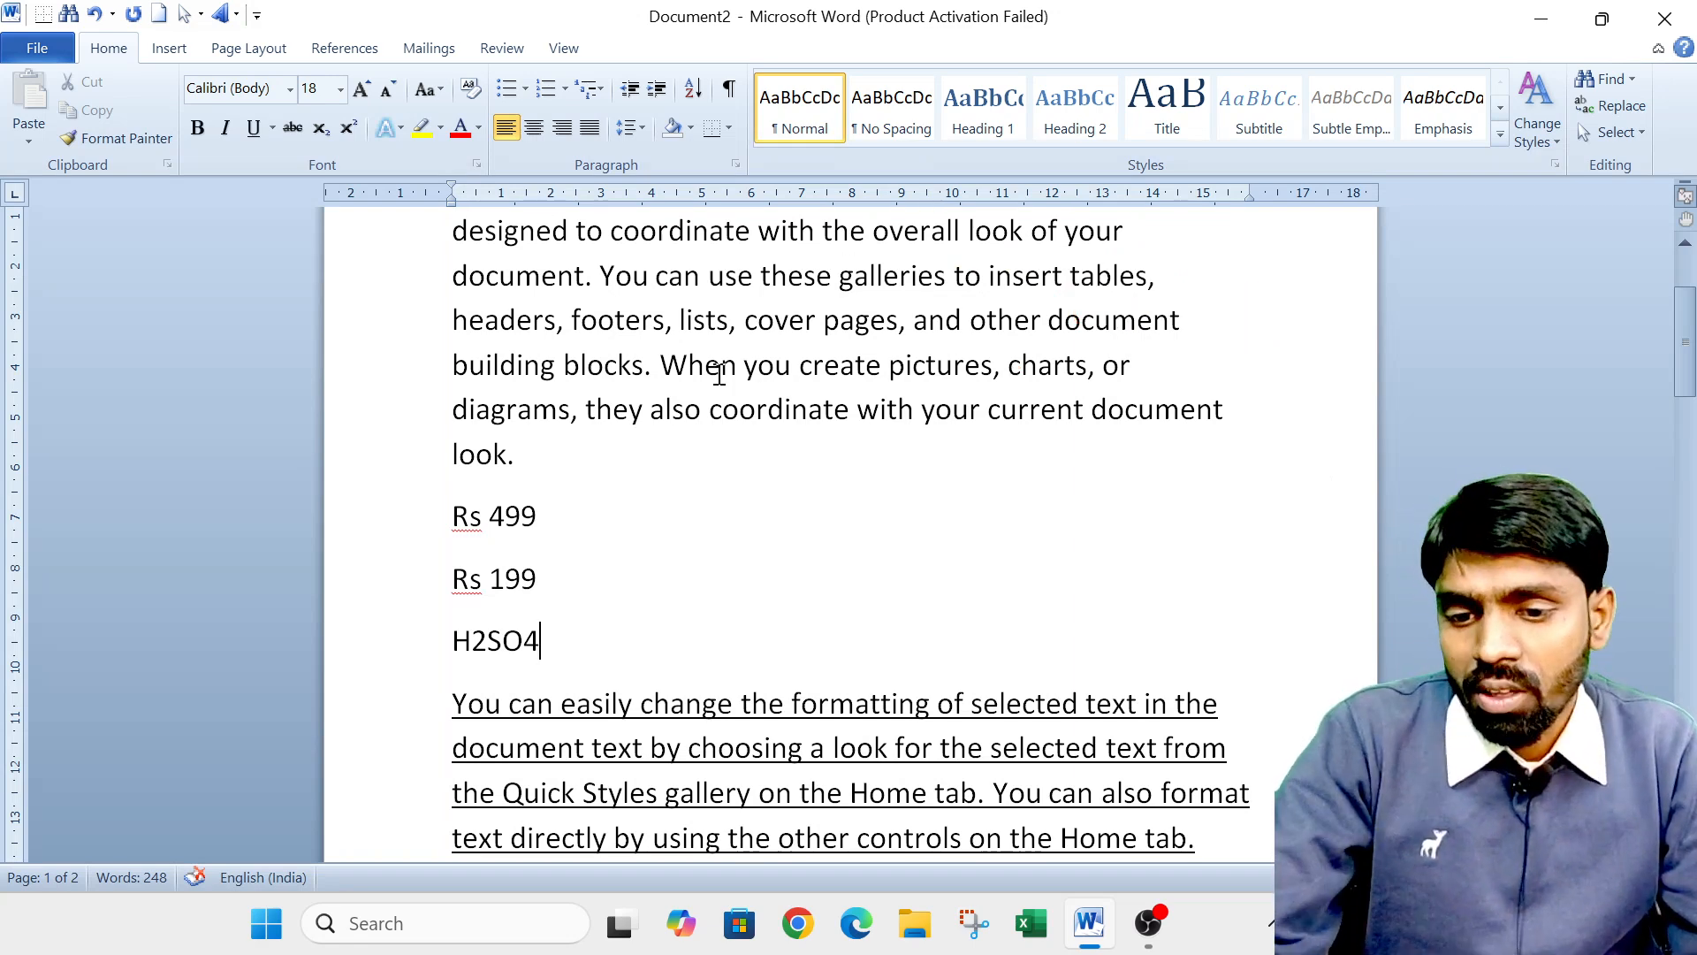
Format the 2 and the 4 in the chemical formula "H2SO4" as subscript.
left_click_drag(471, 643, 488, 644)
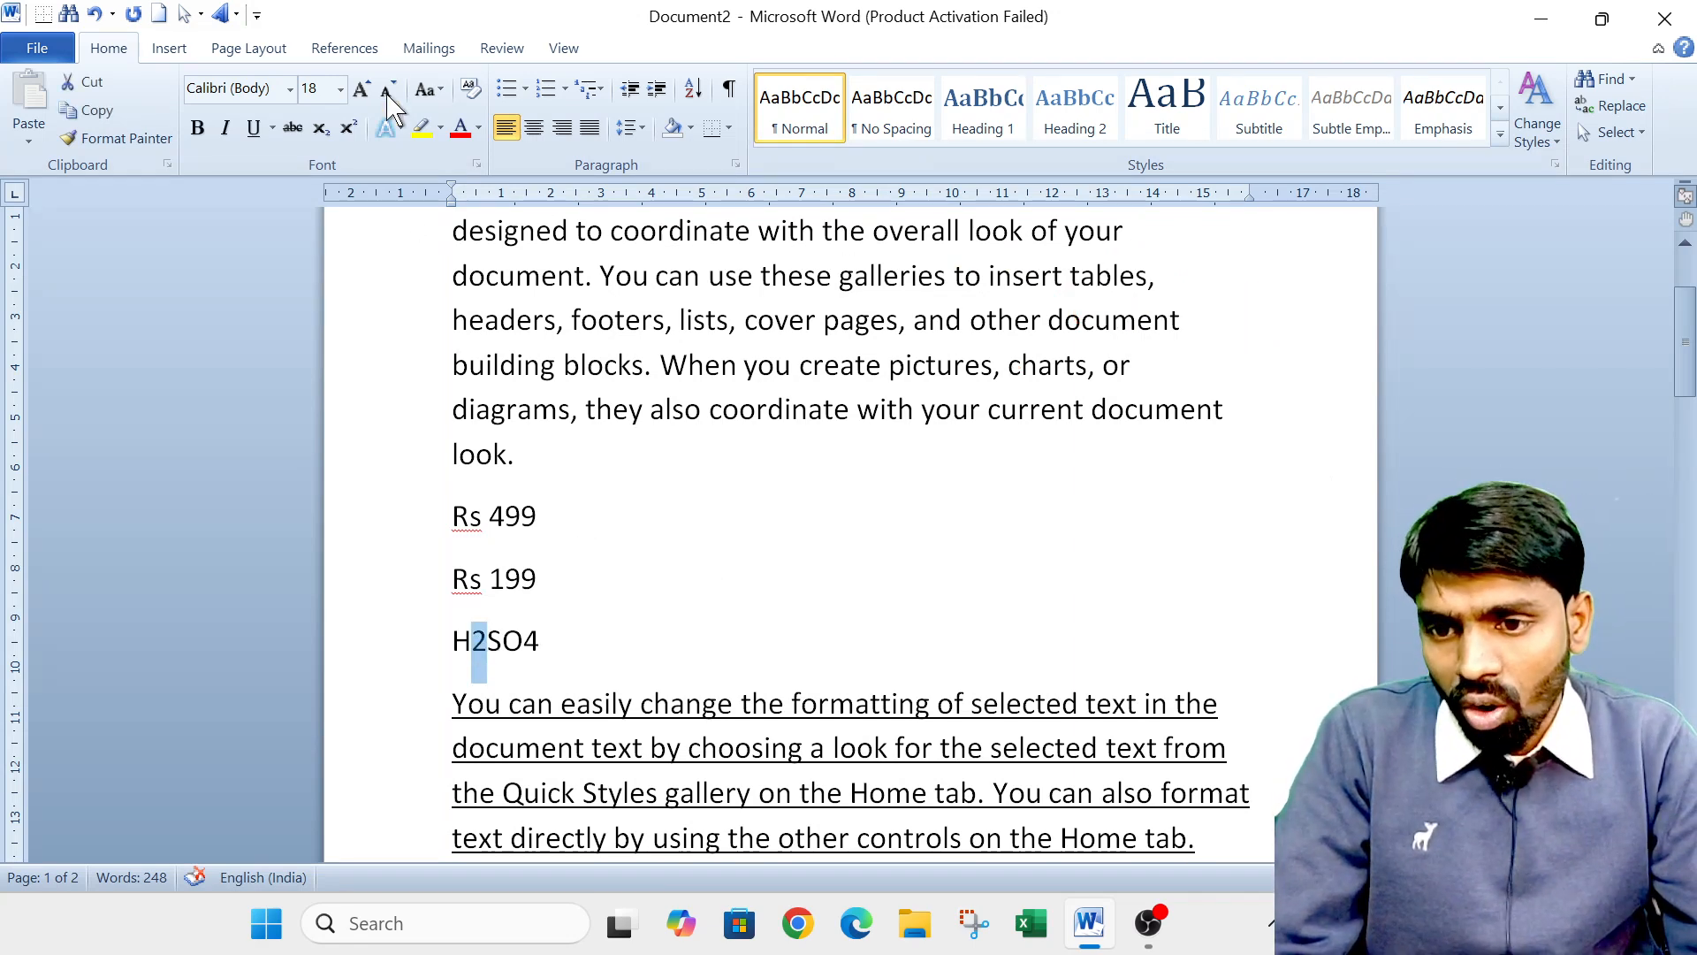
left_click(320, 129)
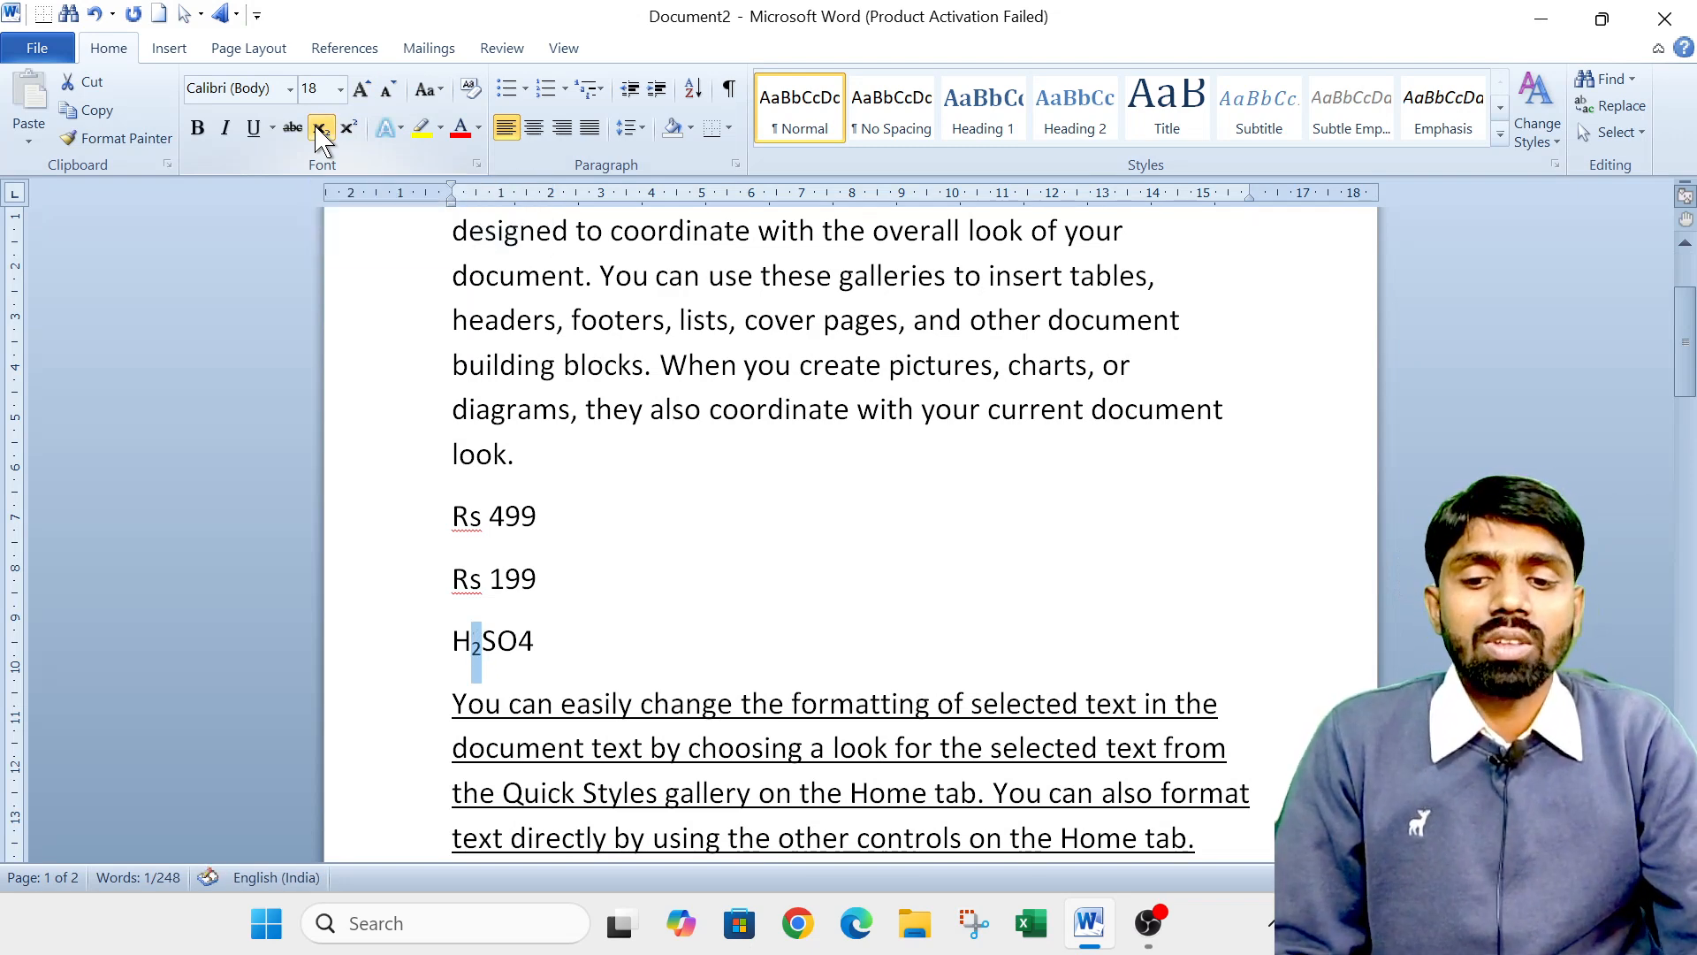
left_click(519, 642)
double_click(519, 643)
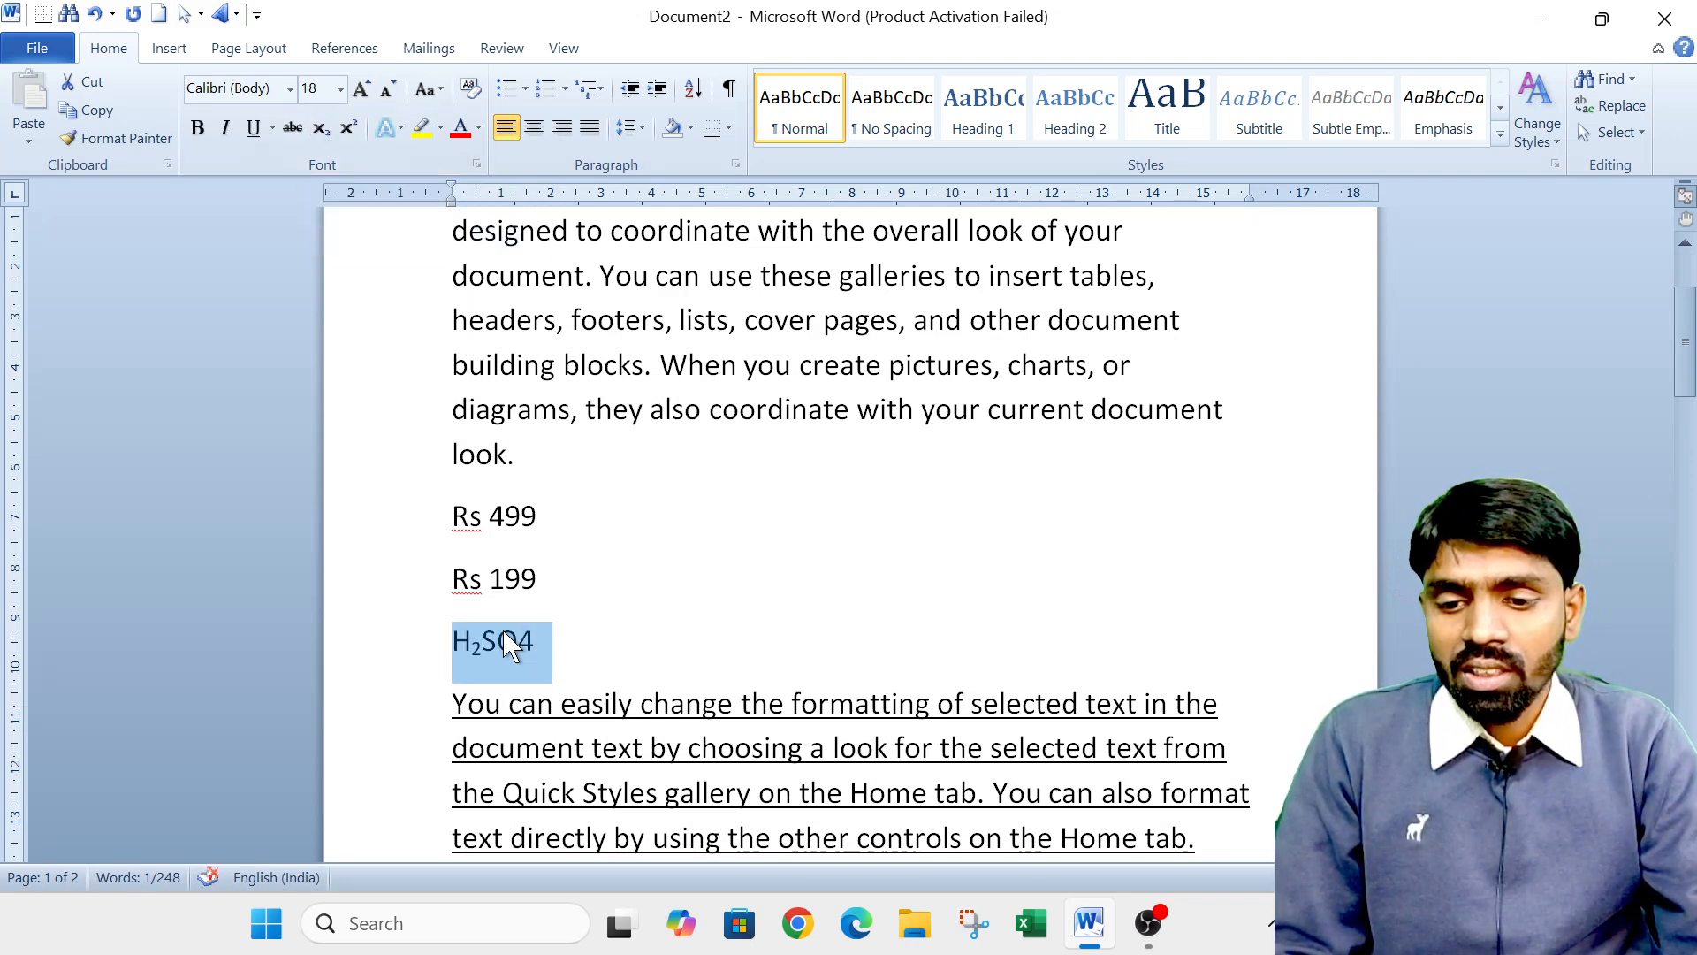
left_click(511, 644)
left_click_drag(519, 652, 534, 649)
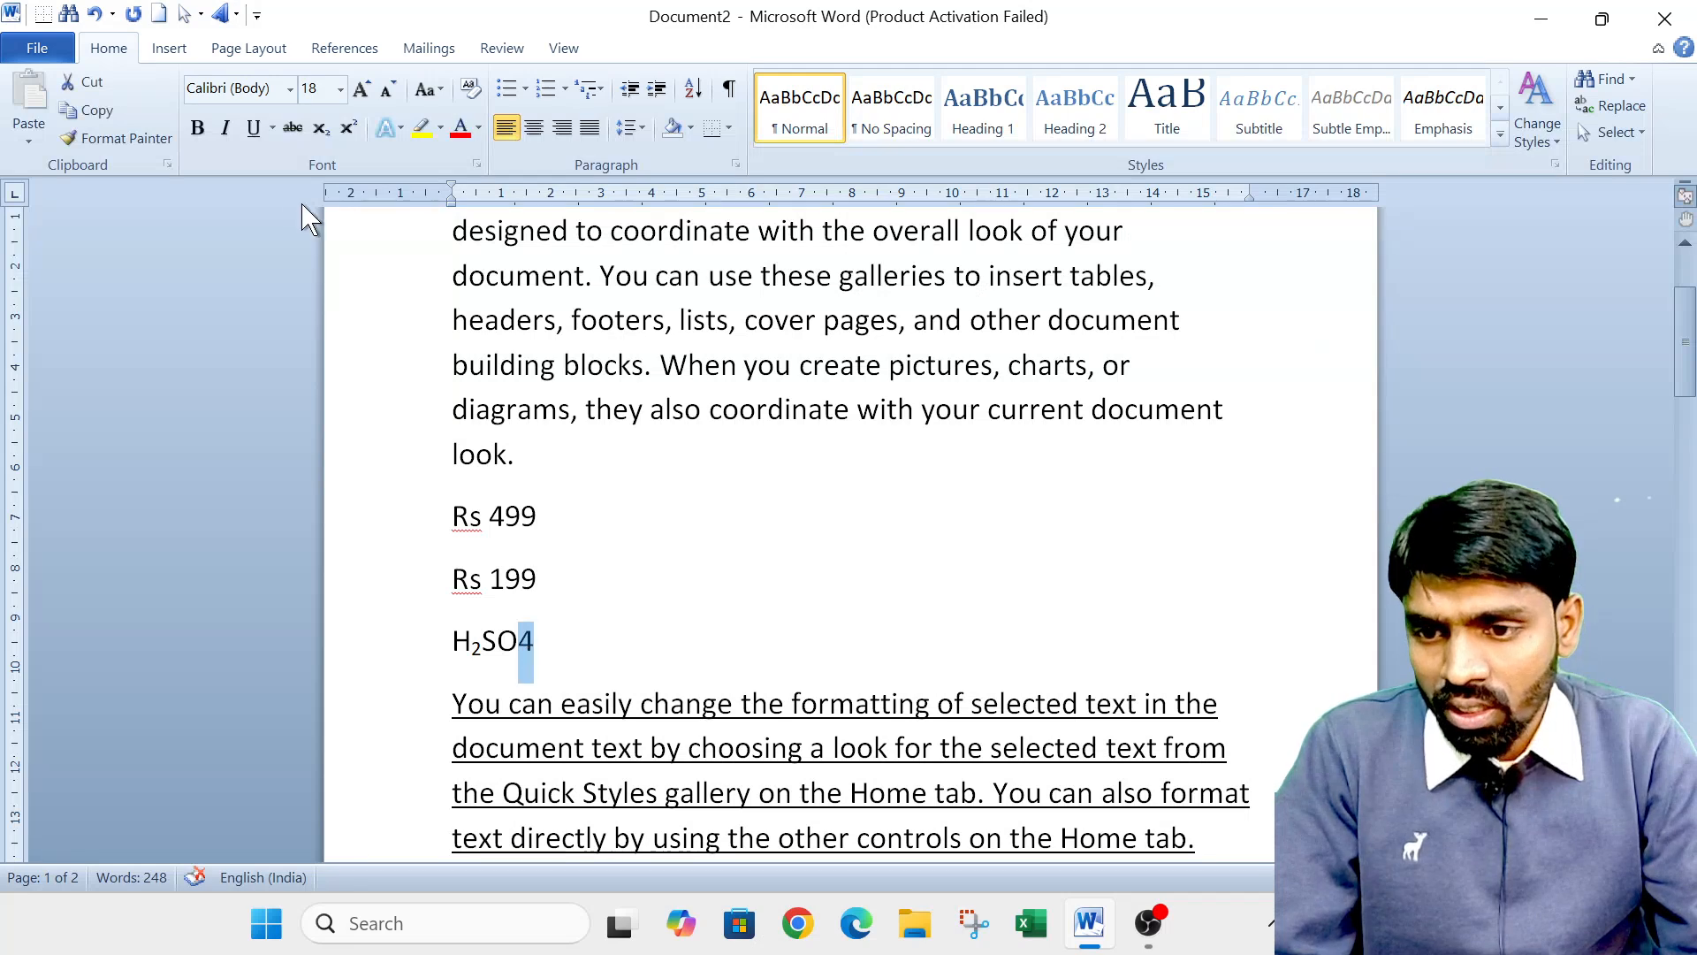
left_click(321, 130)
left_click(618, 646)
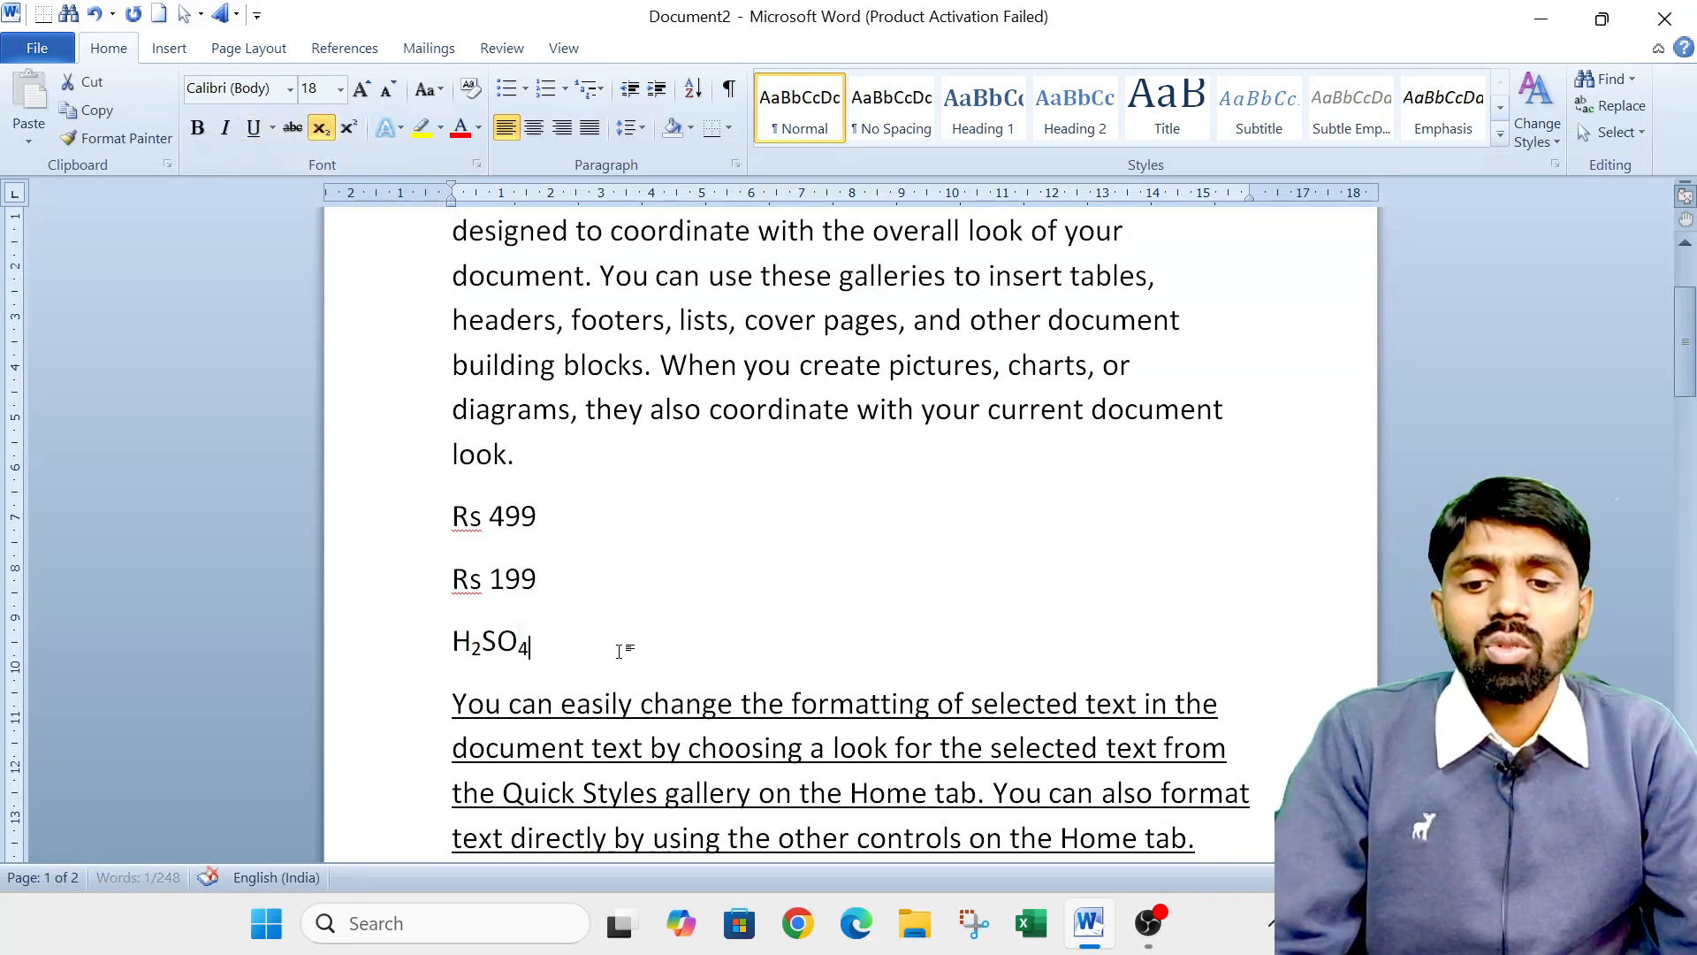
Start a new line below the sulfuric acid formula and launch the Cursor Highlighter app.
key("Return")
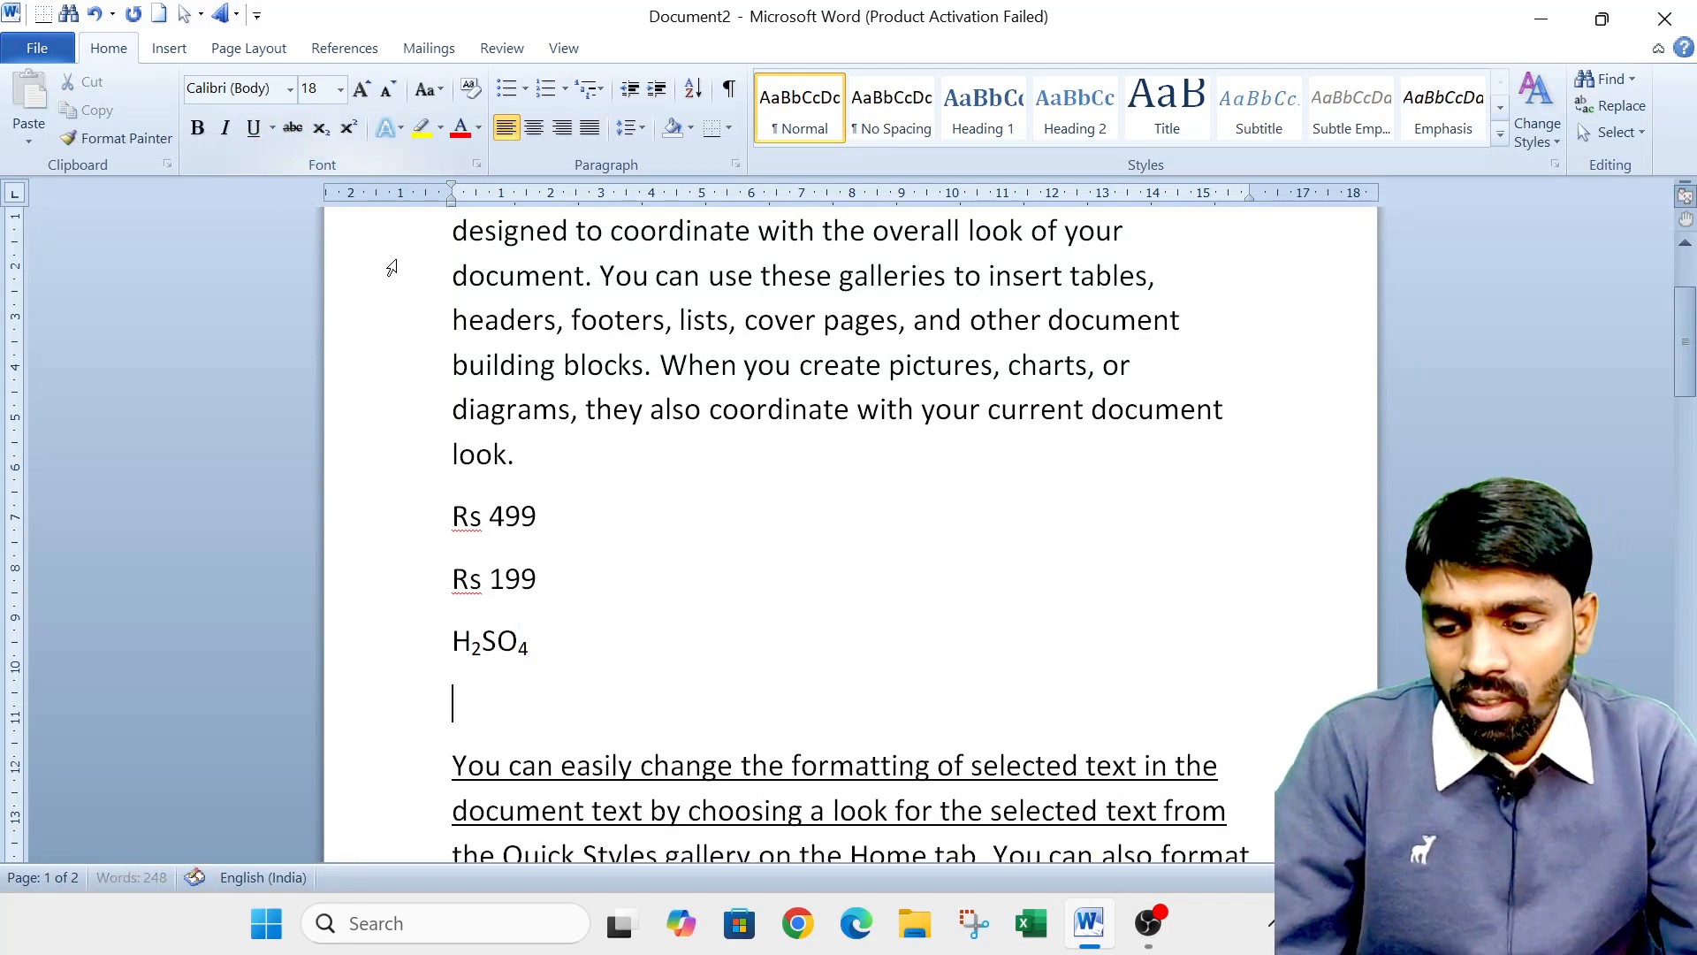
key("super")
type("cu")
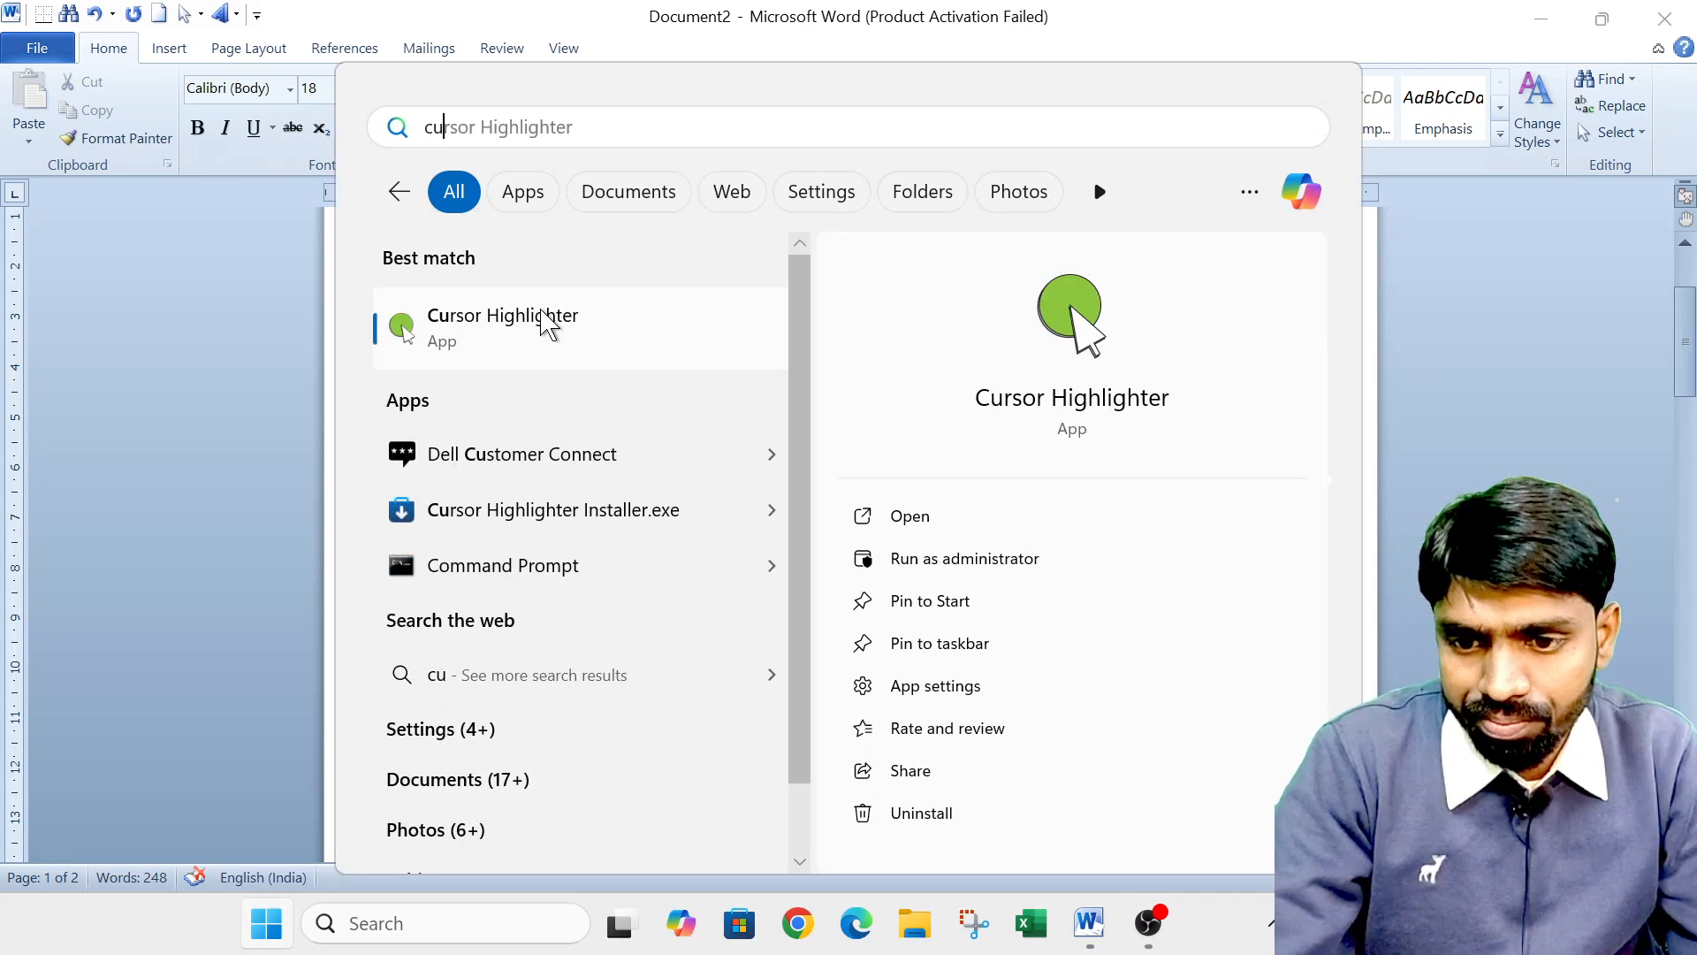
key("Return")
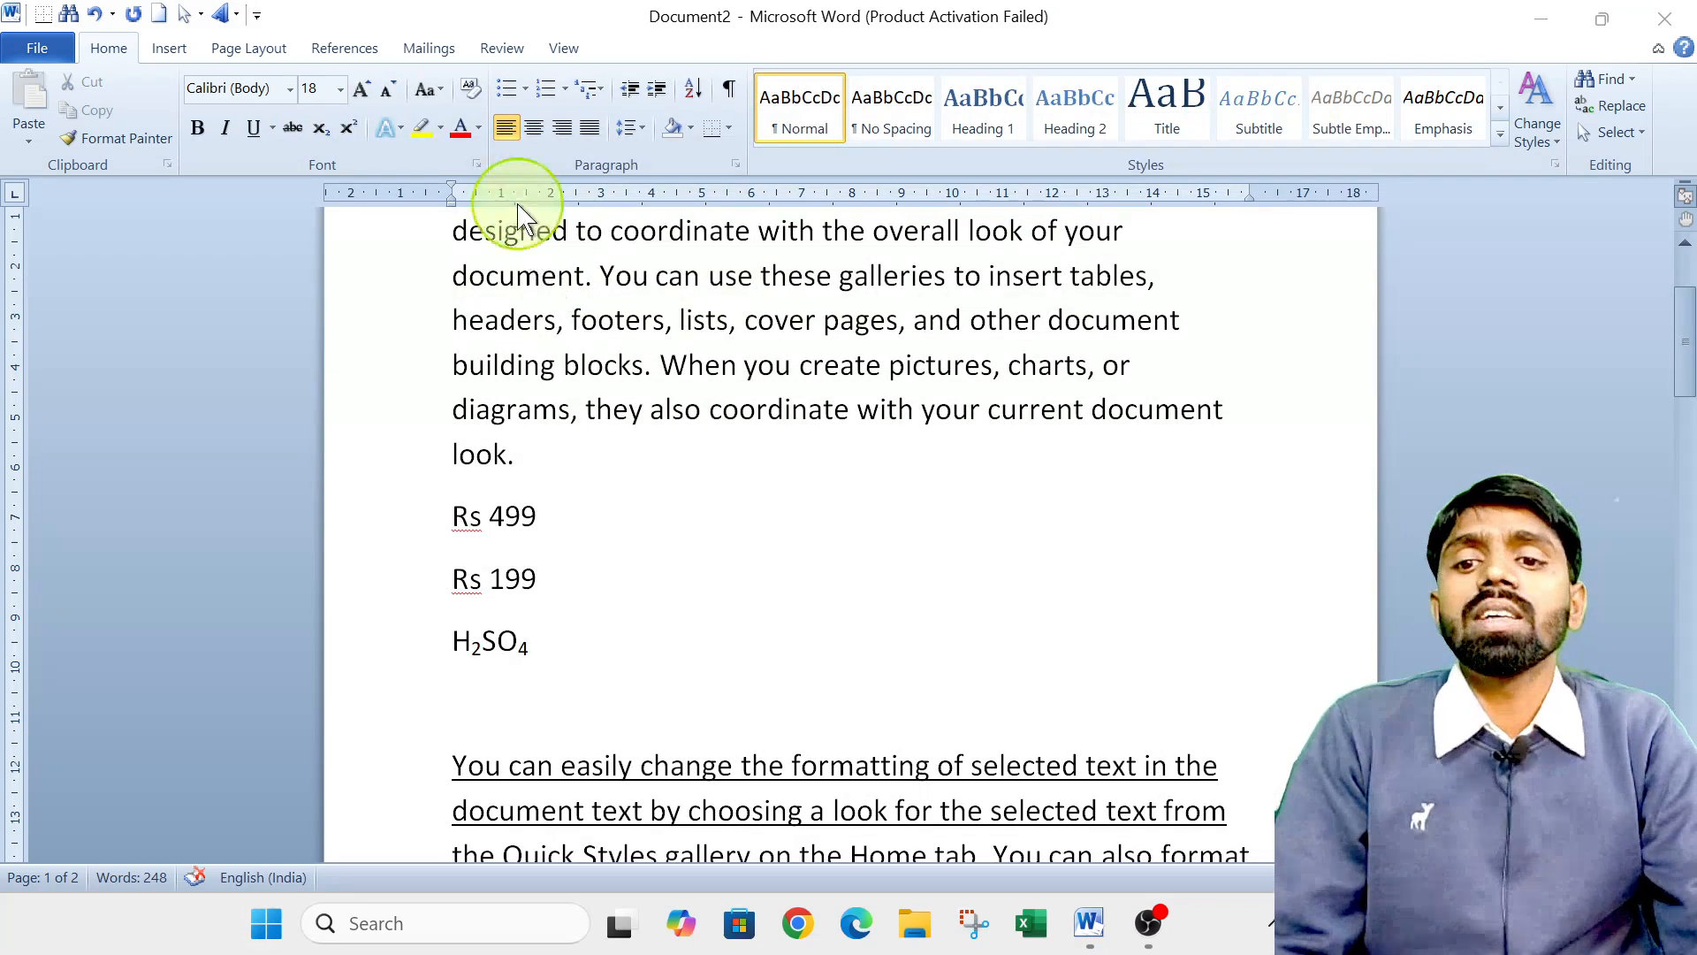
Enter "10th" on the empty line below the formula and format its "th" as superscript.
left_click(351, 131)
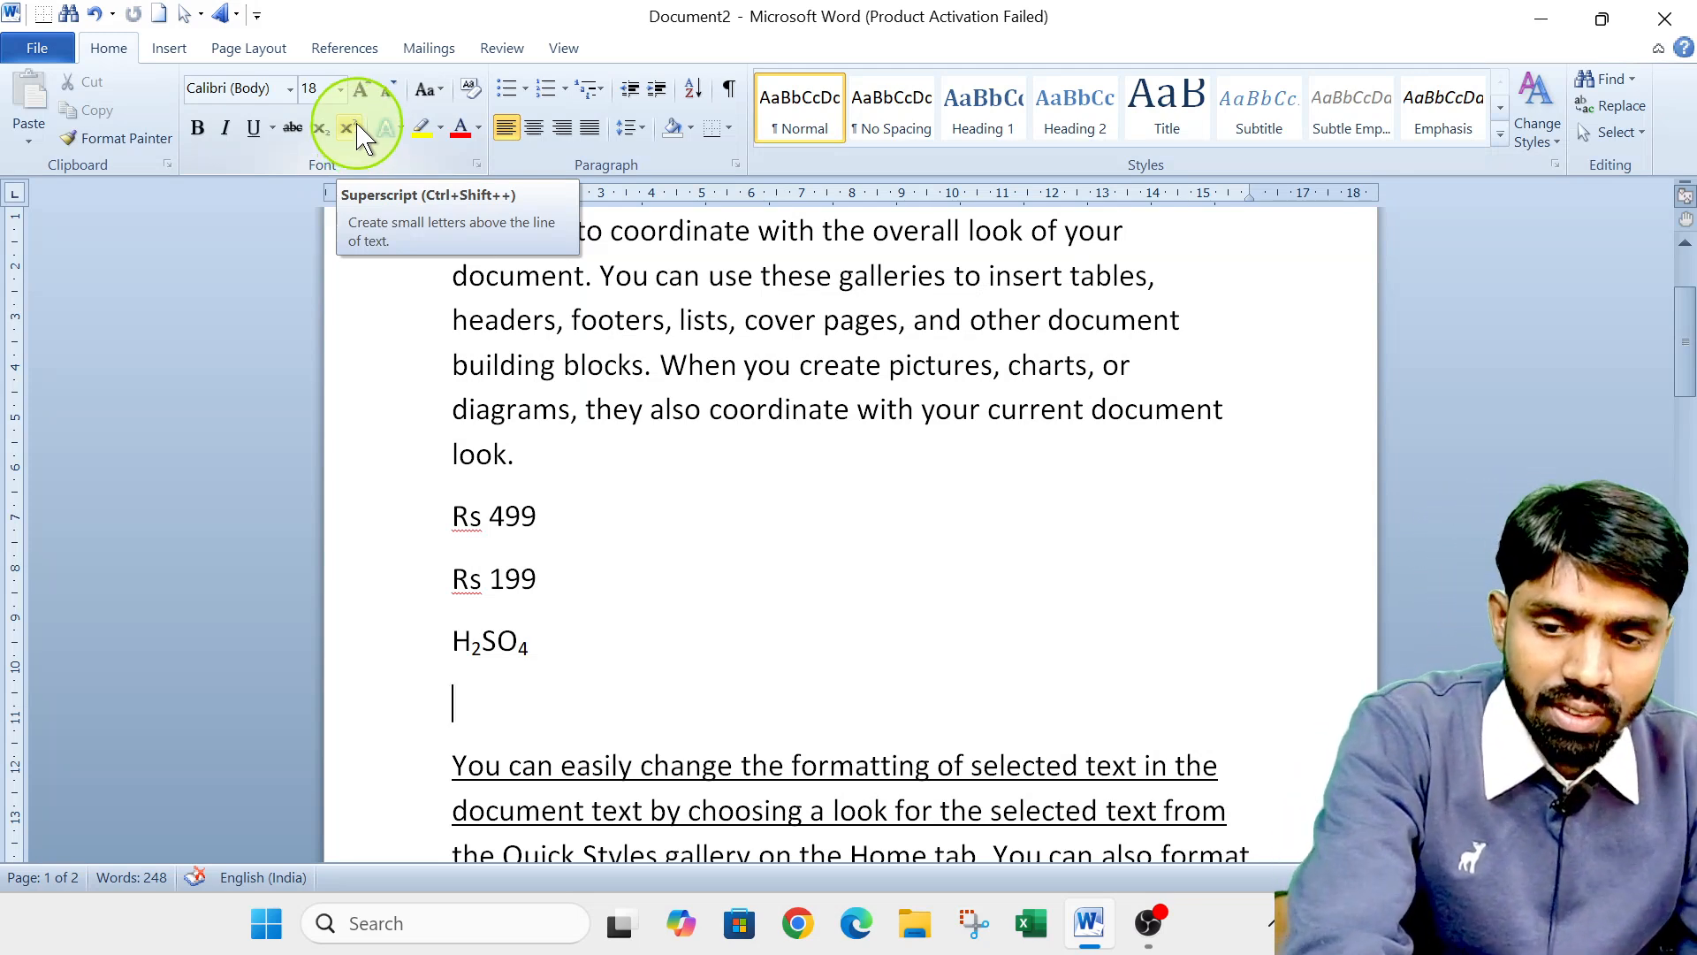
type("10th")
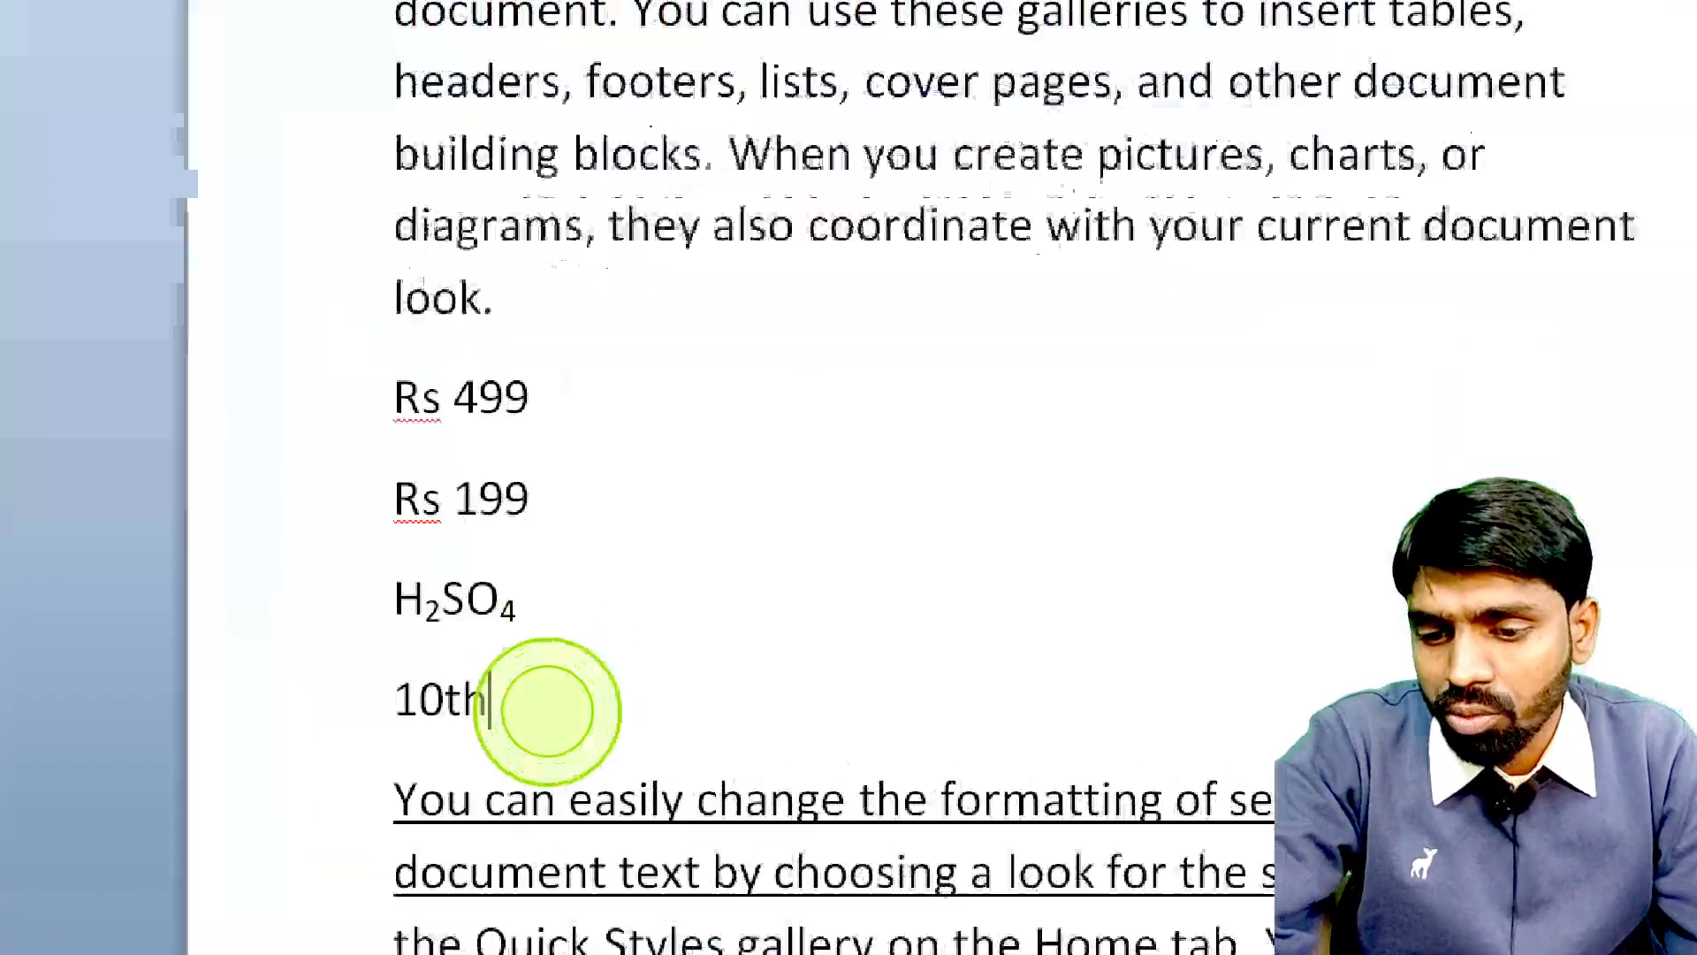
left_click_drag(452, 692, 623, 803)
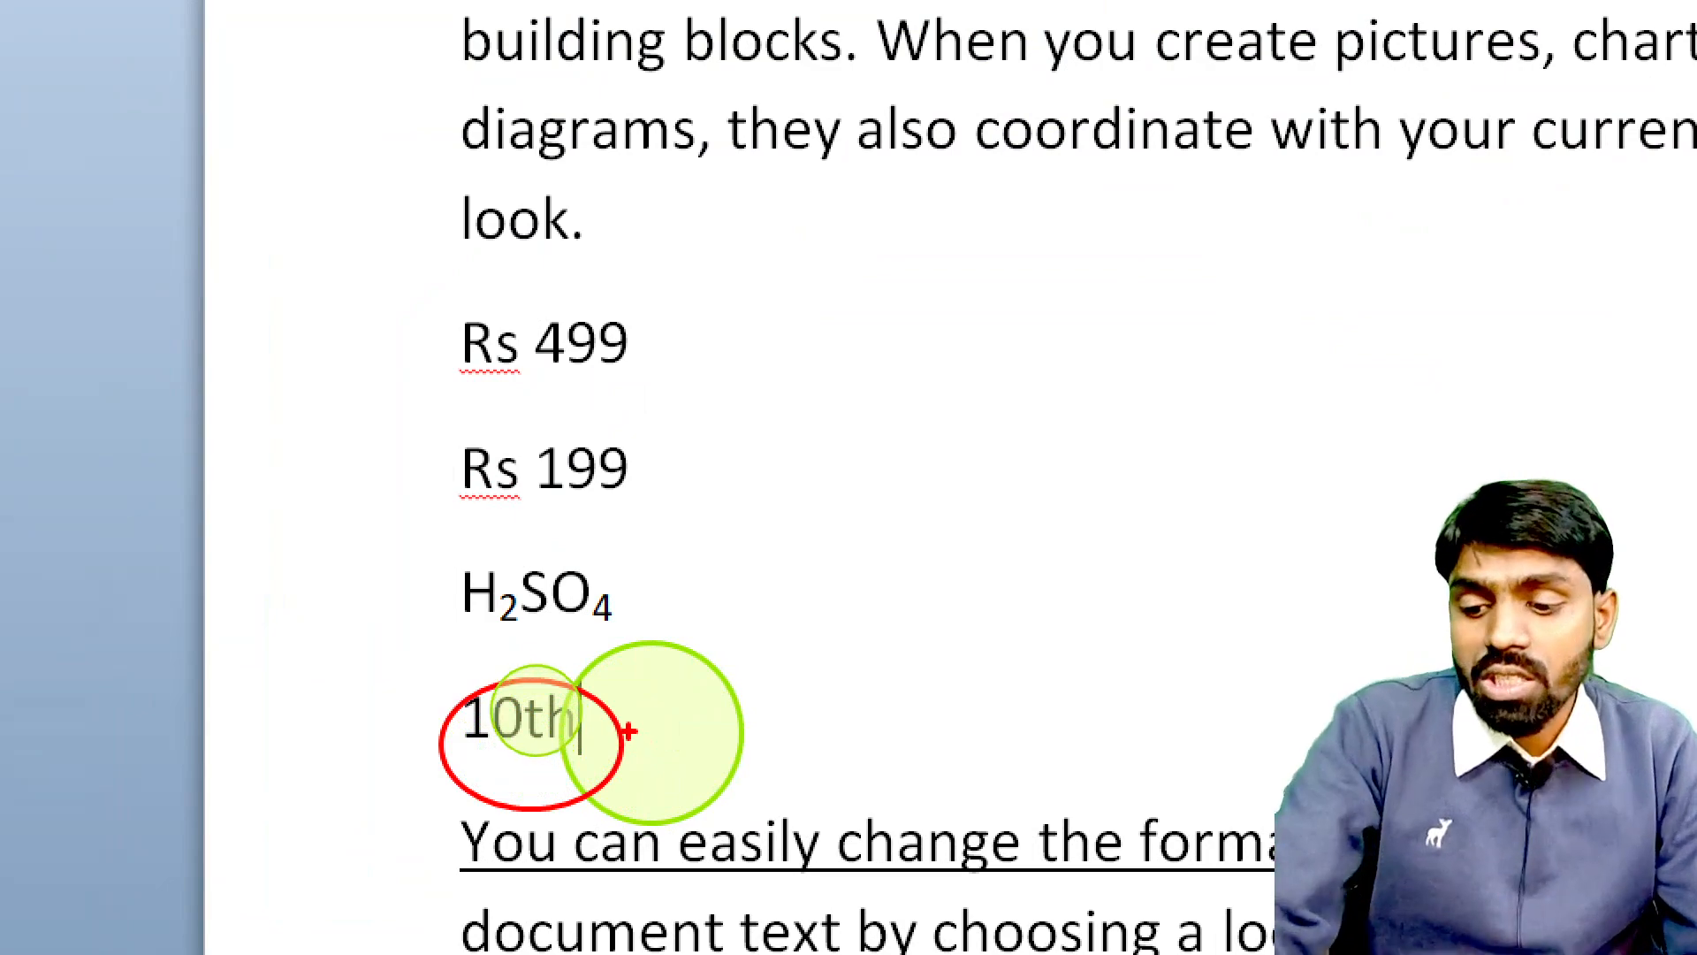
key("Escape")
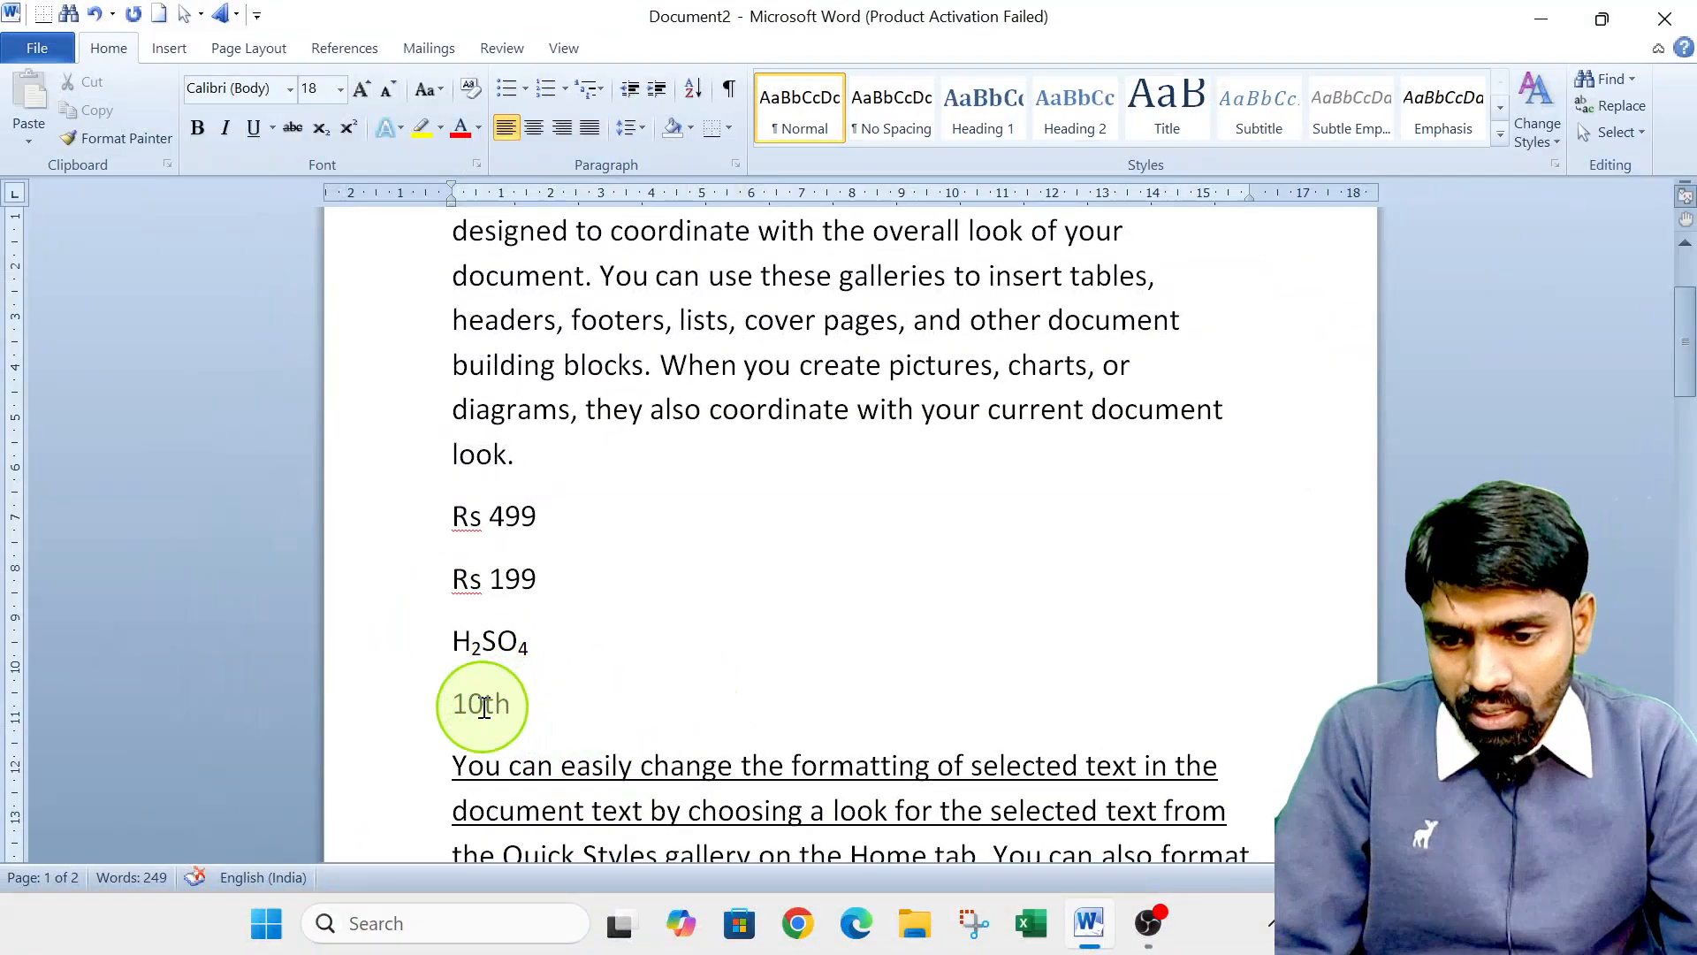
left_click_drag(510, 705, 485, 704)
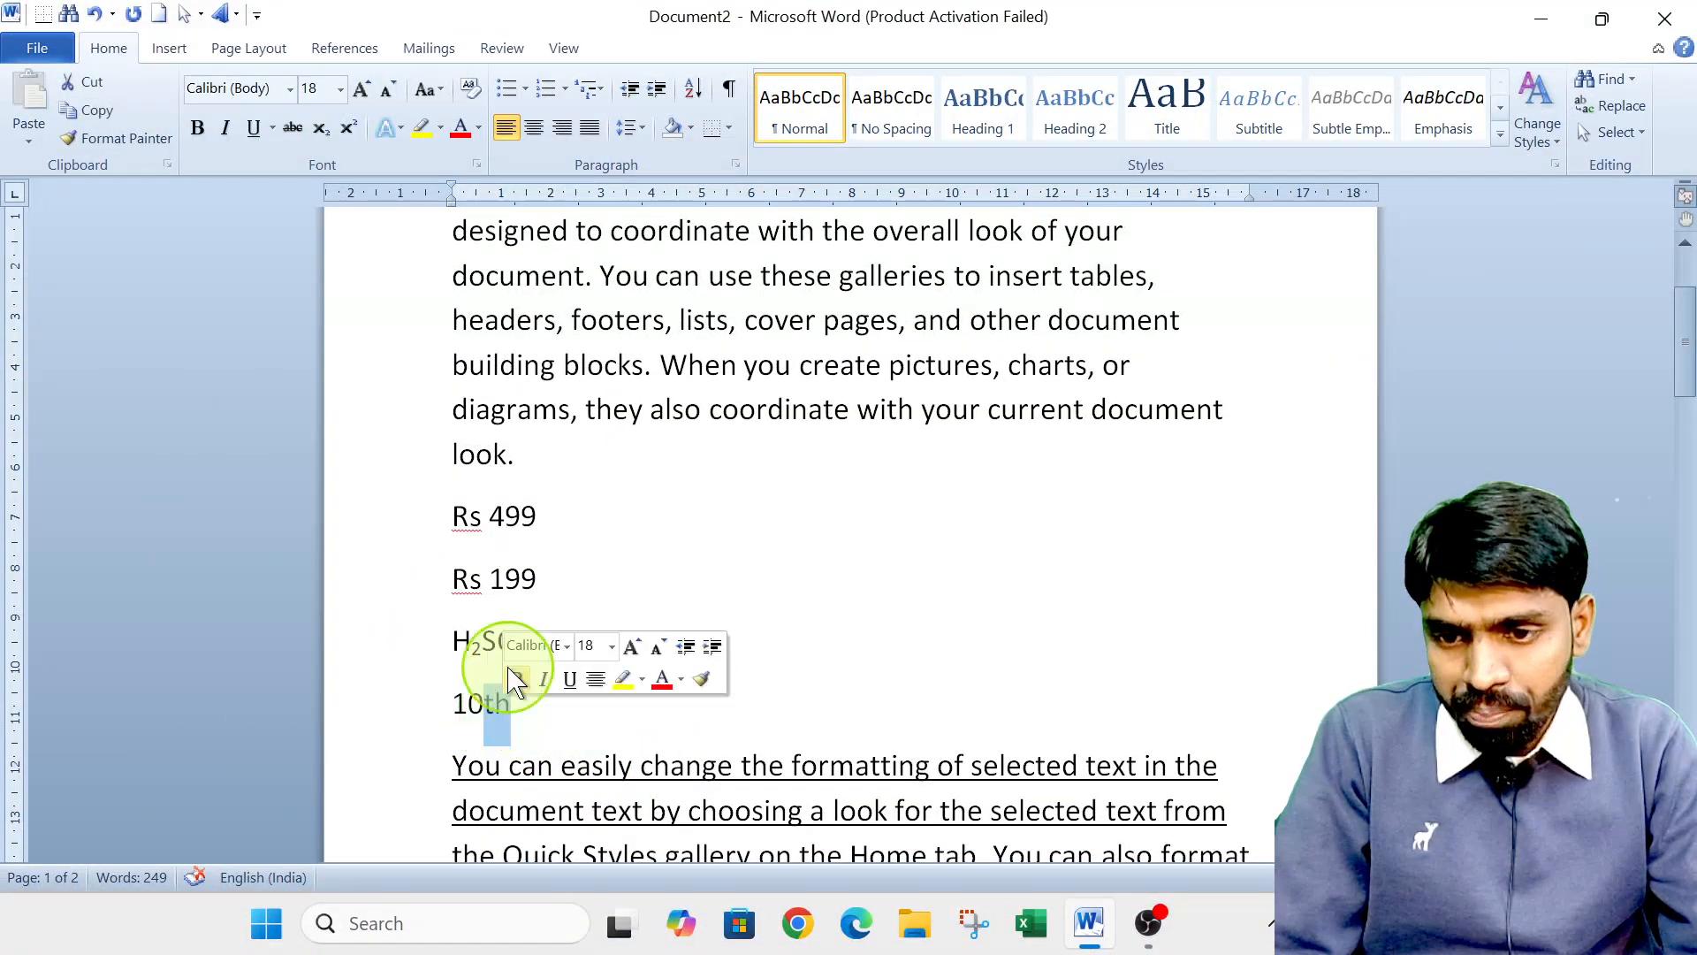
left_click(349, 130)
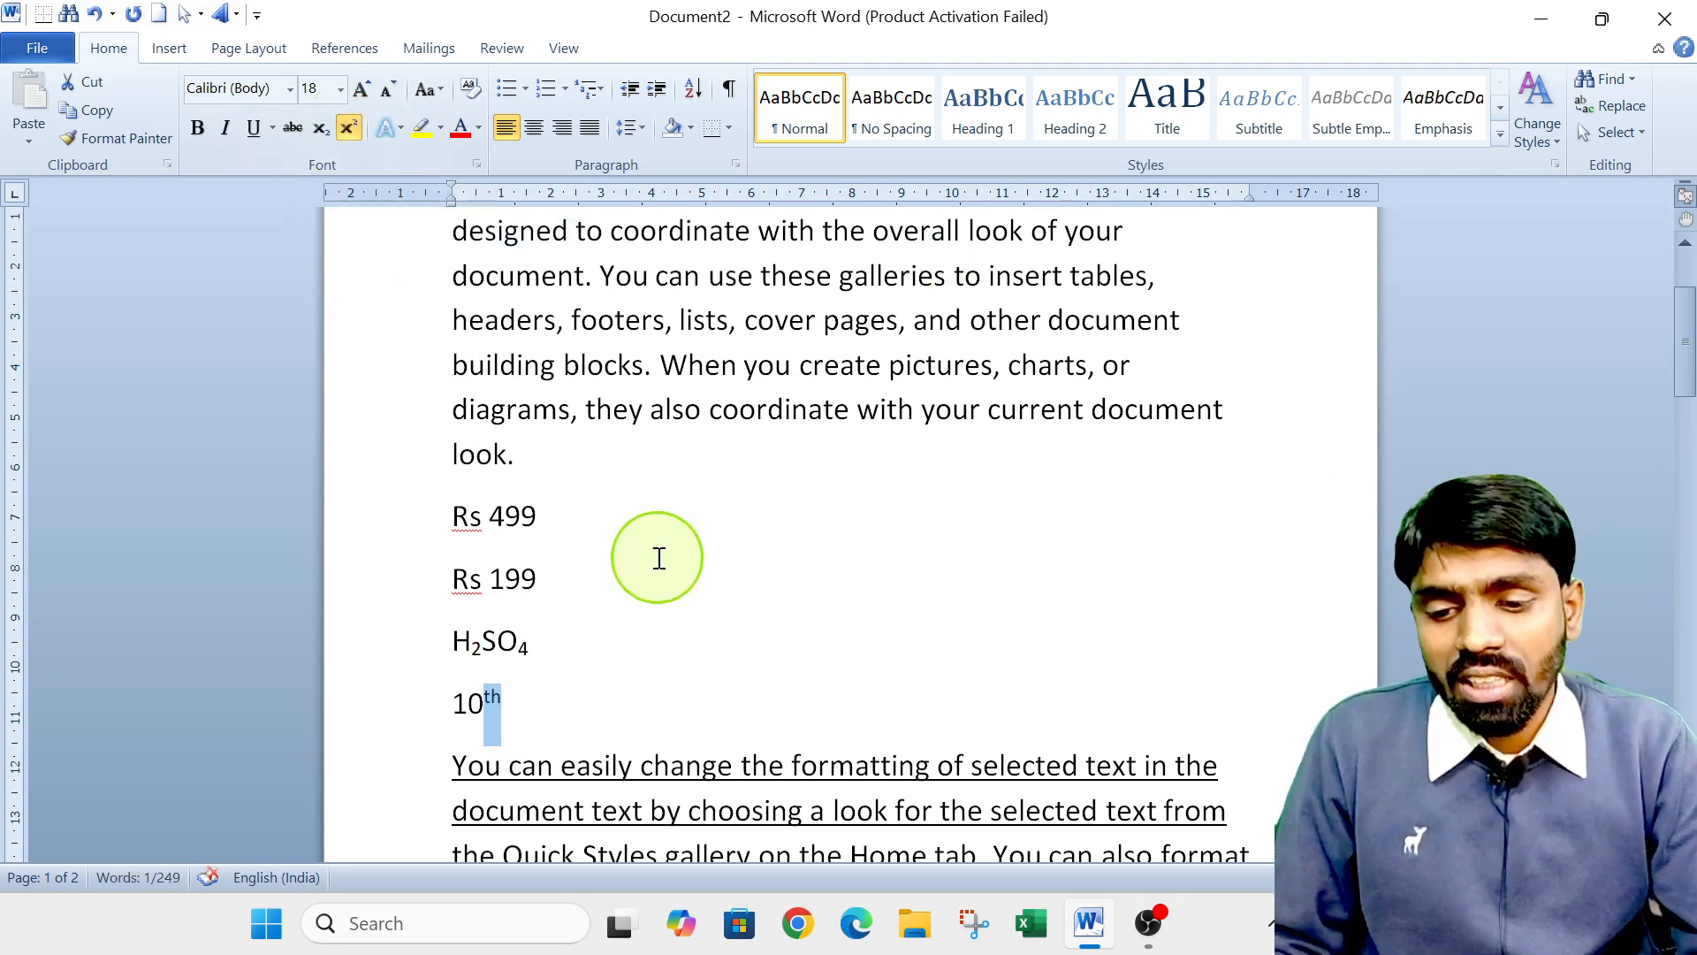
Add a new line below "10th" reading "(a+b)2=a2+b2+2ab".
left_click(579, 696)
key("Return")
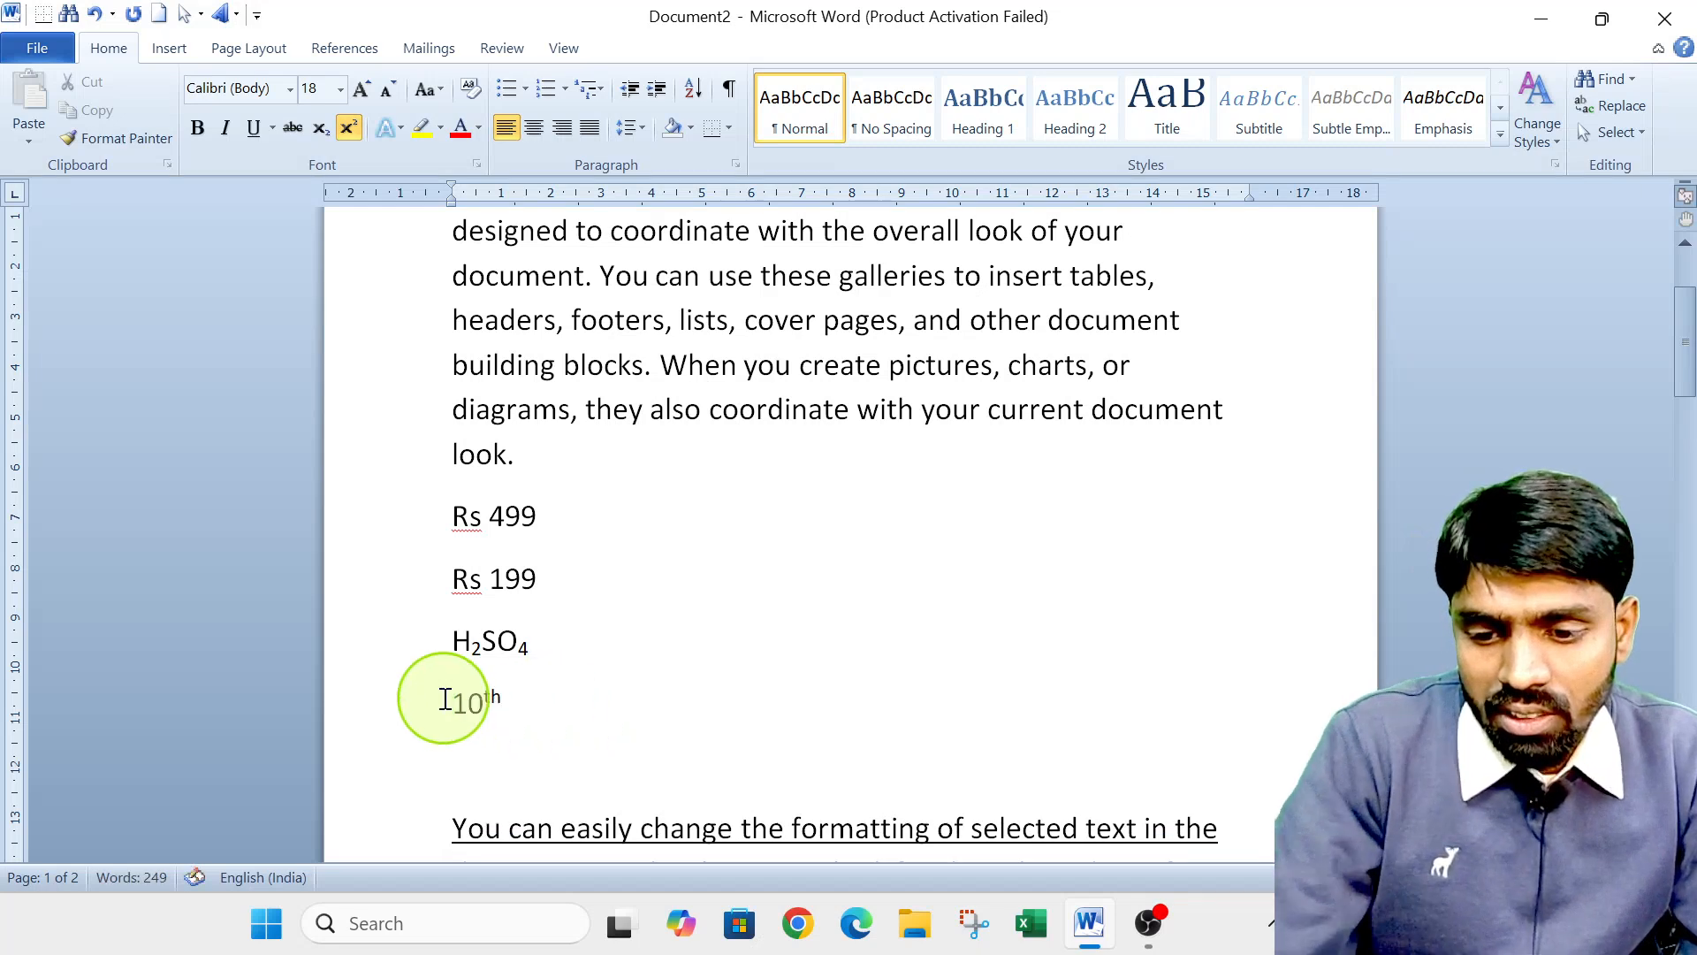
key("Return")
left_click(492, 750)
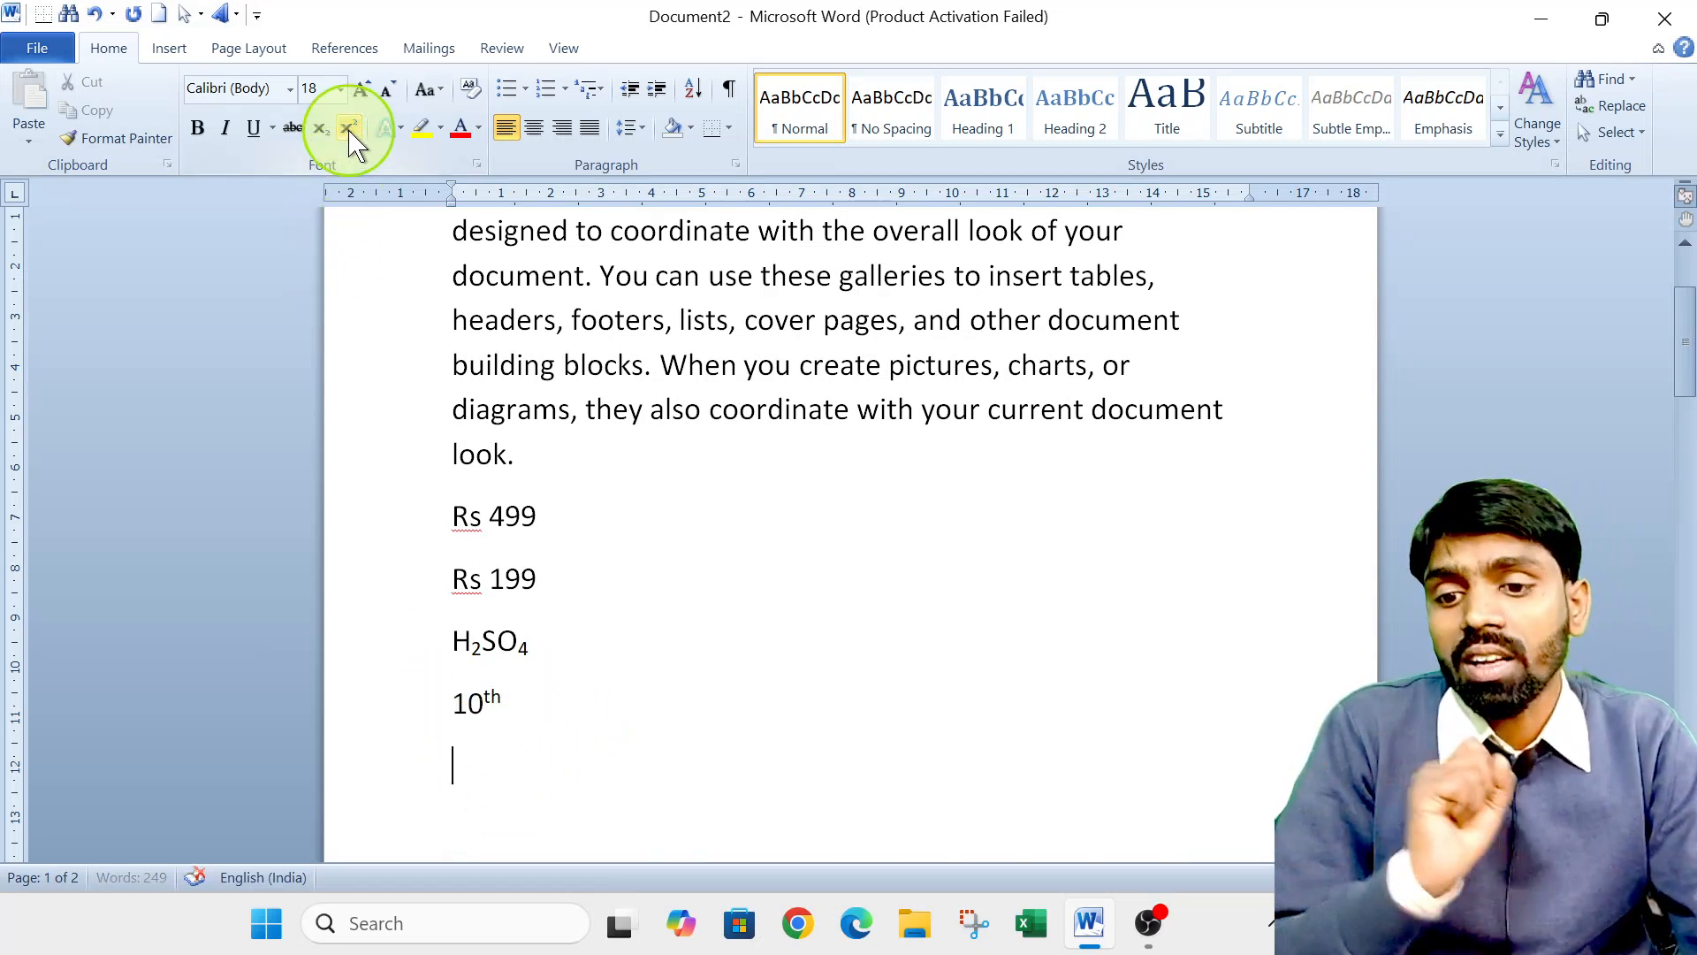
type("(")
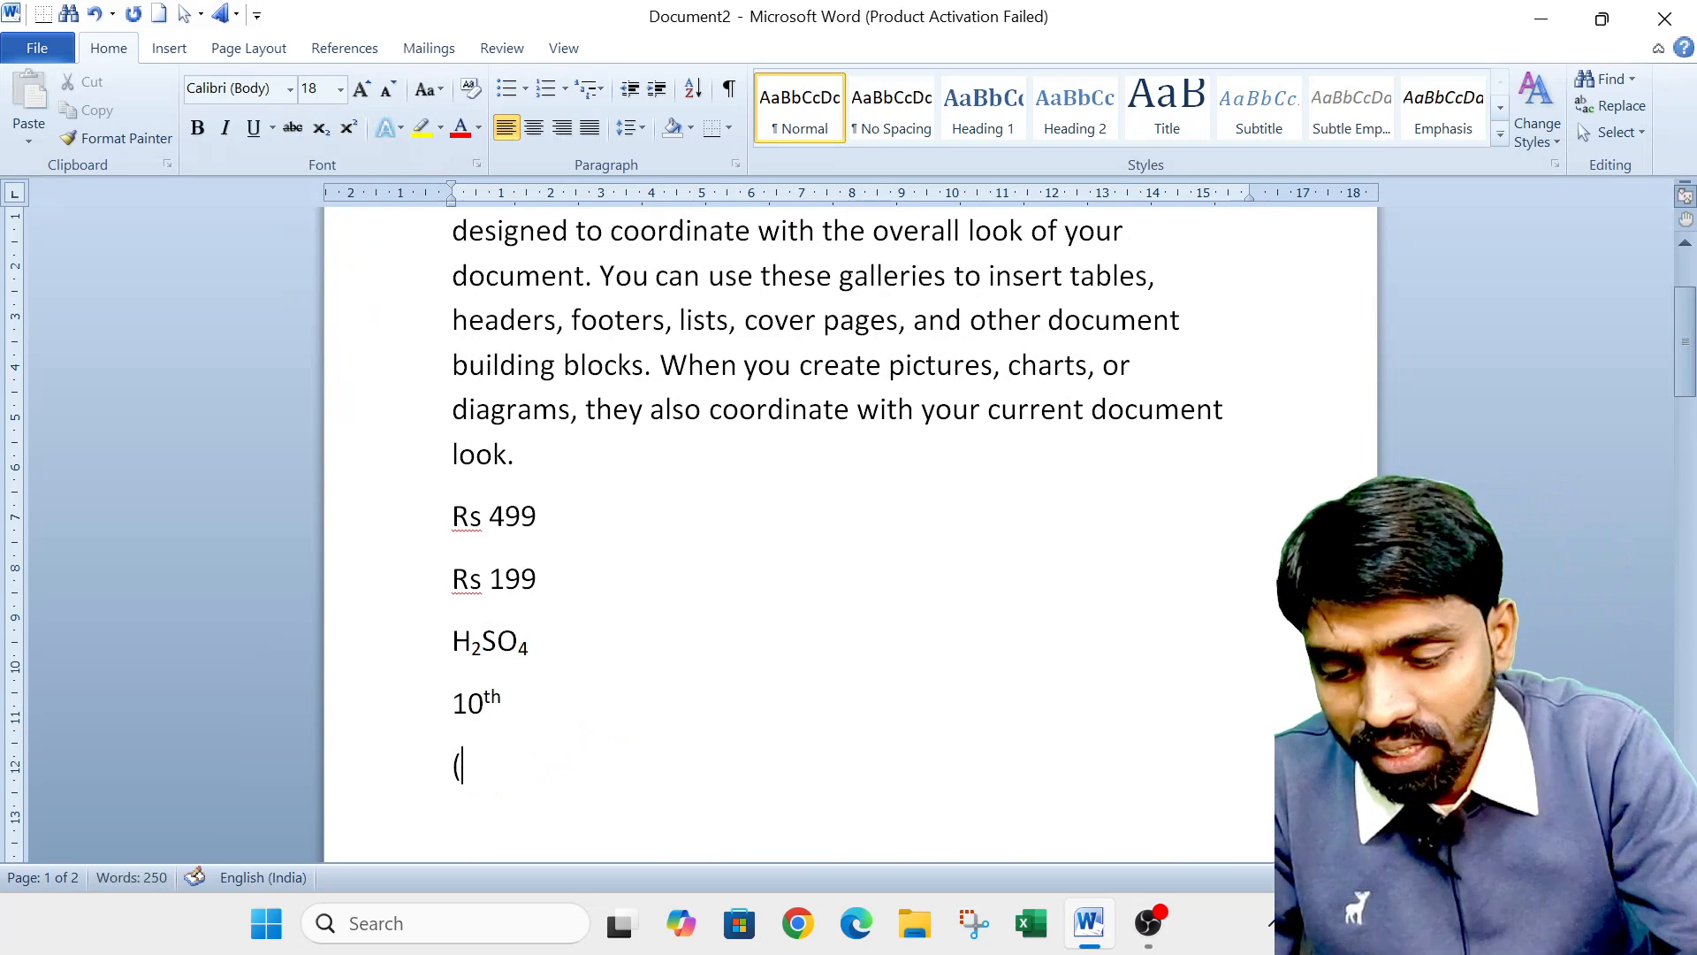
type("a+b")
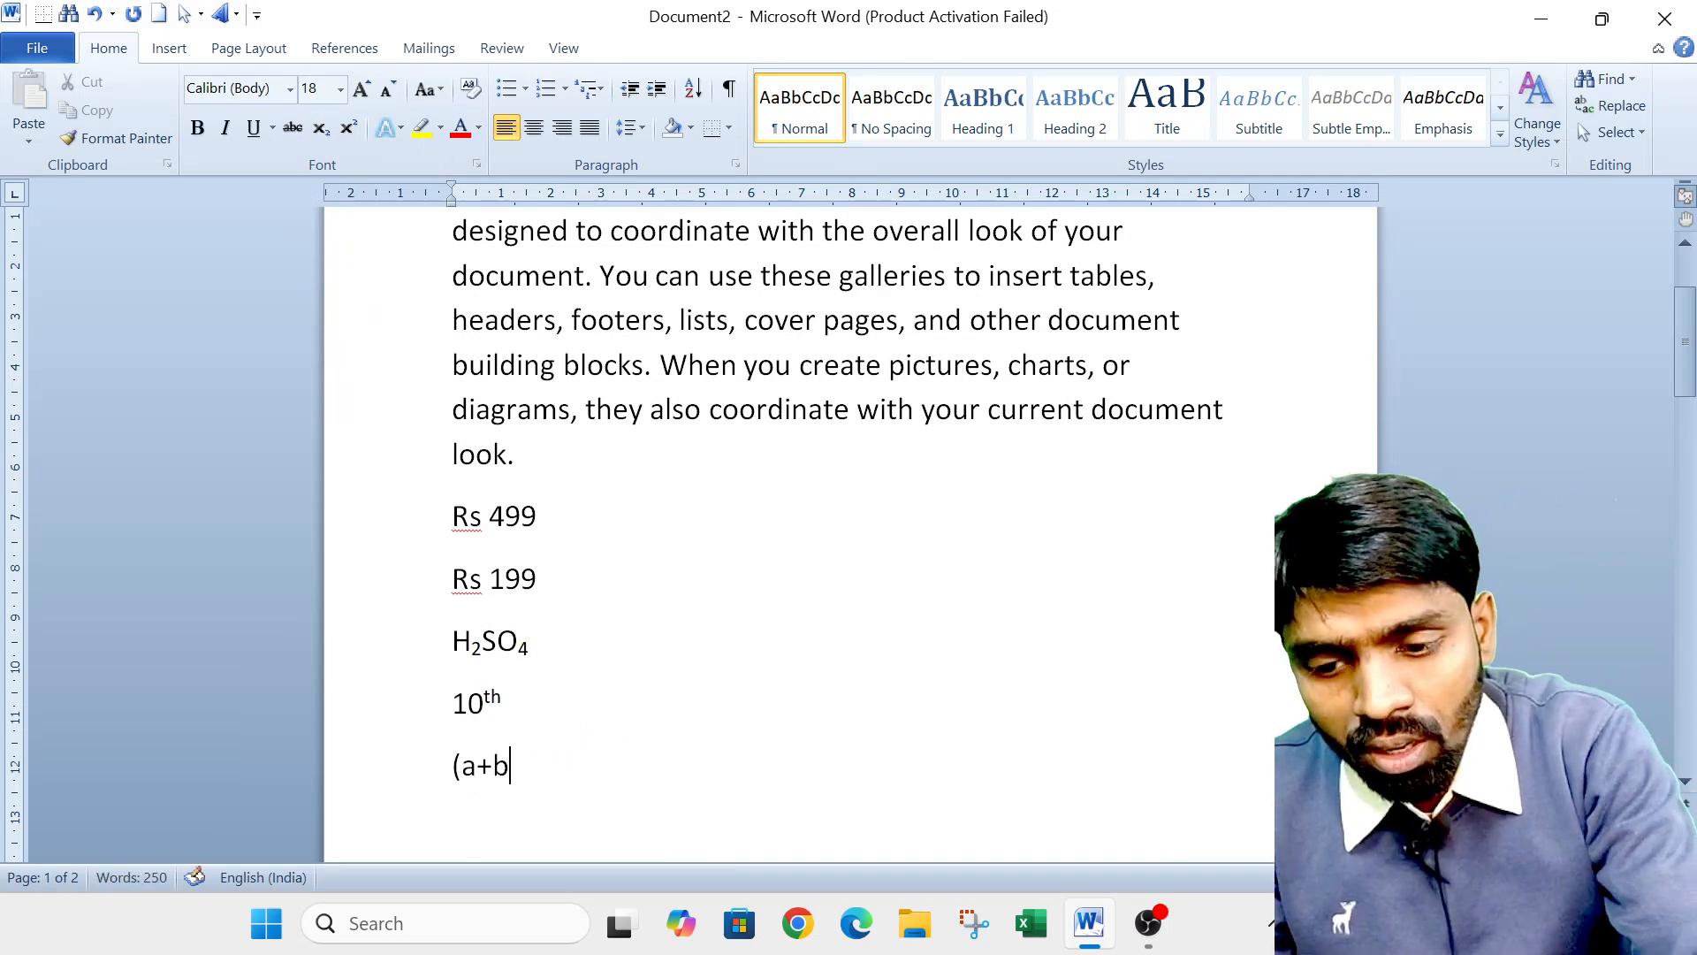
type(")2")
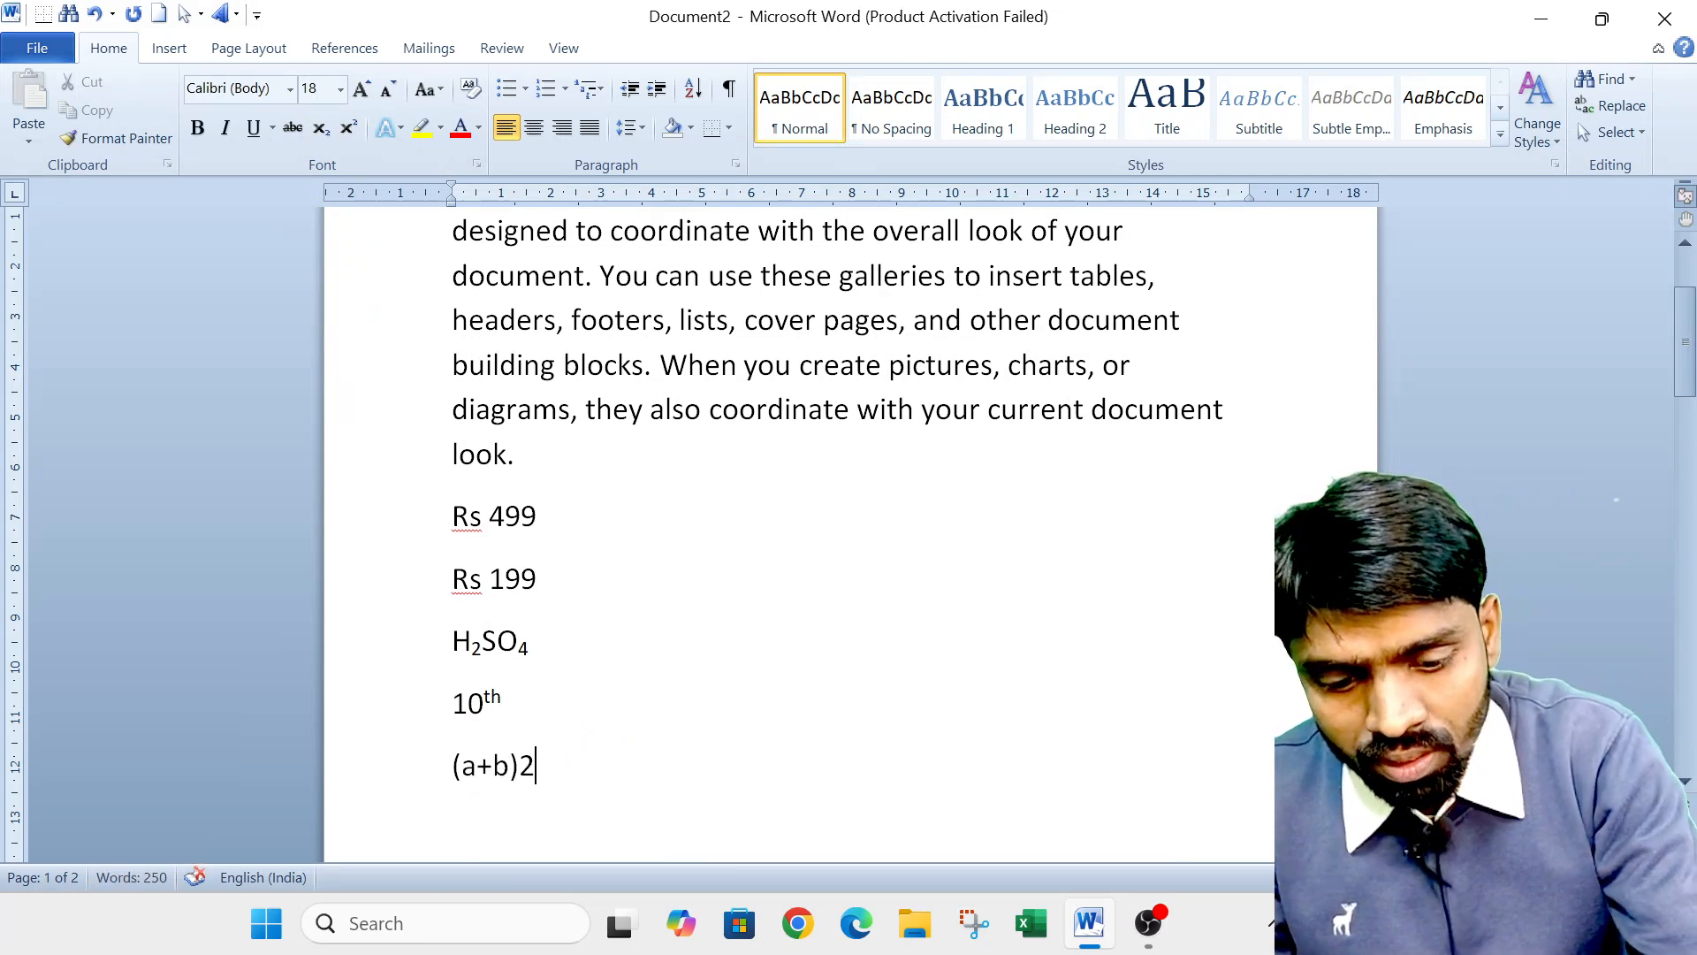
type("=a2")
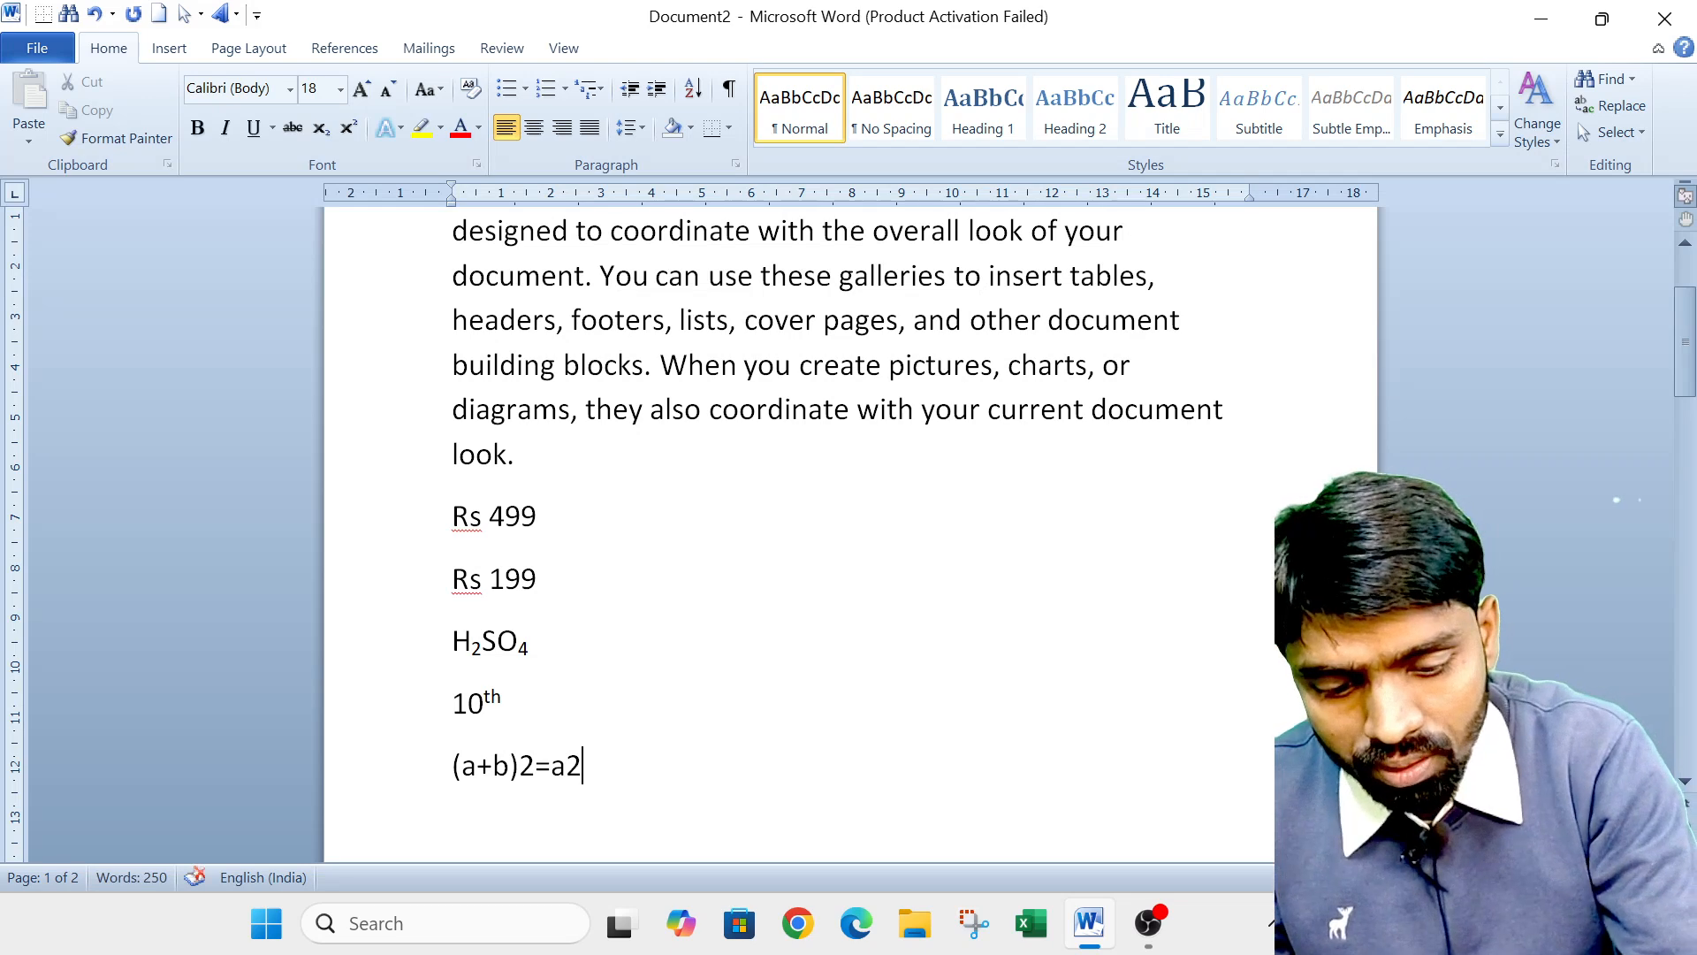
type("+b")
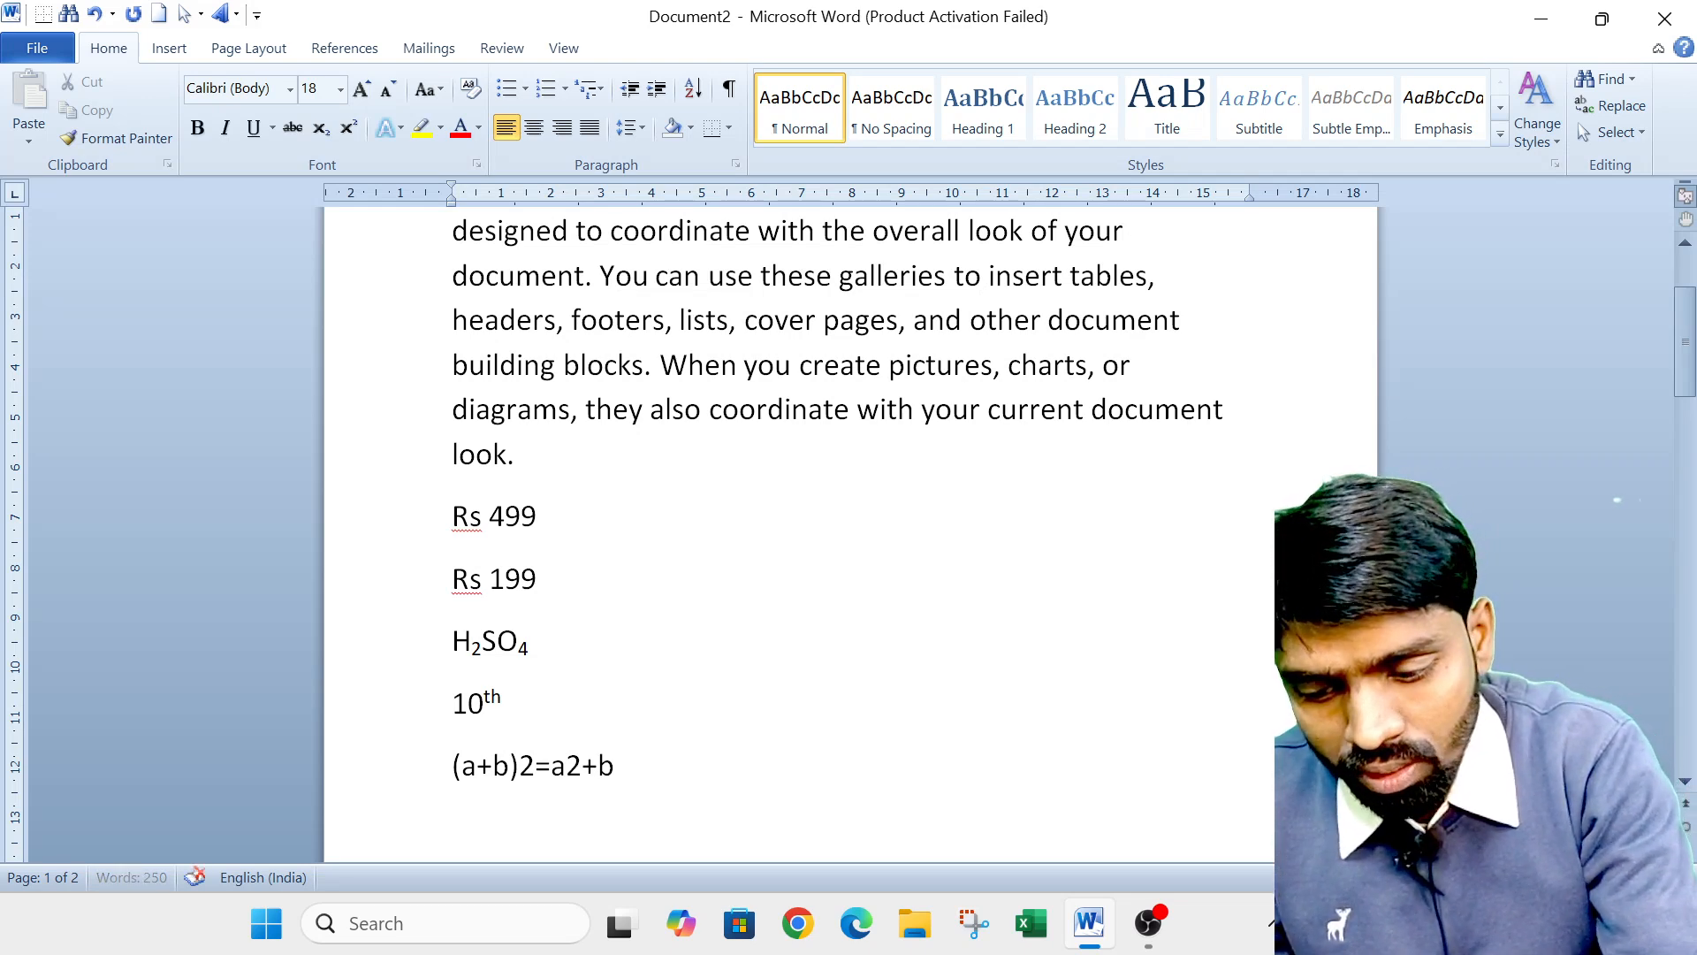
type("2+2a")
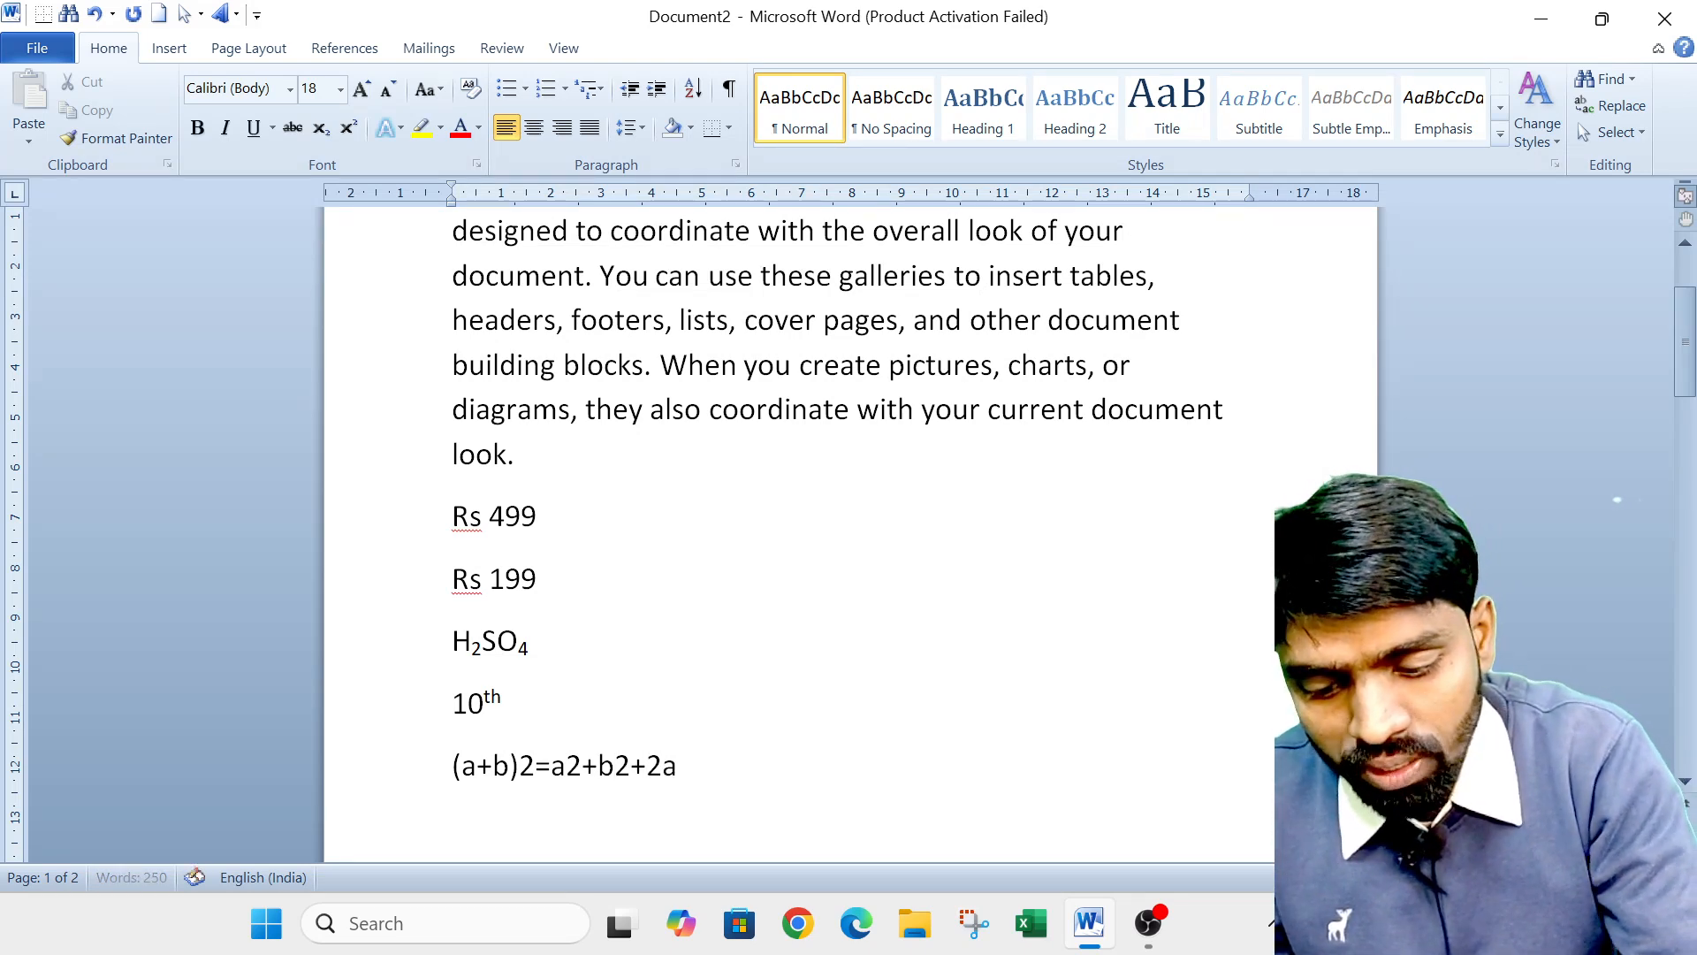
type("b")
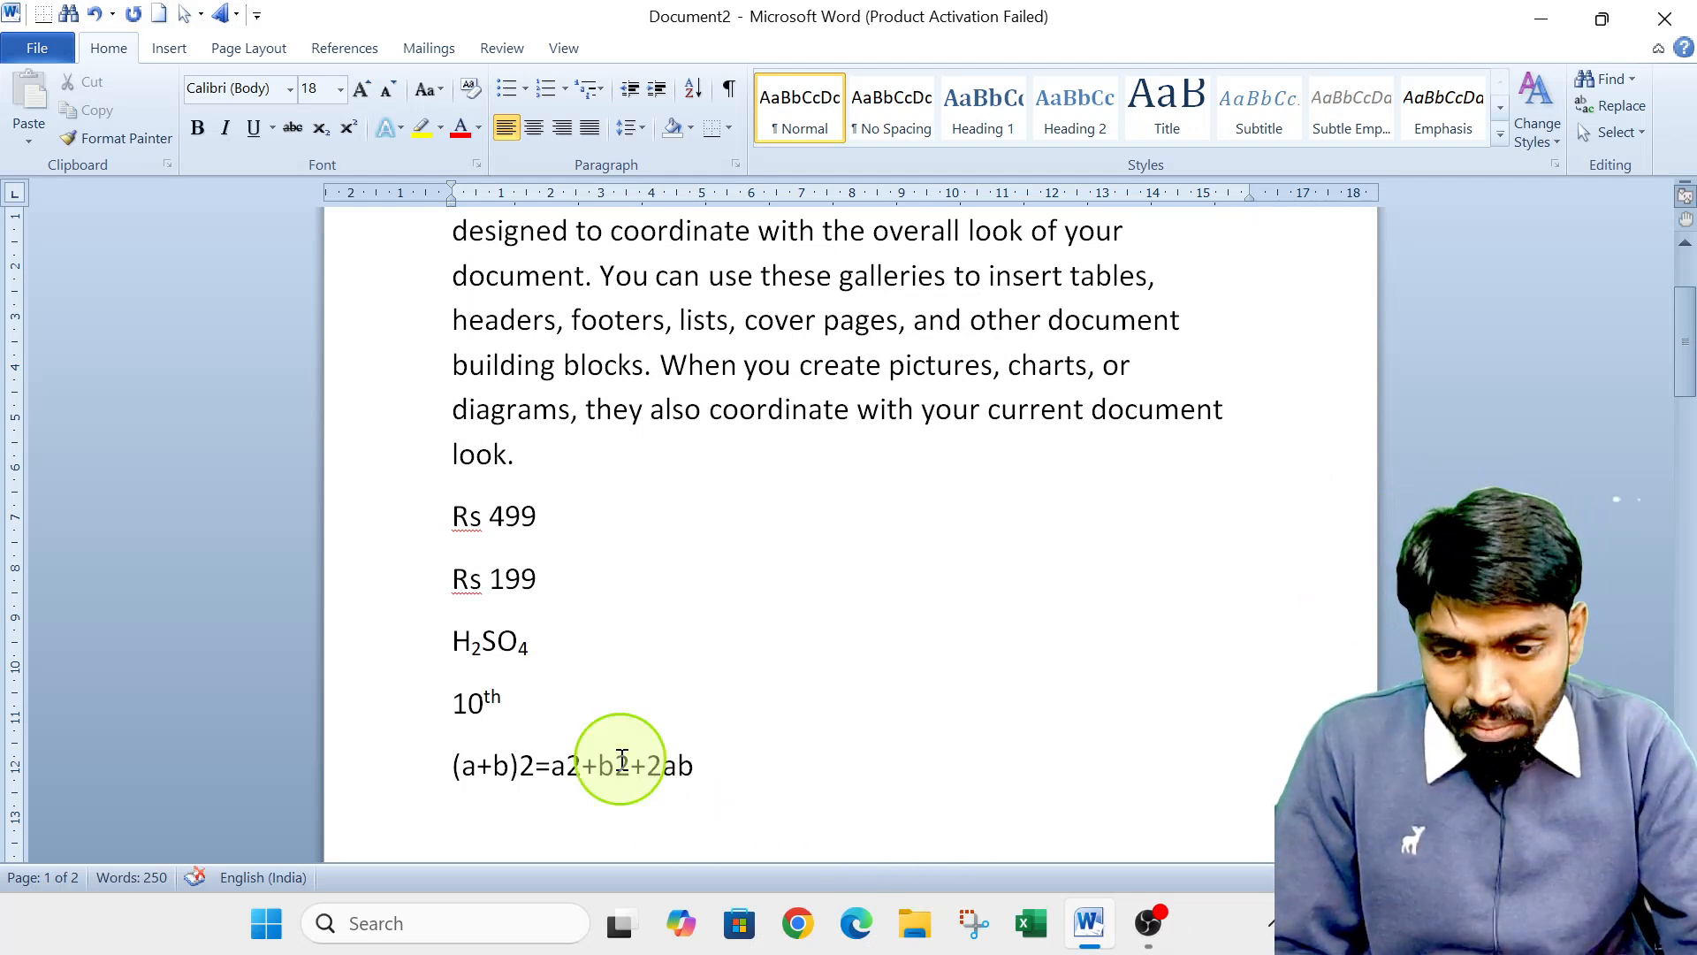
Format the three exponent 2s in the (a+b) formula as superscript, leaving the 2 in "2ab" normal.
left_click(528, 773)
left_click_drag(521, 774, 535, 774)
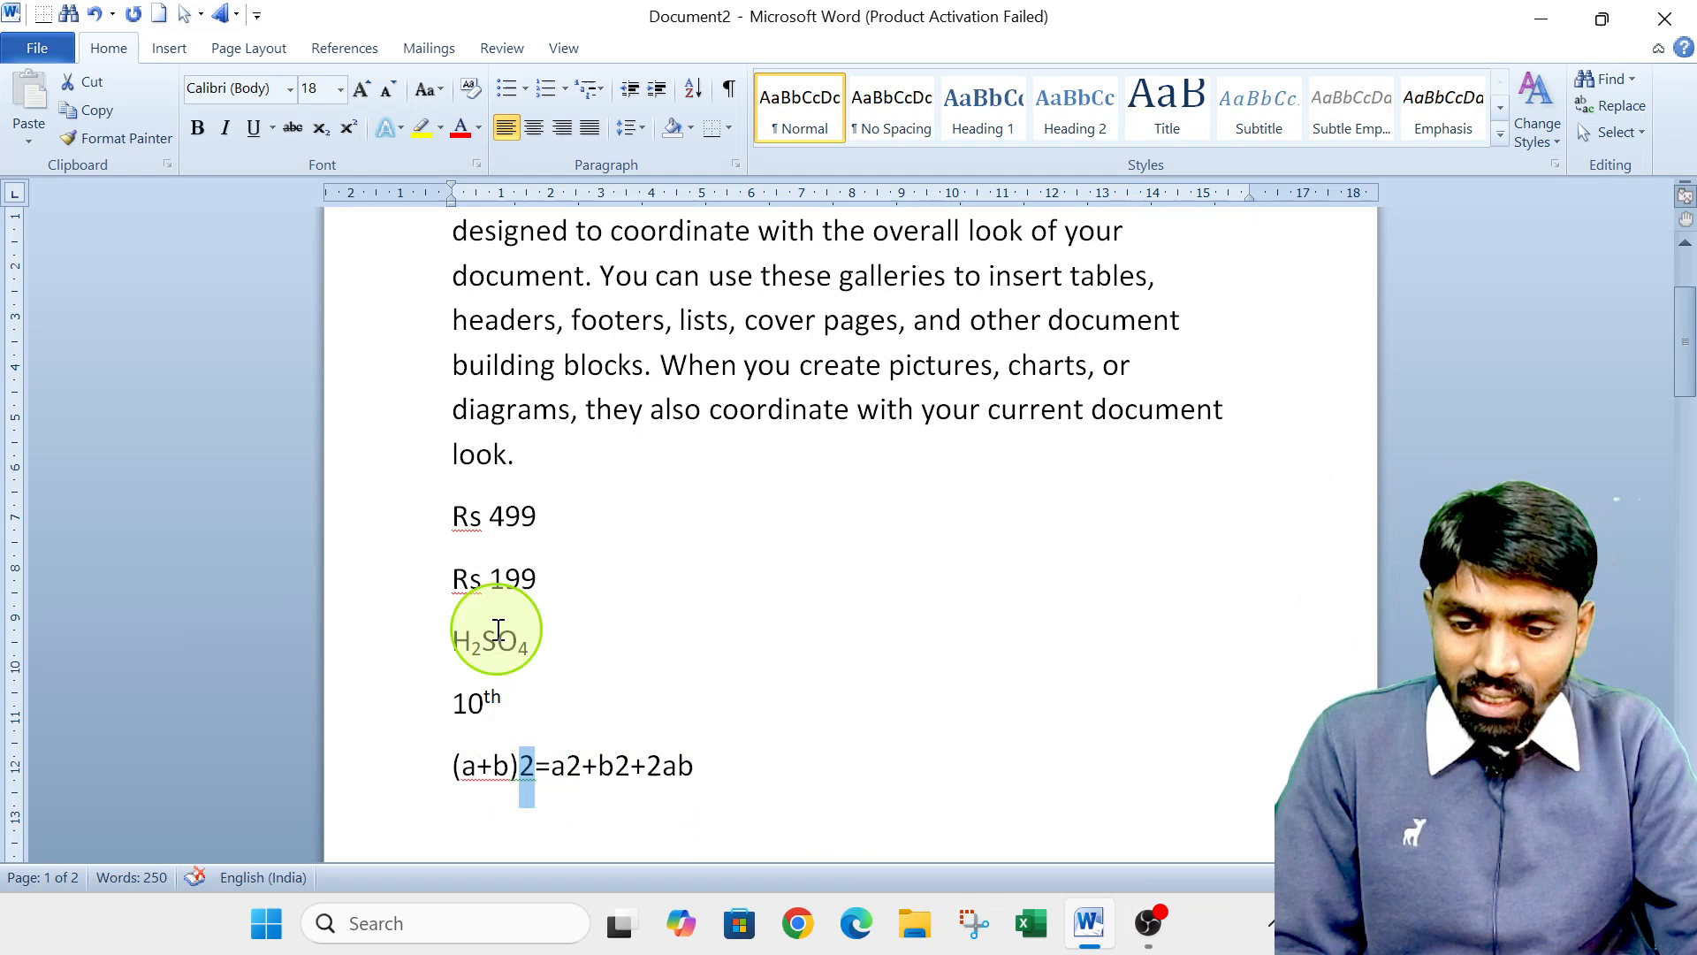
left_click(347, 139)
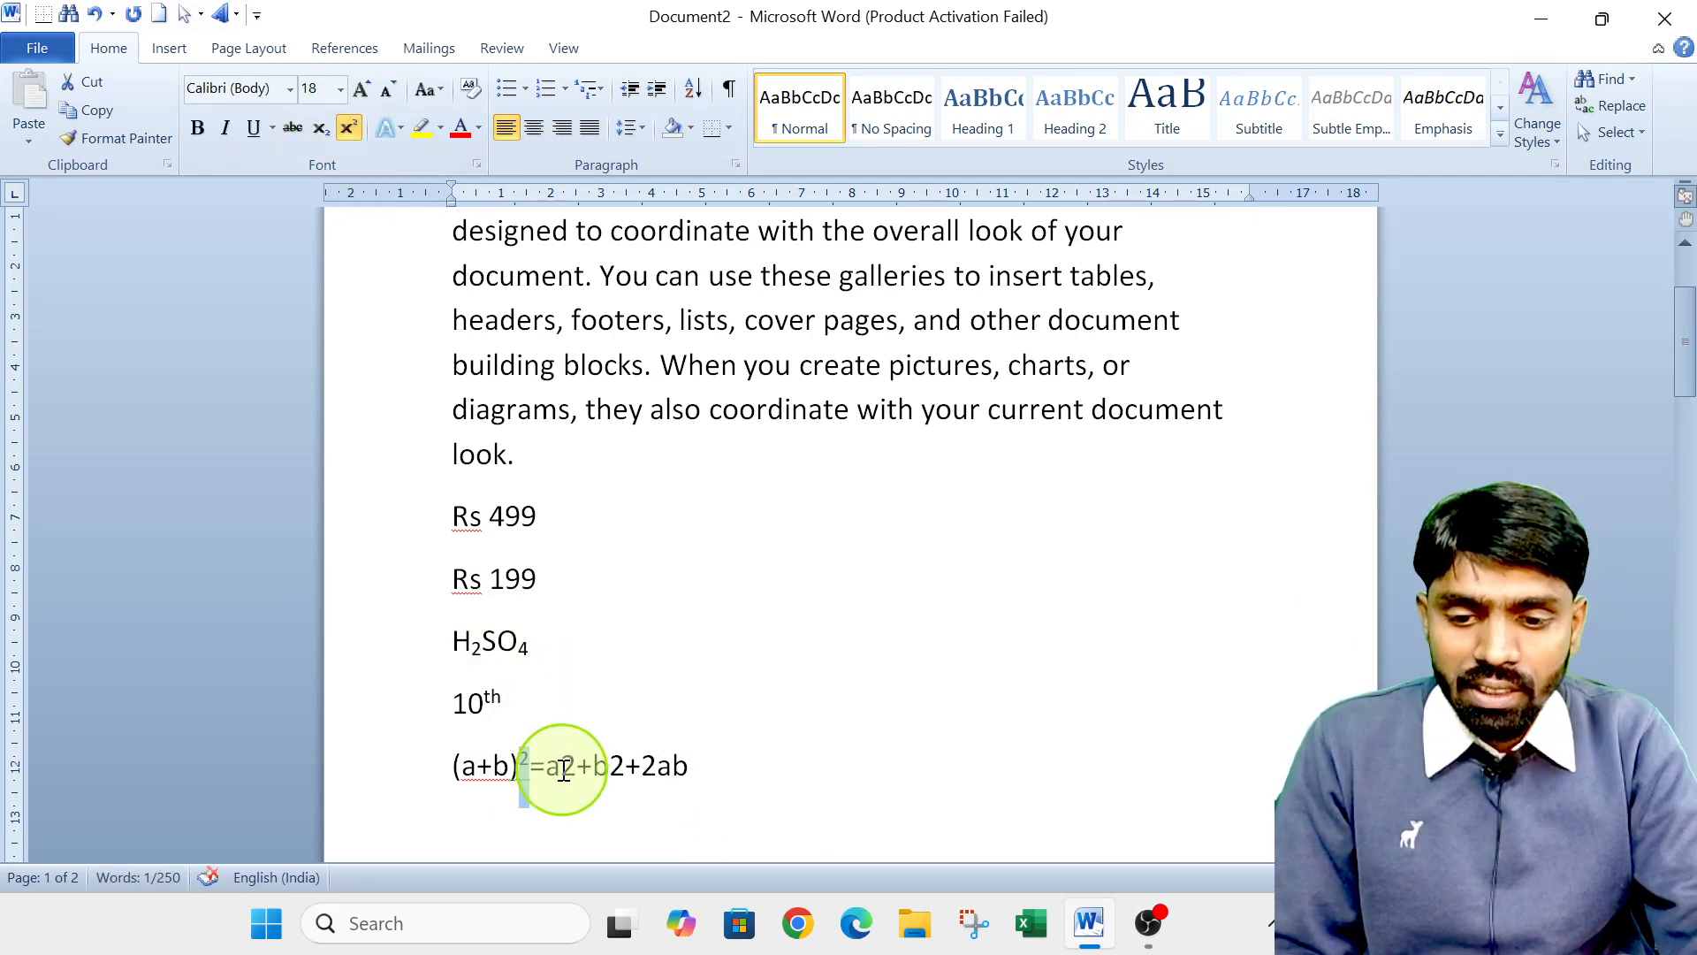
left_click_drag(560, 774, 577, 773)
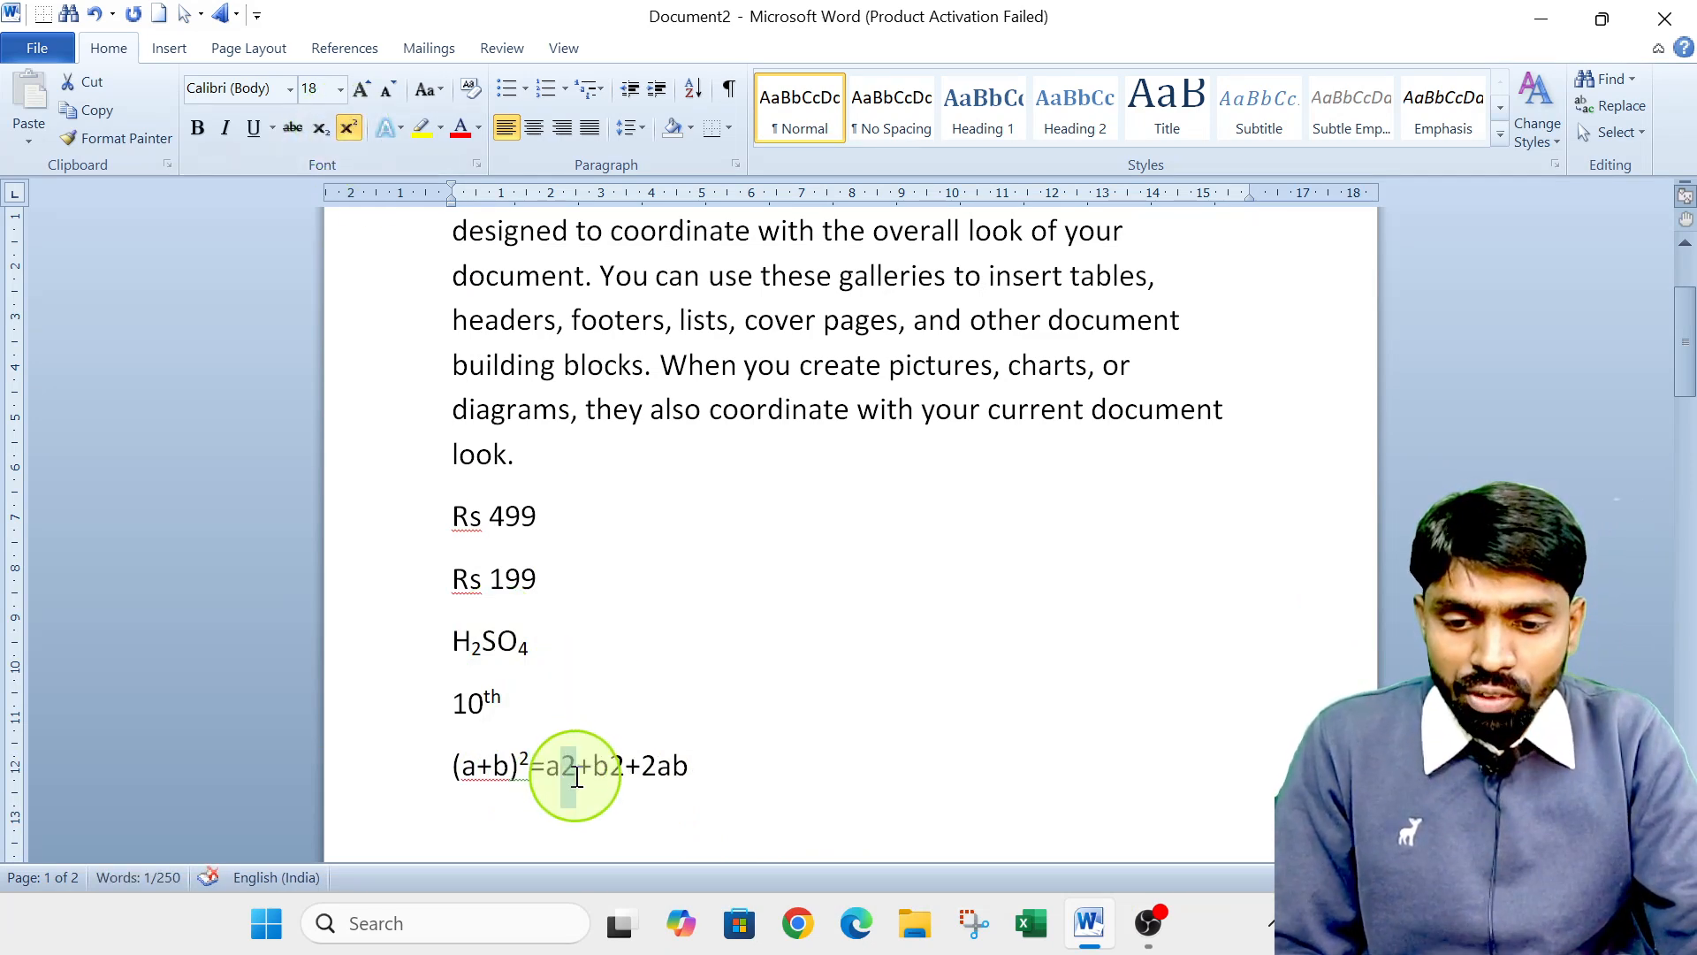
left_click(348, 129)
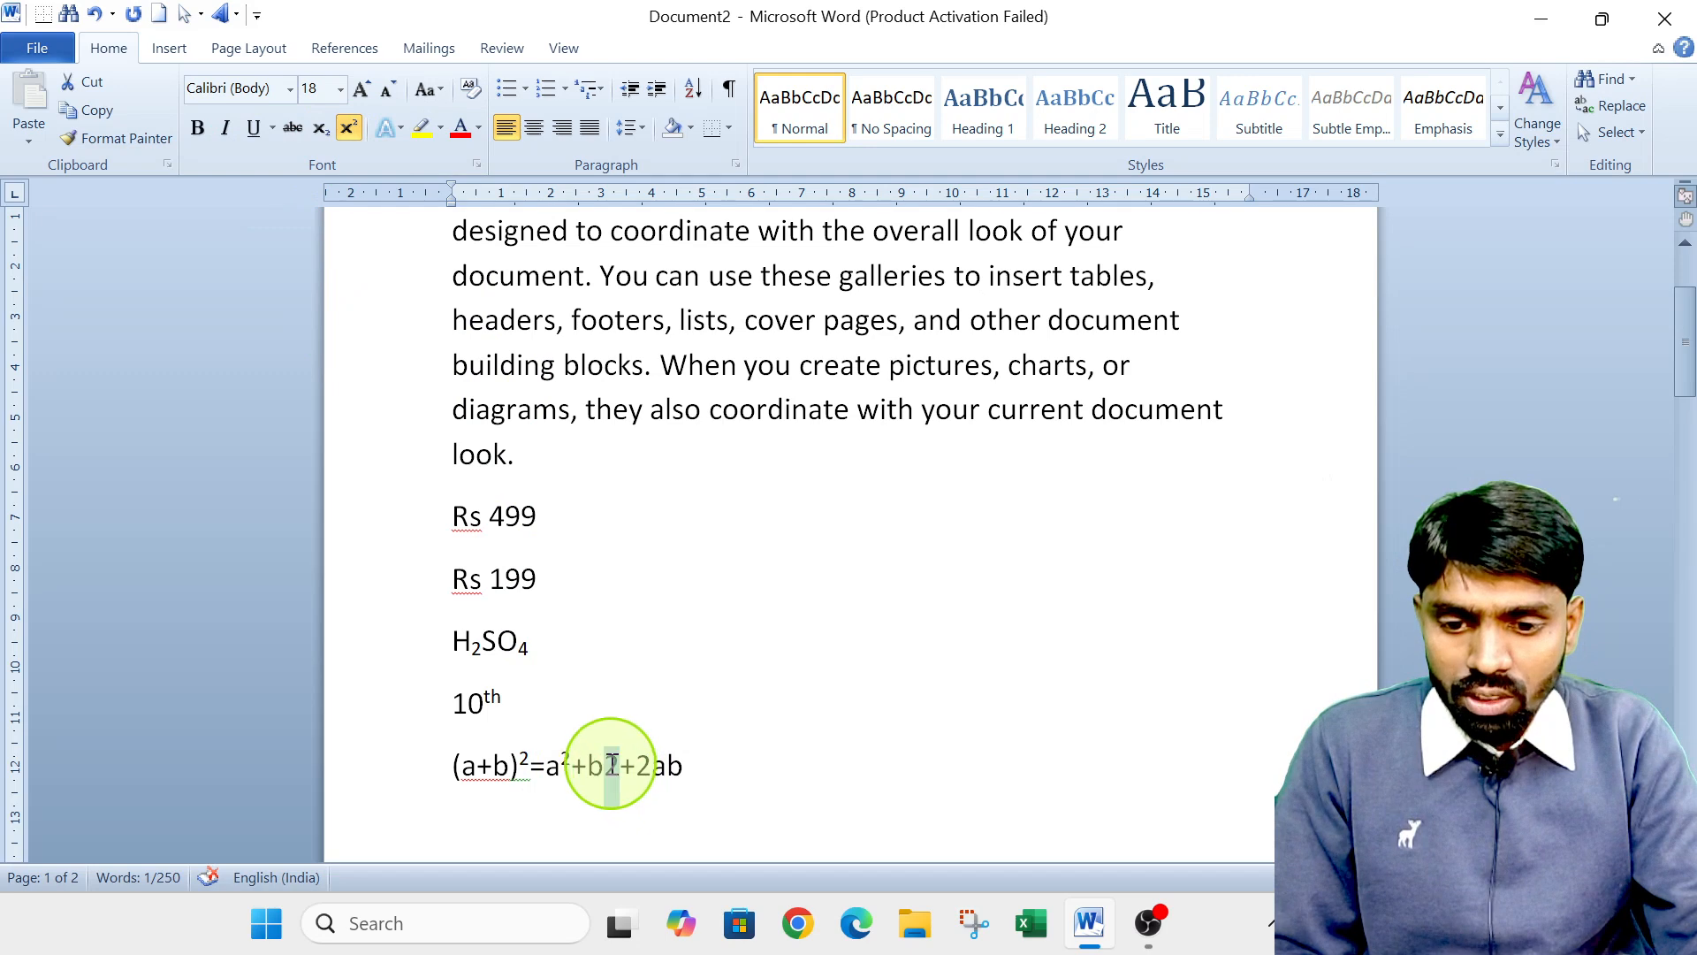
left_click_drag(605, 771, 620, 771)
left_click(364, 139)
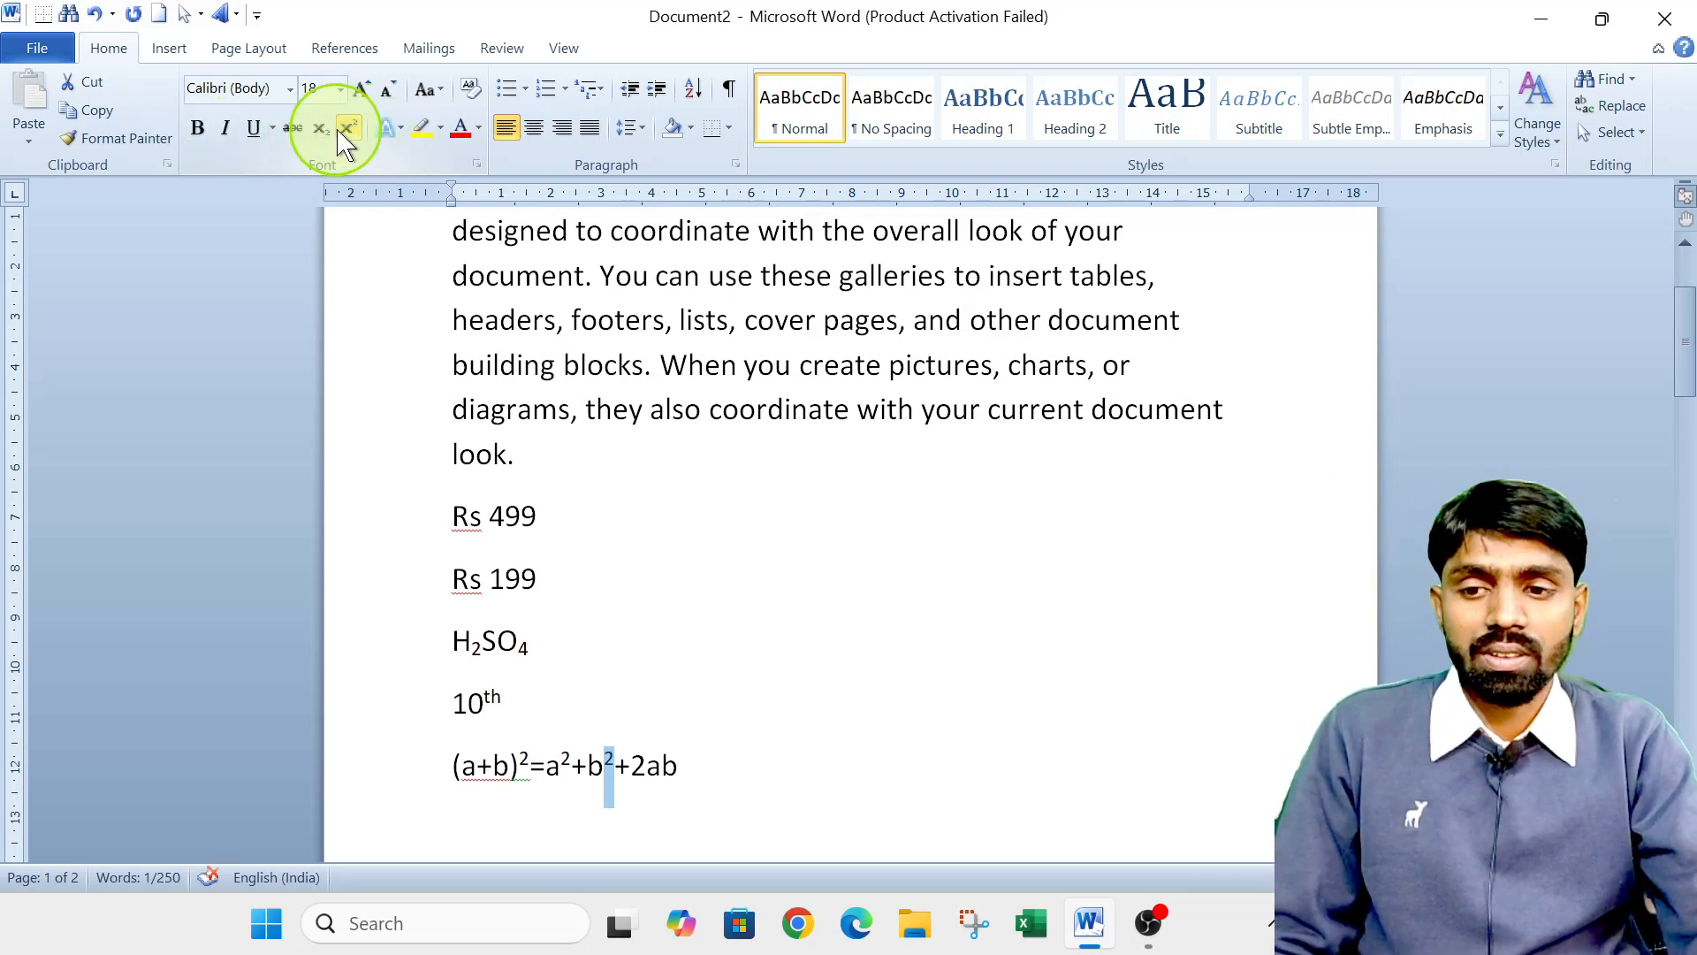
Set the first paragraph's text, except its last word "look", to the Monotype Corsiva font.
scroll(340, 219, "up", 2)
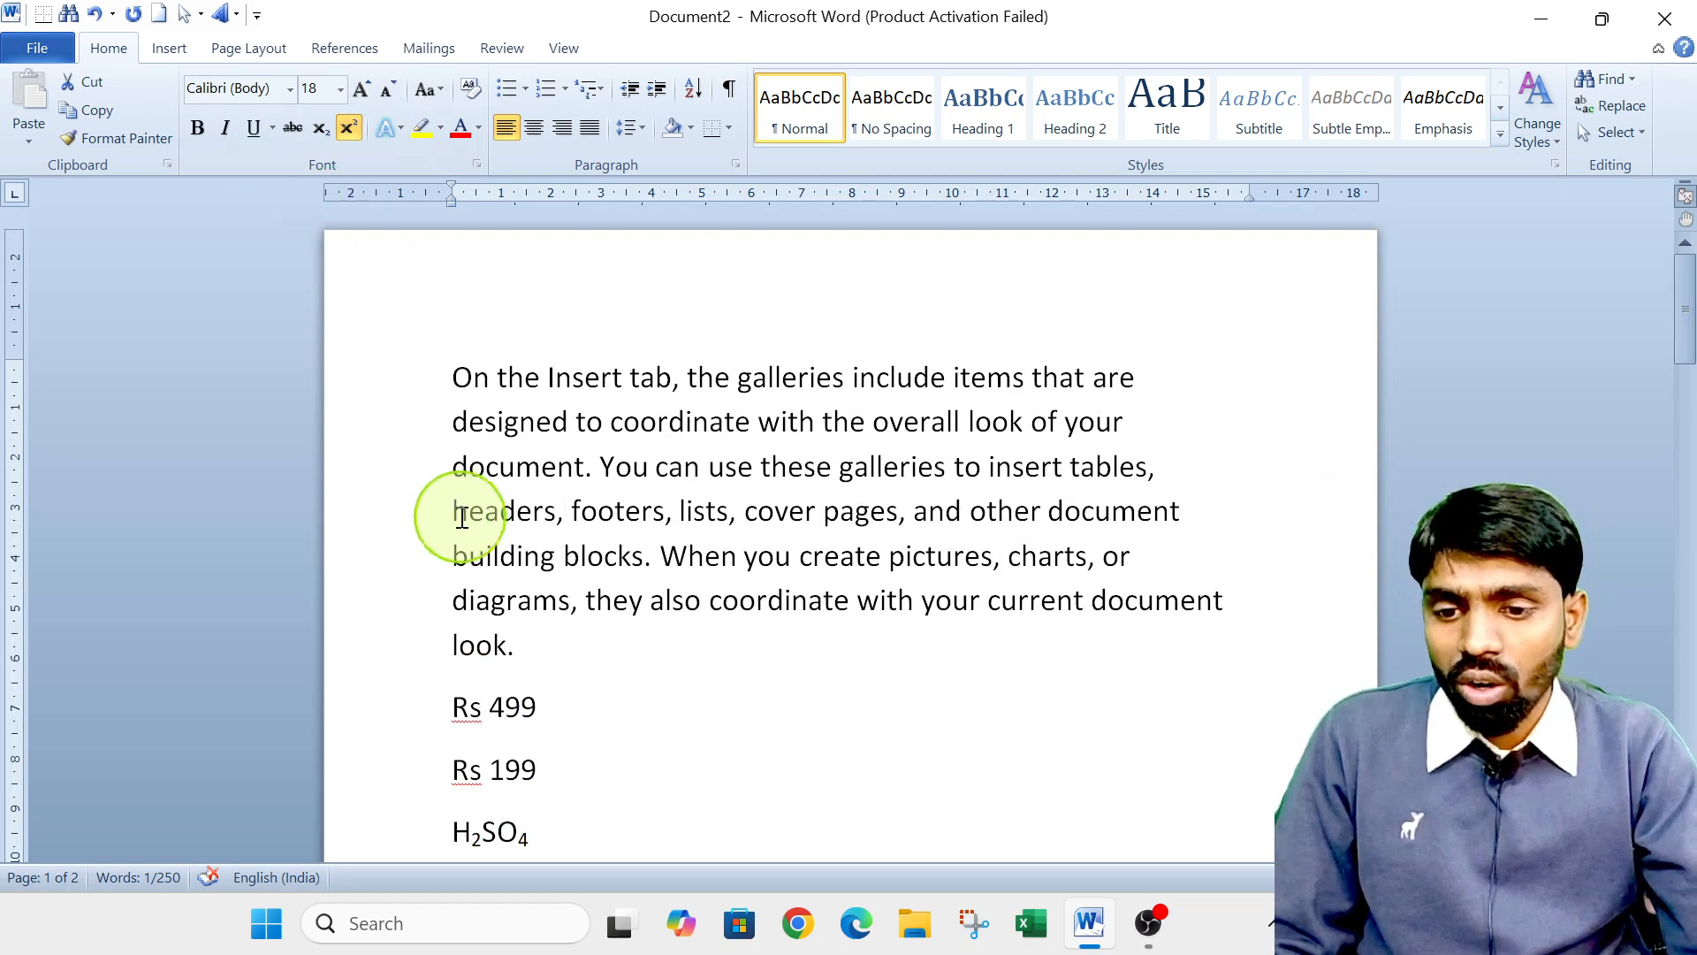
left_click_drag(1227, 600, 432, 322)
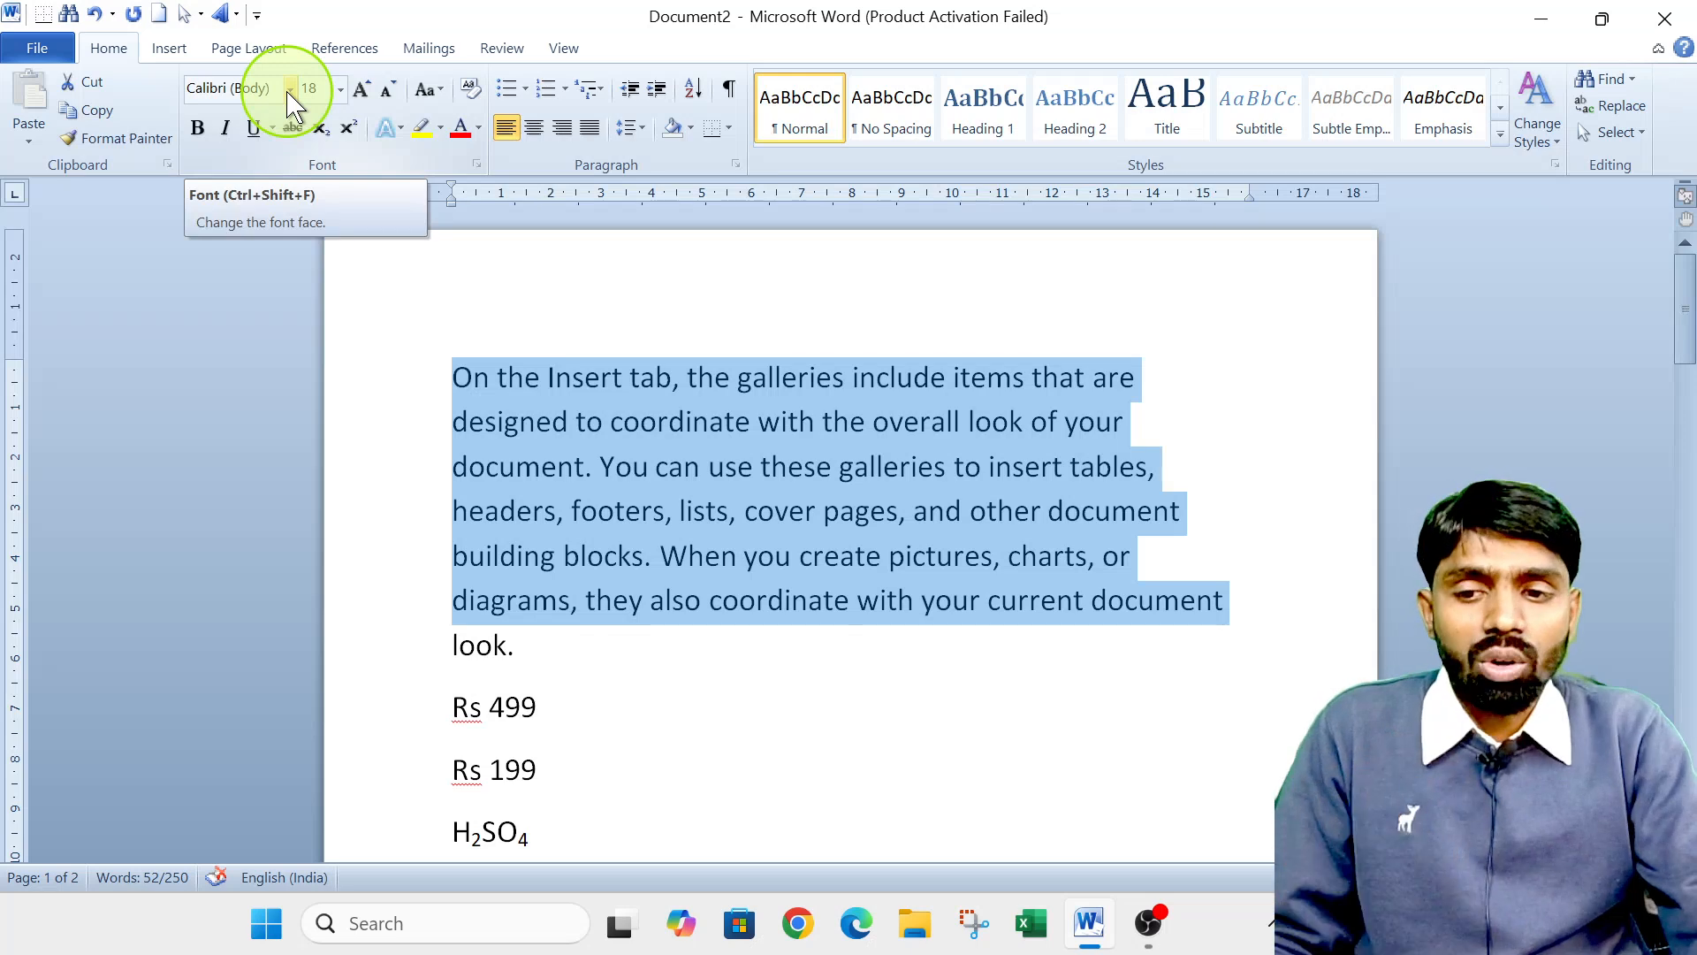
left_click(289, 88)
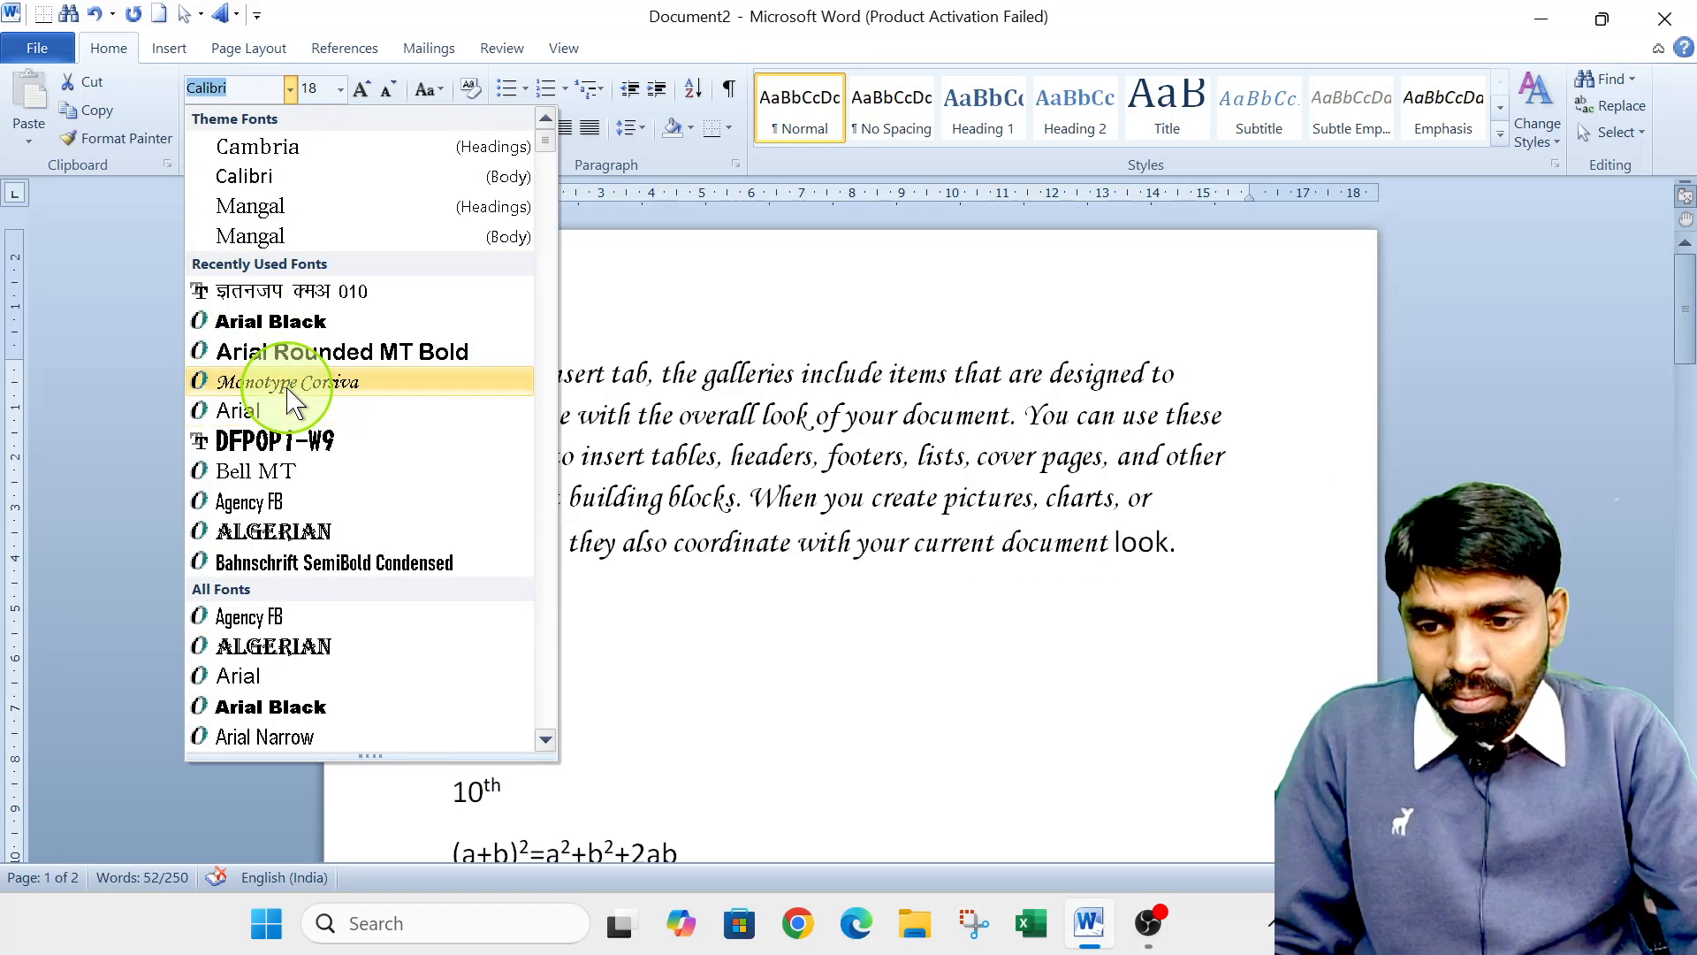
left_click(290, 385)
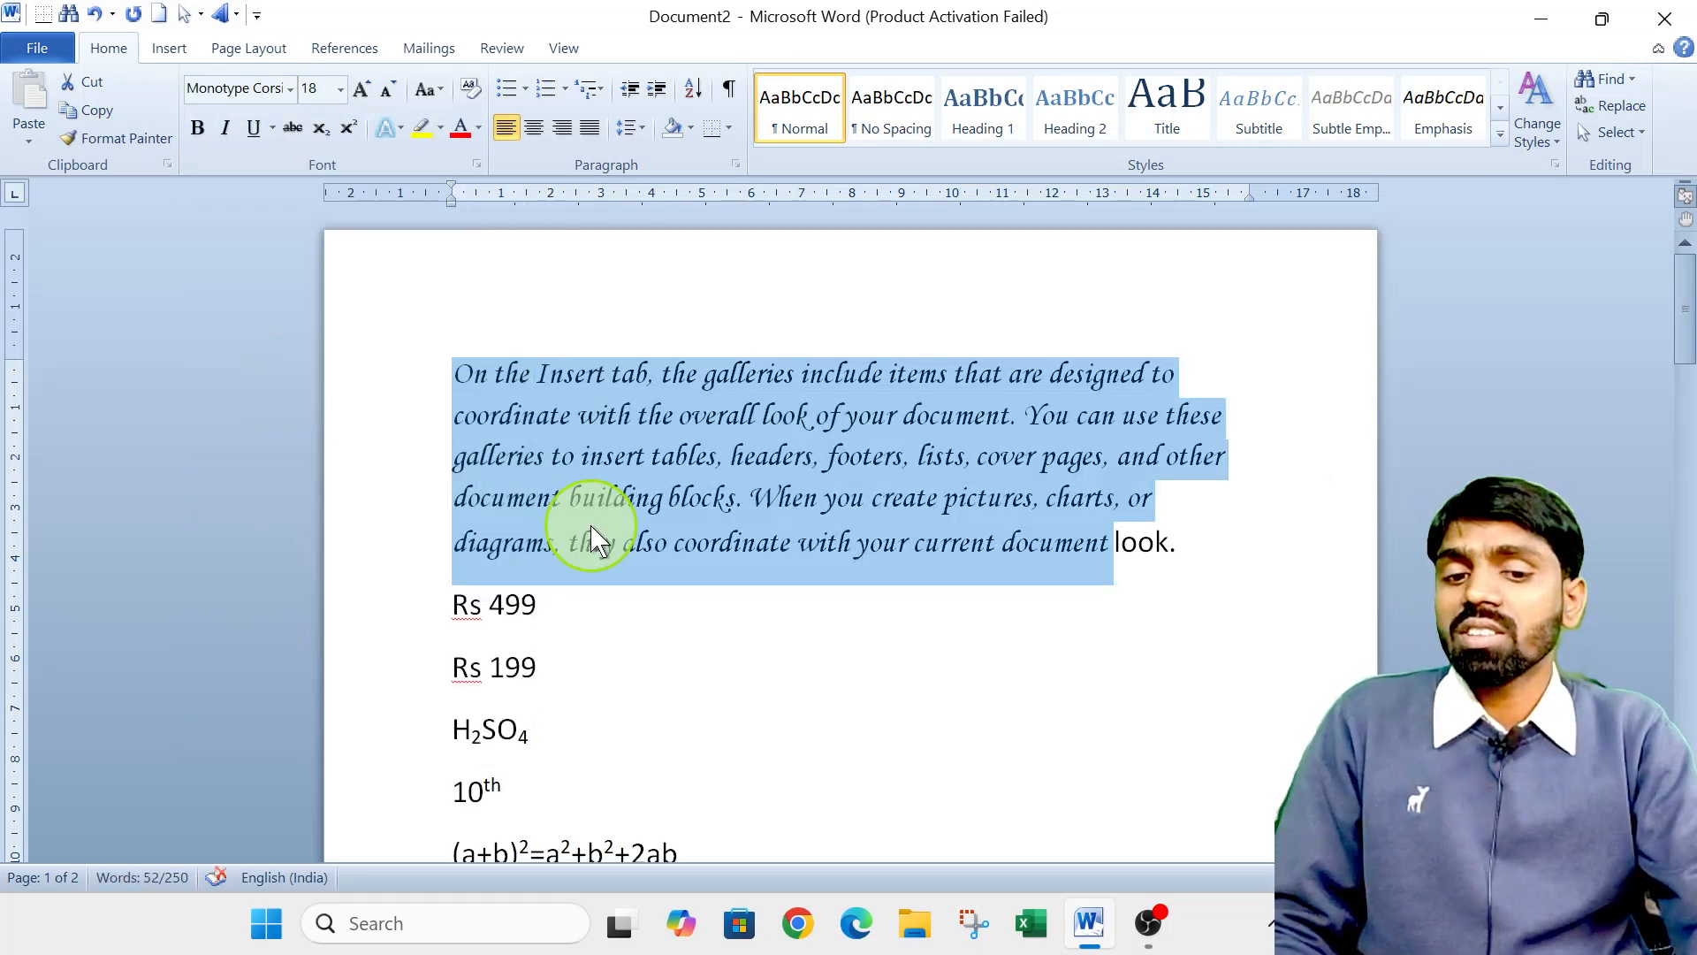
Set the entire first paragraph, including its last word, to the Arial font.
left_click_drag(1182, 549, 474, 368)
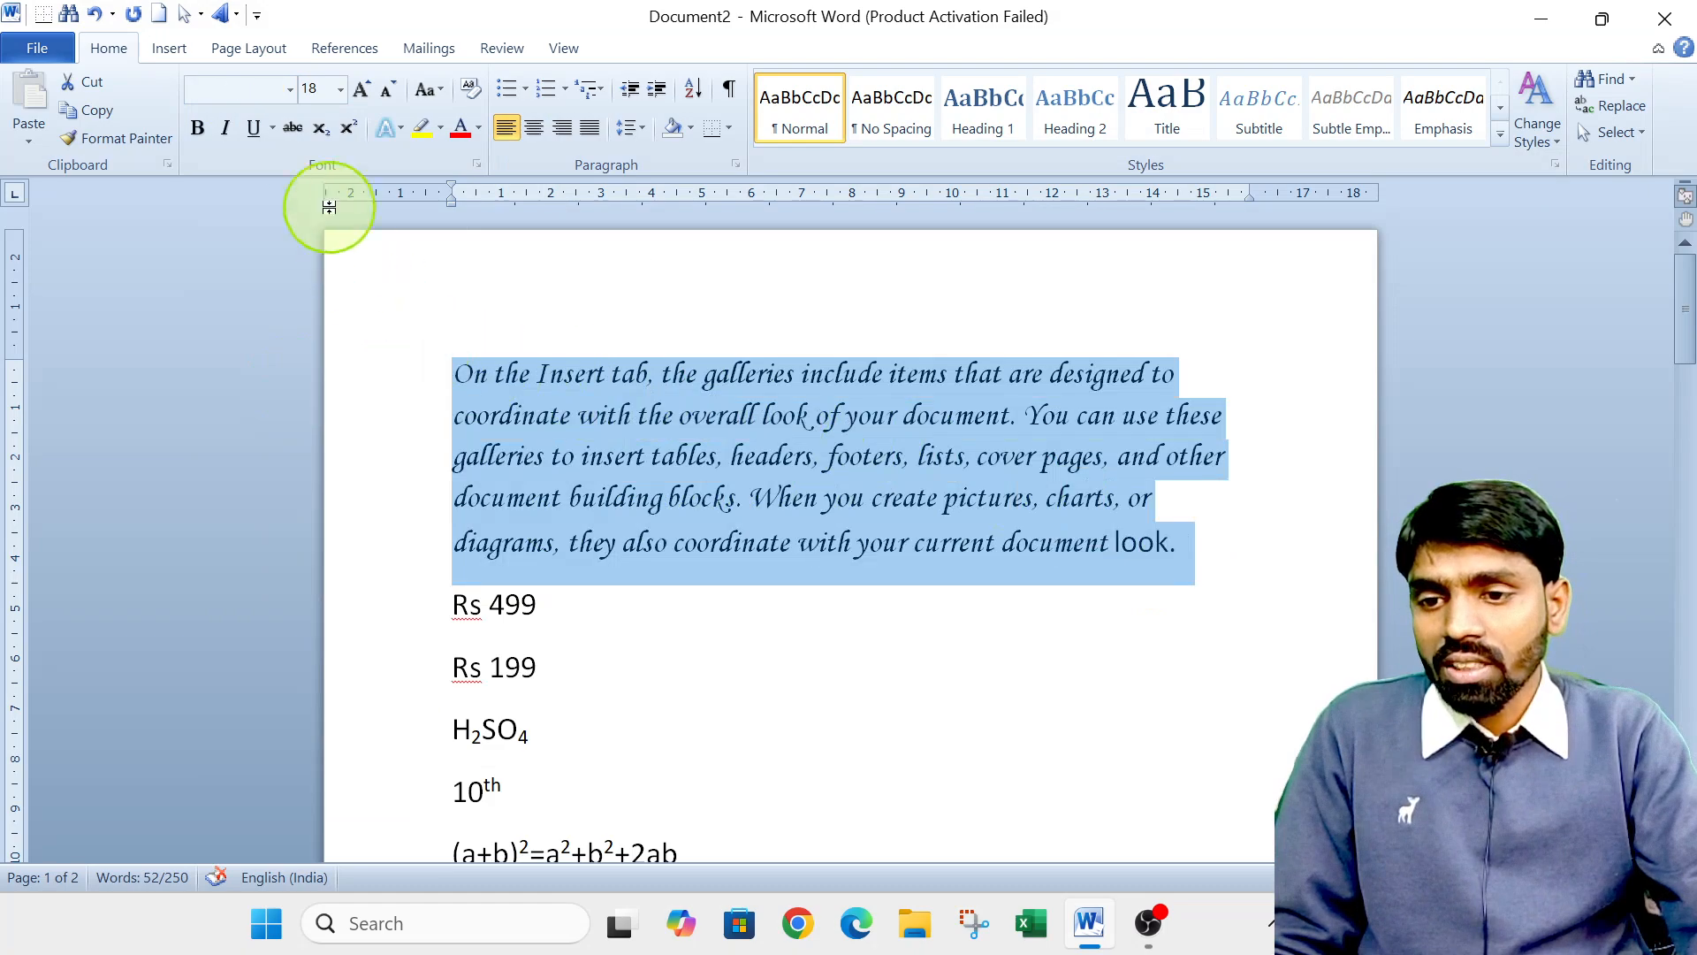
left_click(290, 92)
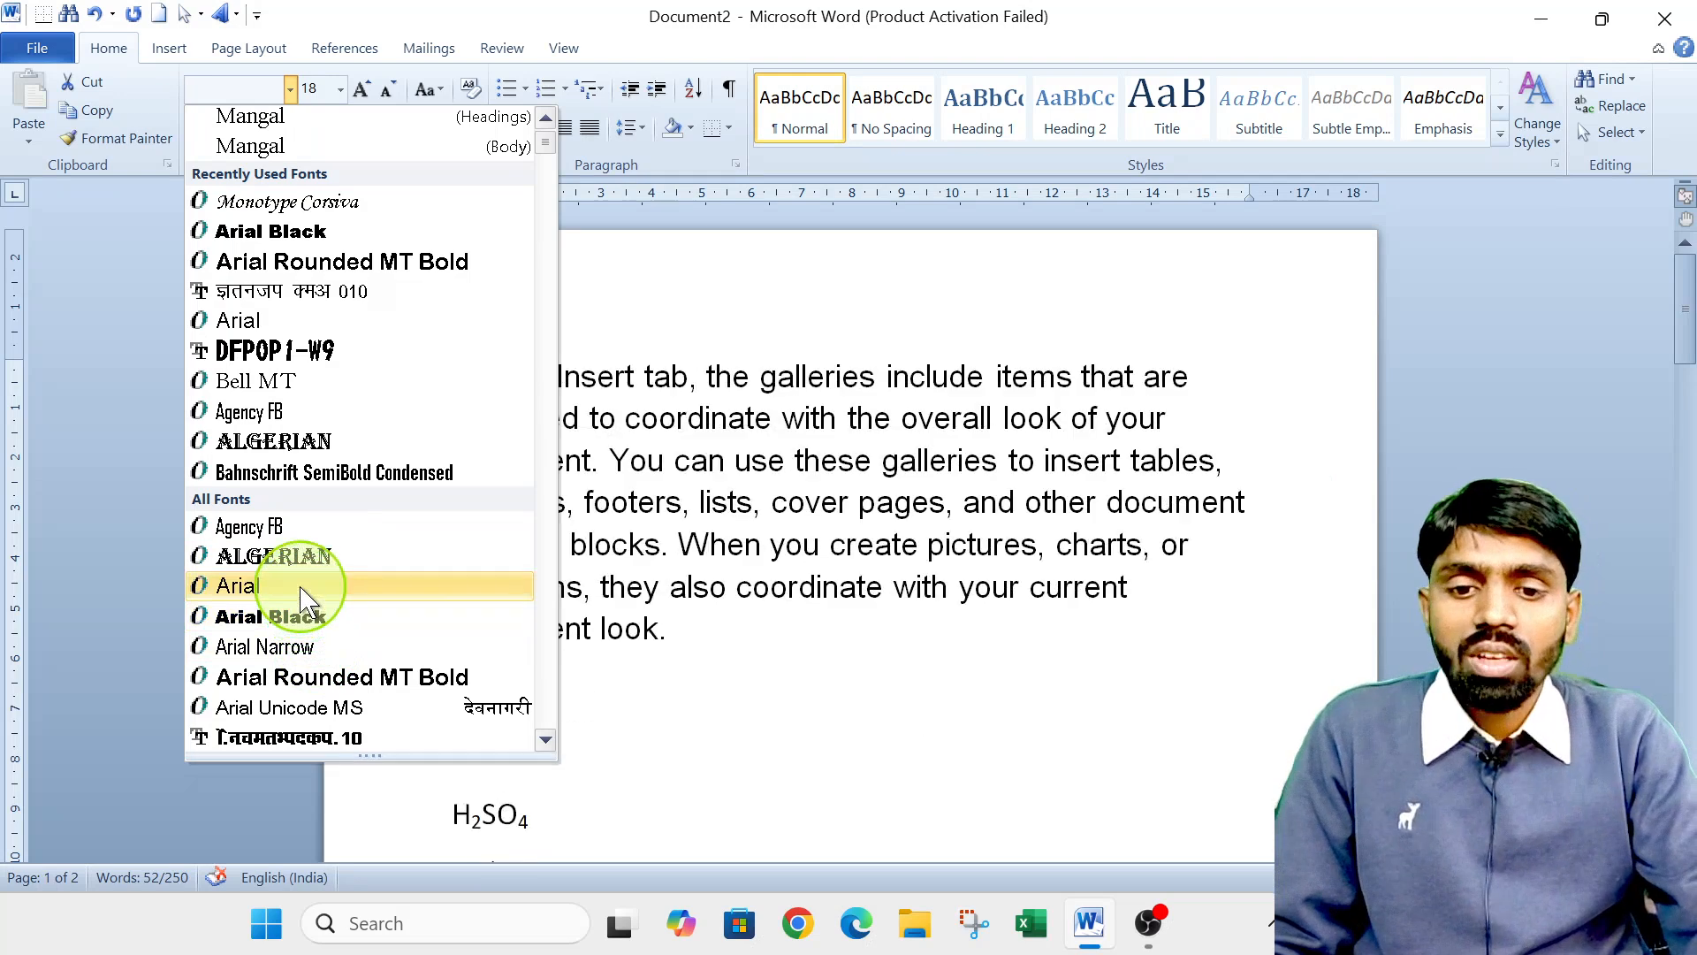
left_click(303, 587)
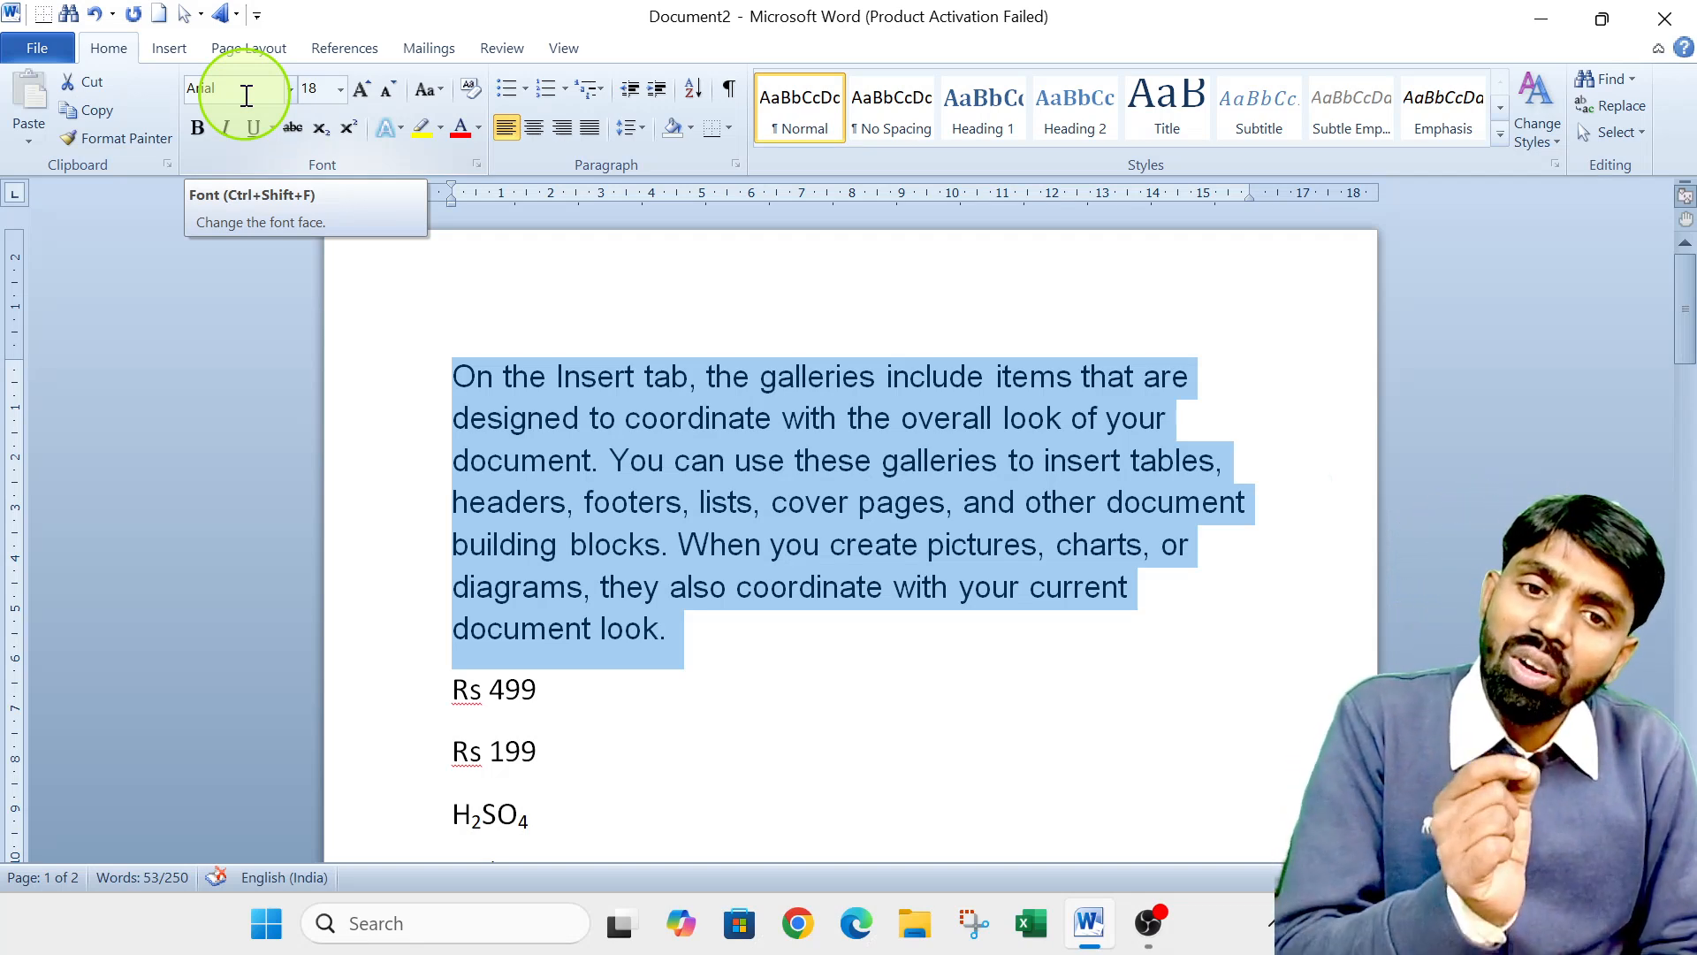
Reselect the whole first paragraph and enlarge its text in successive Grow Font steps to 80 pt.
left_click(341, 90)
left_click(713, 651)
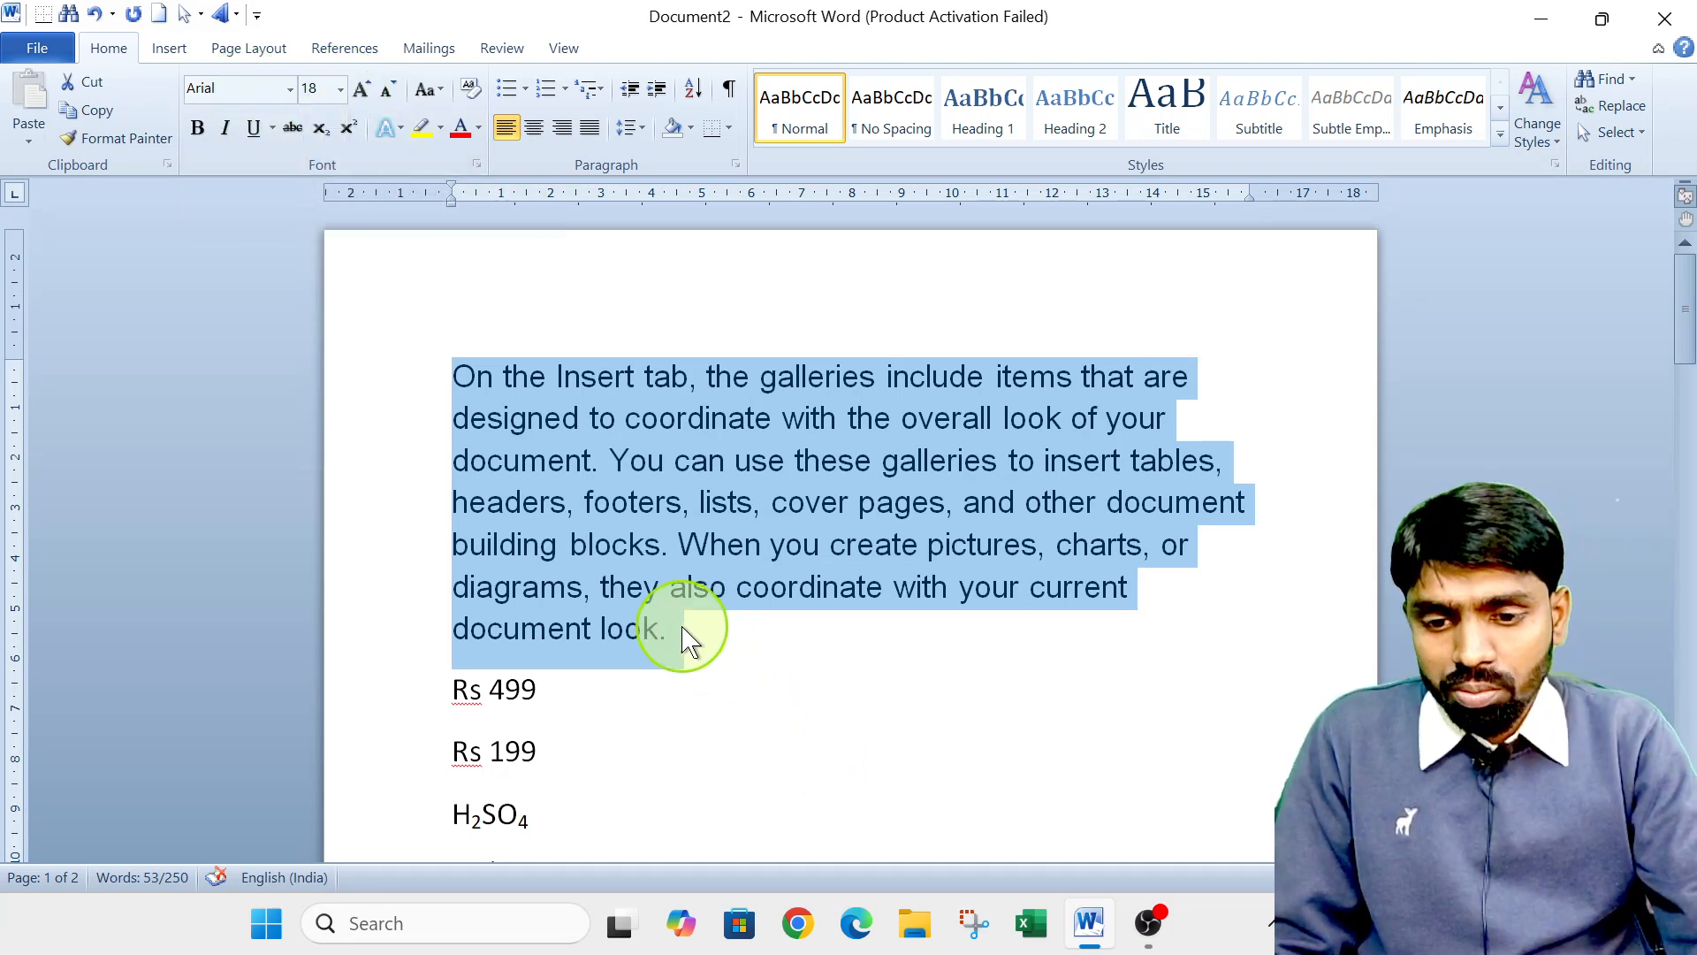
left_click(689, 638)
left_click_drag(681, 628, 428, 378)
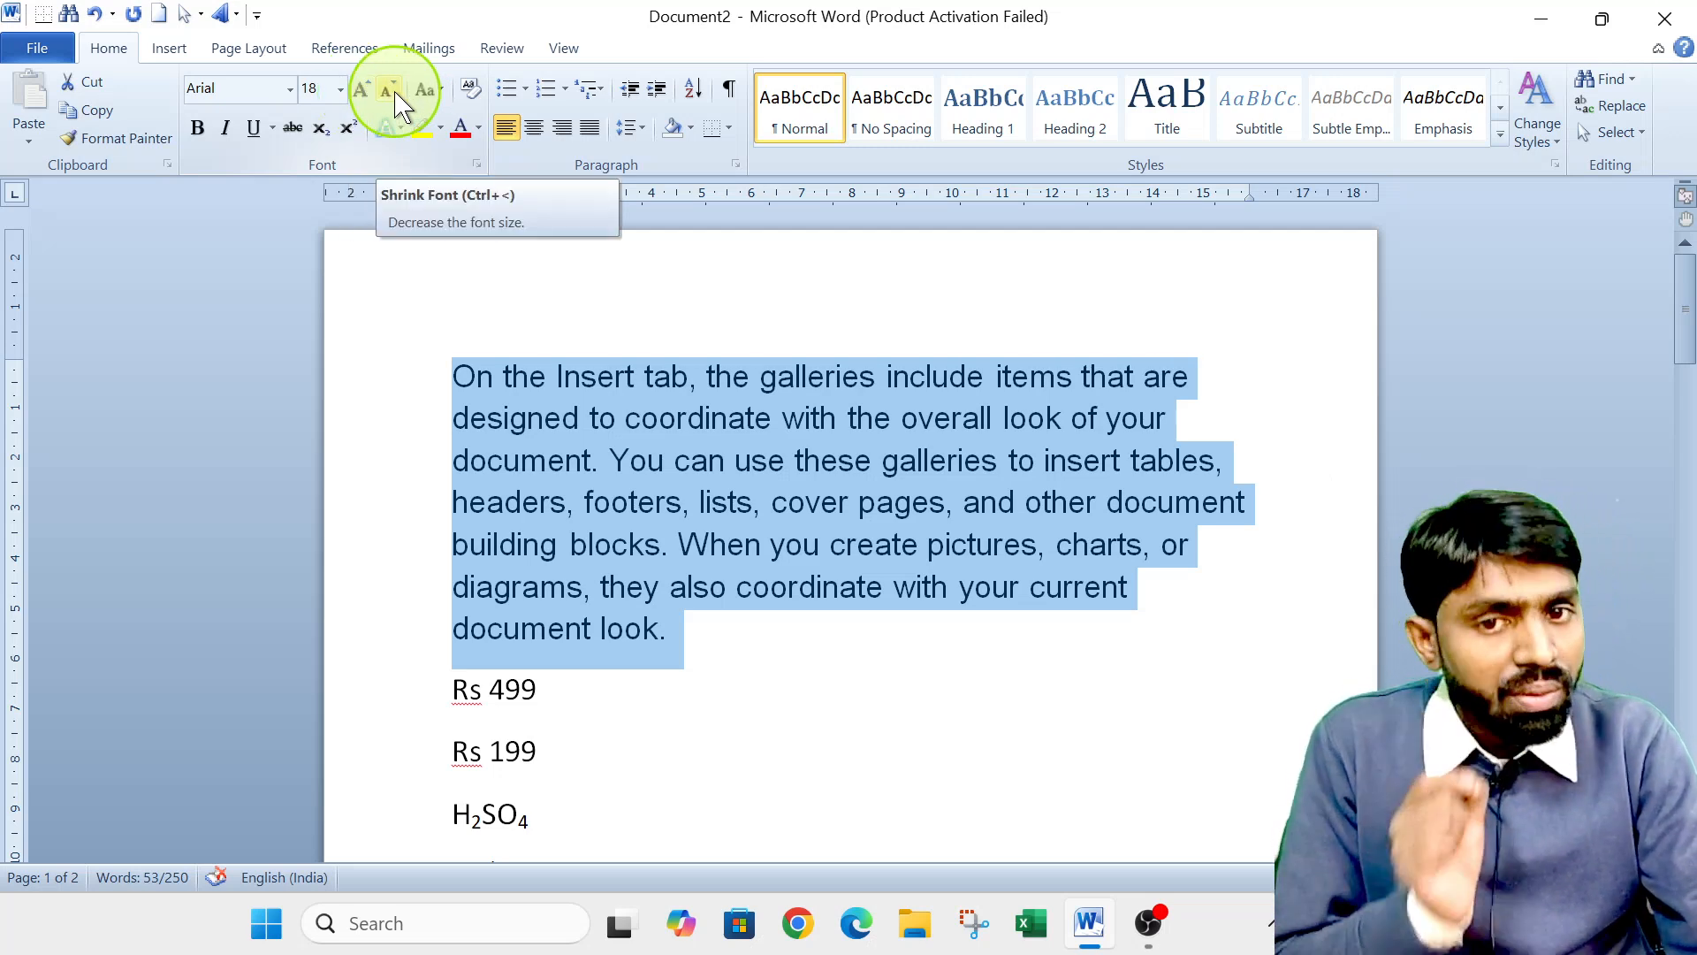
left_click(362, 90)
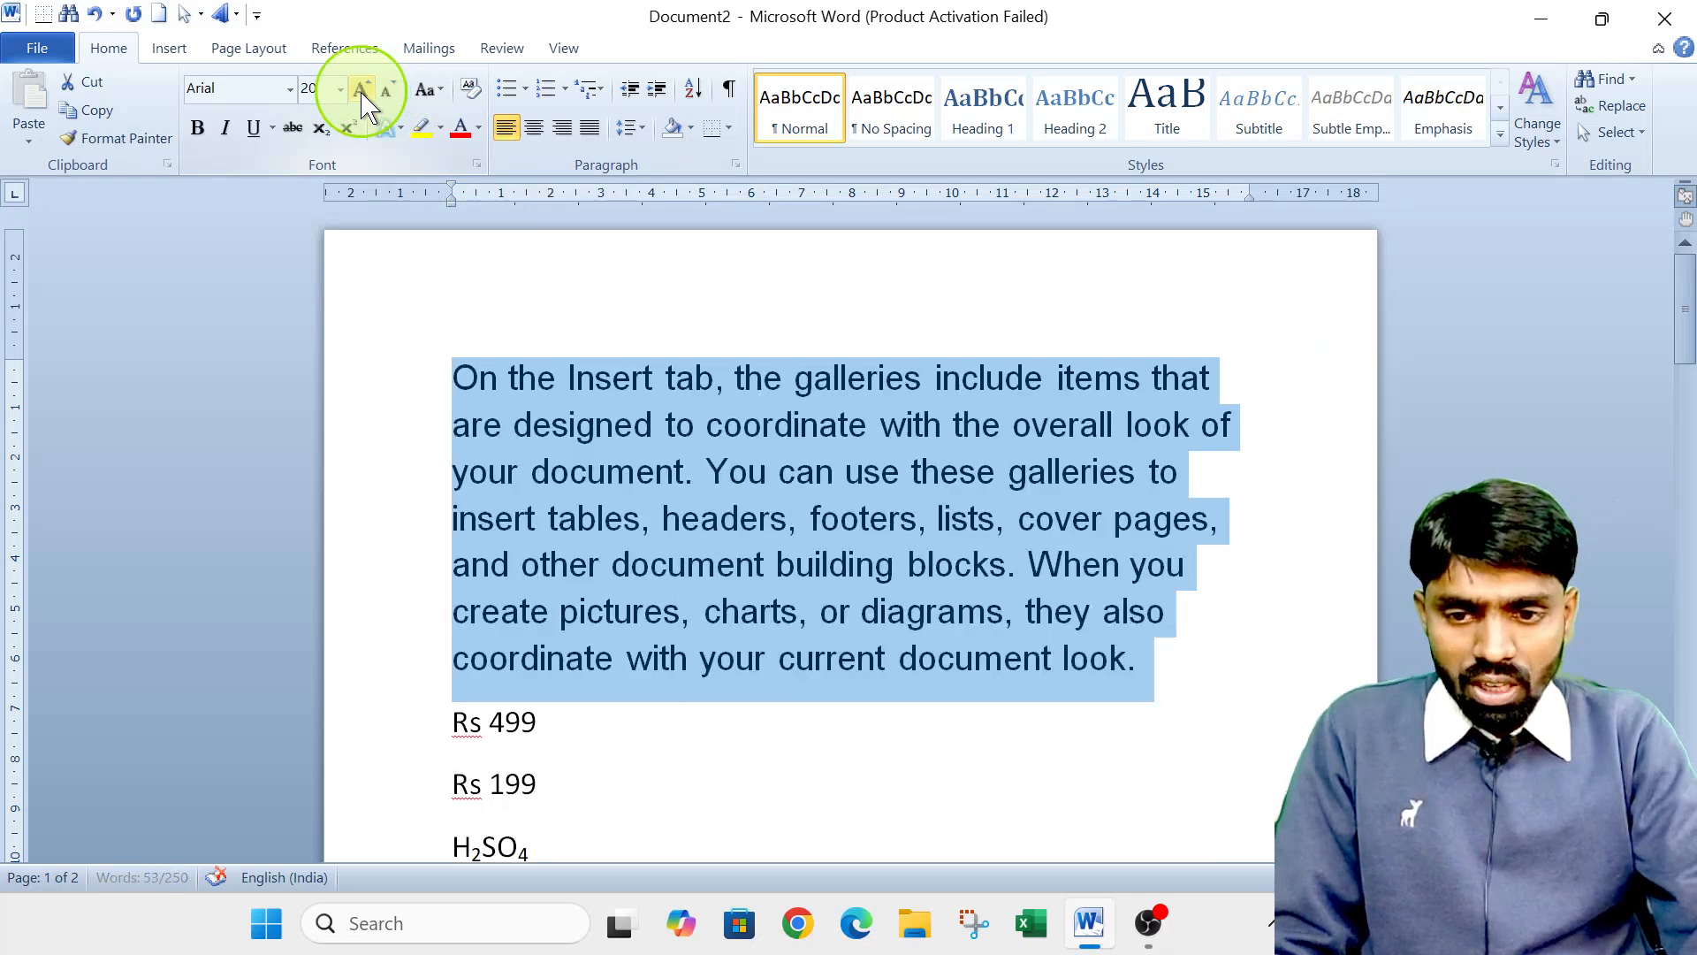
left_click(362, 90)
left_click(362, 89)
left_click(363, 90)
left_click(363, 90)
left_click(362, 89)
left_click(363, 89)
left_click(362, 89)
left_click(363, 89)
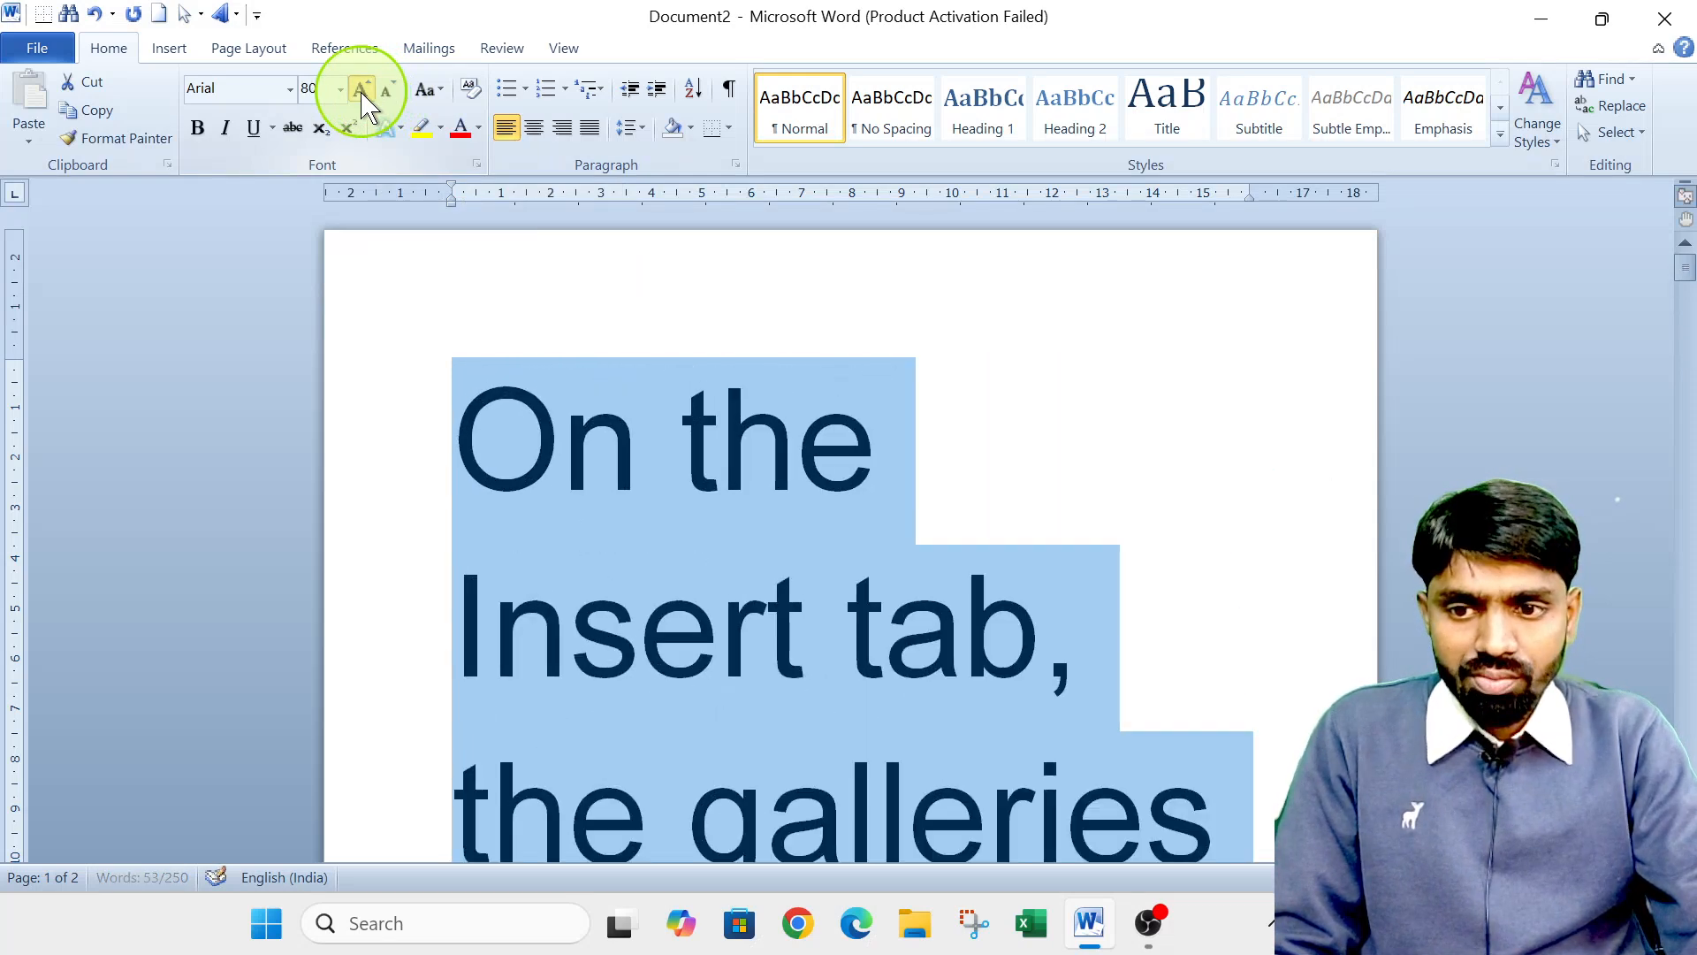
left_click(362, 92)
Reduce the selected paragraph's text in successive Shrink Font steps to 22 pt.
left_click(391, 99)
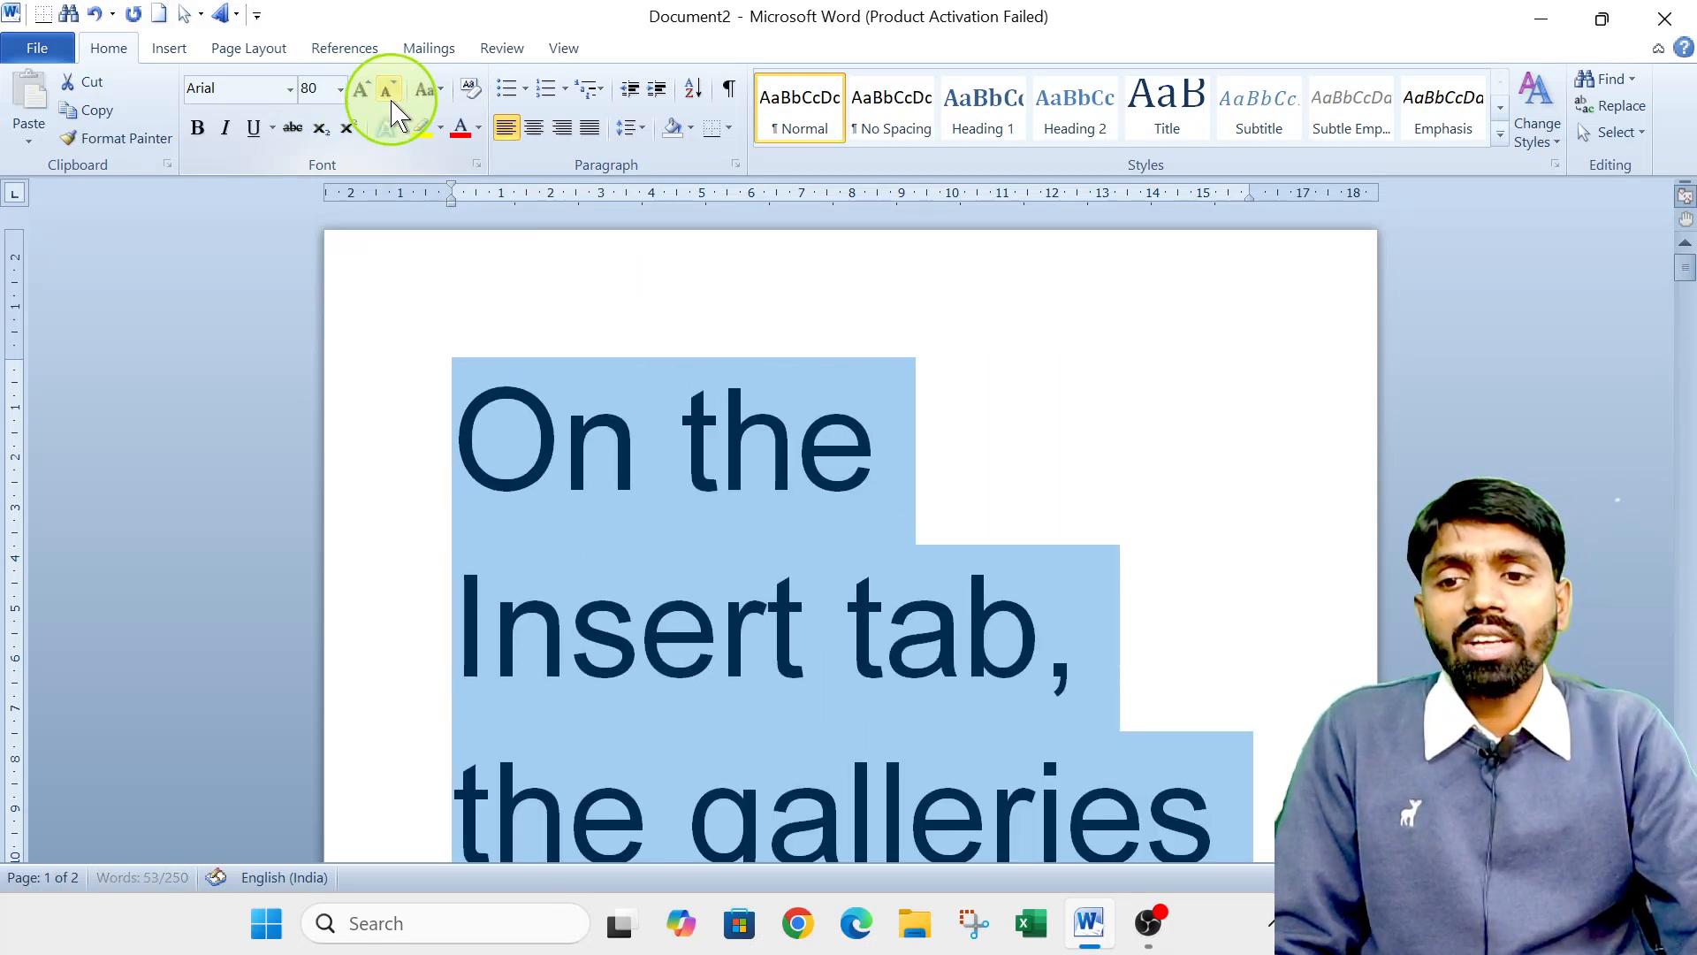
left_click(390, 99)
left_click(391, 99)
left_click(391, 99)
left_click(391, 99)
left_click(391, 99)
left_click(391, 99)
left_click(390, 99)
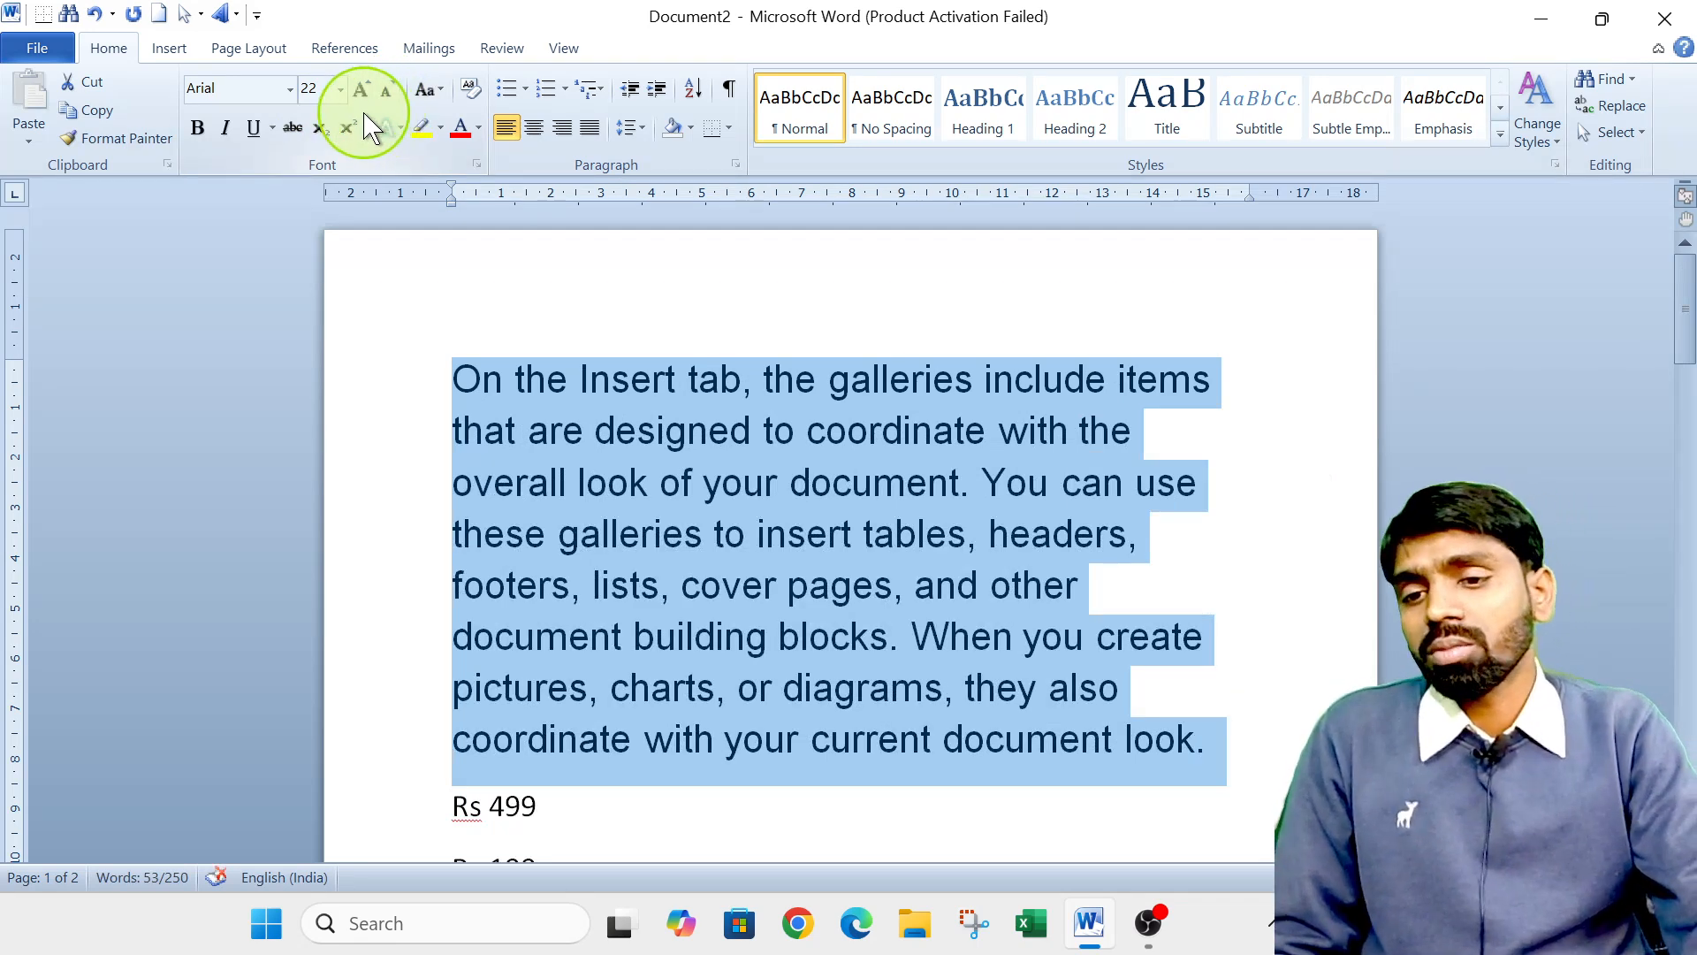
Set the selected paragraph's font size to a custom value of 21 pt.
left_click(342, 92)
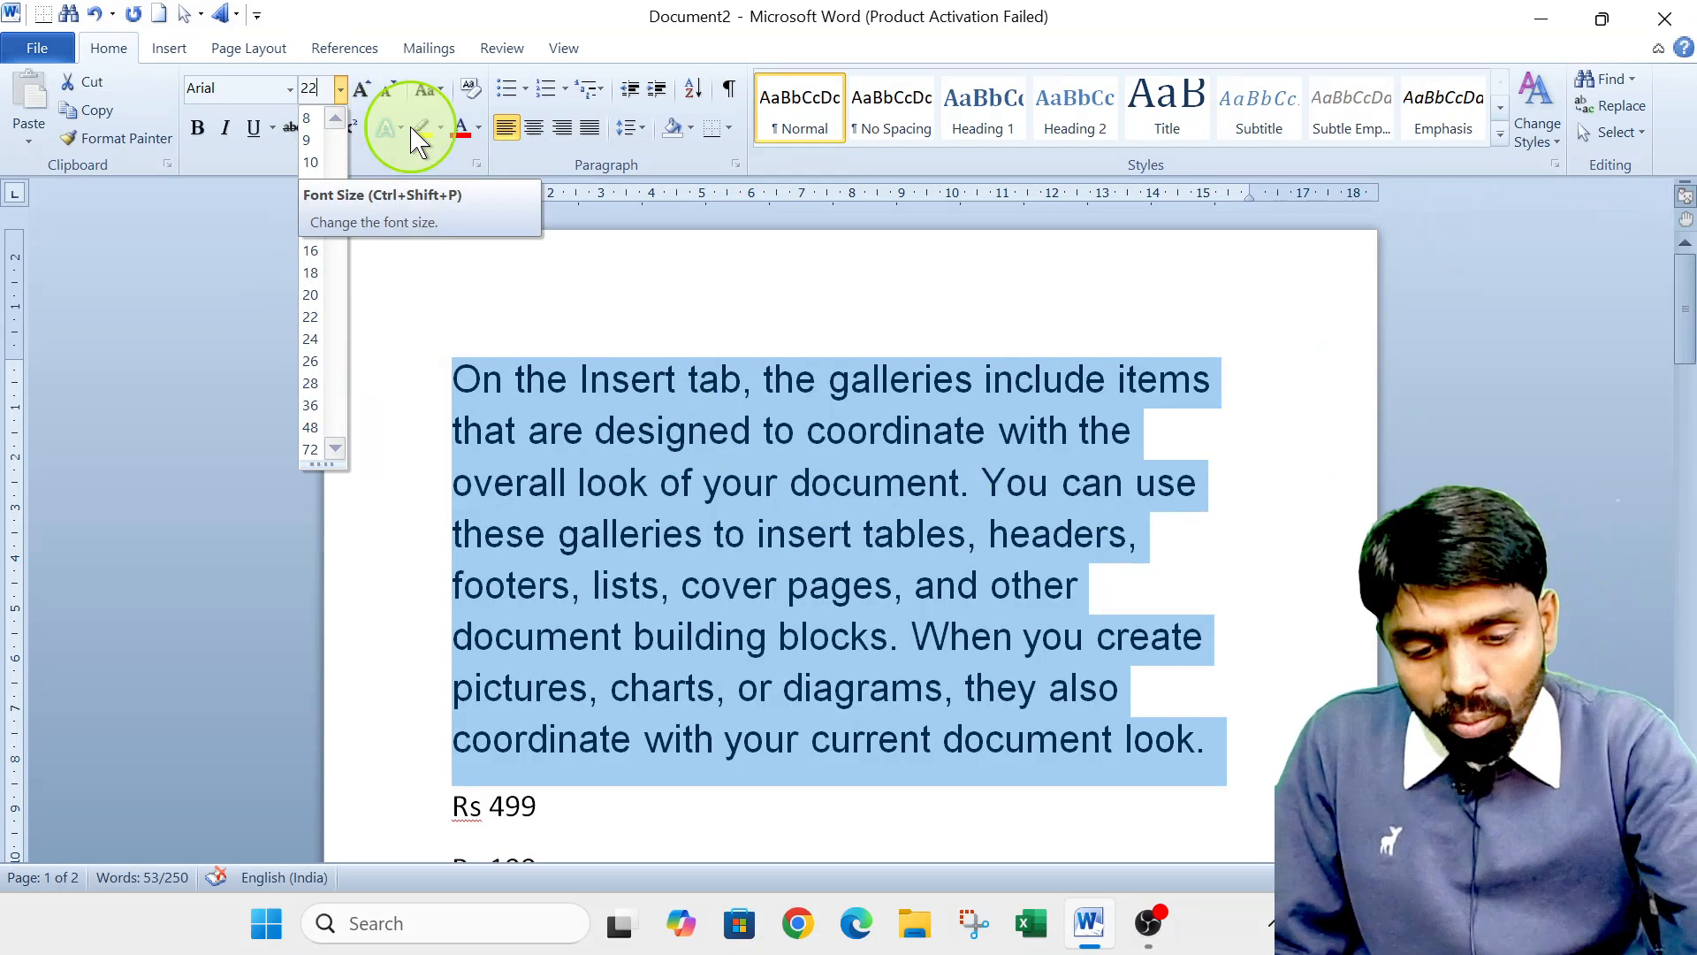
type("21")
key("Return")
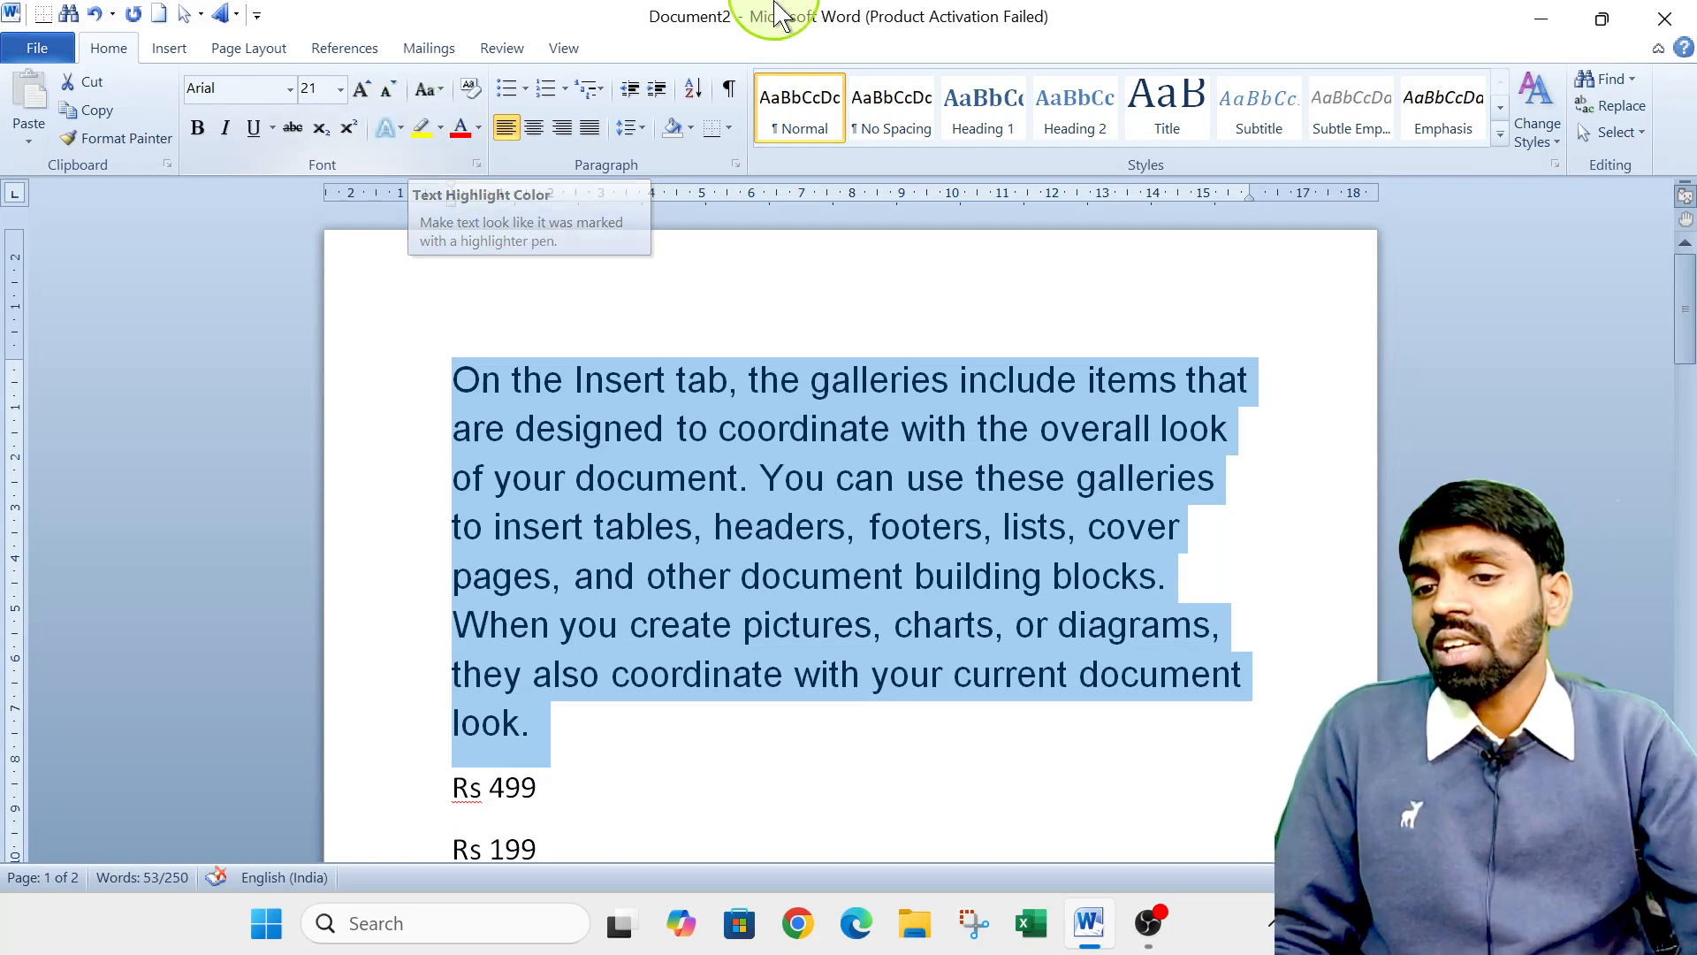
Enlarge the selected paragraph past 26 pt with Grow Font and reduce it to 18 pt with Shrink Font.
left_click(357, 85)
left_click(357, 86)
left_click(357, 86)
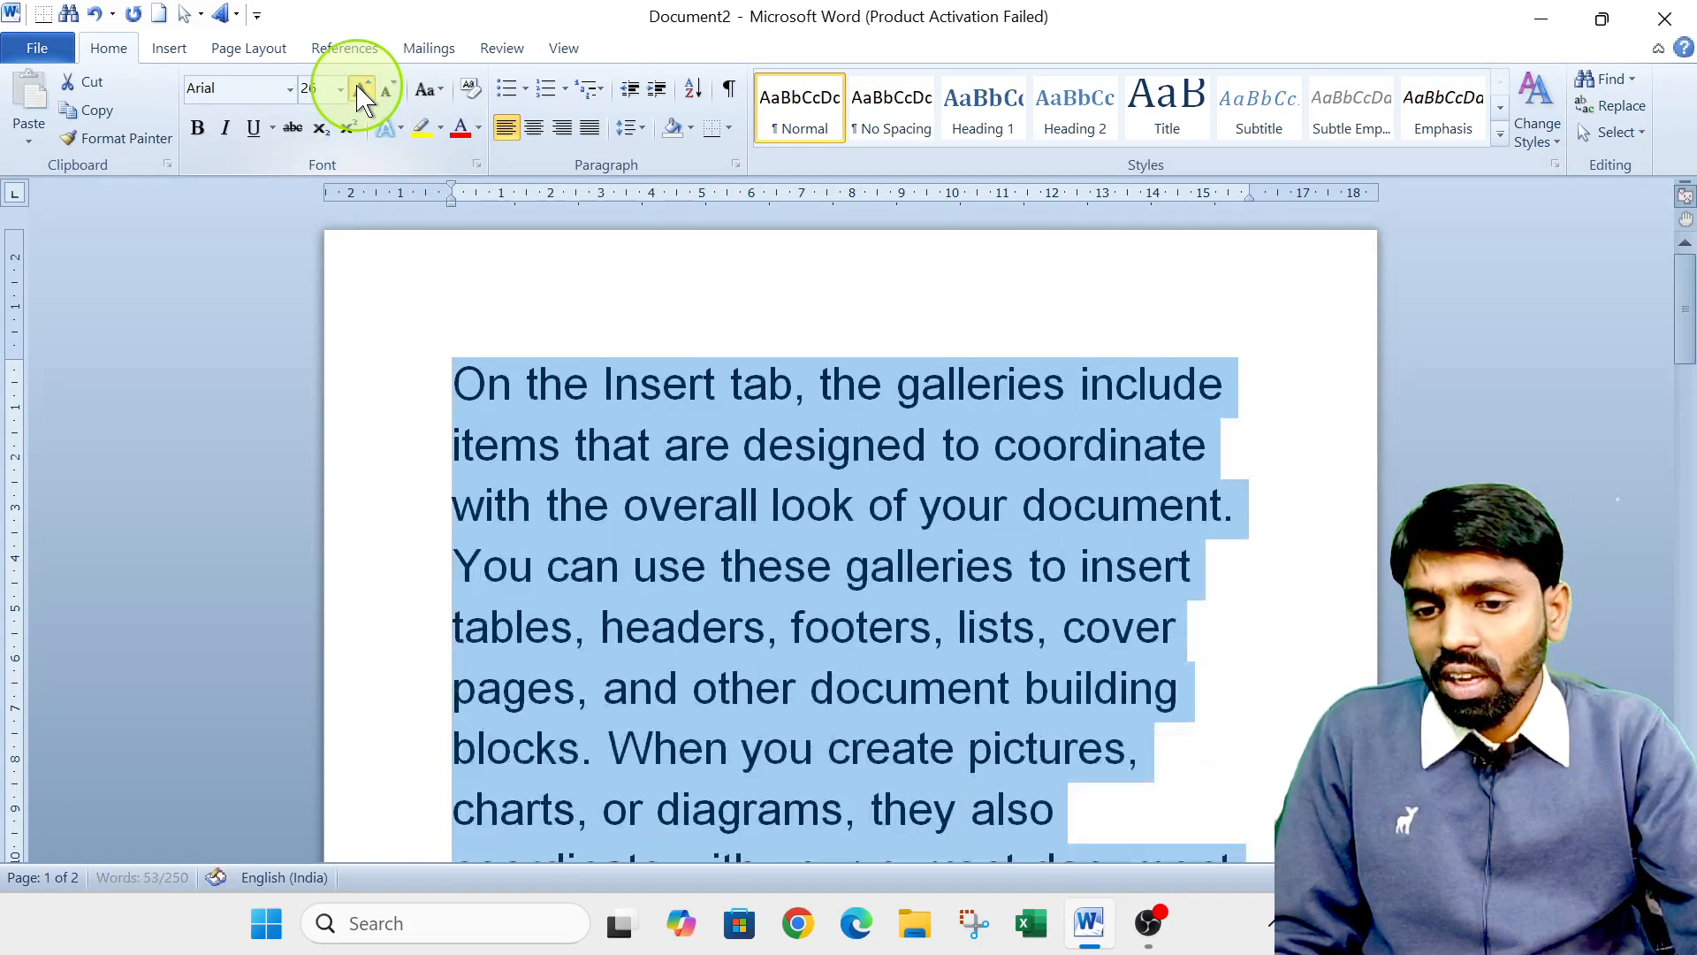
left_click(357, 86)
left_click(383, 89)
left_click(382, 90)
left_click(383, 89)
left_click(382, 89)
left_click(389, 91)
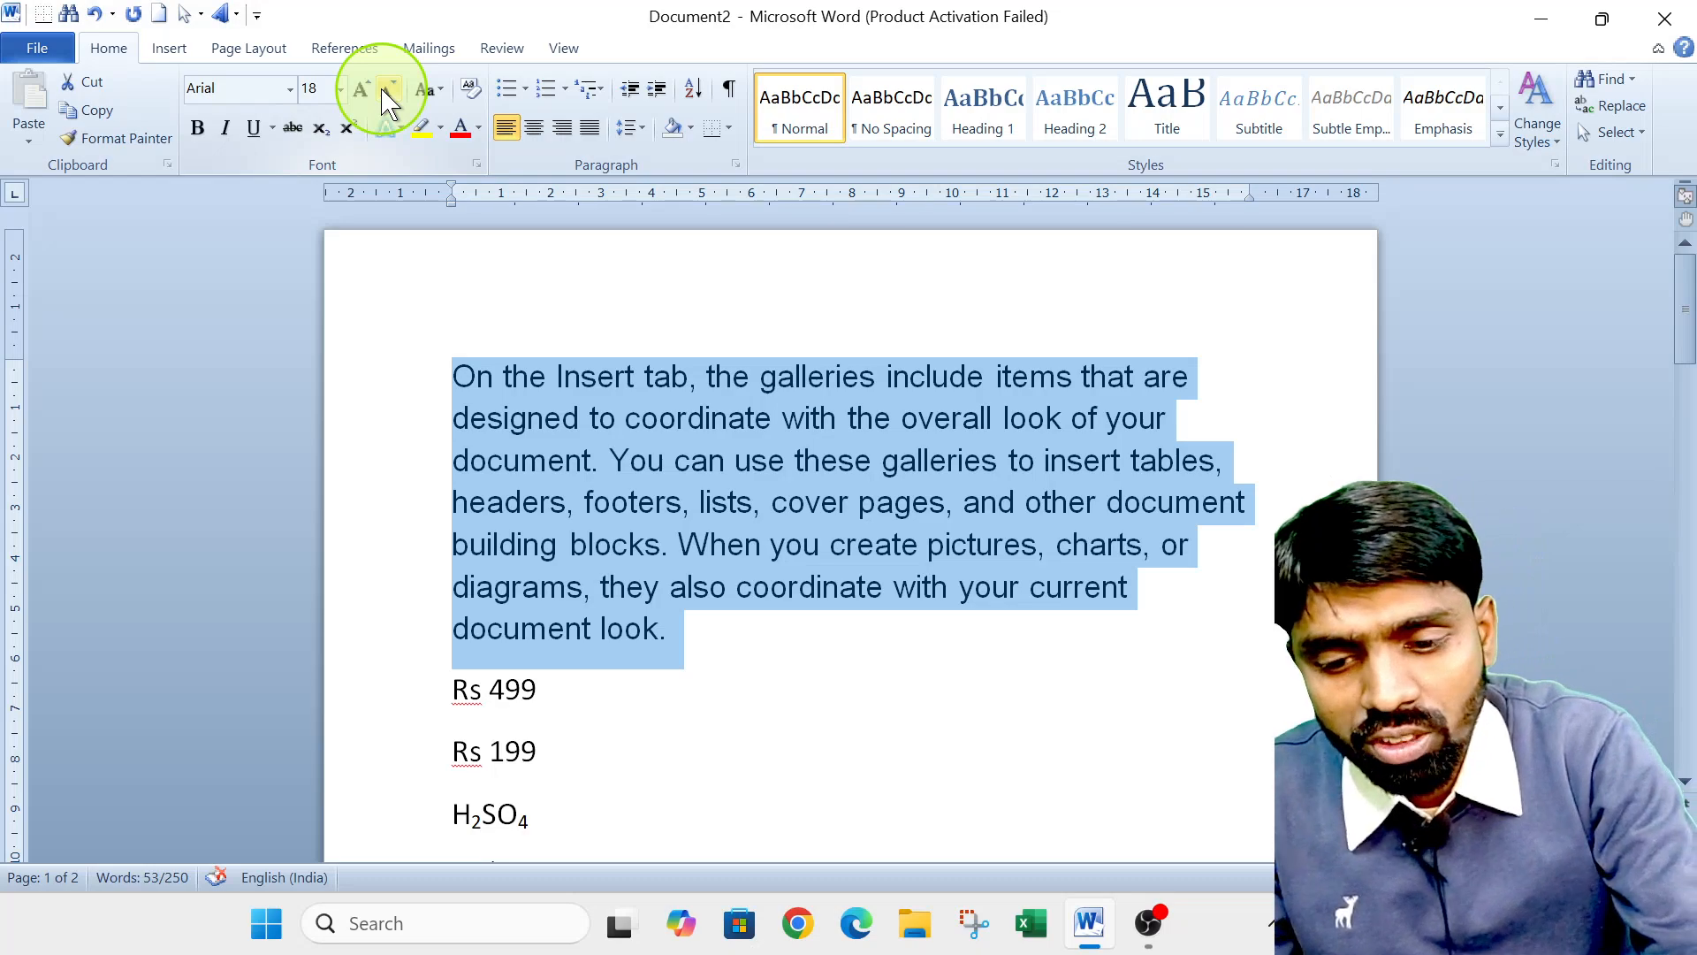
Enlarge the selected first paragraph's text in successive Grow Font steps to 48 pt.
key("ctrl+shift+period")
key("ctrl+shift+period")
key("ctrl+shift+period")
key("ctrl+shift+period")
key("ctrl+shift+period")
key("ctrl+shift+period")
key("ctrl+shift+period")
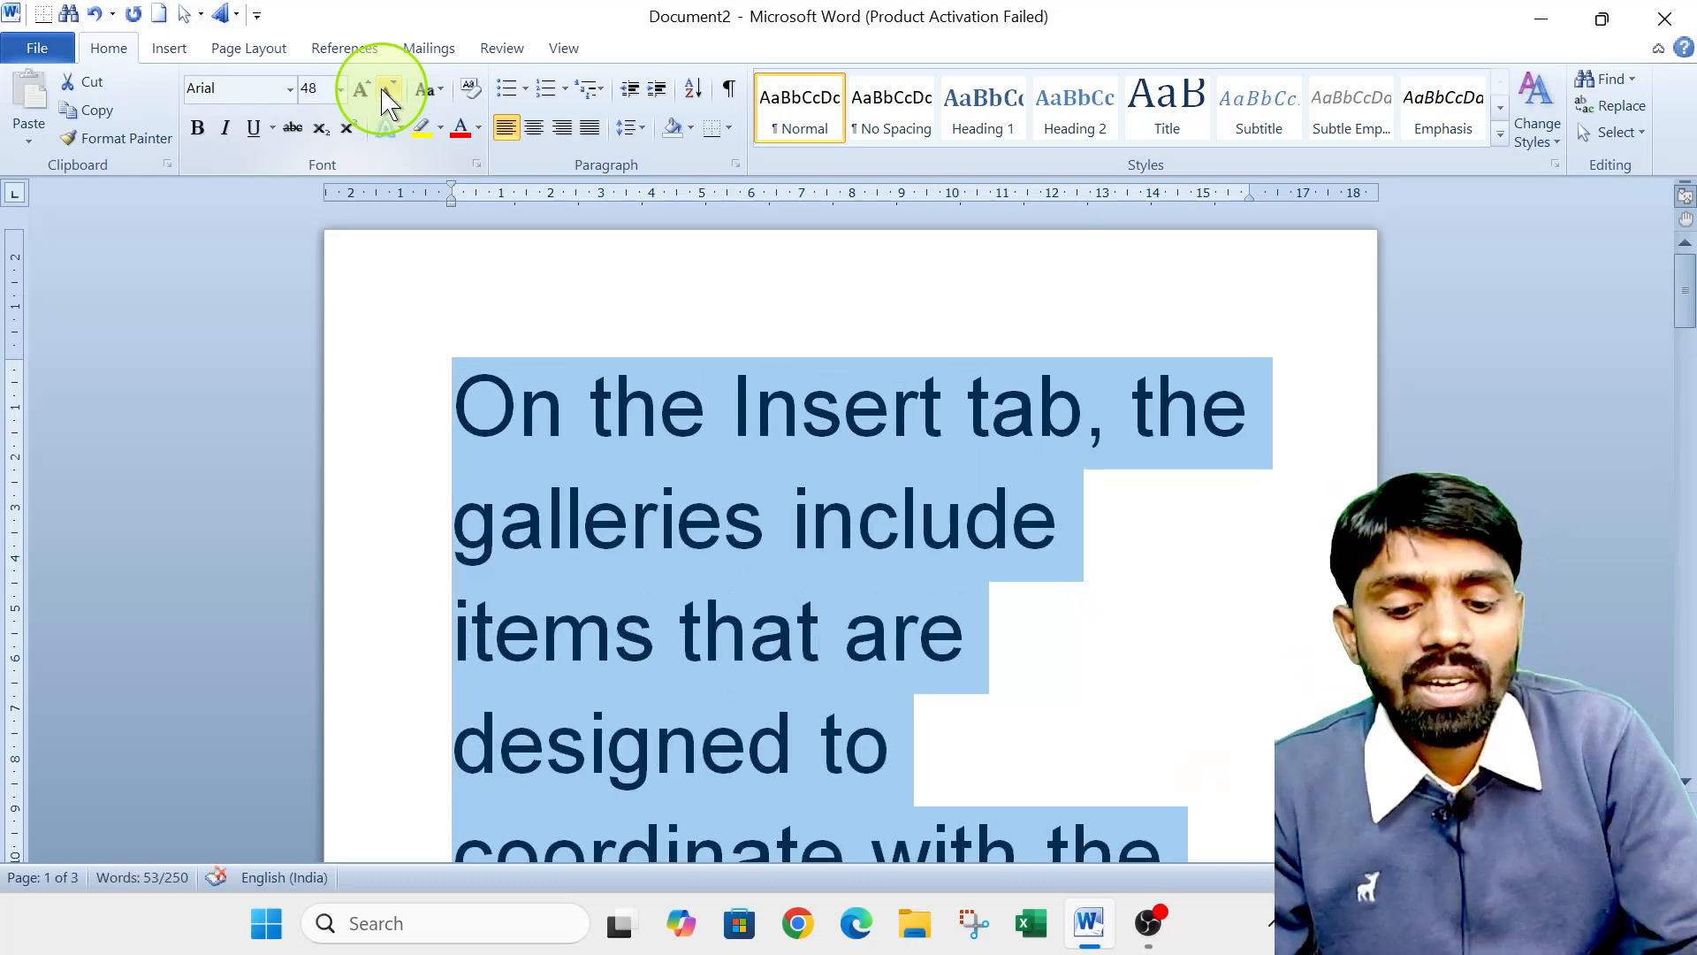
Reduce the selected first paragraph's text in successive Shrink Font steps to 20 pt.
left_click(389, 91)
left_click(389, 91)
left_click(389, 91)
left_click(389, 91)
left_click(389, 91)
left_click(389, 91)
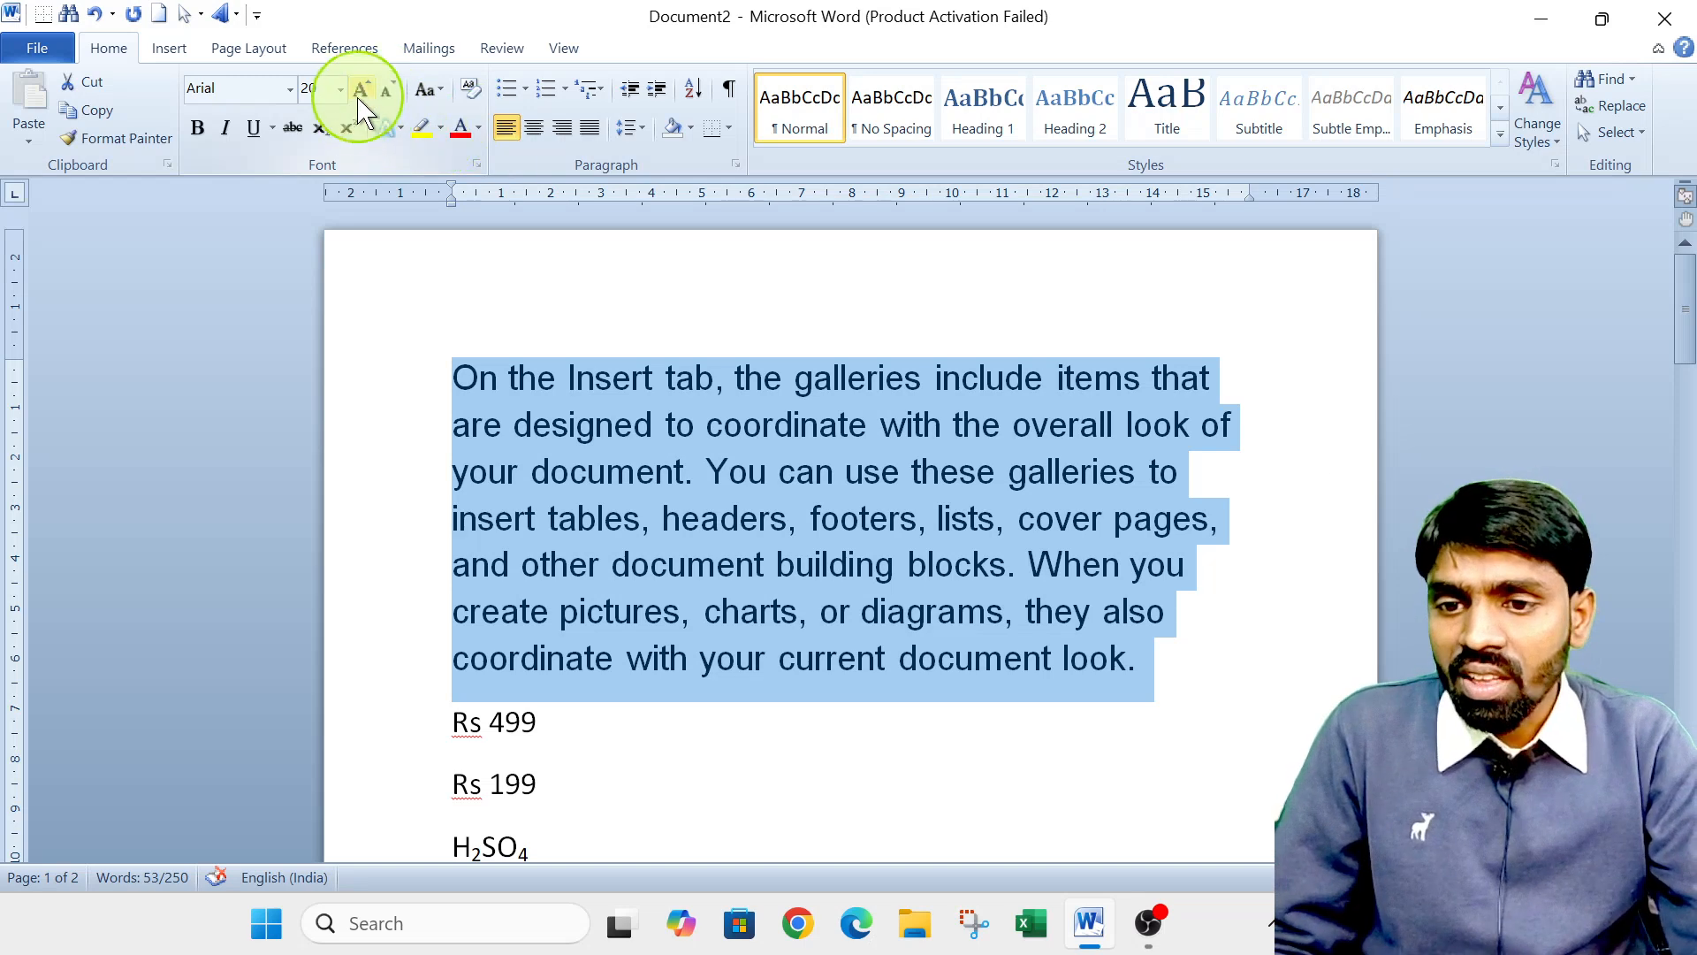
Examine the Change Case options: Sentence case, lowercase, UPPERCASE, Capitalize Each Word and tOGGLE cASE.
left_click(435, 97)
left_click(431, 89)
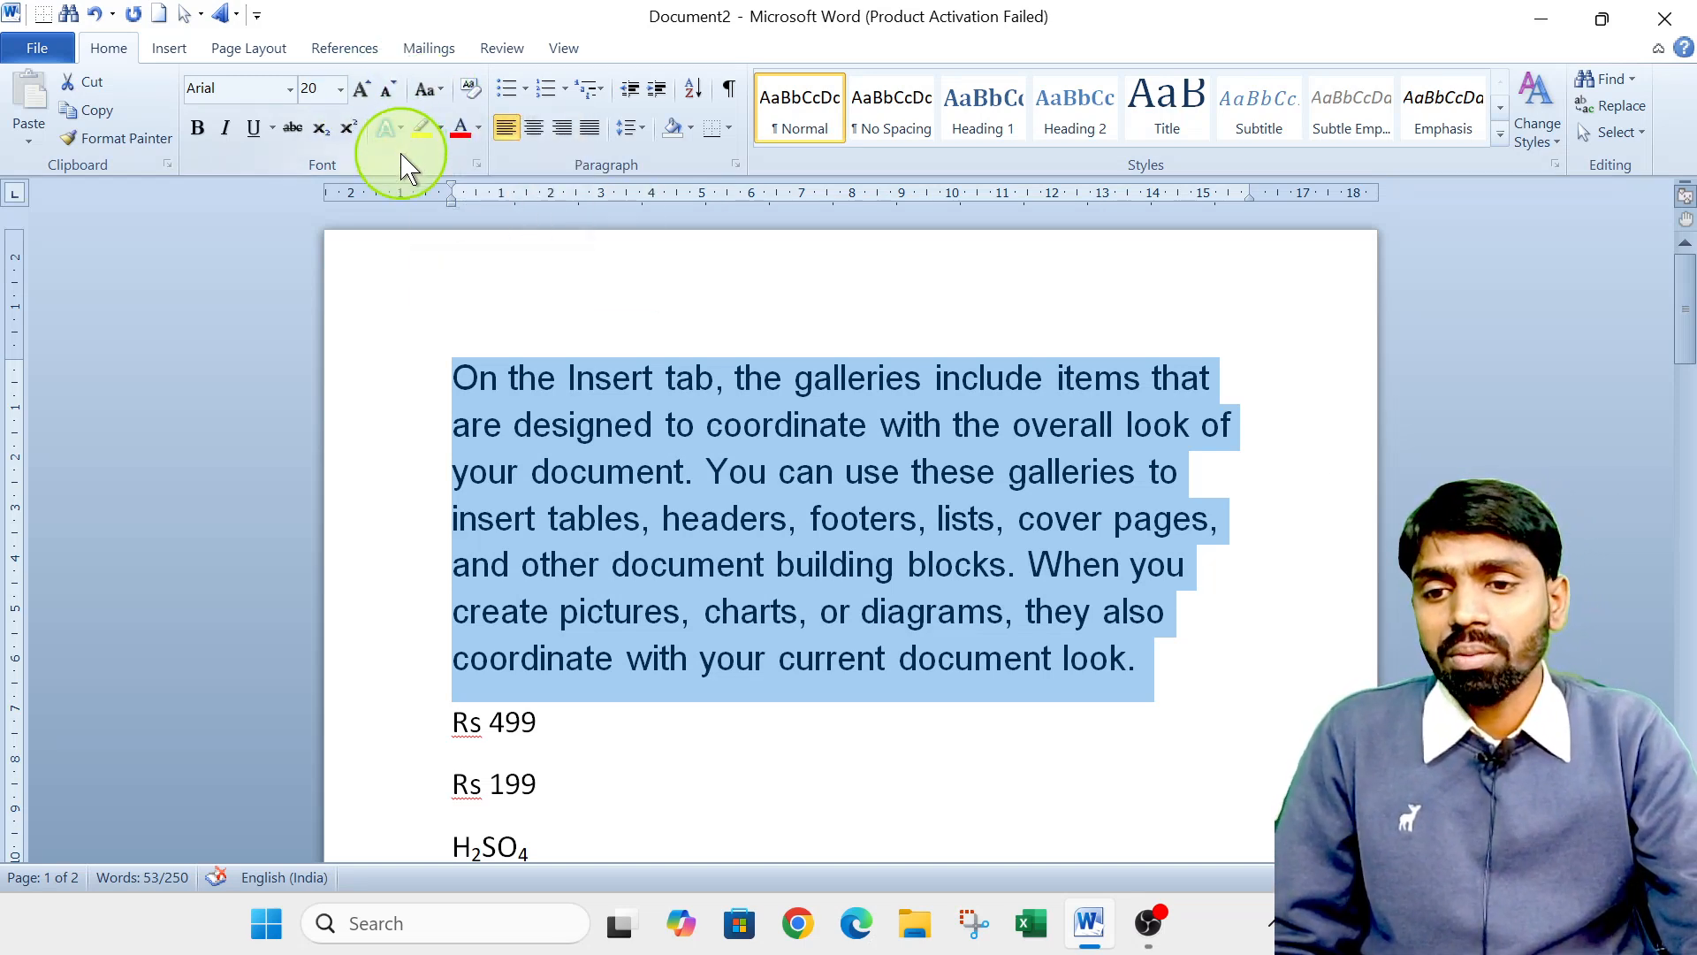
left_click(427, 95)
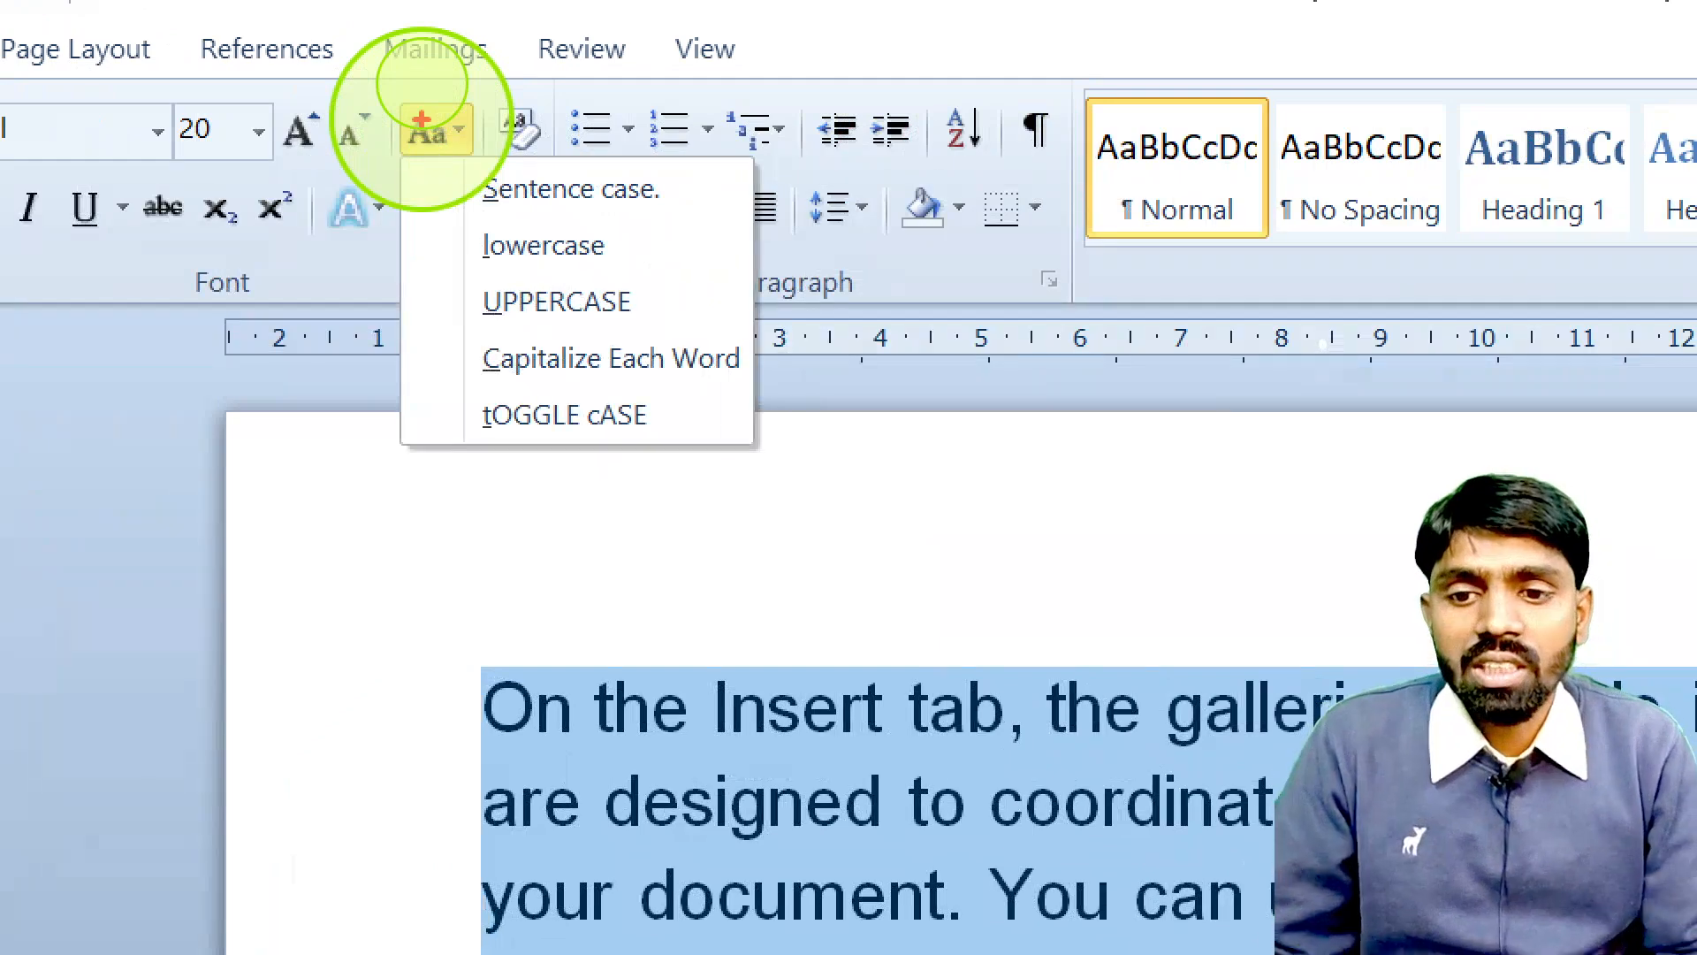
left_click_drag(486, 213, 694, 222)
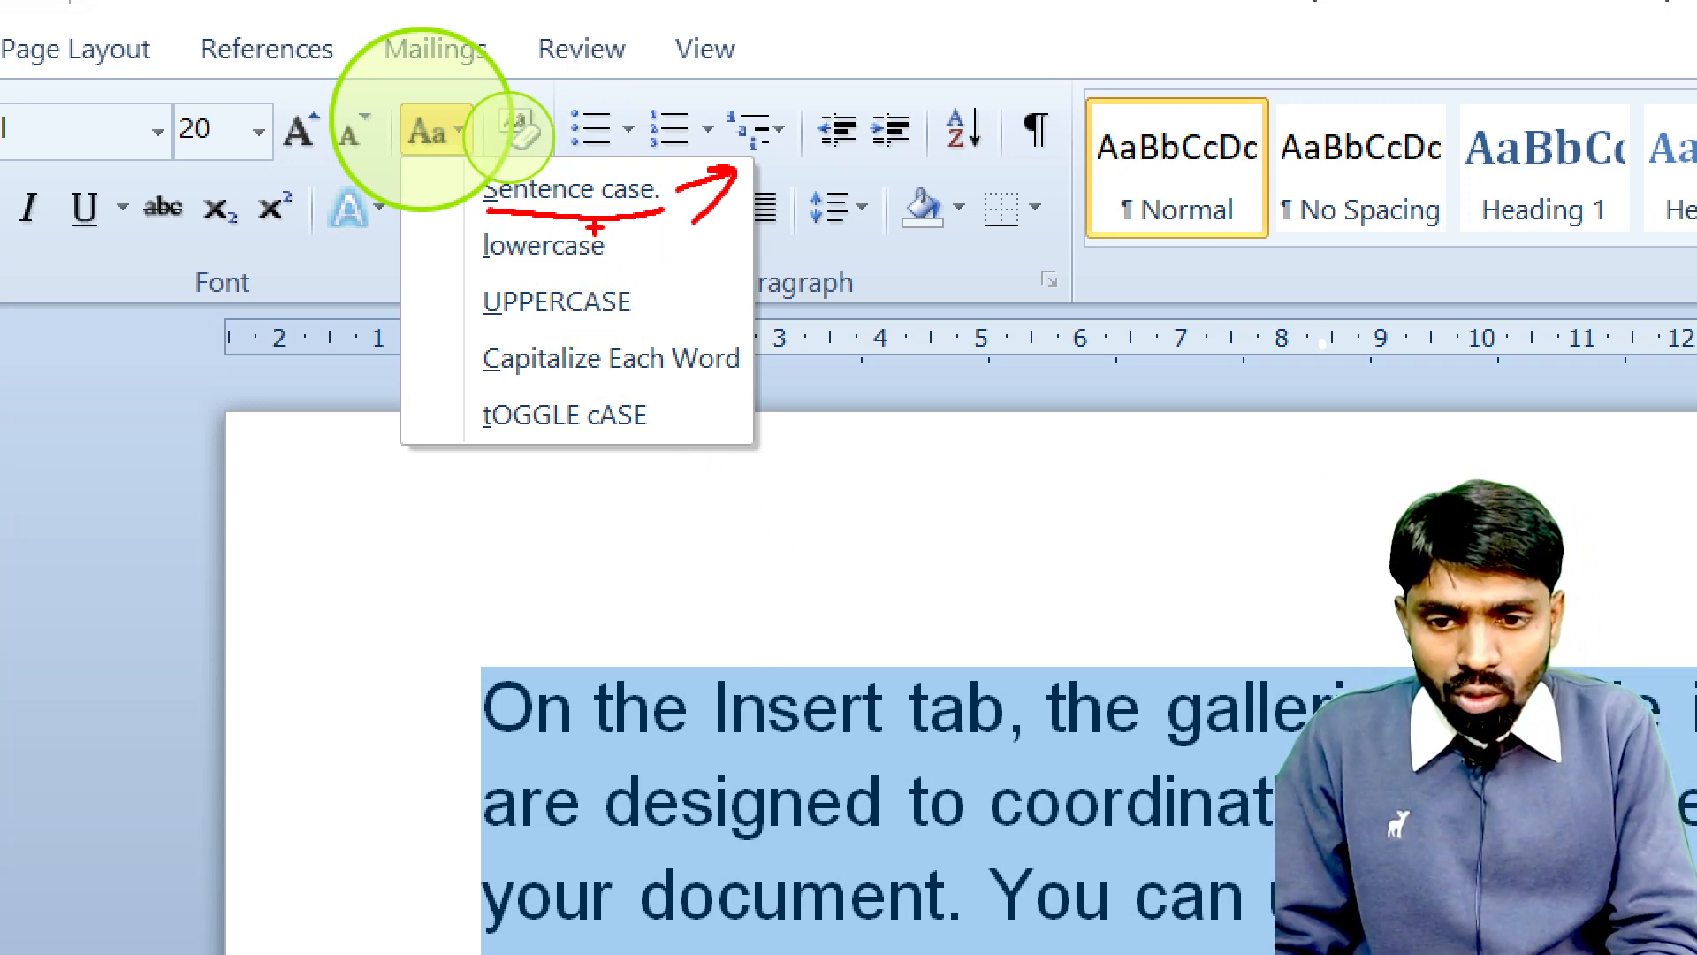
left_click_drag(616, 250, 683, 250)
left_click_drag(668, 234, 667, 276)
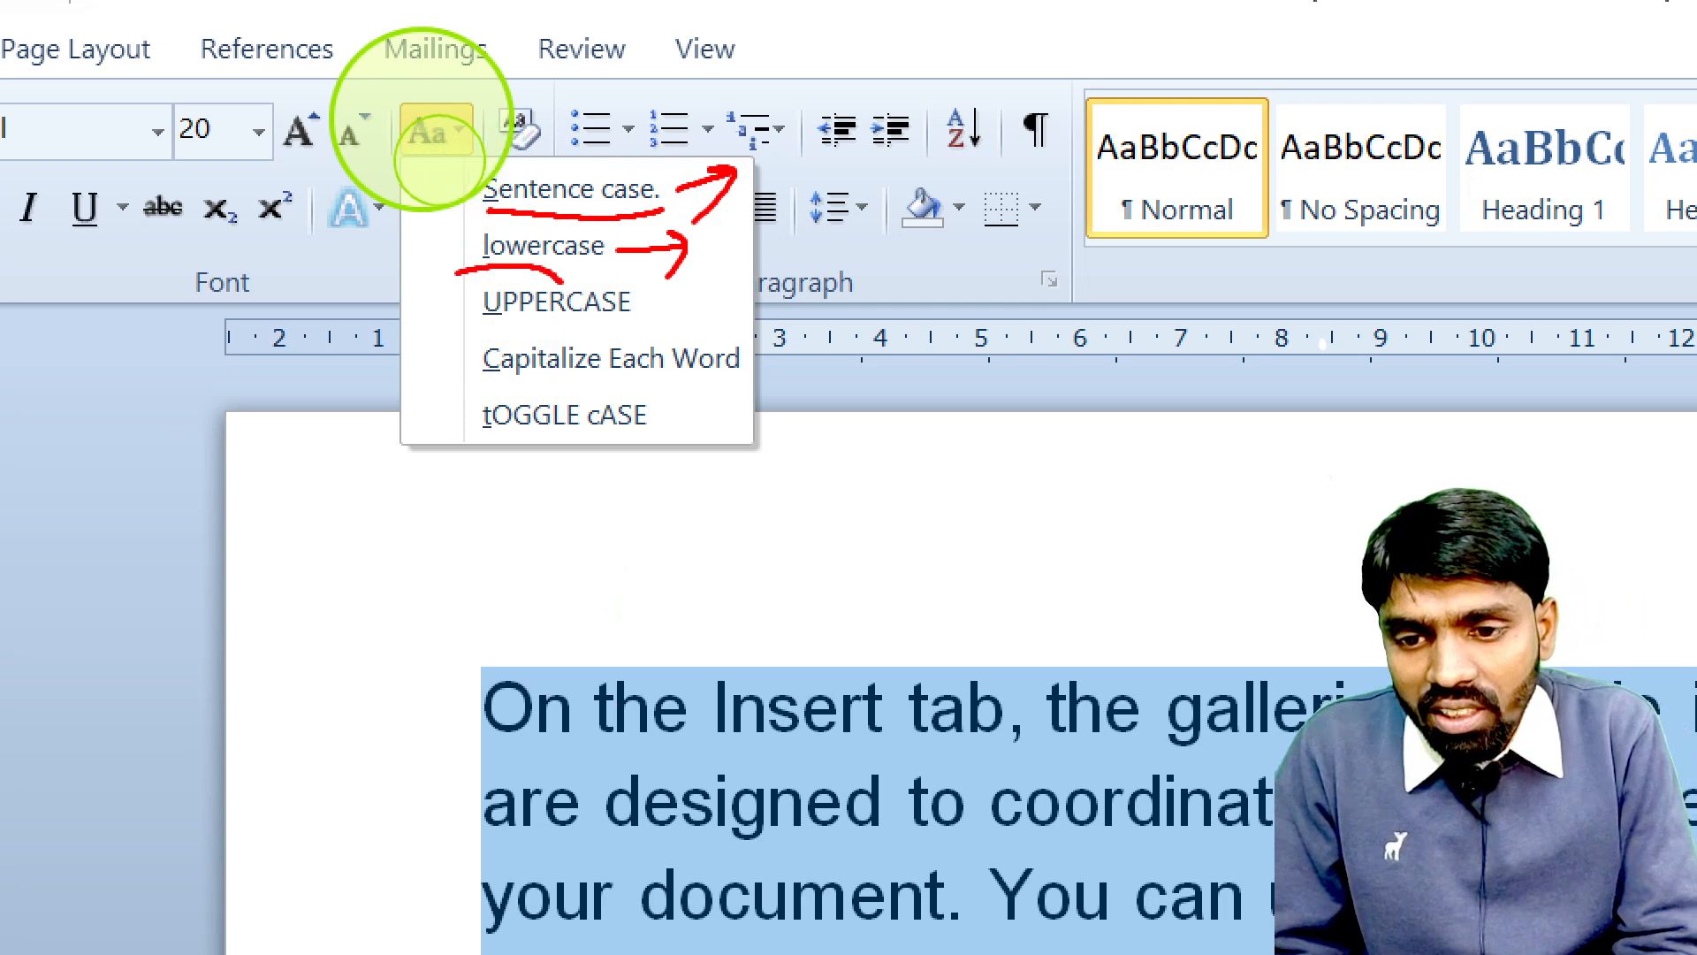
mouse_move(562, 279)
left_mouse_down()
mouse_move(477, 320)
mouse_move(644, 295)
mouse_move(537, 272)
left_mouse_up()
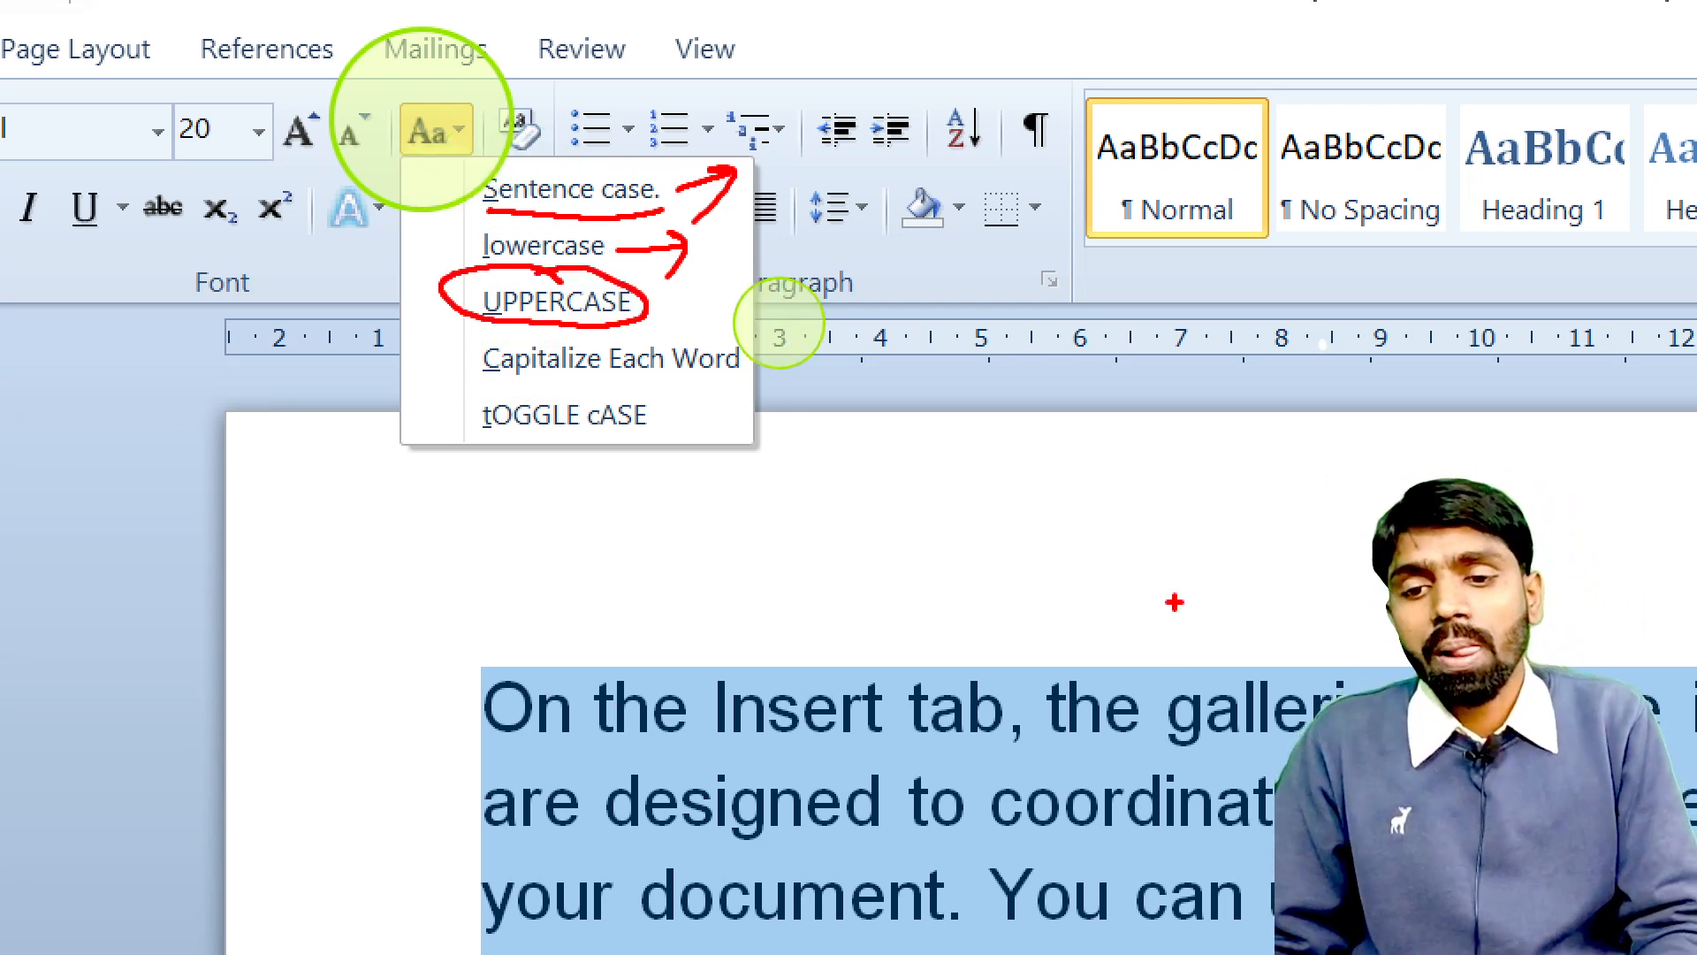
mouse_move(482, 362)
left_mouse_down()
mouse_move(513, 336)
mouse_move(692, 329)
mouse_move(761, 377)
mouse_move(599, 401)
mouse_move(443, 360)
left_mouse_up()
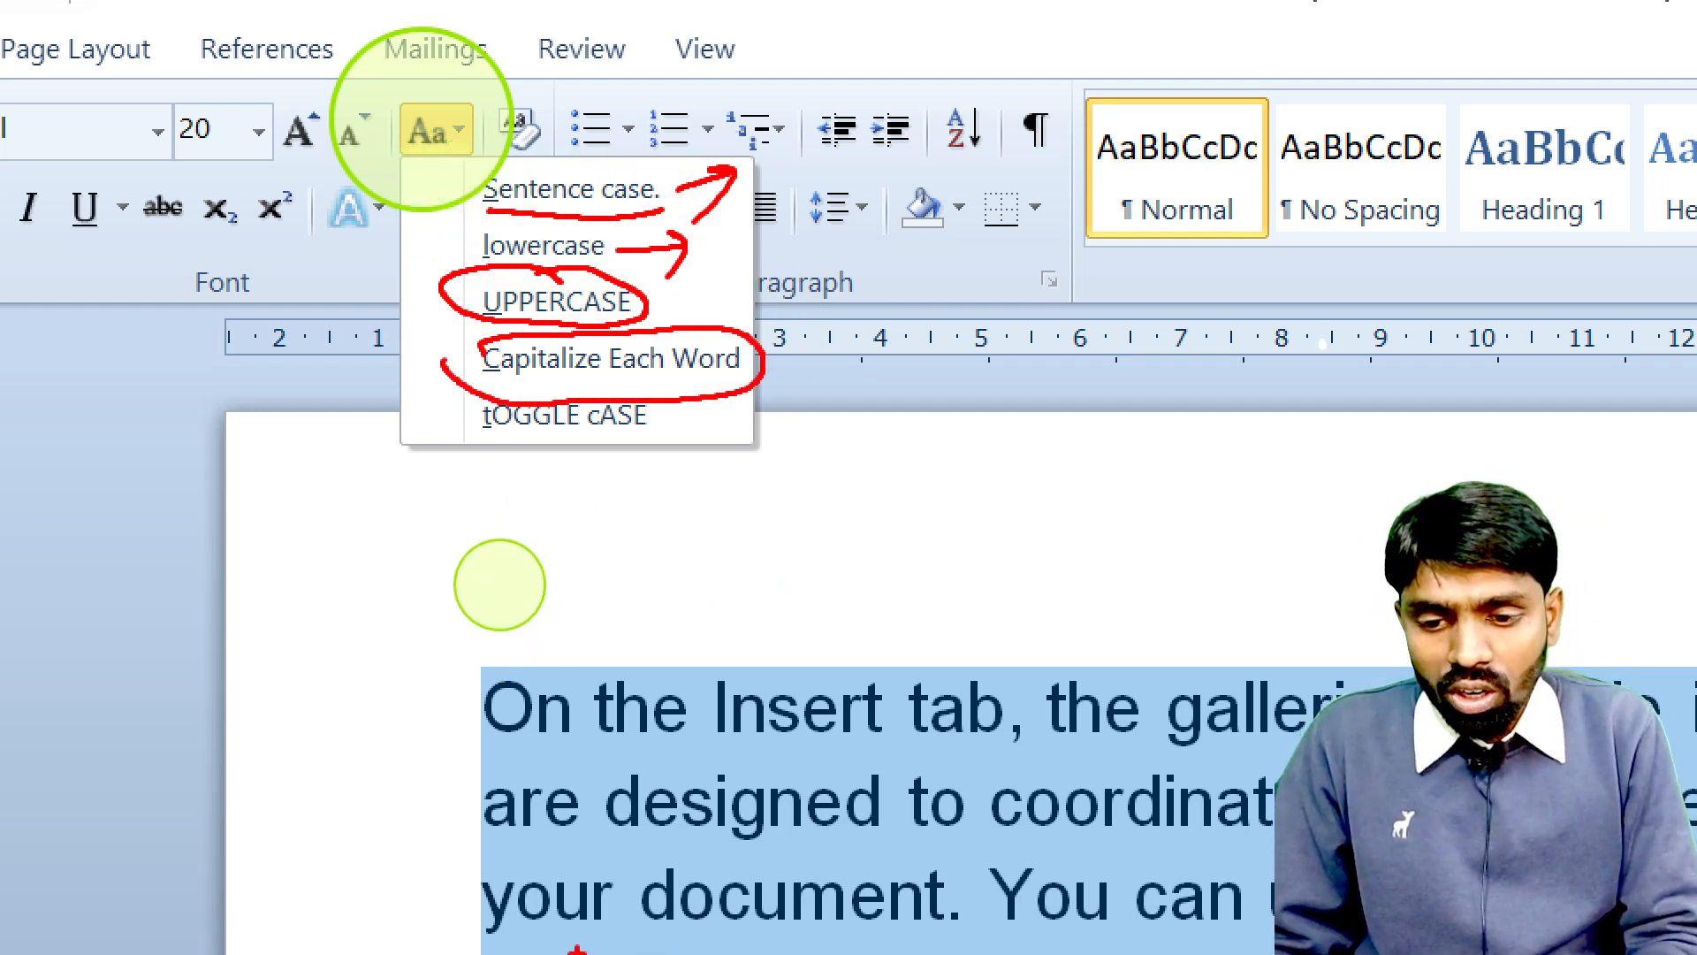
mouse_move(535, 659)
left_mouse_down()
mouse_move(541, 675)
mouse_move(606, 619)
mouse_move(835, 603)
left_mouse_up()
mouse_move(930, 639)
left_mouse_down()
mouse_move(994, 624)
mouse_move(1030, 590)
left_mouse_up()
left_click_drag(663, 386, 767, 378)
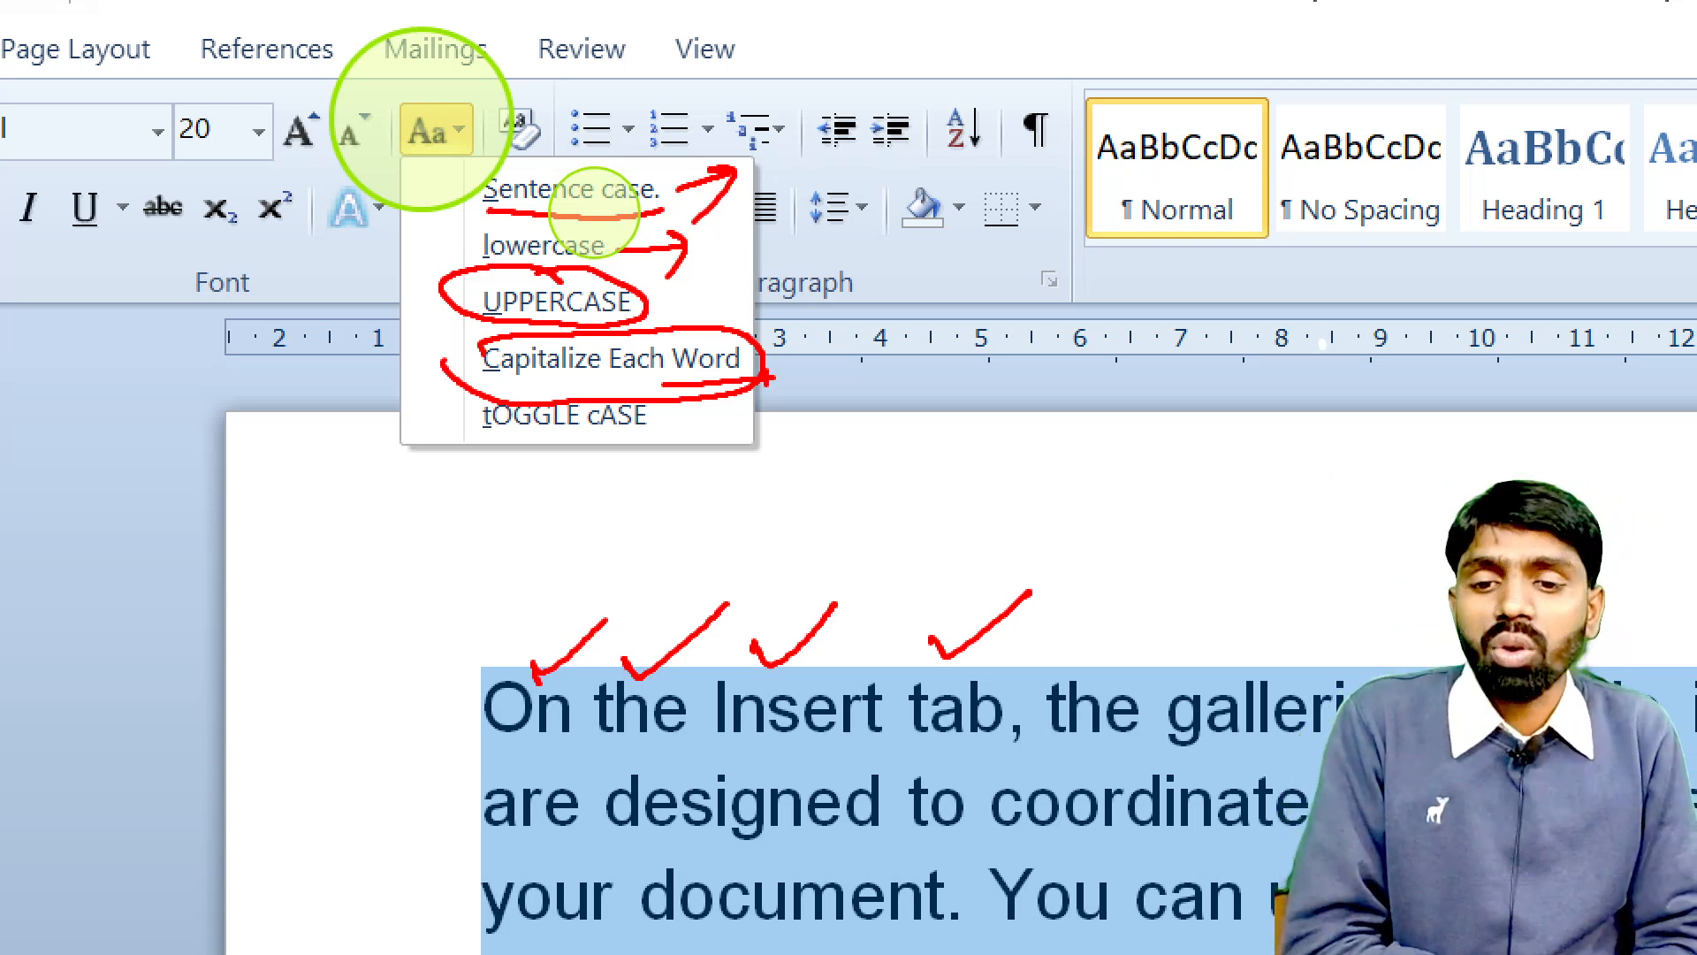
left_click(469, 424)
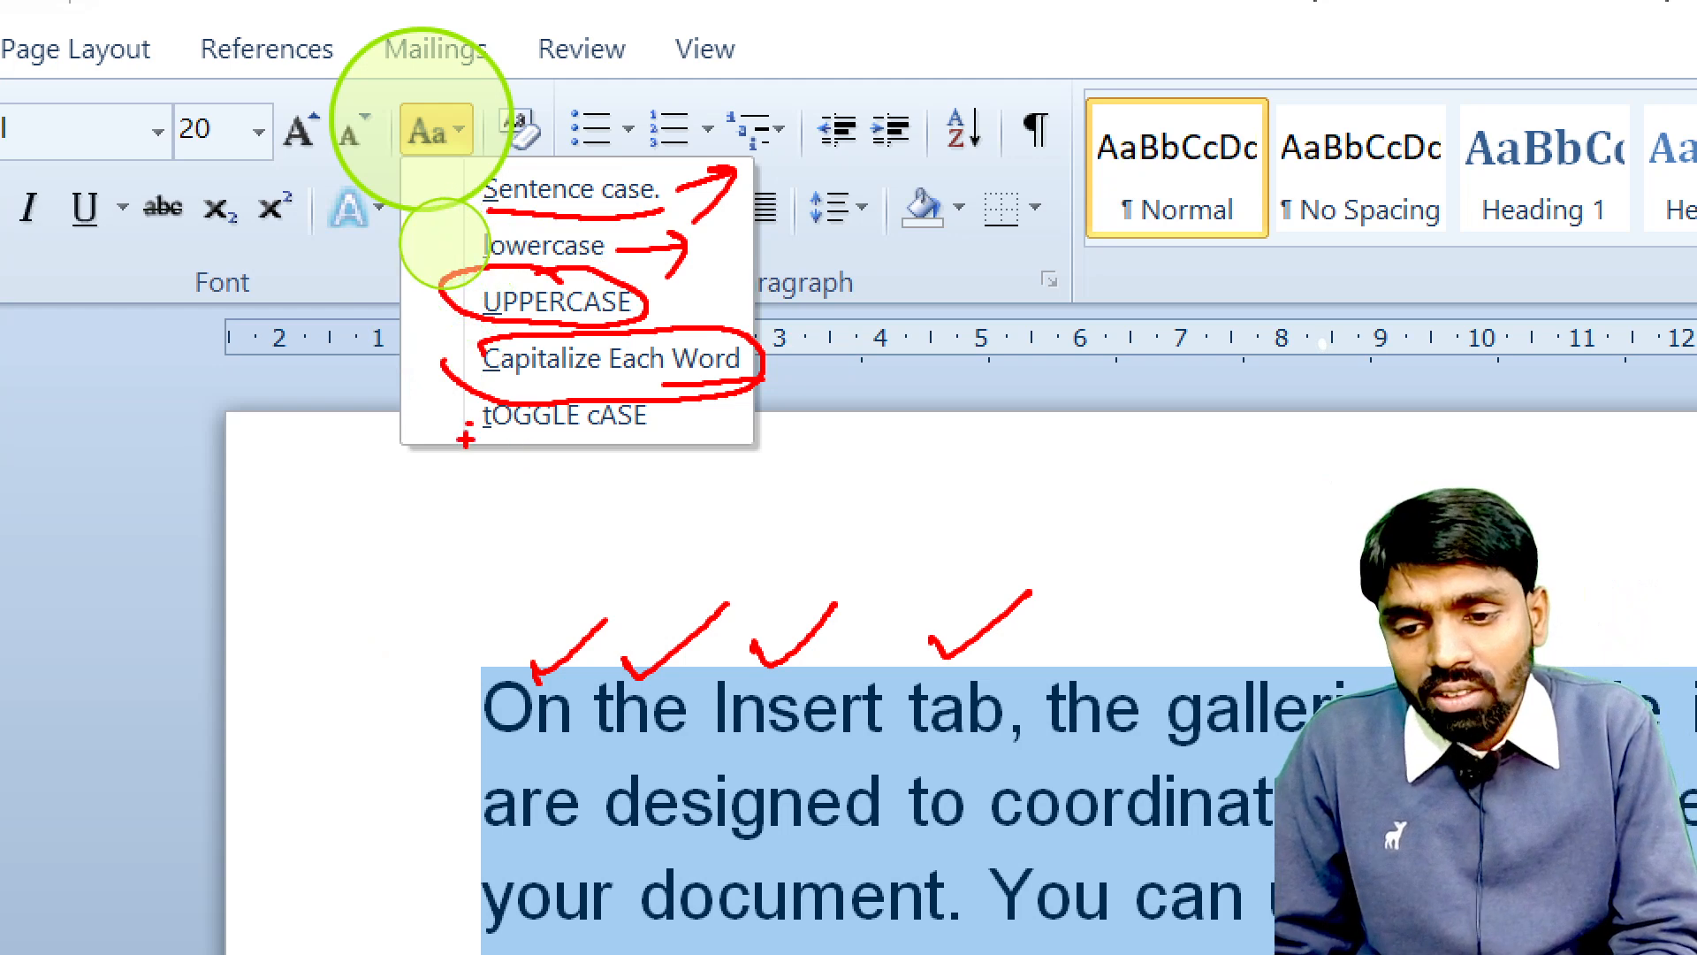
left_click_drag(465, 436, 574, 428)
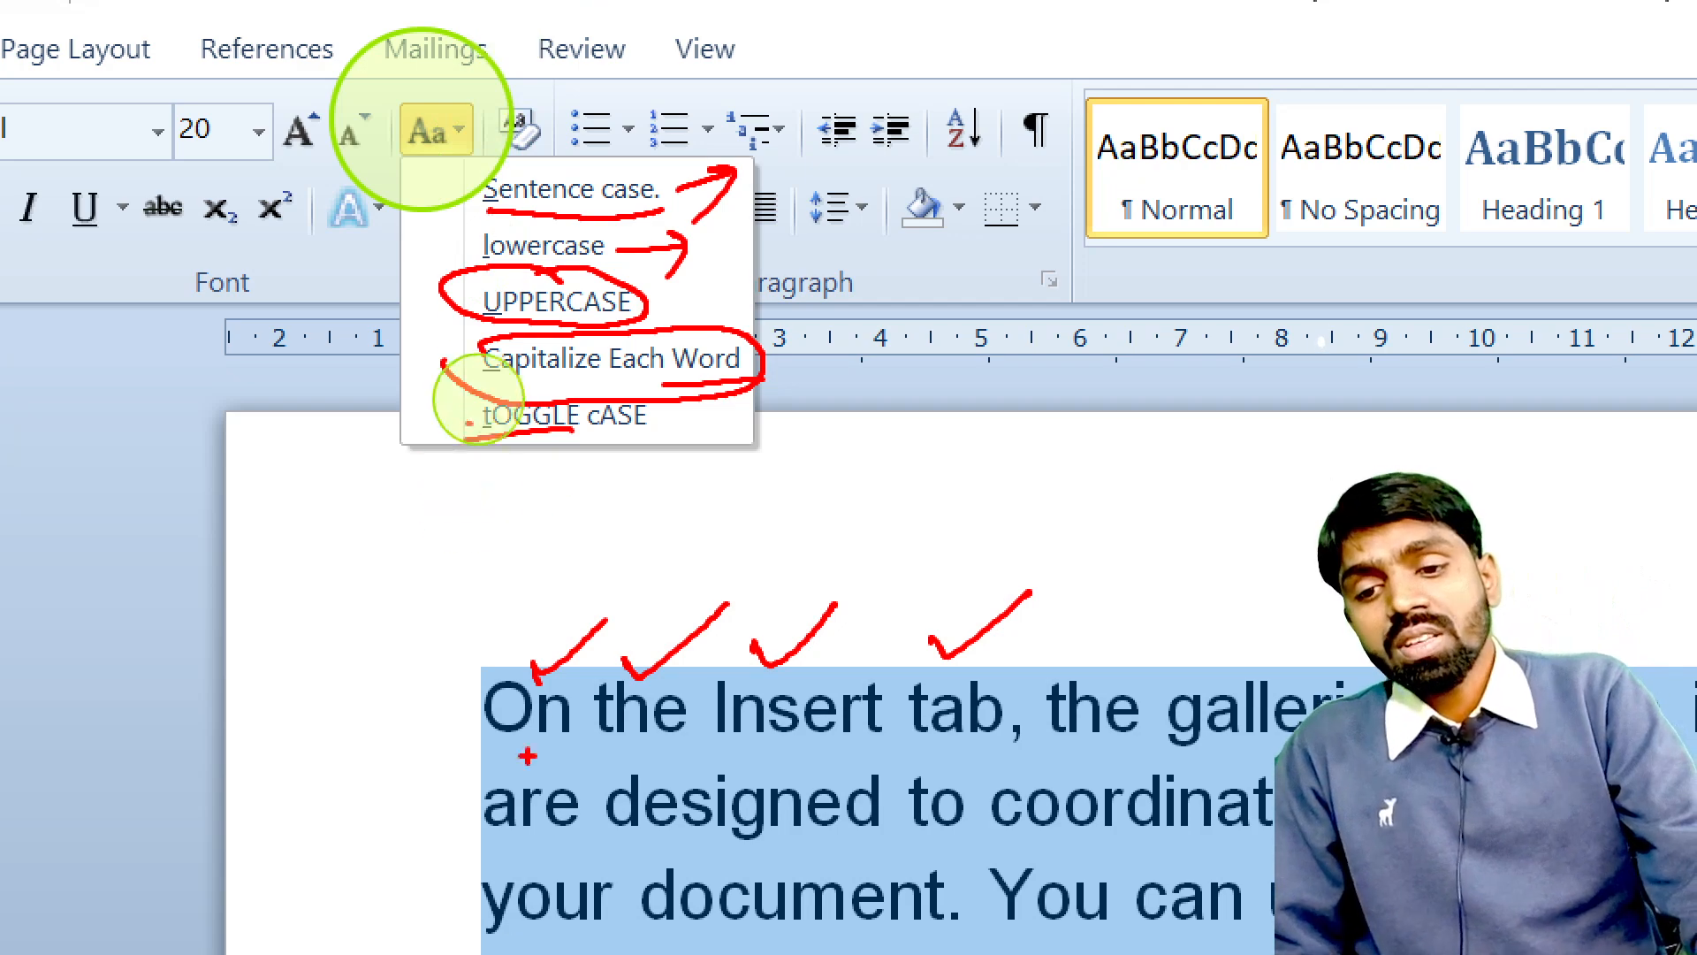
key("Escape")
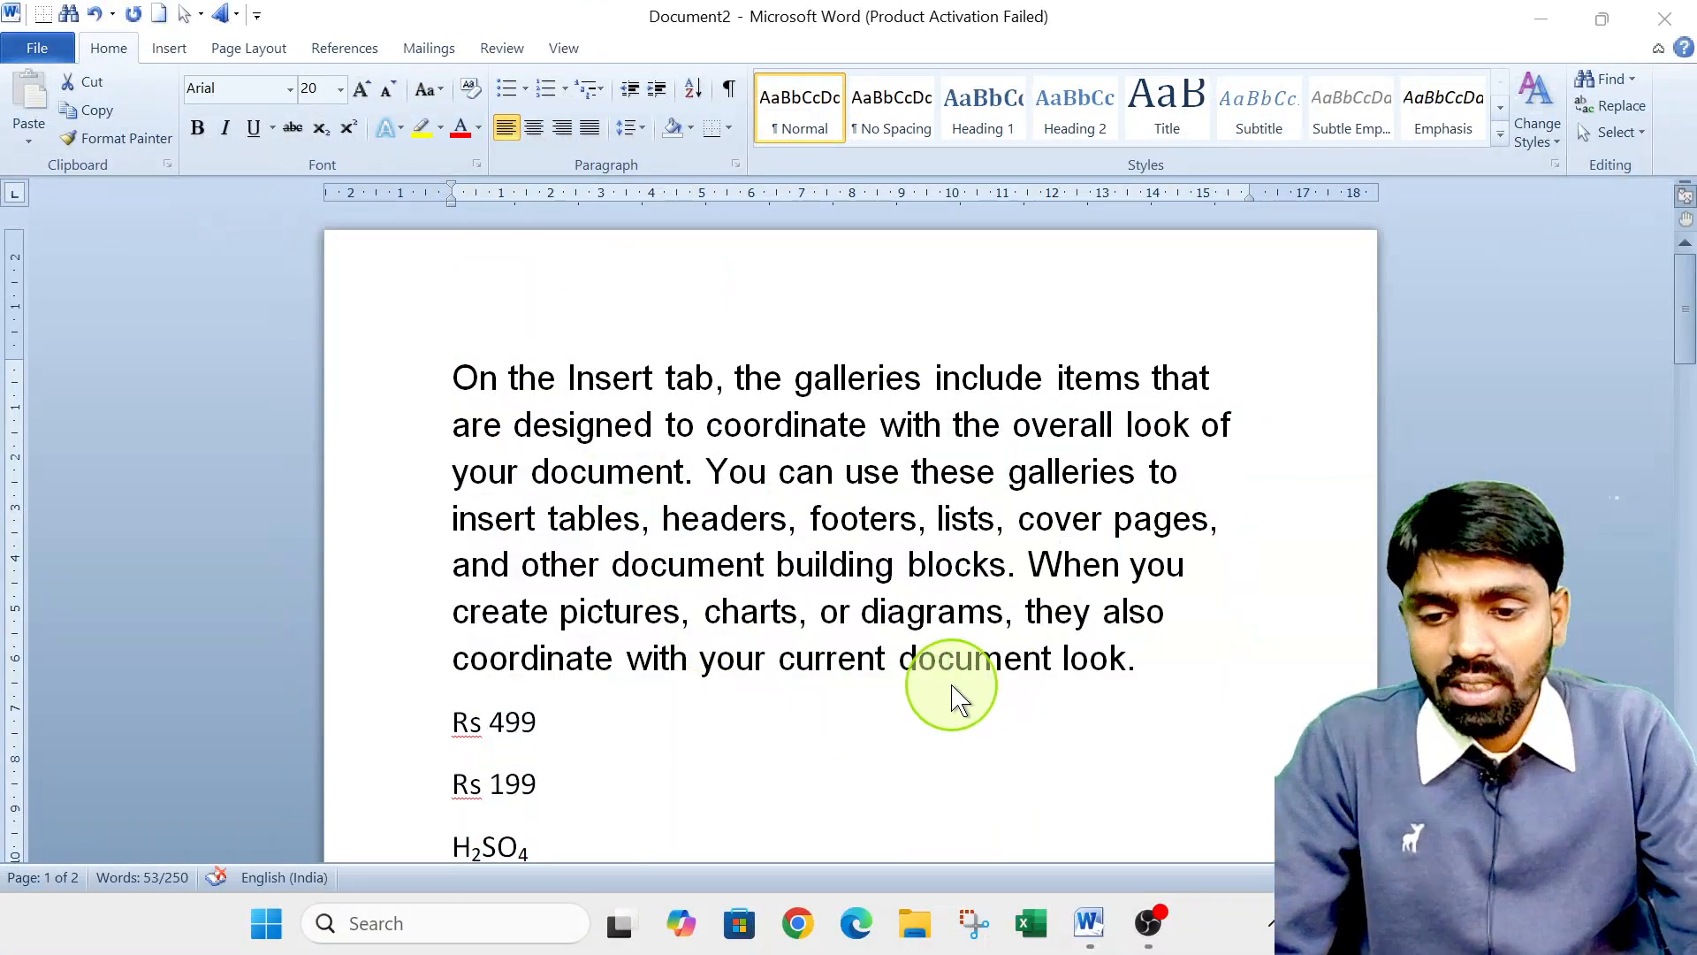
Change the first paragraph's text to UPPERCASE and convert it to Sentence case.
triple_click(1125, 666)
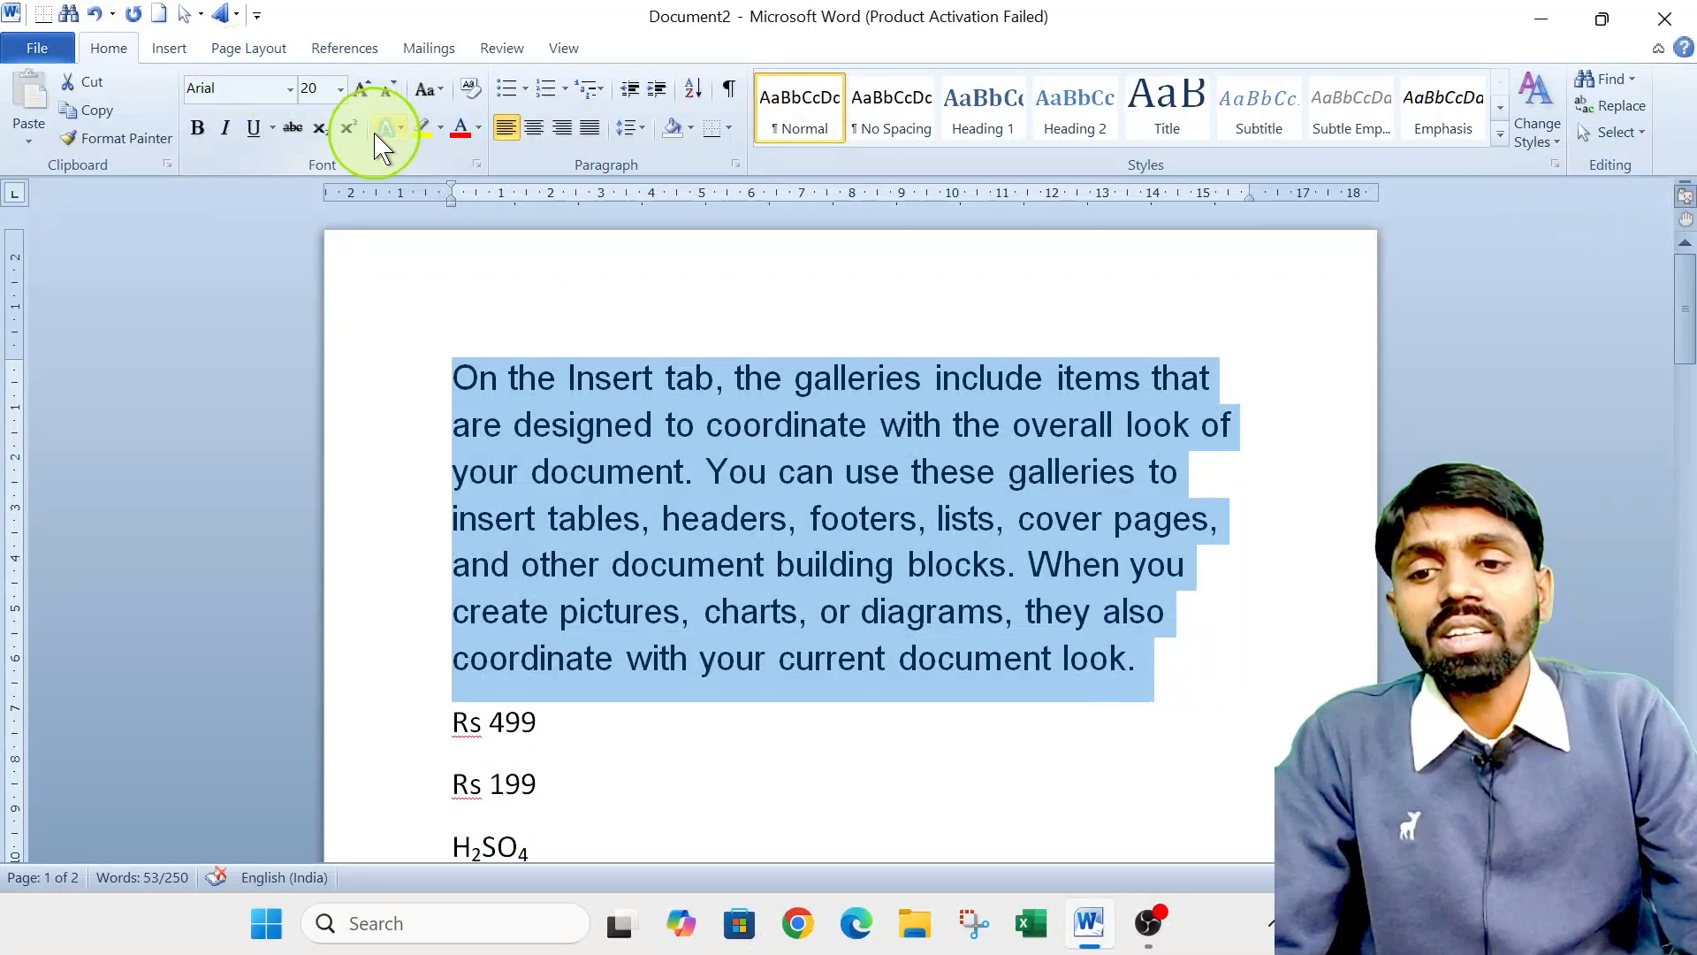
left_click(426, 92)
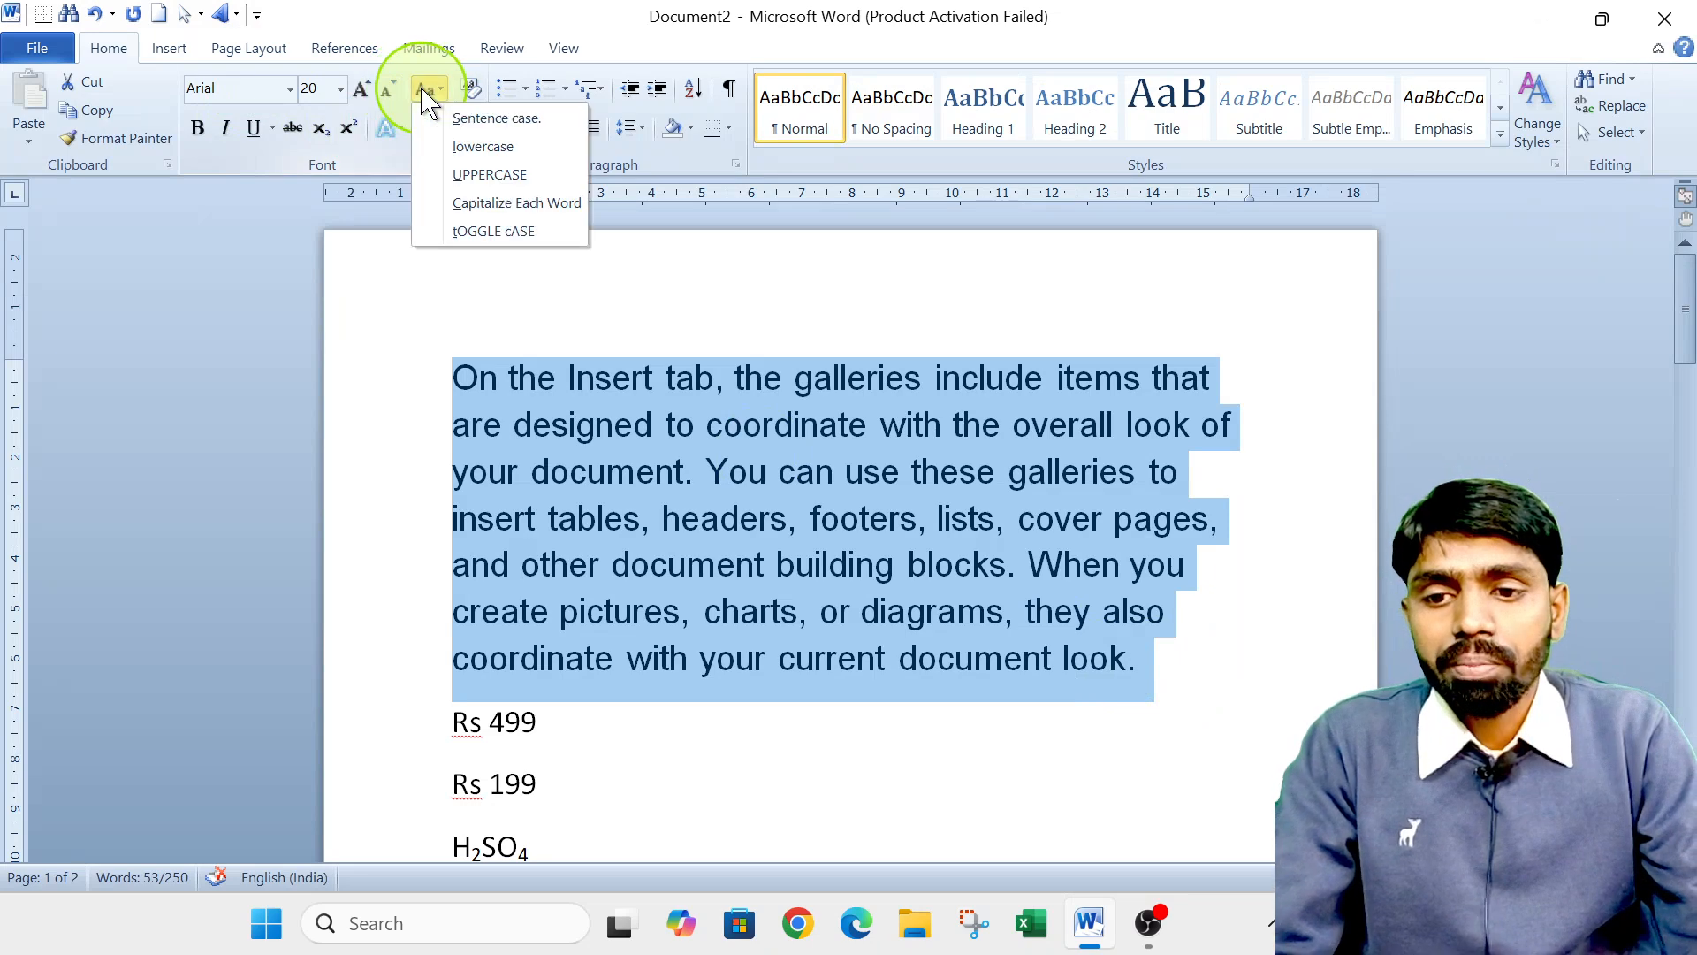
left_click(488, 176)
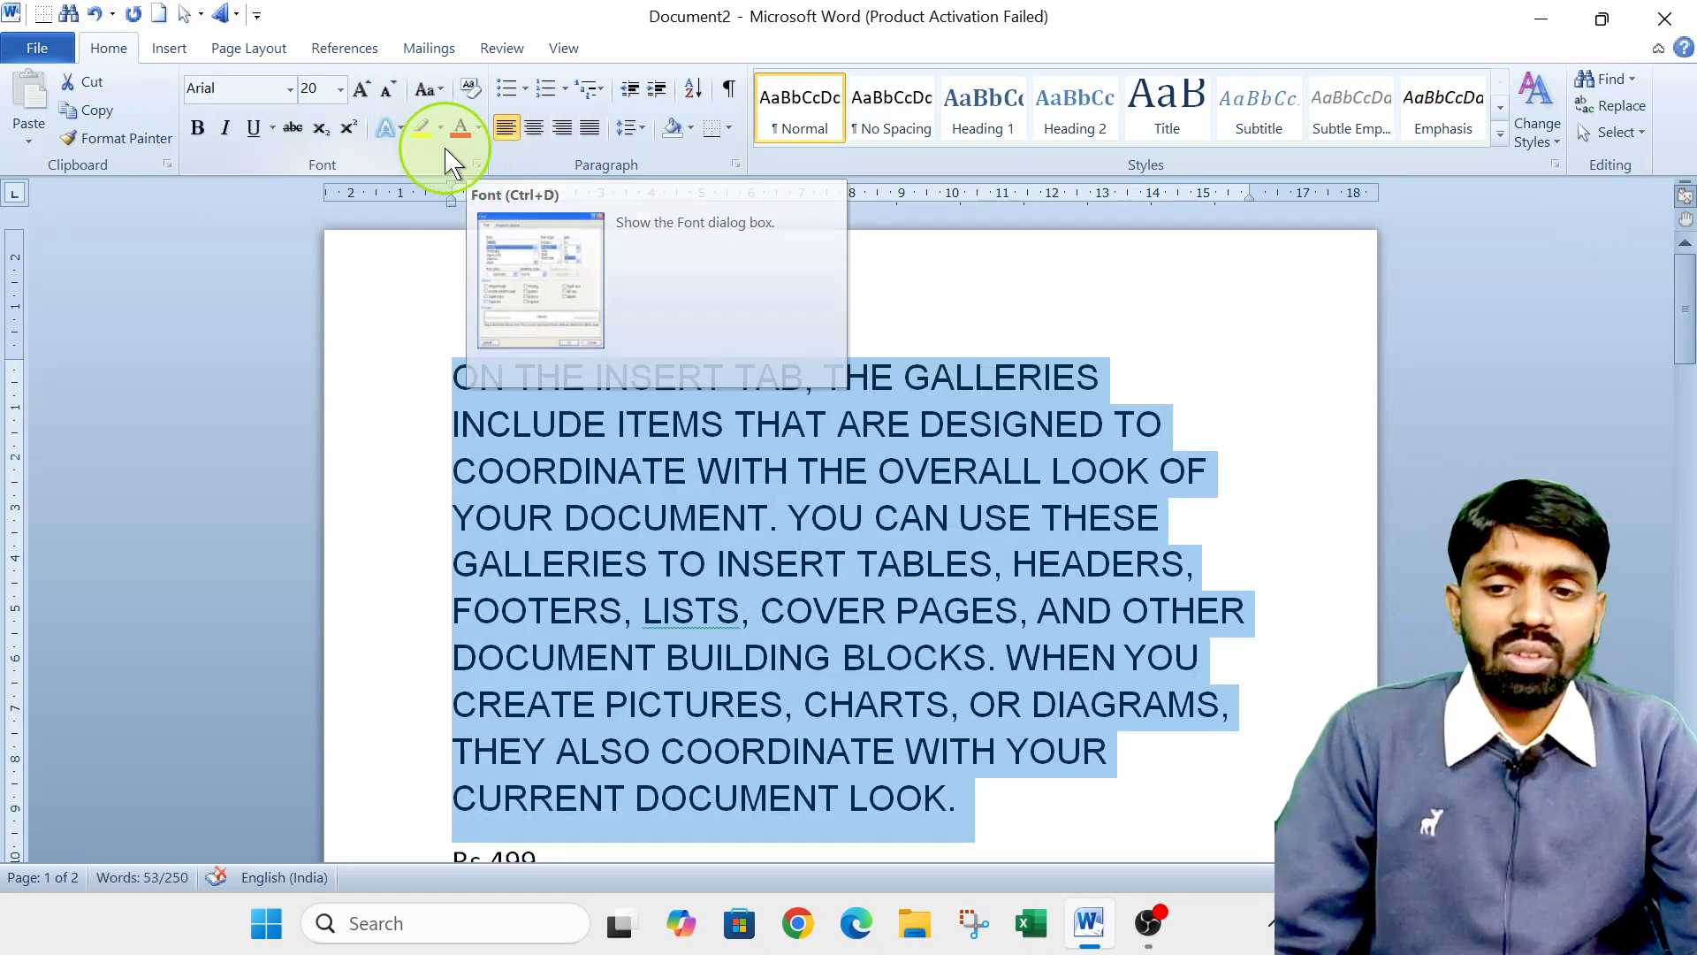
left_click(426, 89)
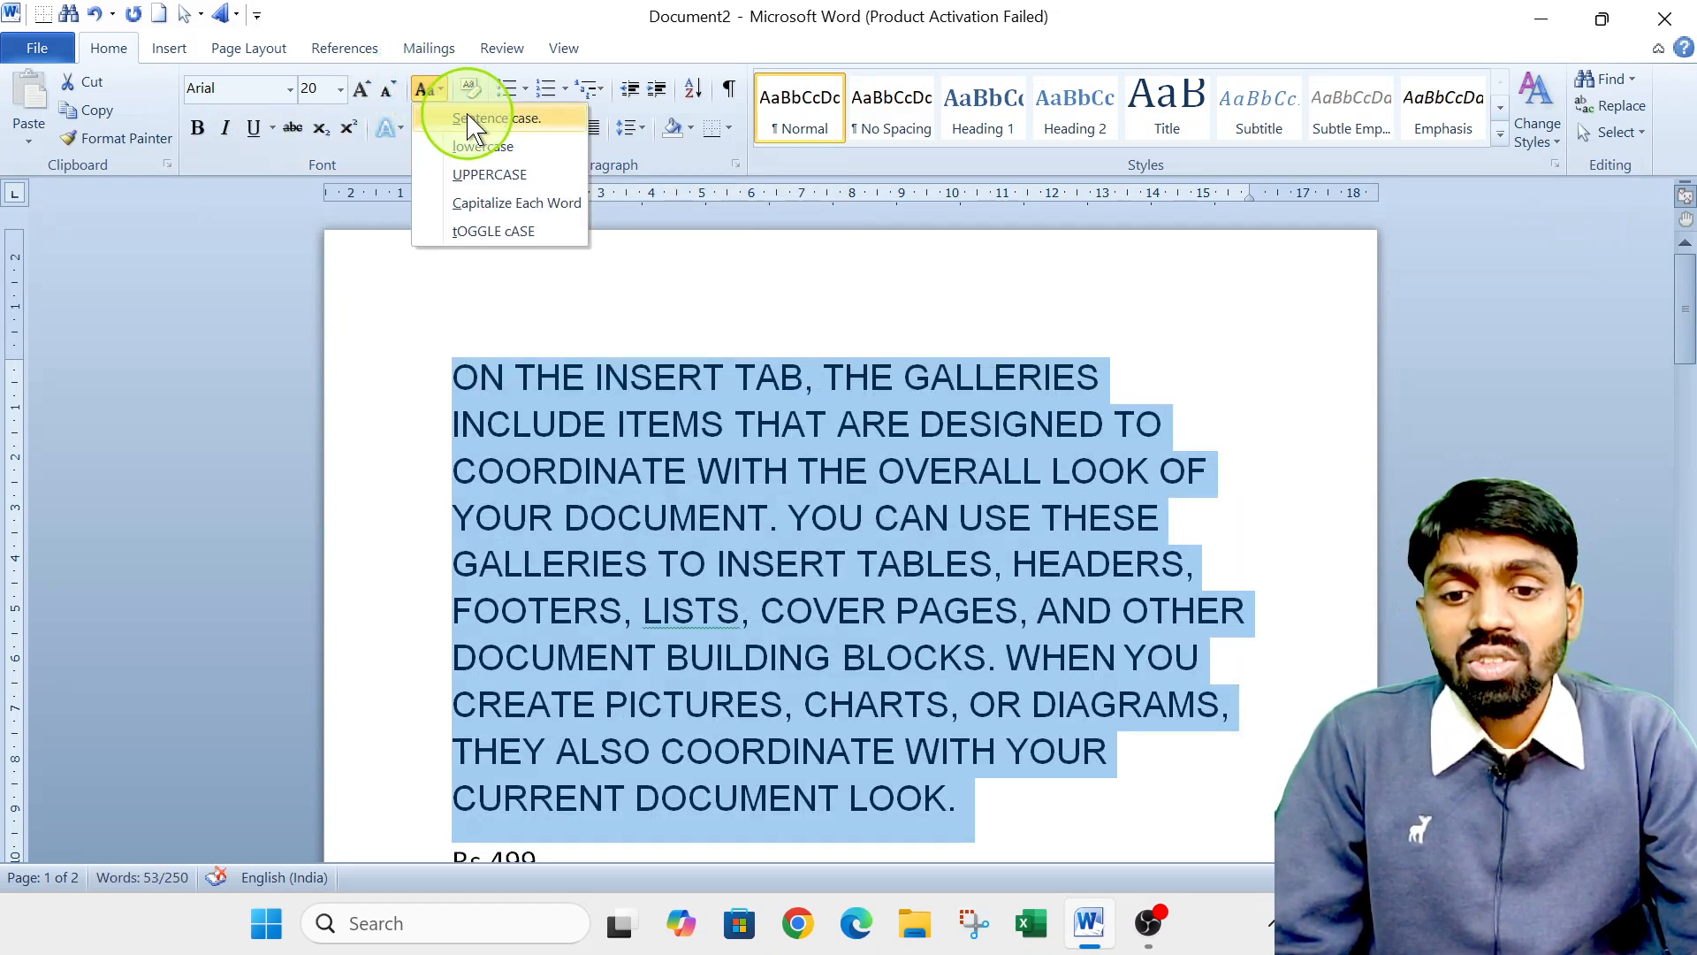
left_click(460, 120)
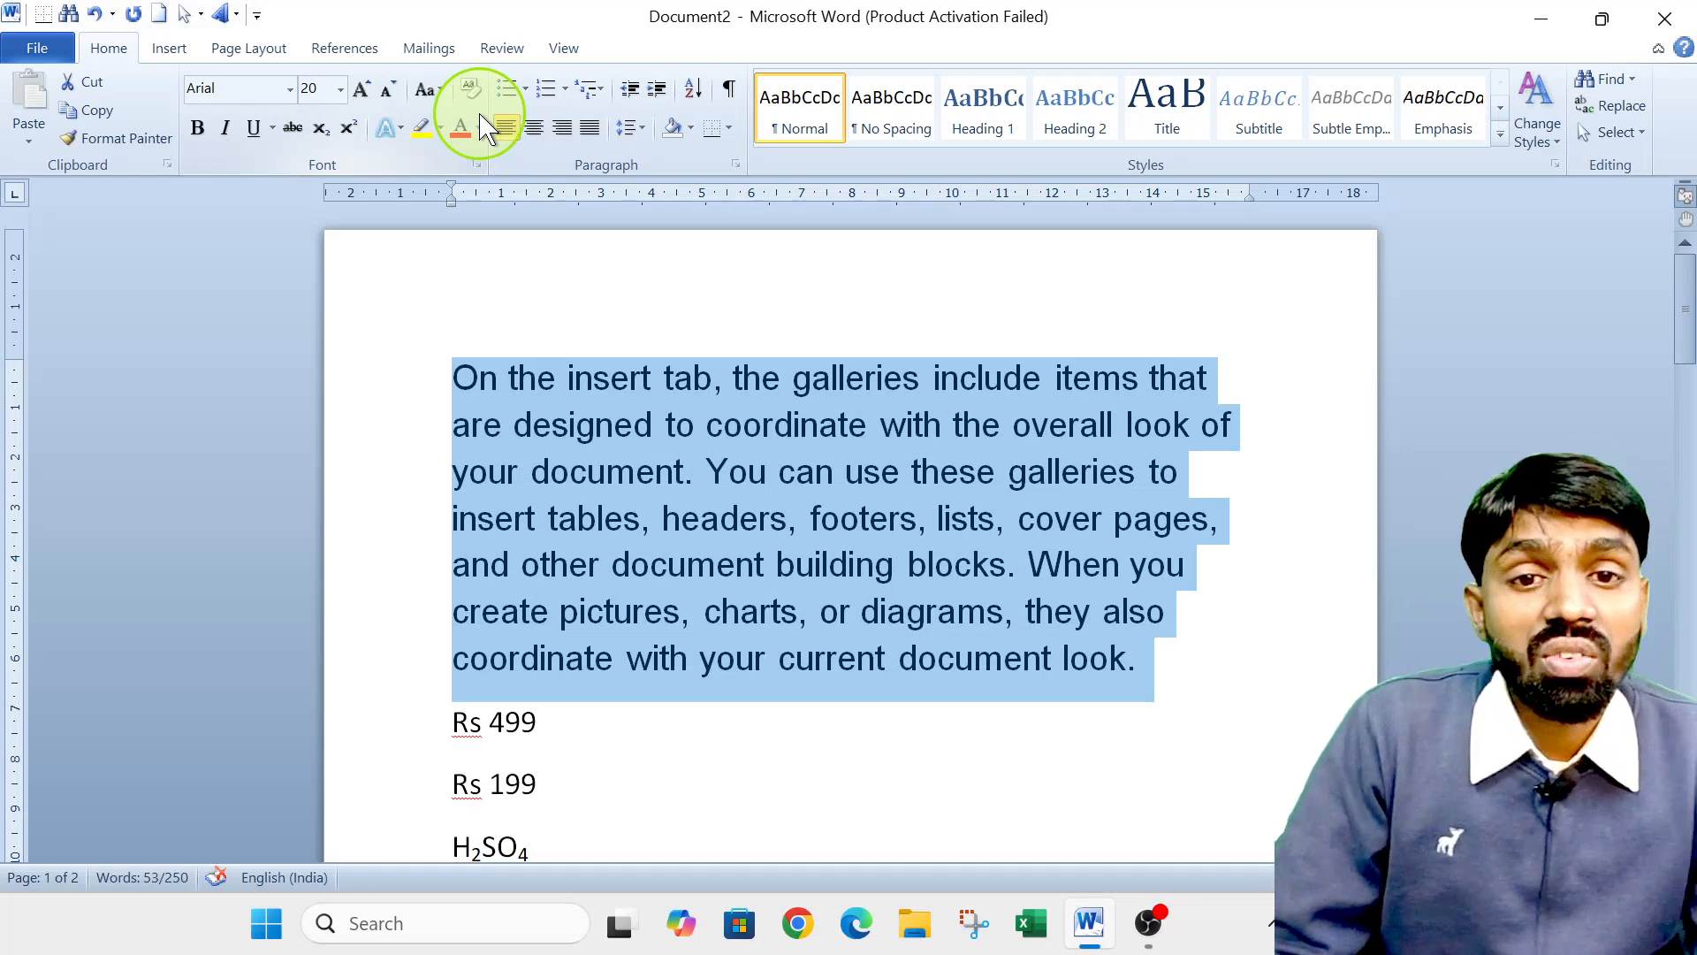
Apply Capitalize Each Word to the first paragraph and inspect the capitalized words in its first line.
left_click(427, 88)
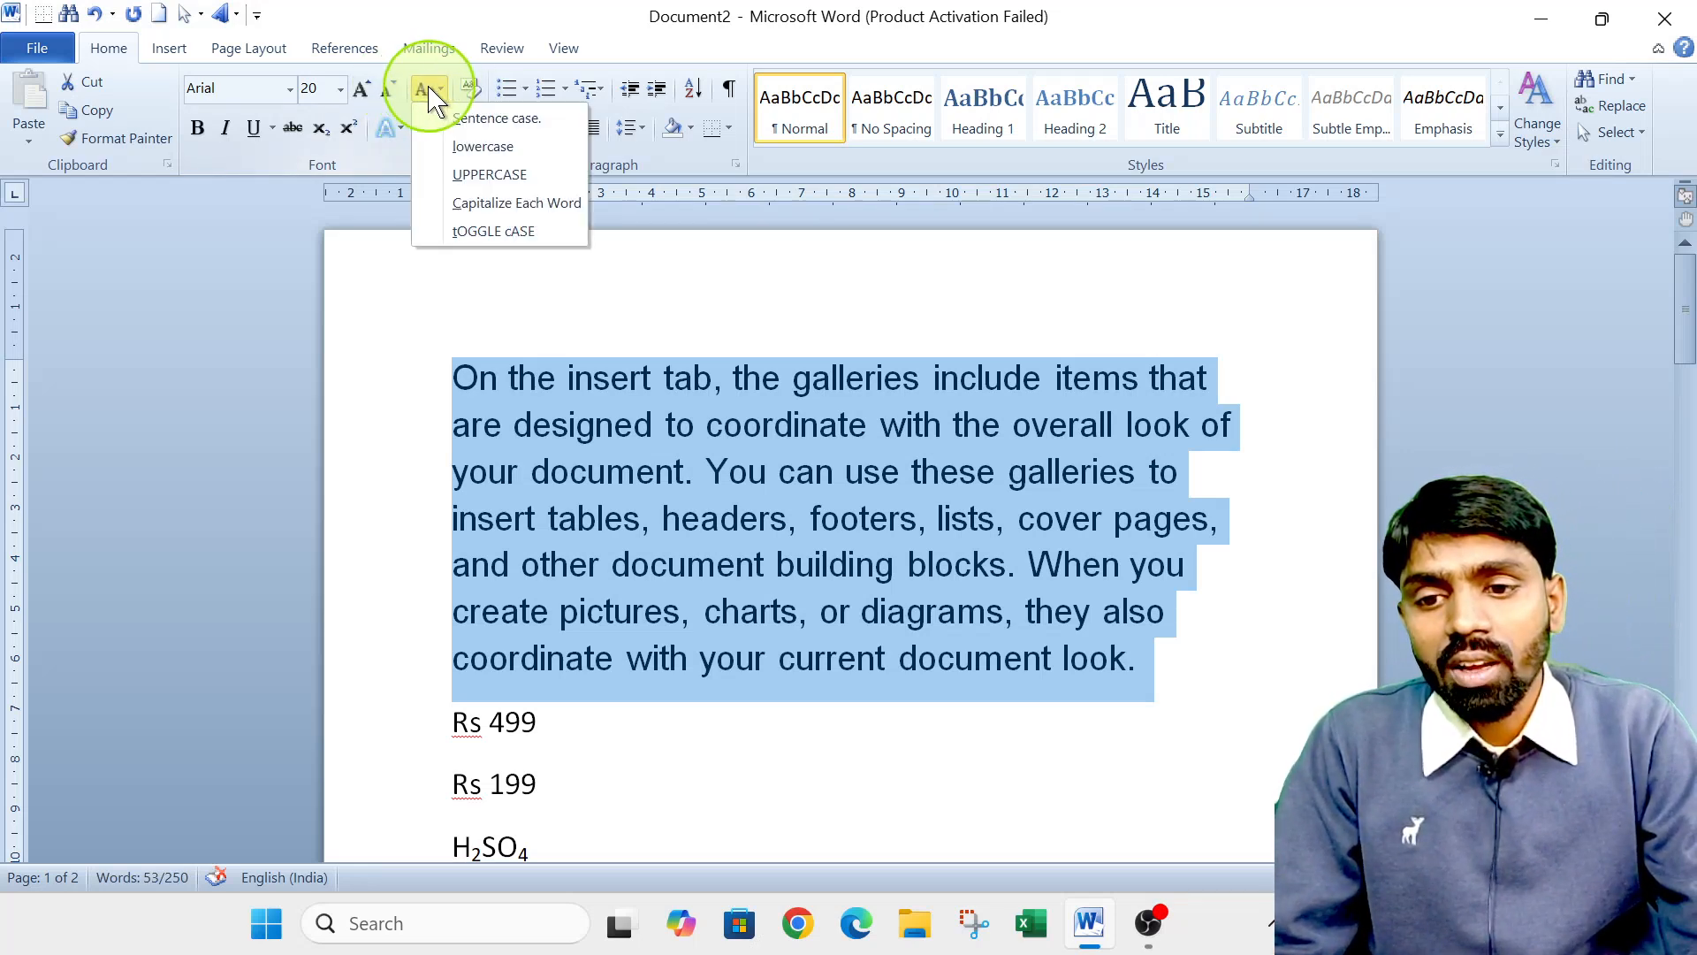
left_click(495, 203)
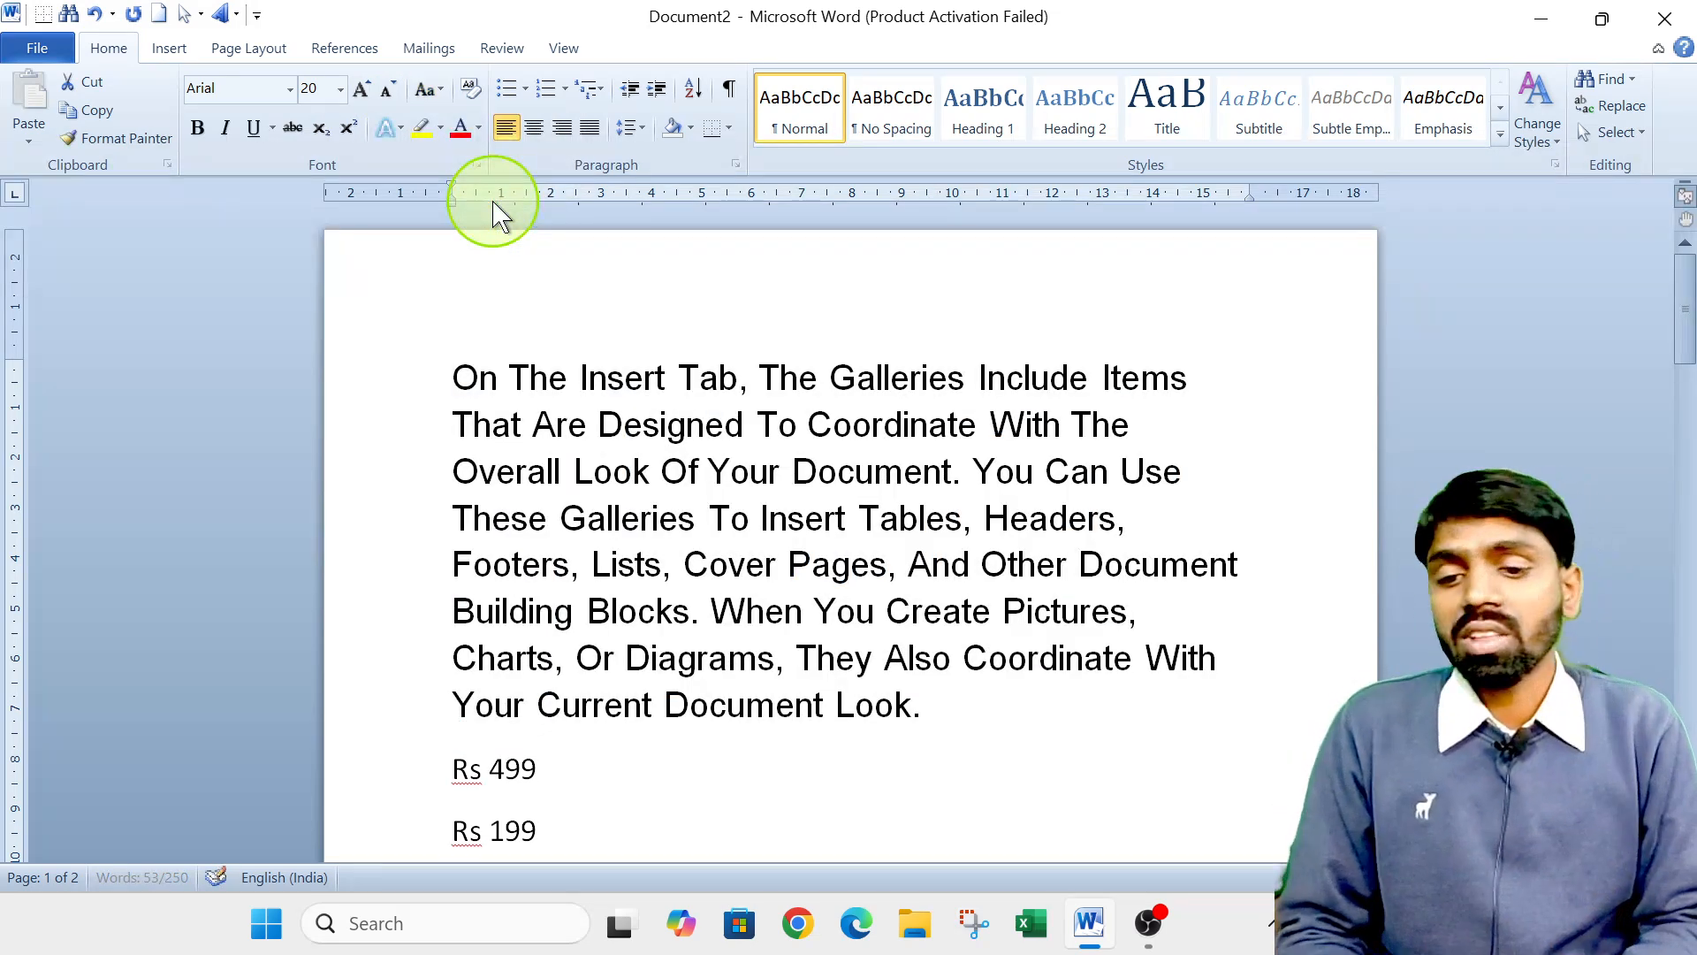
triple_click(475, 497)
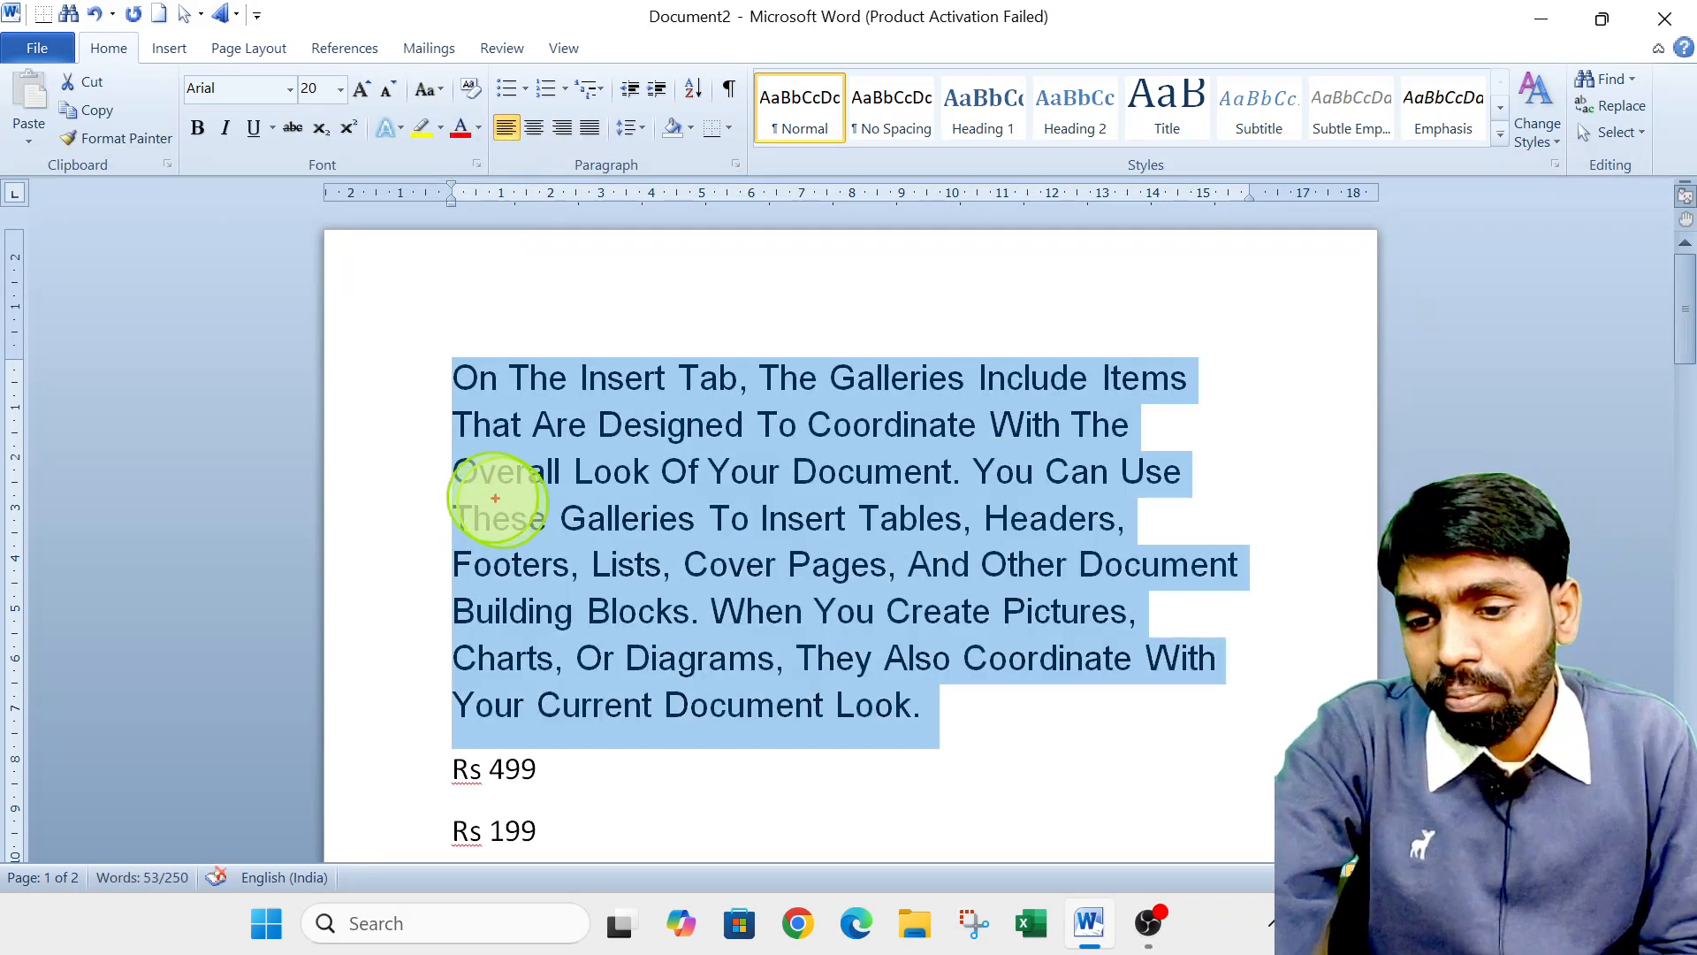
left_click_drag(462, 355, 451, 360)
mouse_move(558, 355)
left_mouse_down()
mouse_move(521, 408)
mouse_move(530, 353)
mouse_move(650, 347)
mouse_move(605, 351)
left_mouse_up()
left_click_drag(720, 355, 673, 355)
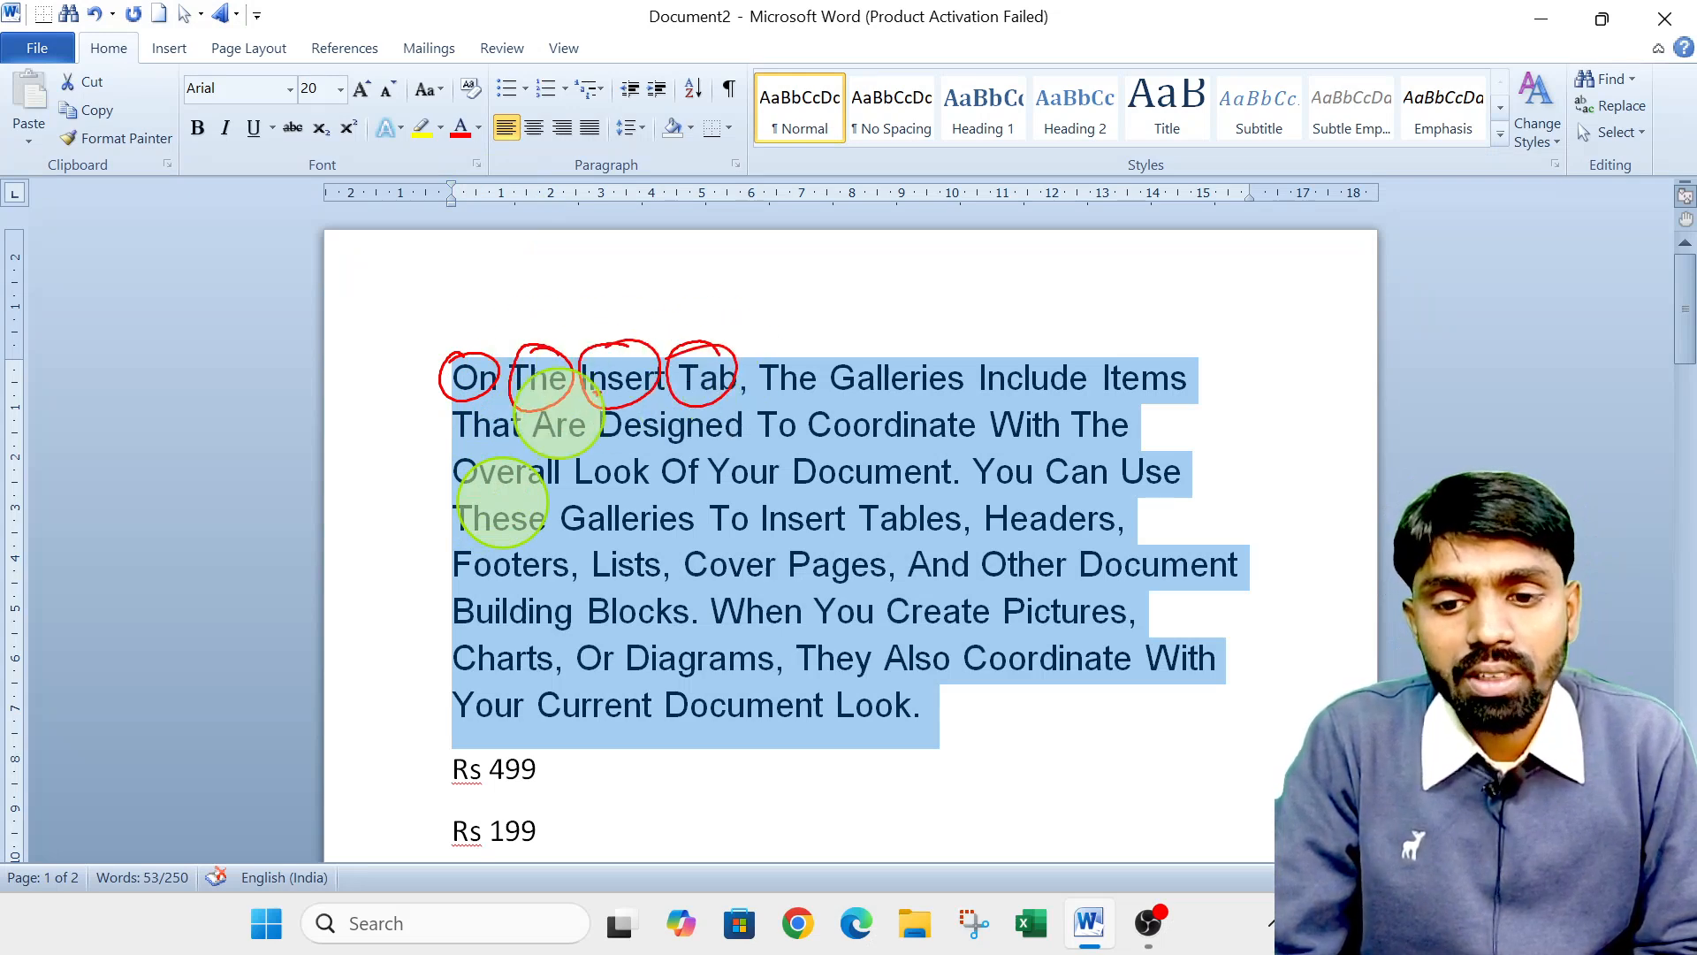
left_click_drag(784, 350, 749, 353)
mouse_move(909, 331)
left_mouse_down()
mouse_move(953, 359)
mouse_move(864, 338)
left_mouse_up()
key("Escape")
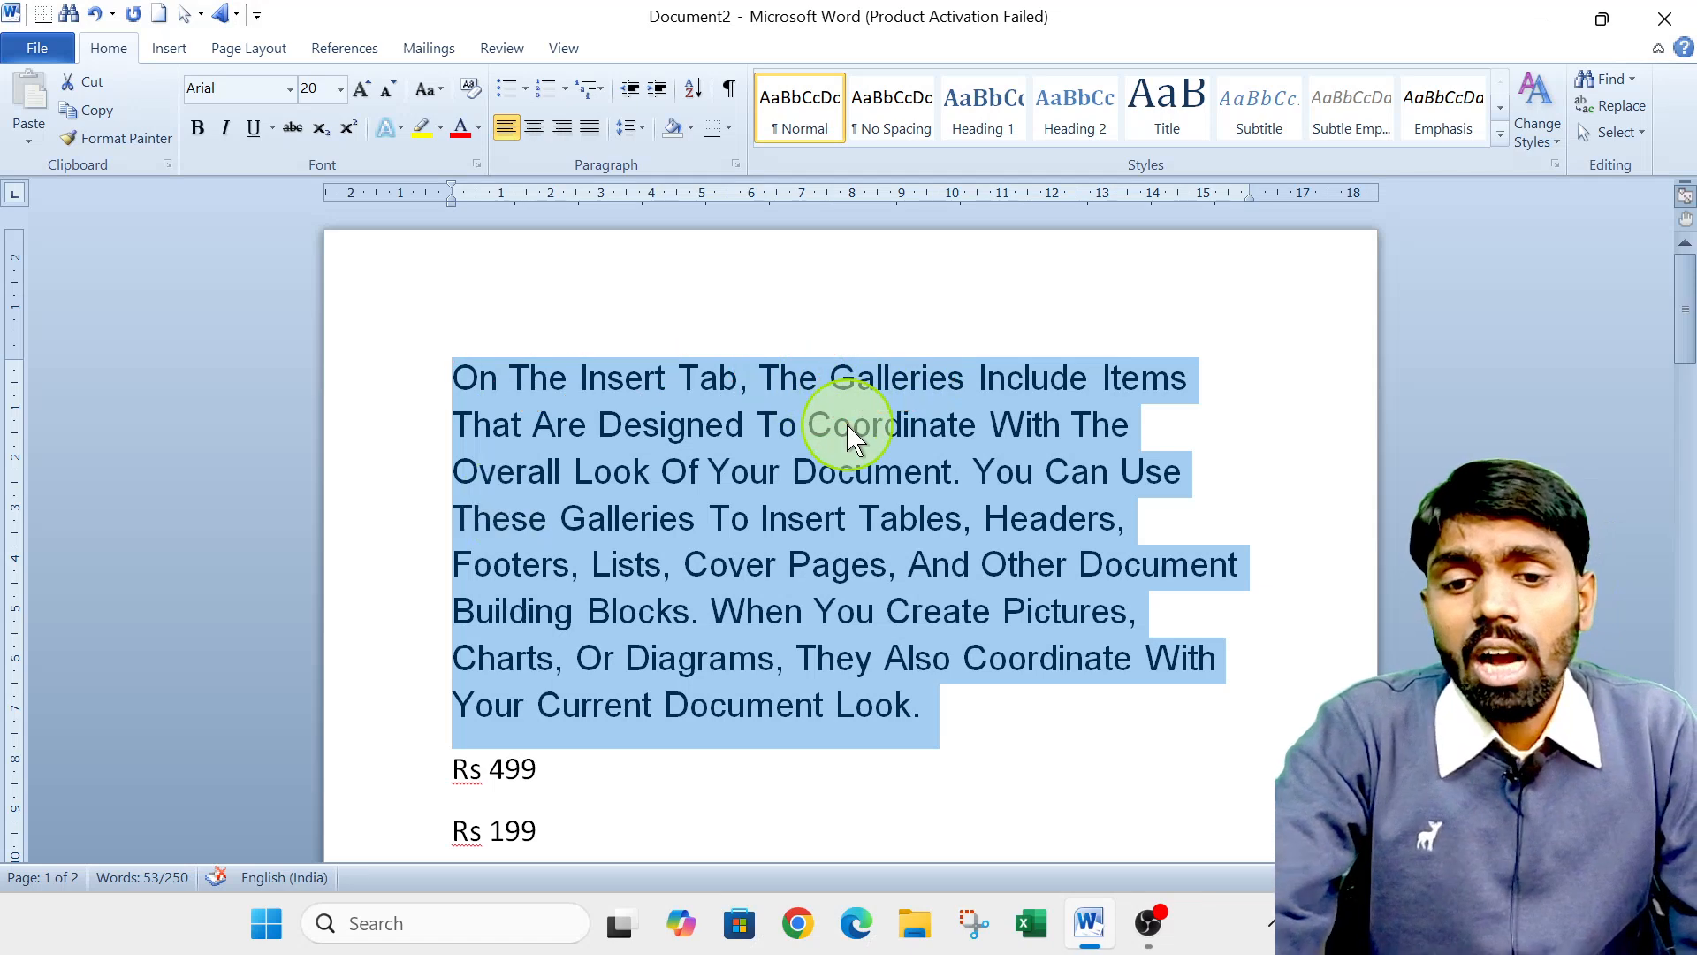
left_click(429, 99)
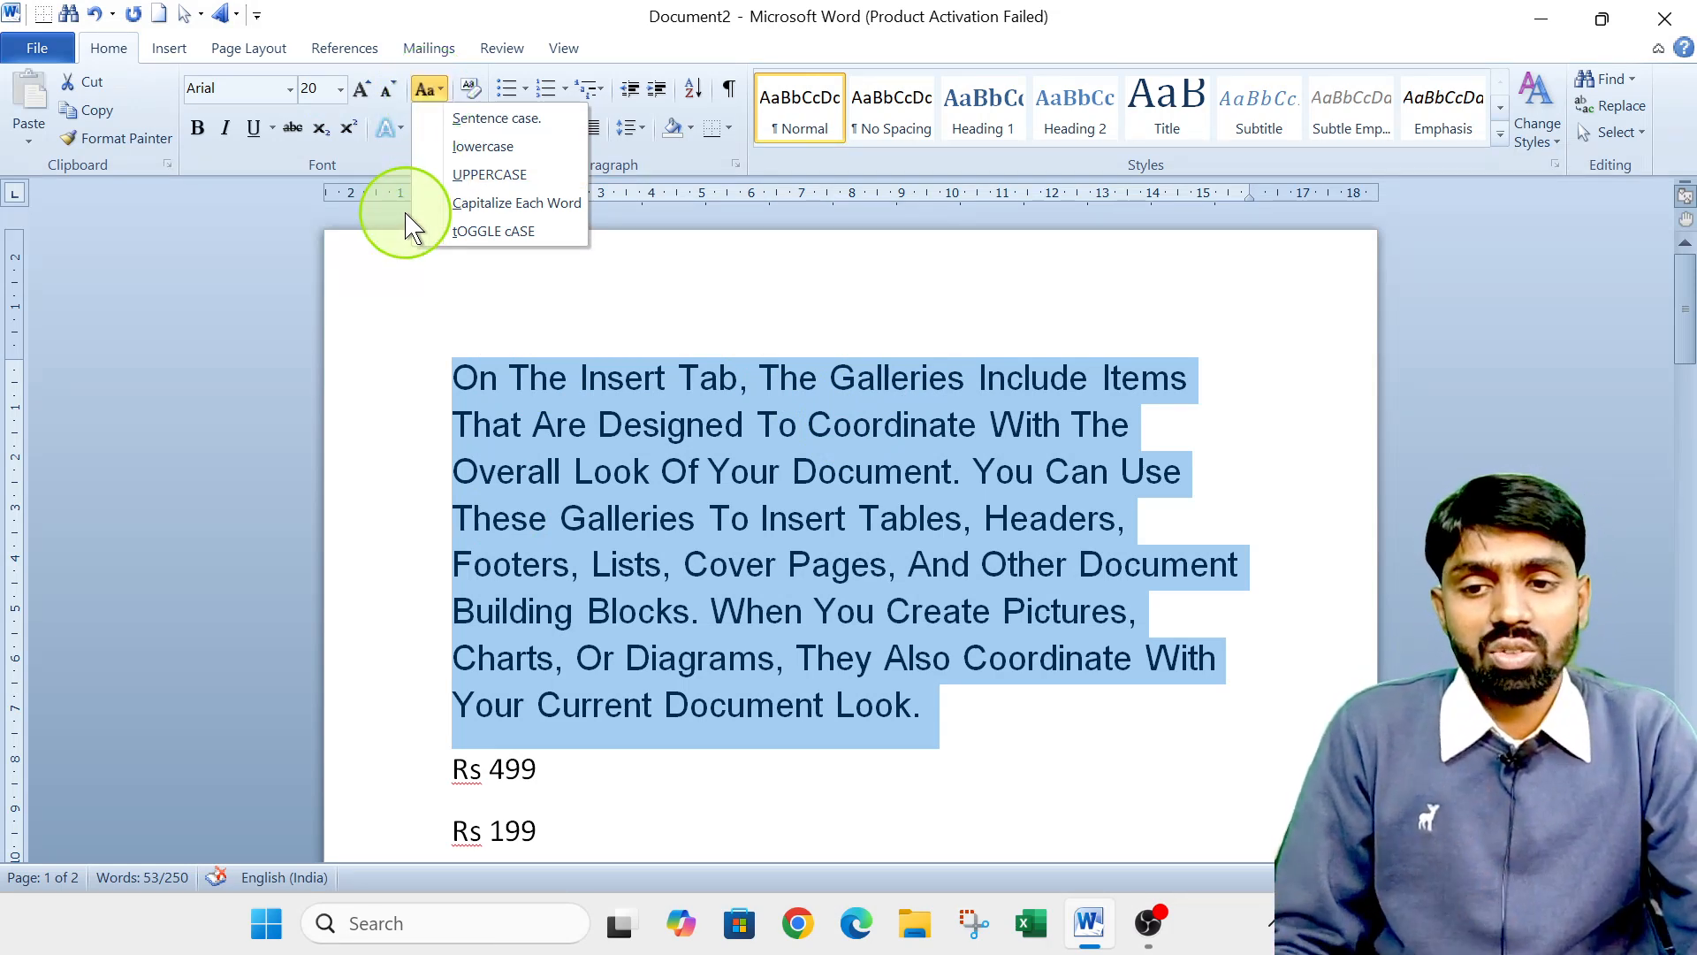
left_click(378, 297)
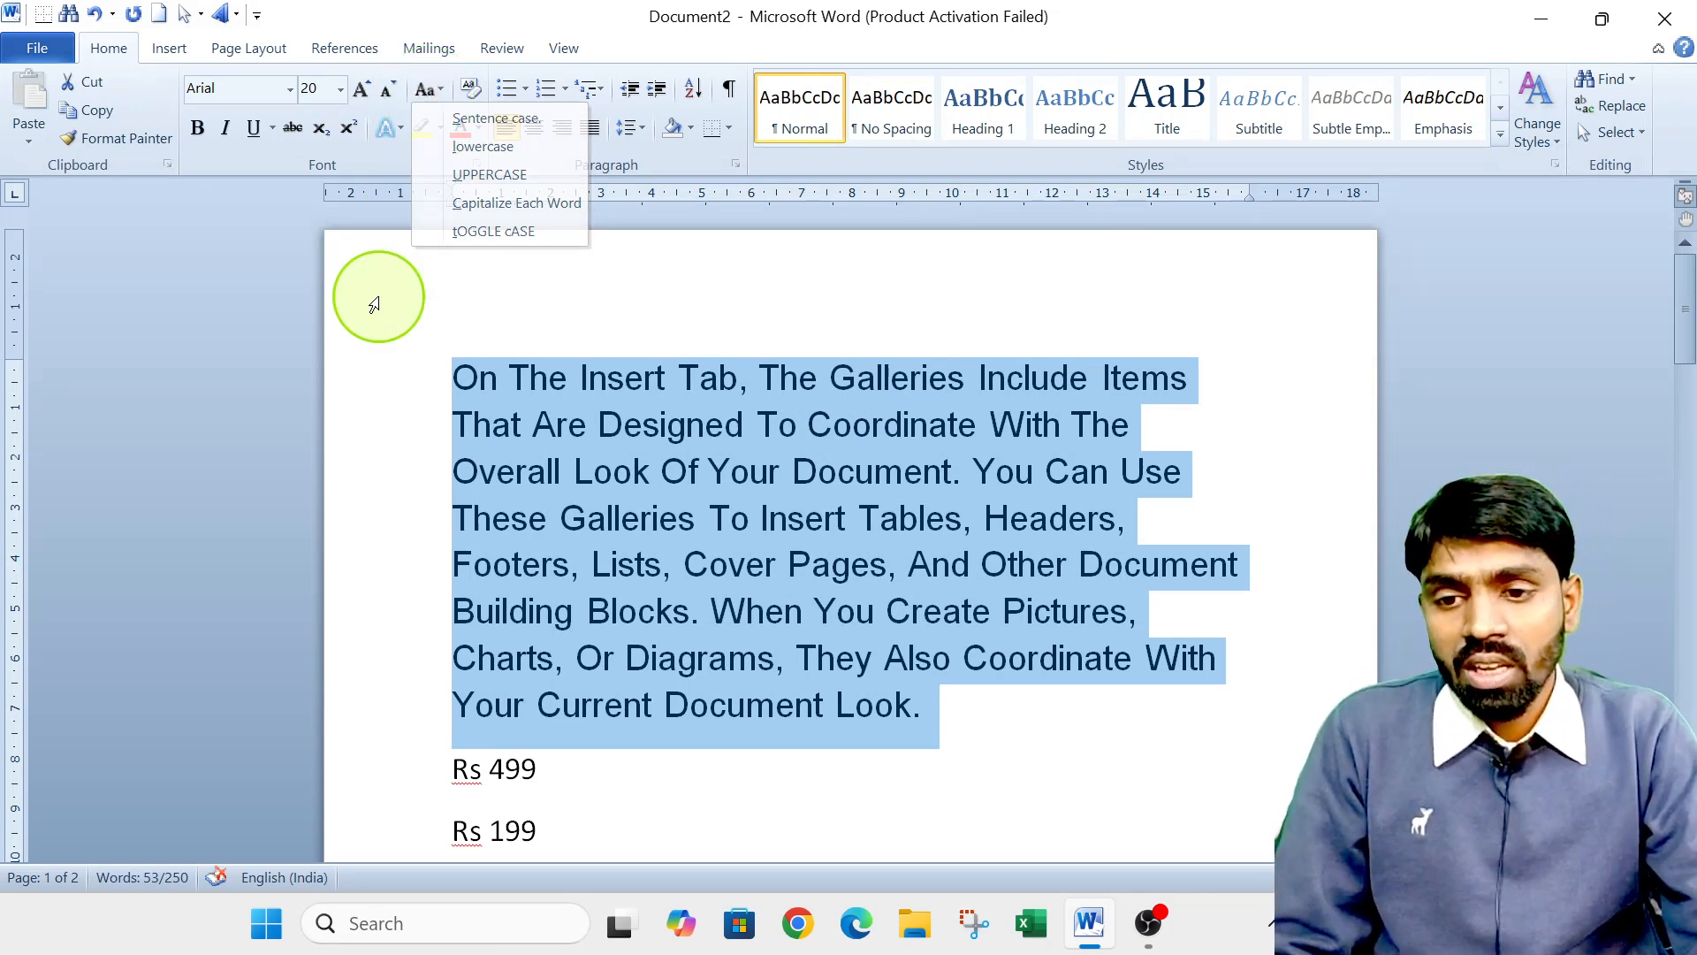
Try two preset text effects on the selected paragraph, an orange gradient fill and a red outline.
left_click(402, 132)
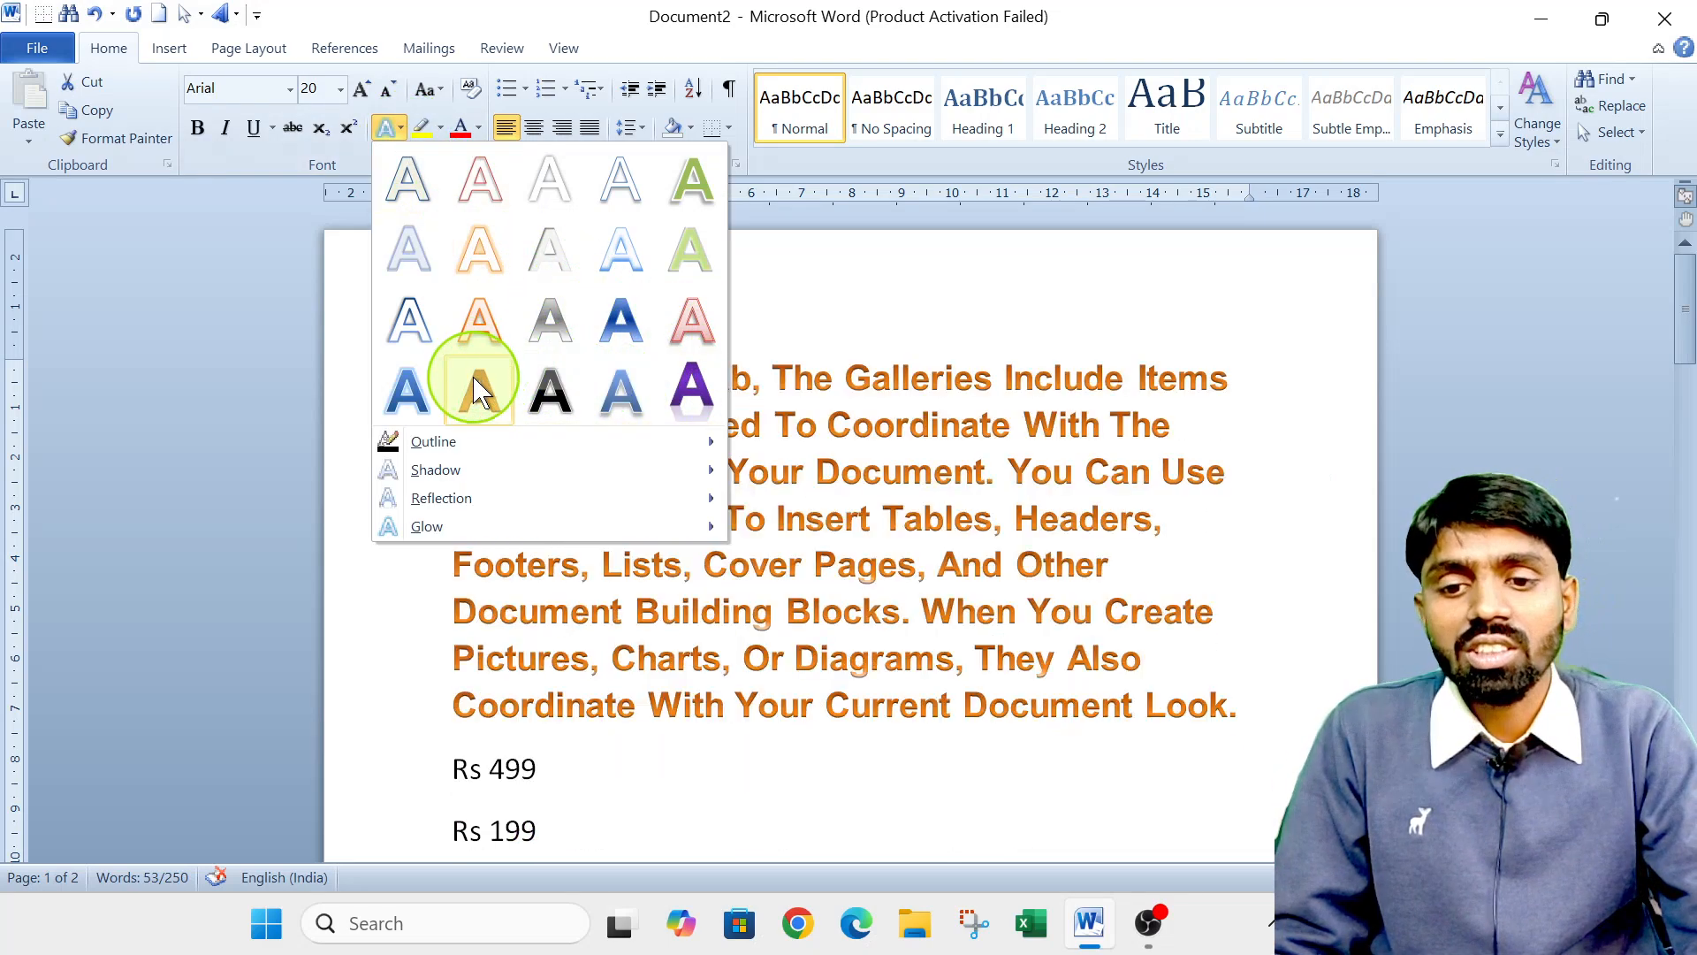
left_click(477, 395)
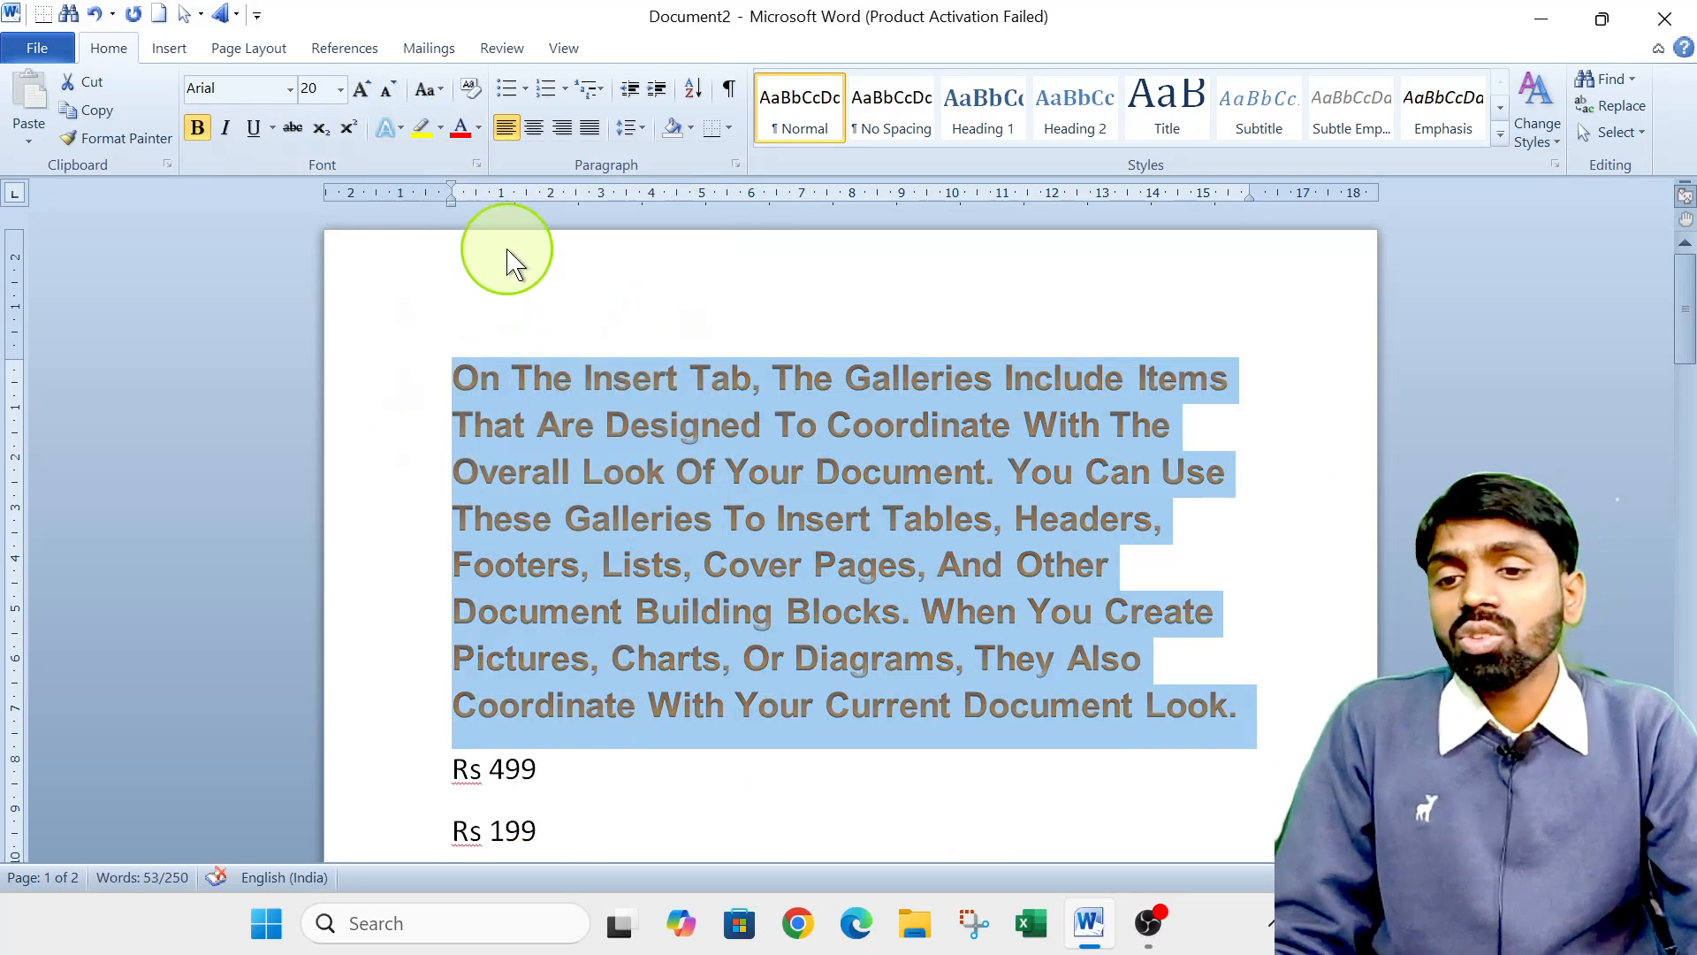
left_click(387, 129)
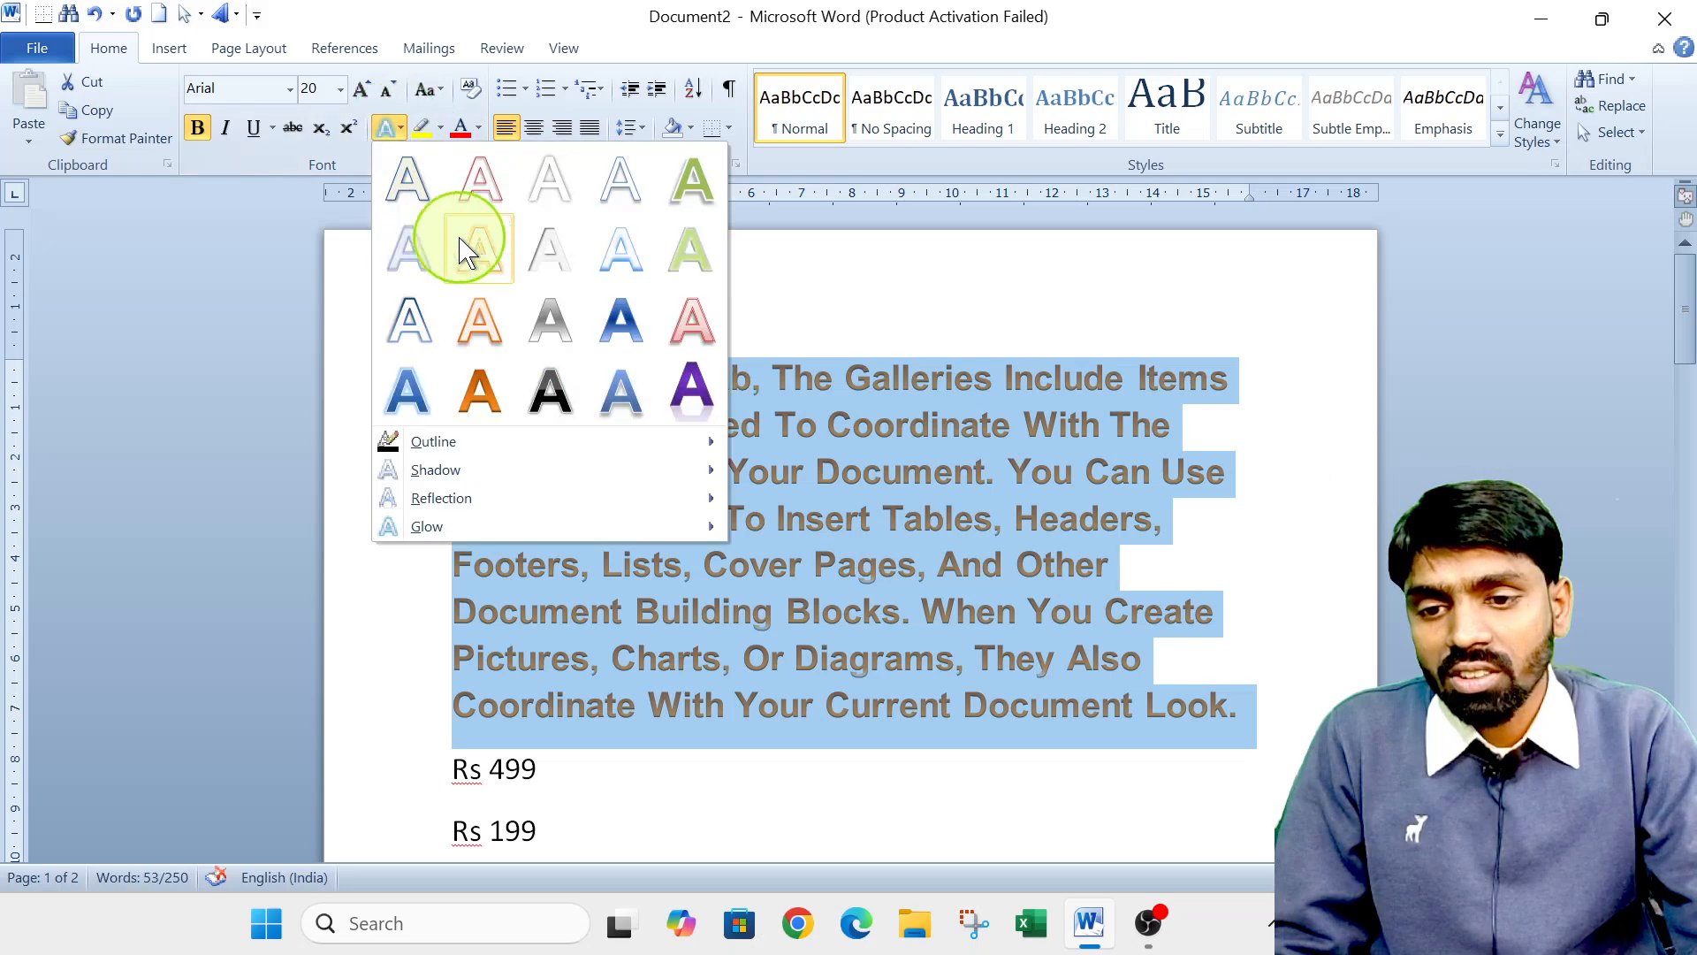
left_click(482, 186)
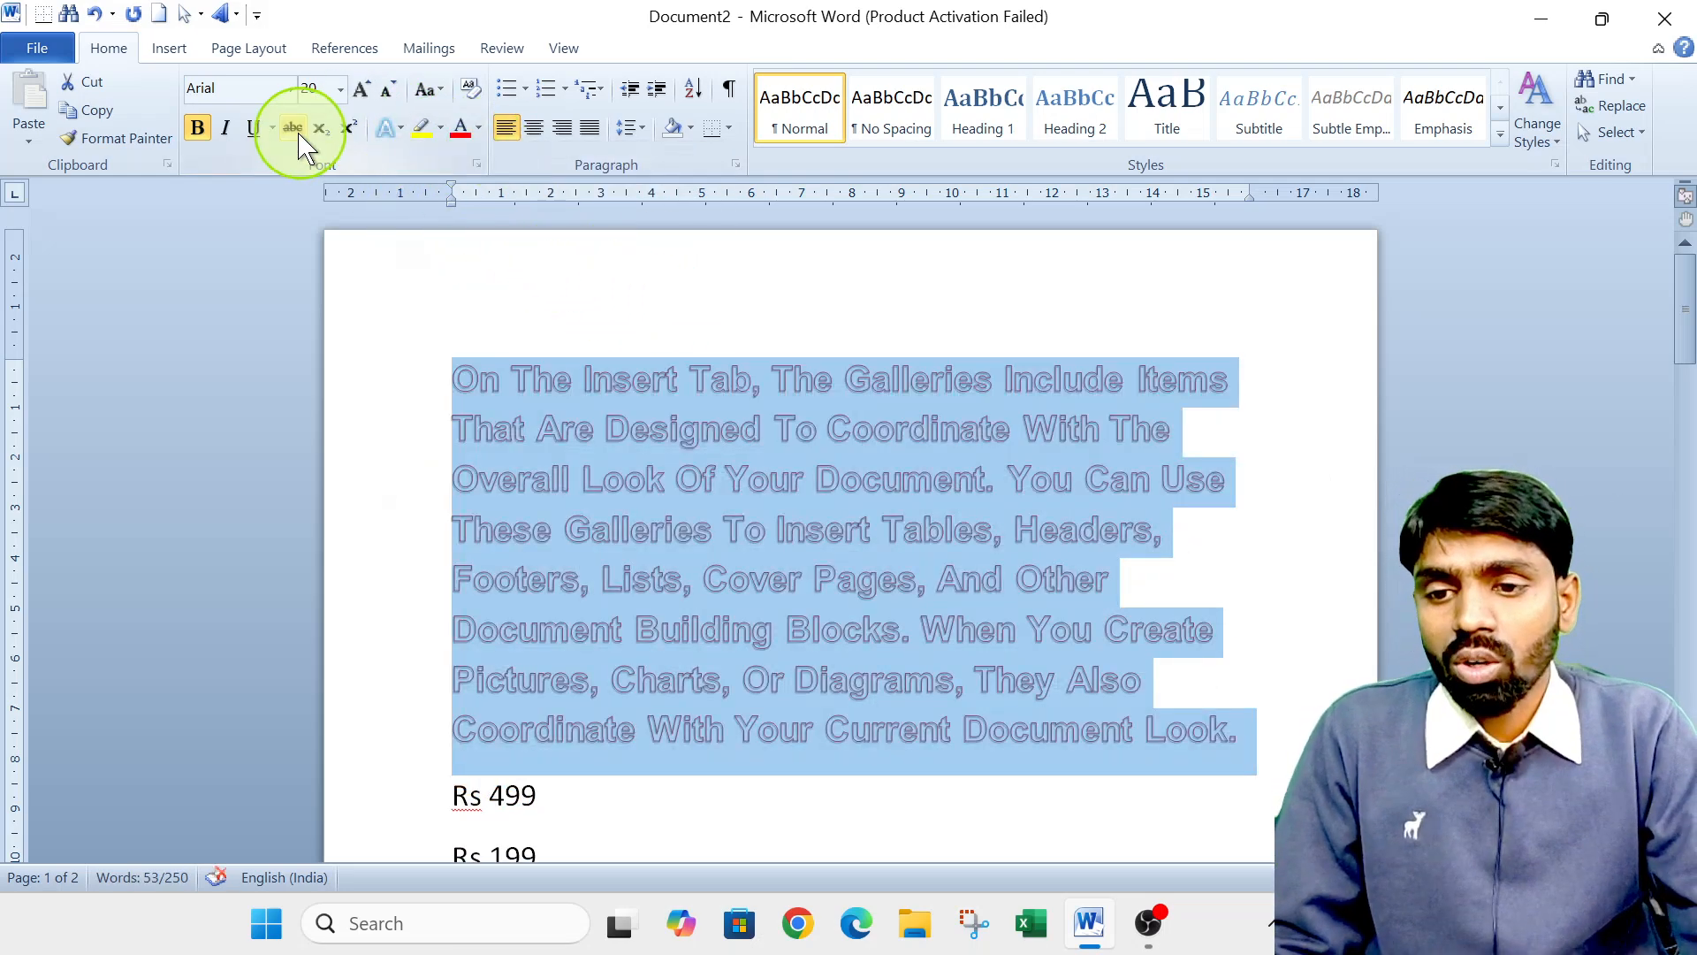
Undo both text effects and the Capitalize Each Word change, and deselect the paragraph.
key("ctrl+z")
key("ctrl+z")
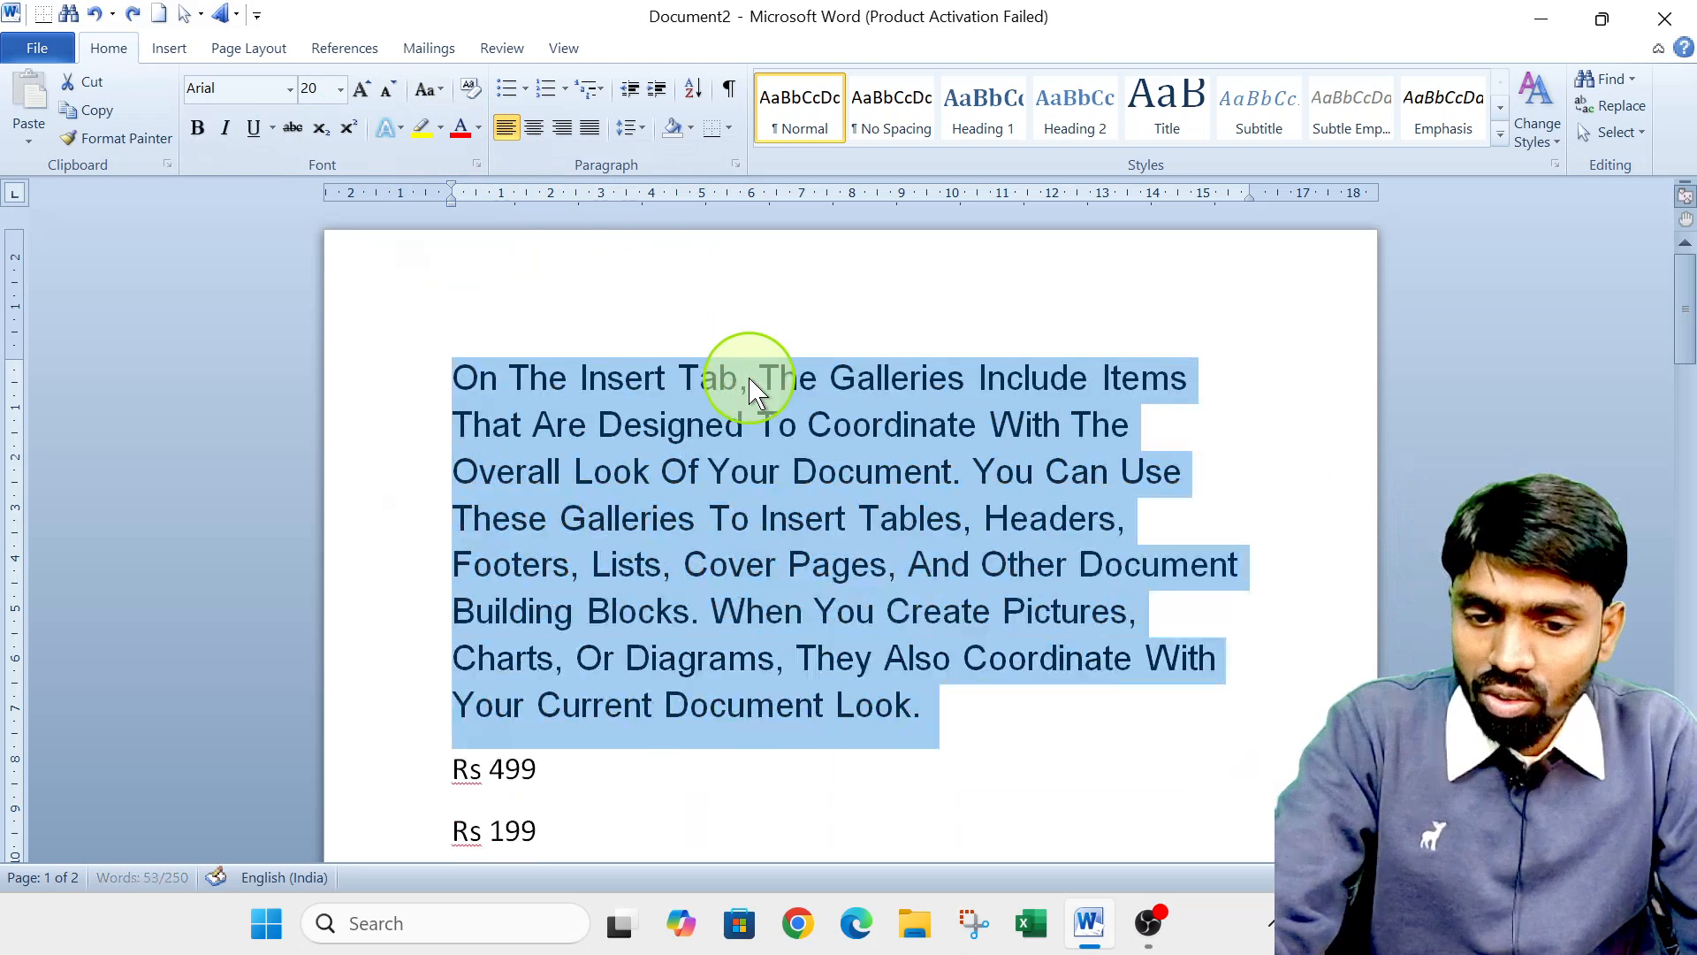
key("ctrl+z")
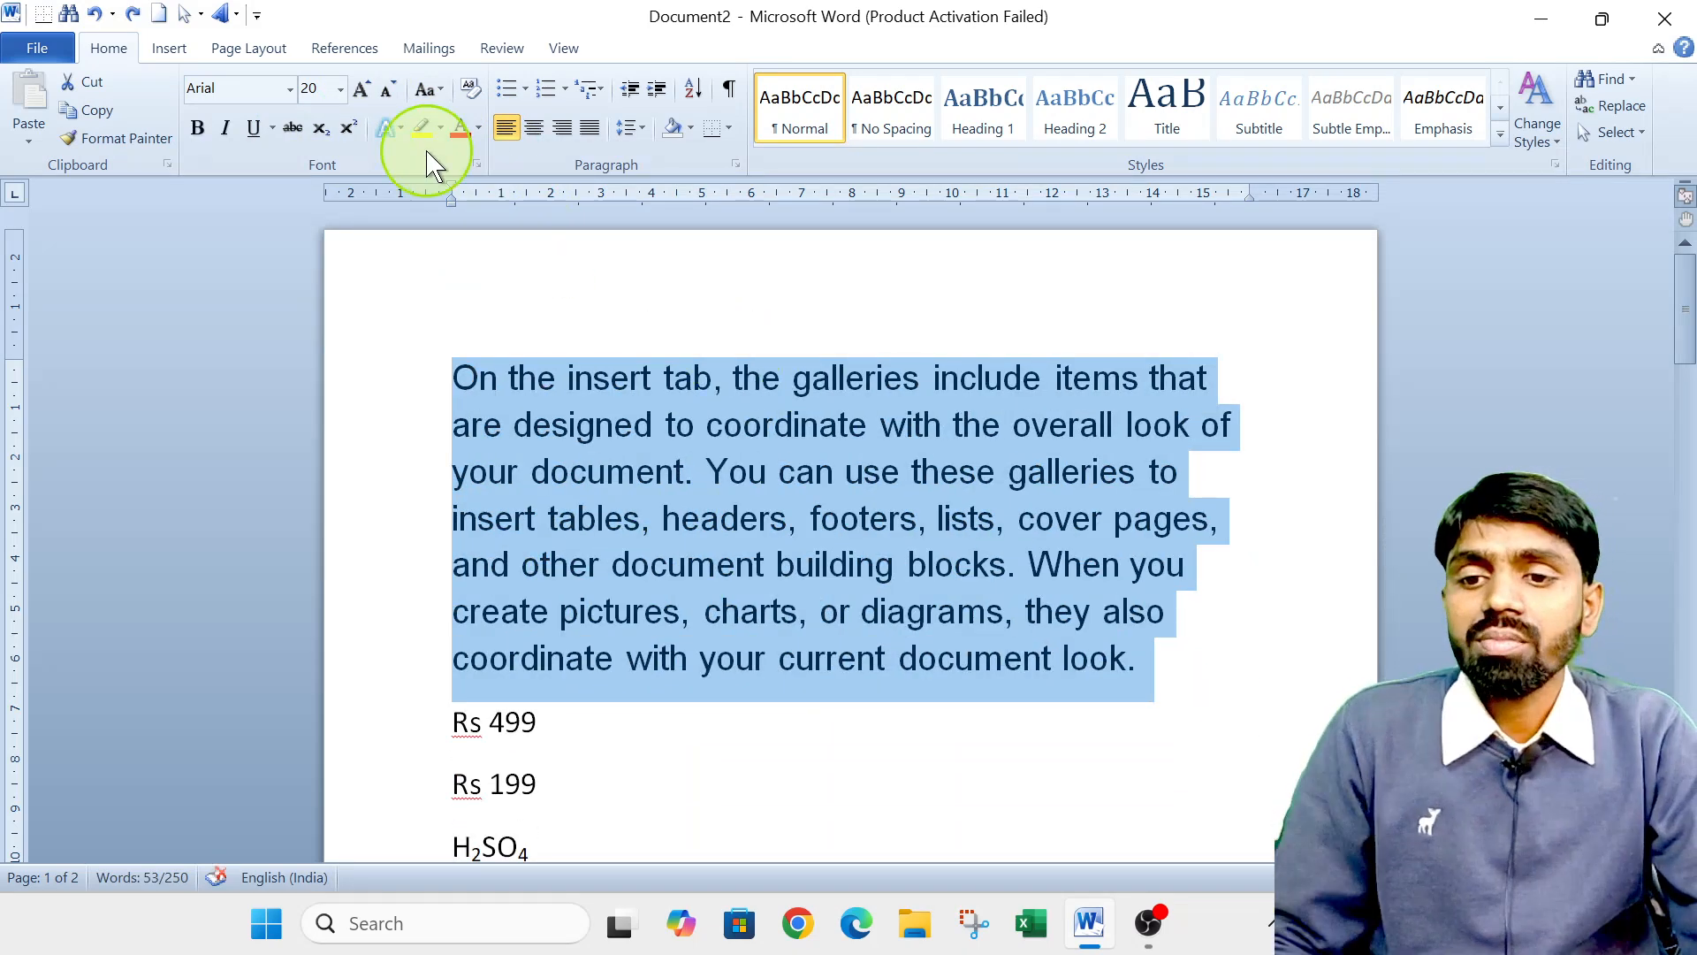
left_click(537, 247)
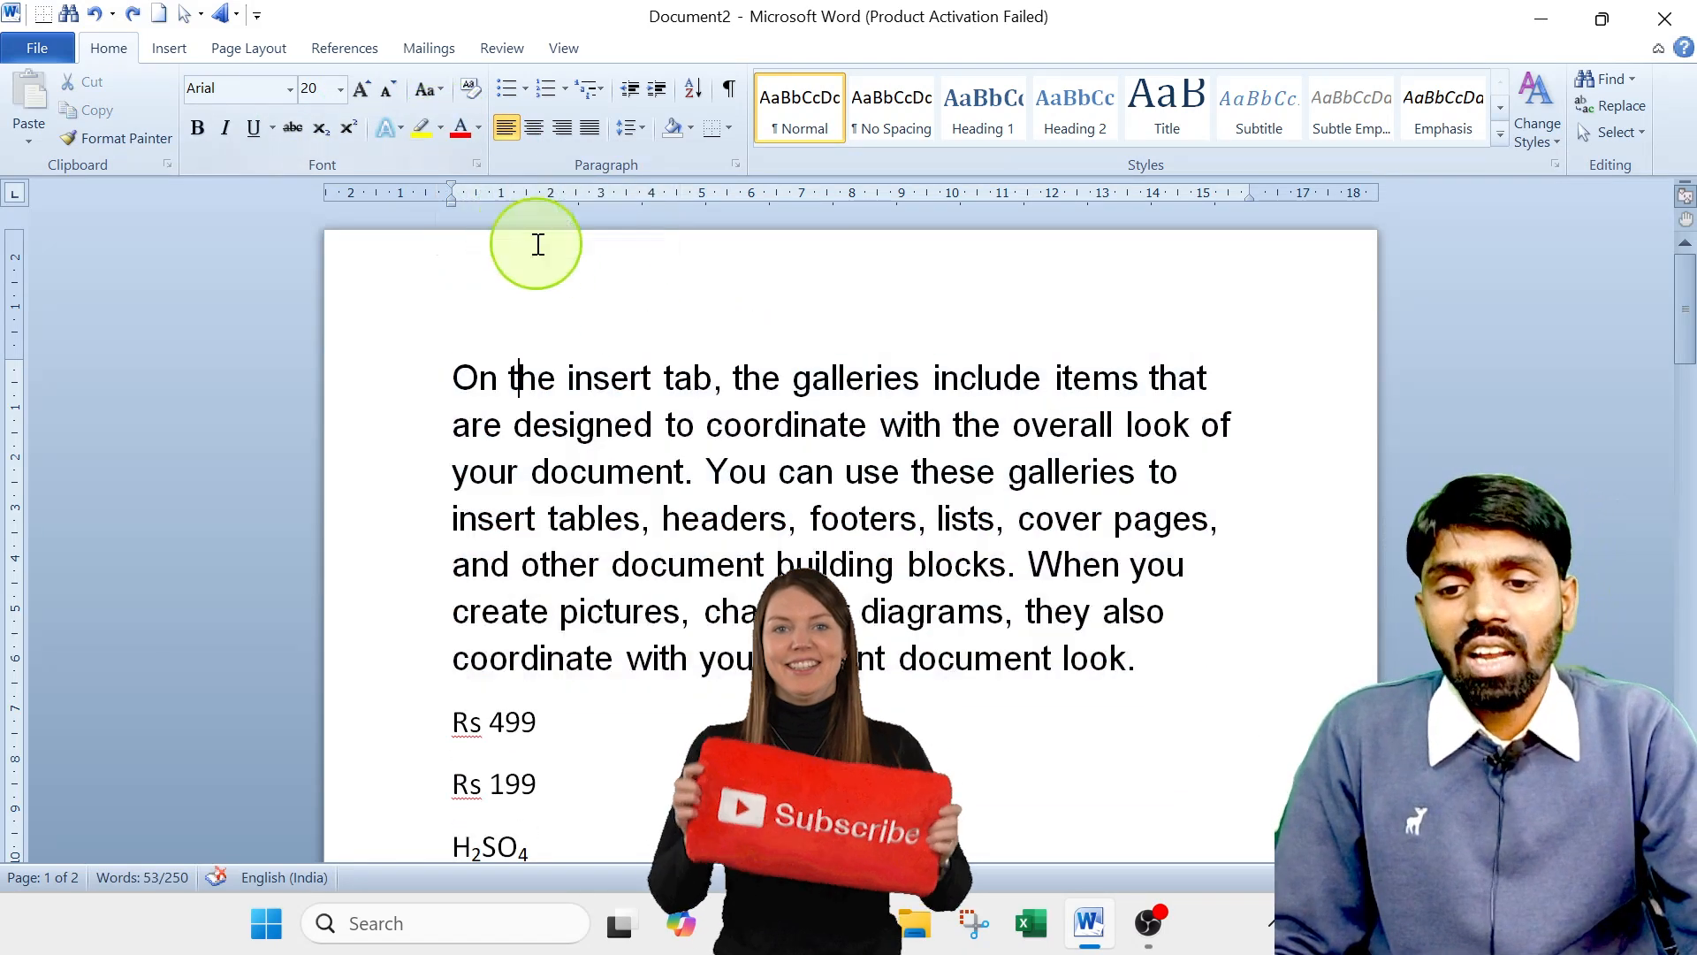
Highlight the first line of the opening paragraph in yellow.
left_click_drag(1210, 378, 457, 323)
left_click(440, 127)
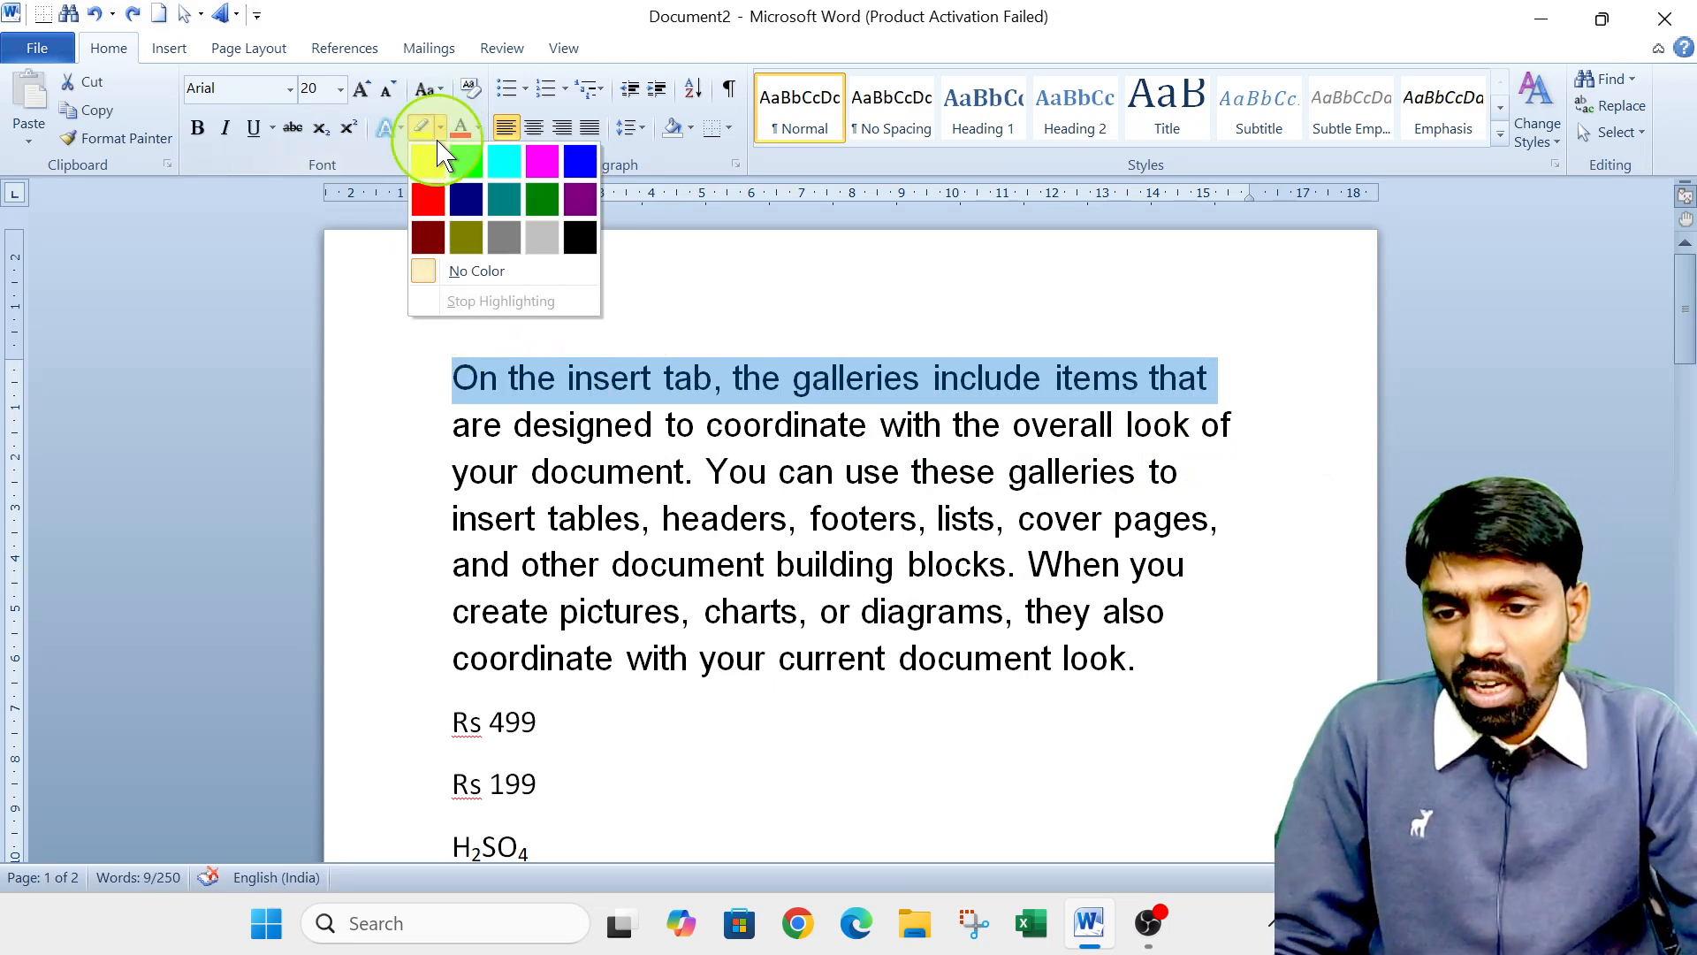
left_click(427, 166)
Highlight the paragraph's last line and the "Rs 499" line below it in yellow.
scroll(557, 468, "down", 1)
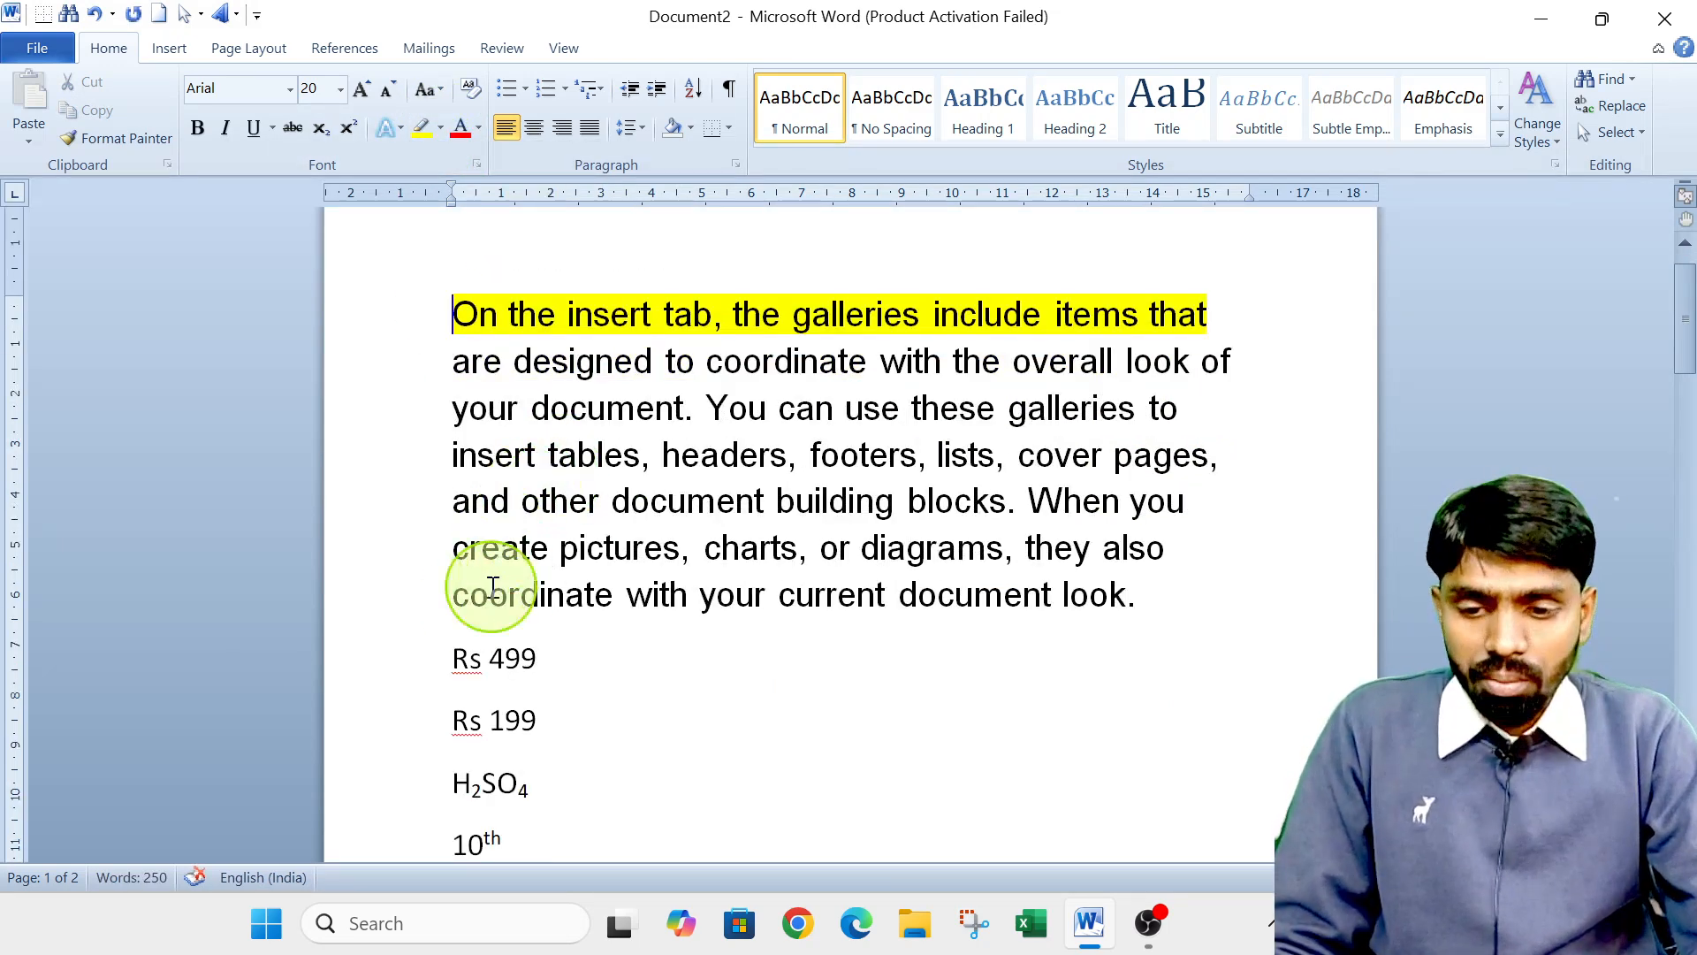
left_click(434, 612)
left_click_drag(435, 619, 777, 652)
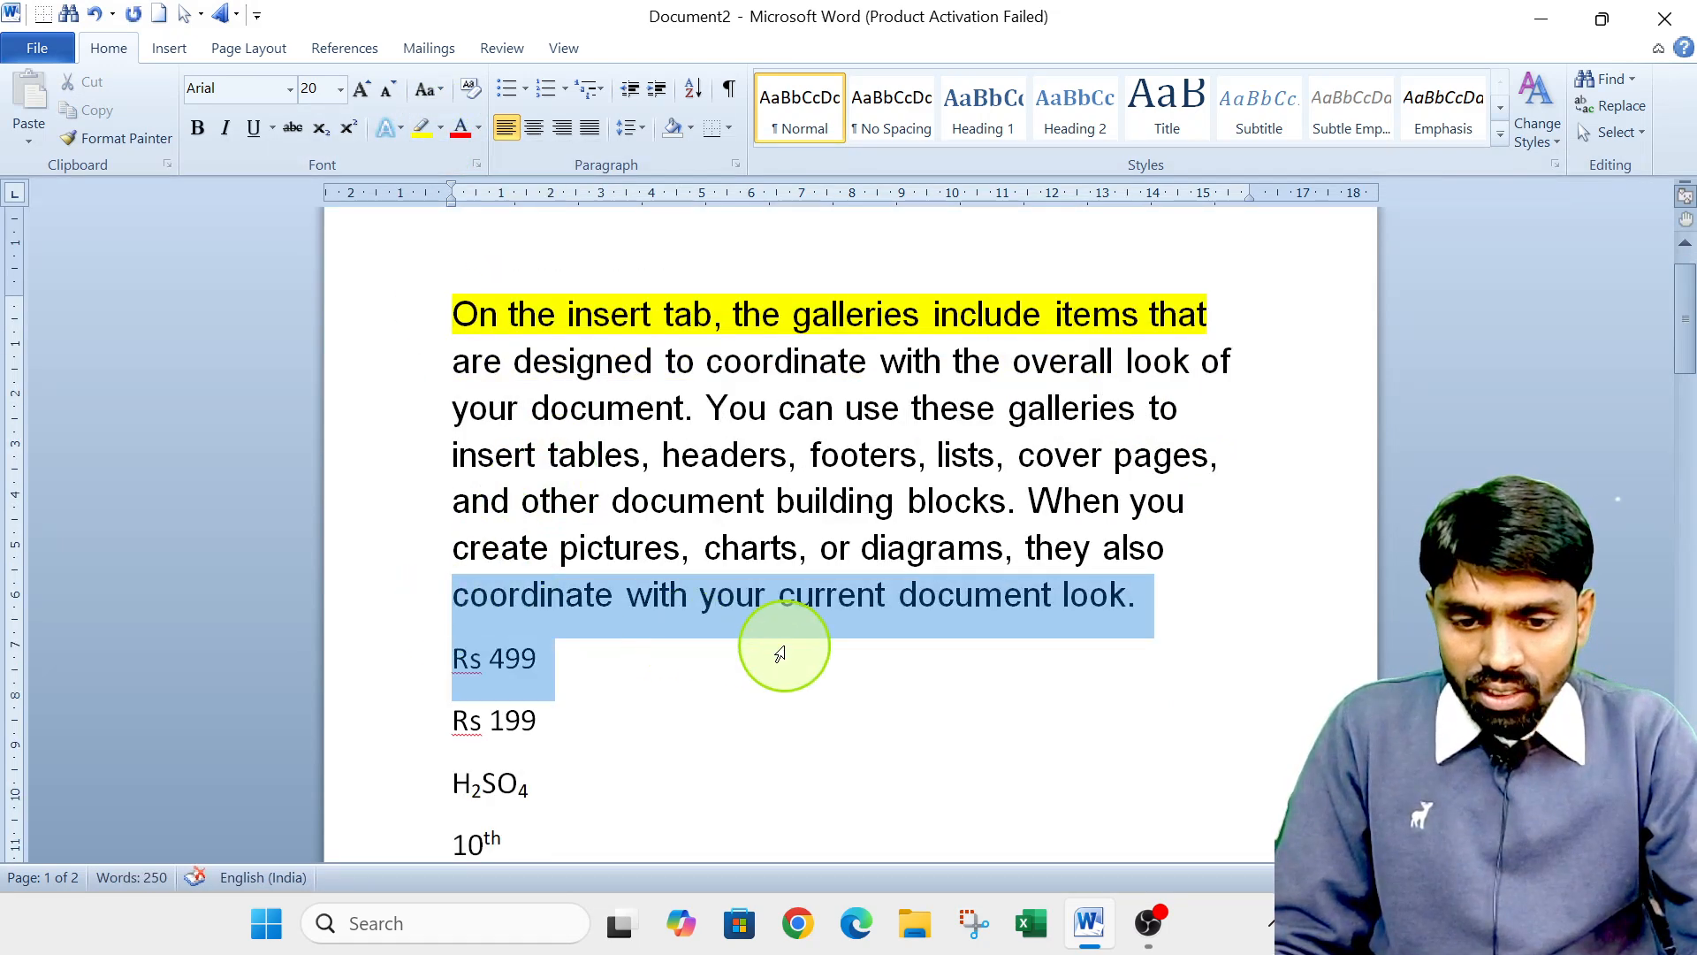
left_click(441, 129)
left_click(428, 160)
left_click(625, 341)
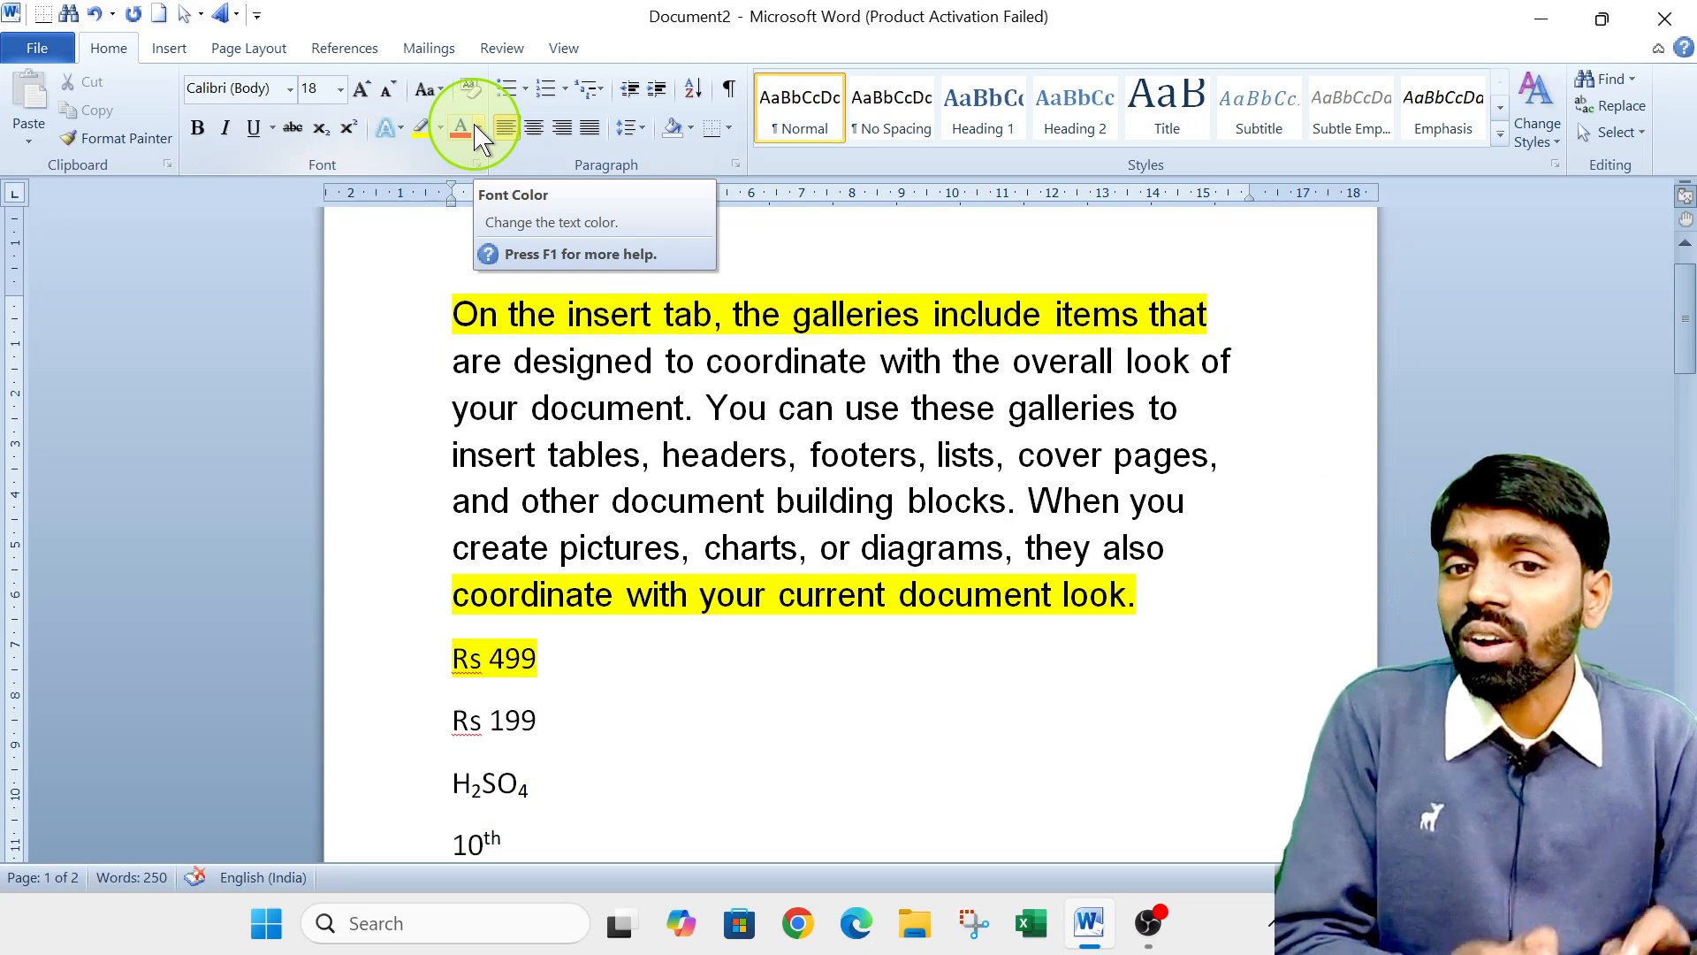
Remove the yellow highlight from the first line of the opening paragraph by setting its highlight to No Color.
left_click(468, 316)
left_click_drag(469, 317, 1261, 333)
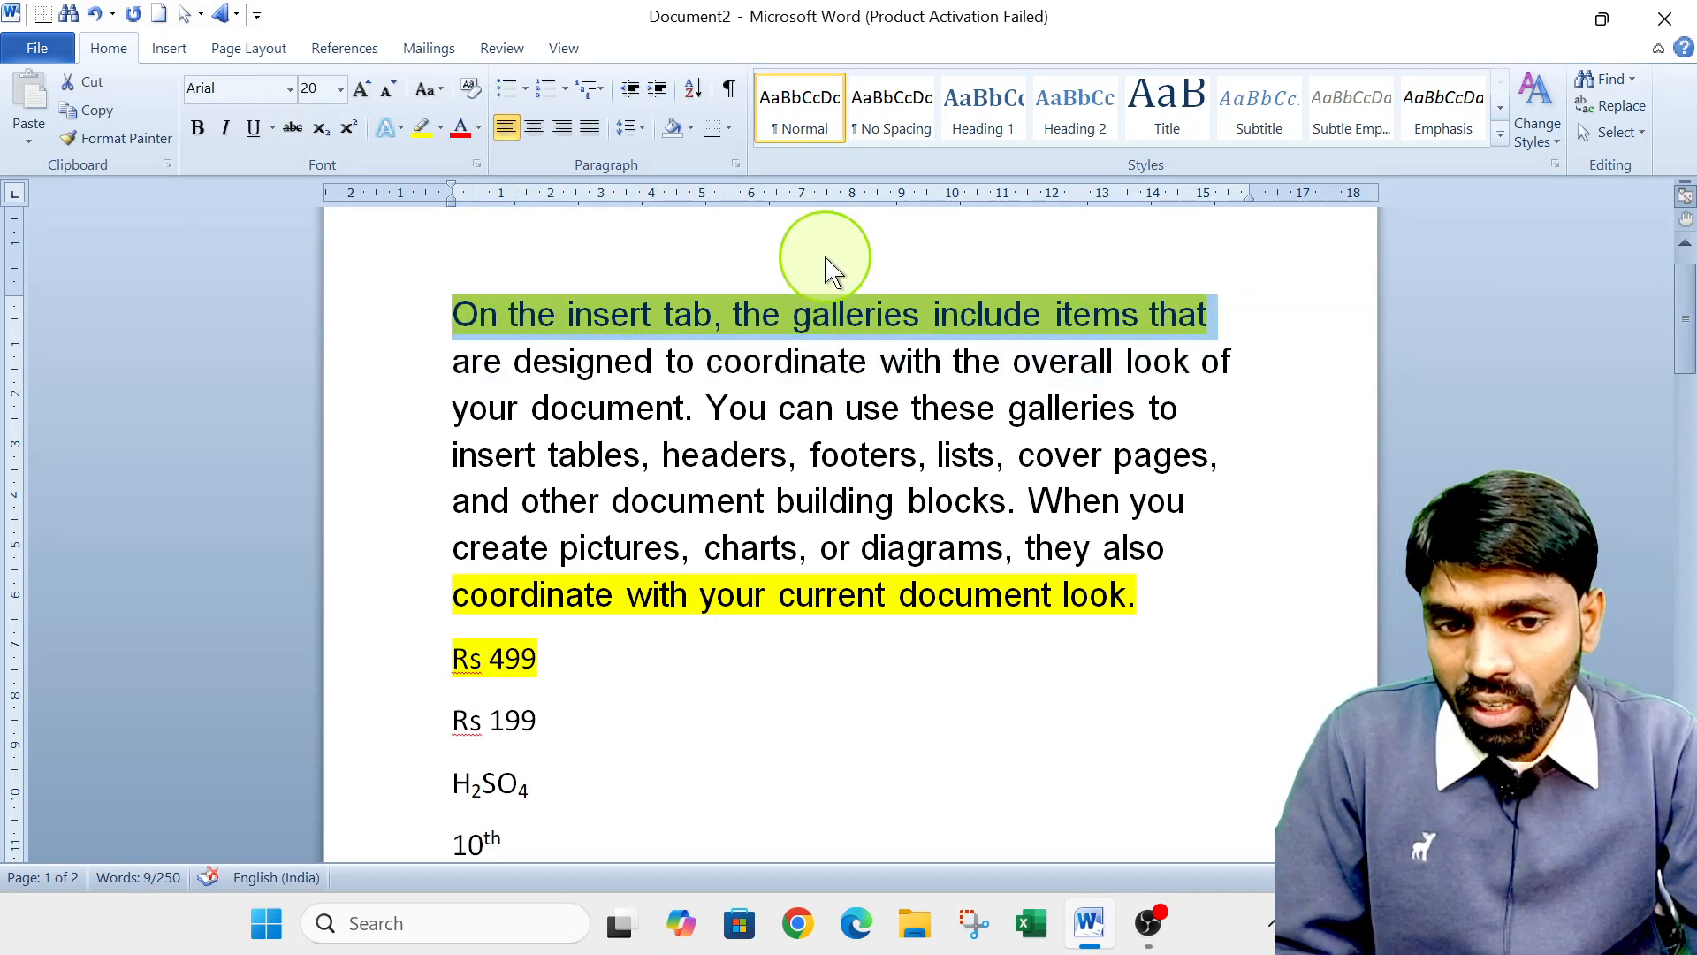
left_click(440, 128)
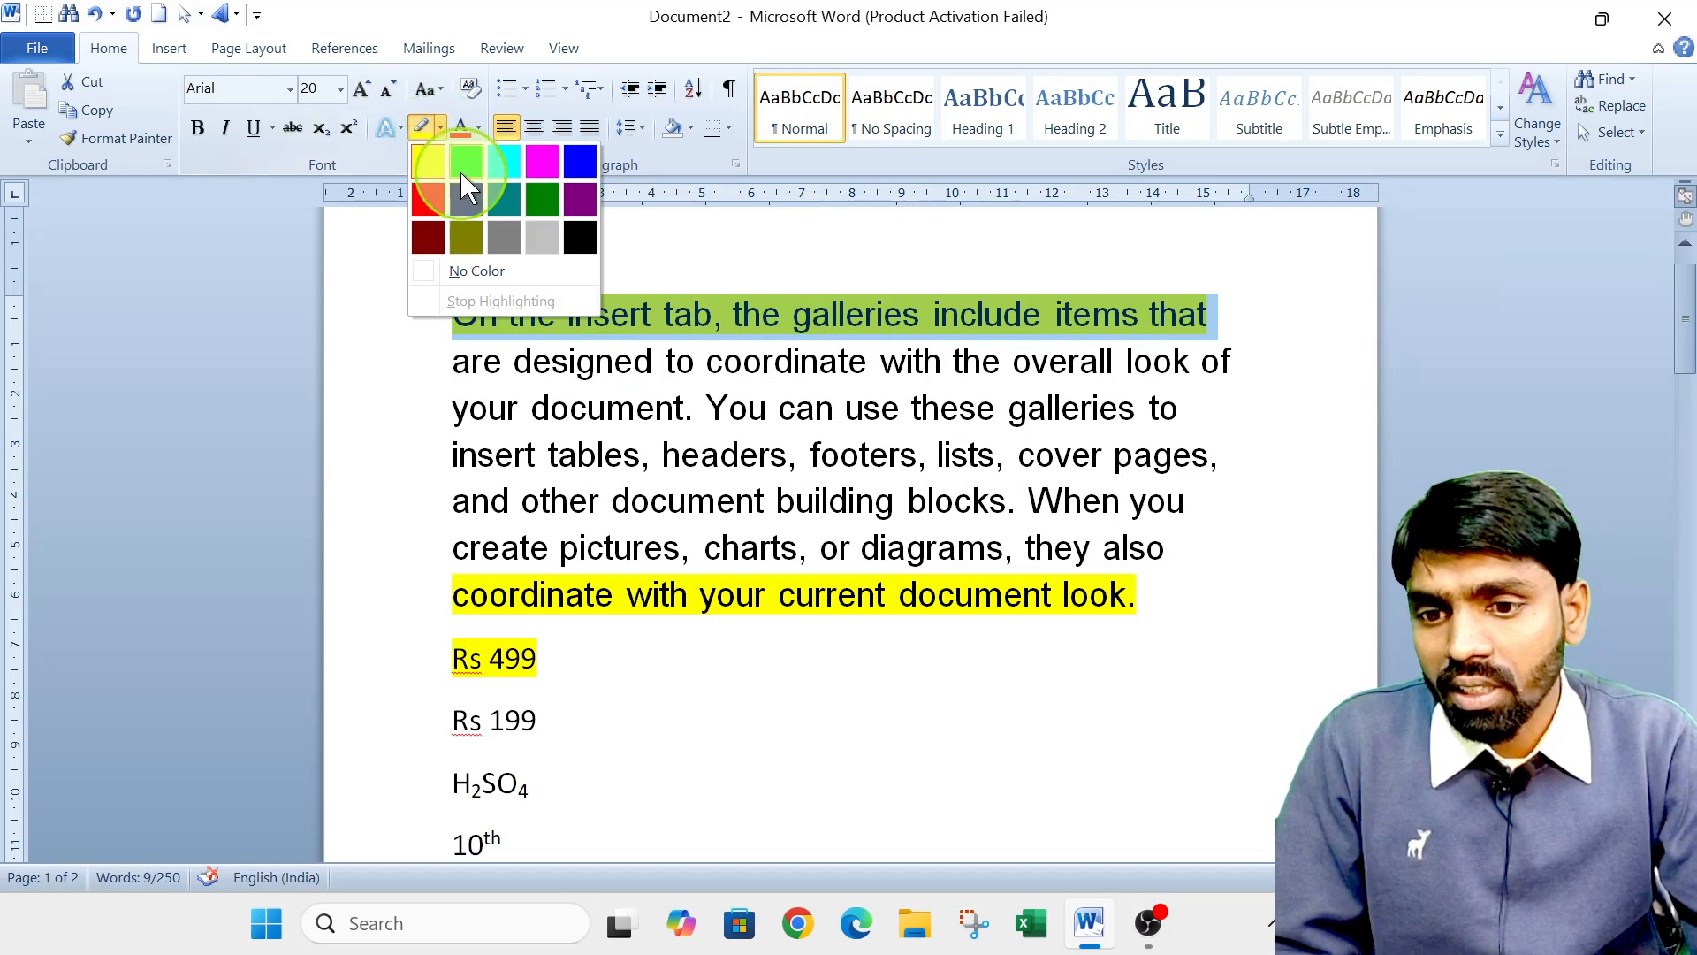
left_click(477, 274)
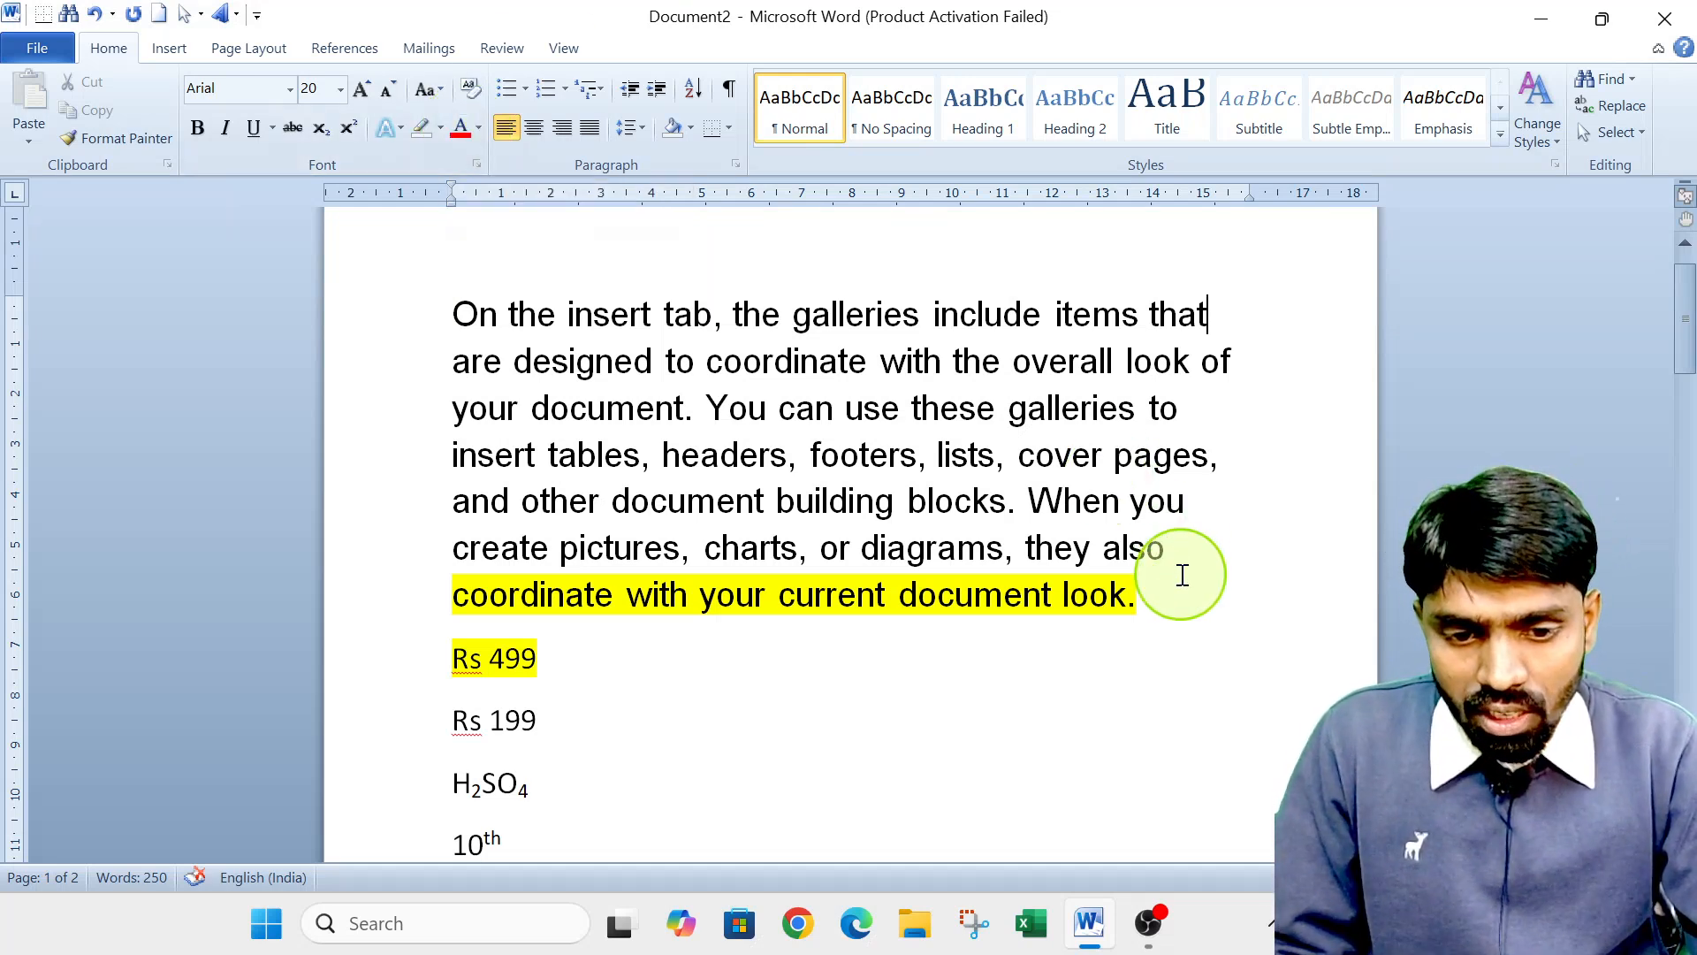
Change the font color of the opening paragraph's first six lines to red, leaving out its highlighted last line.
left_click_drag(1181, 572, 459, 265)
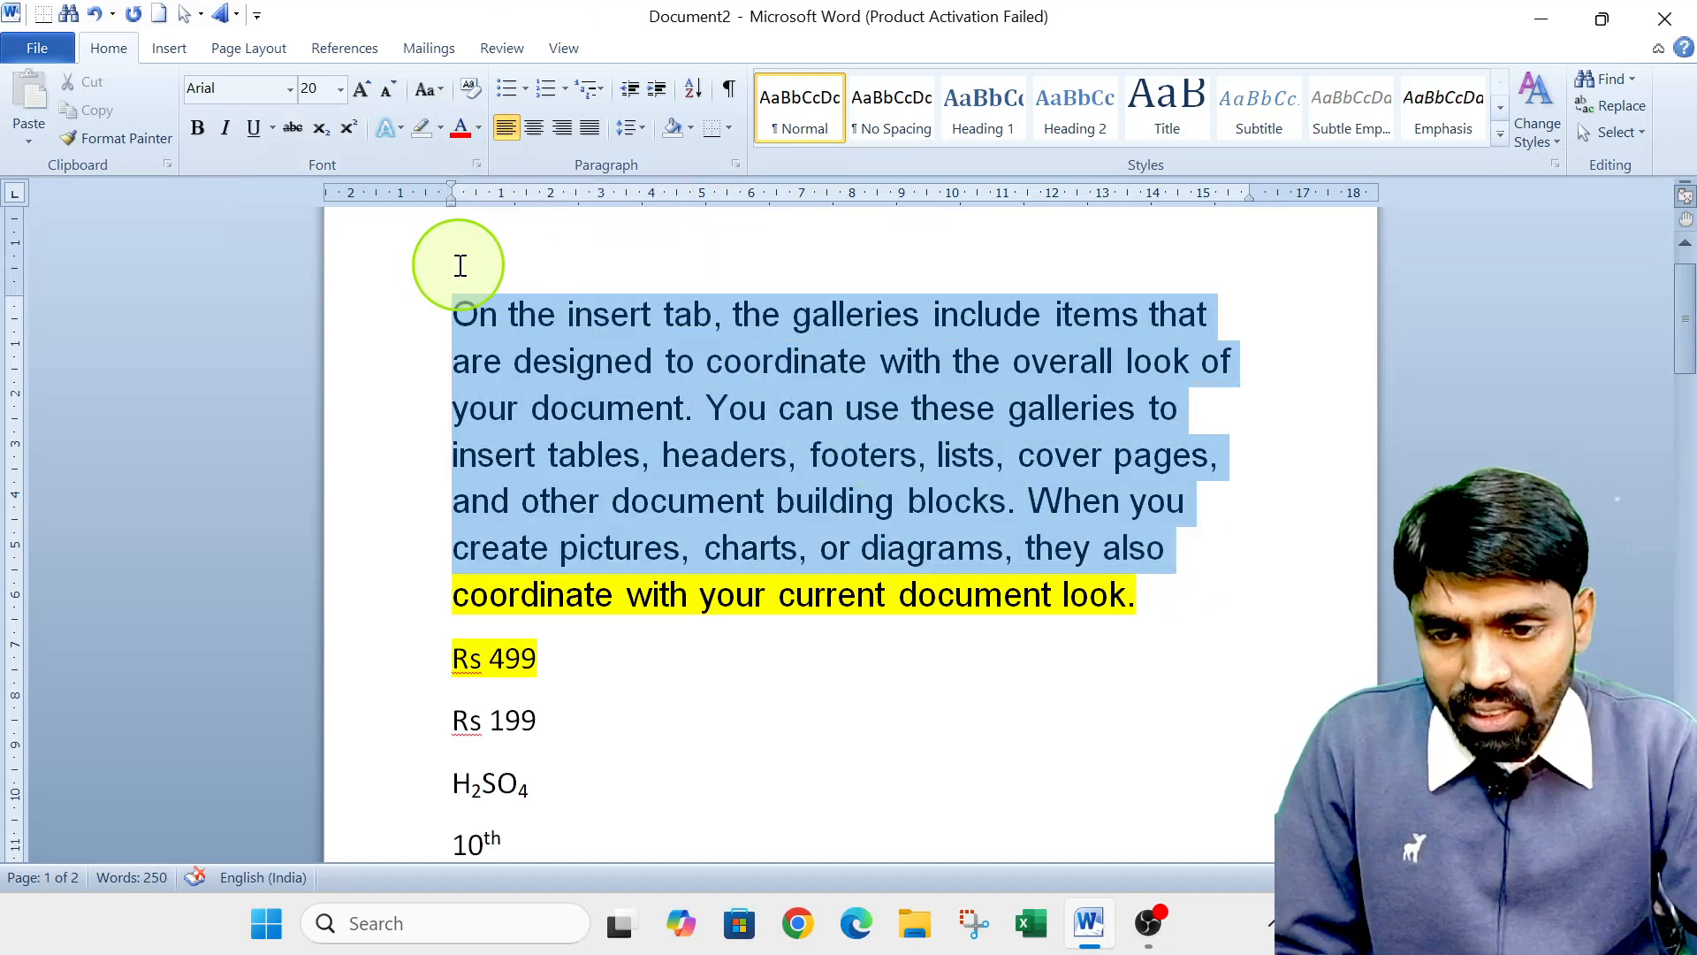
left_click(479, 127)
left_click(461, 336)
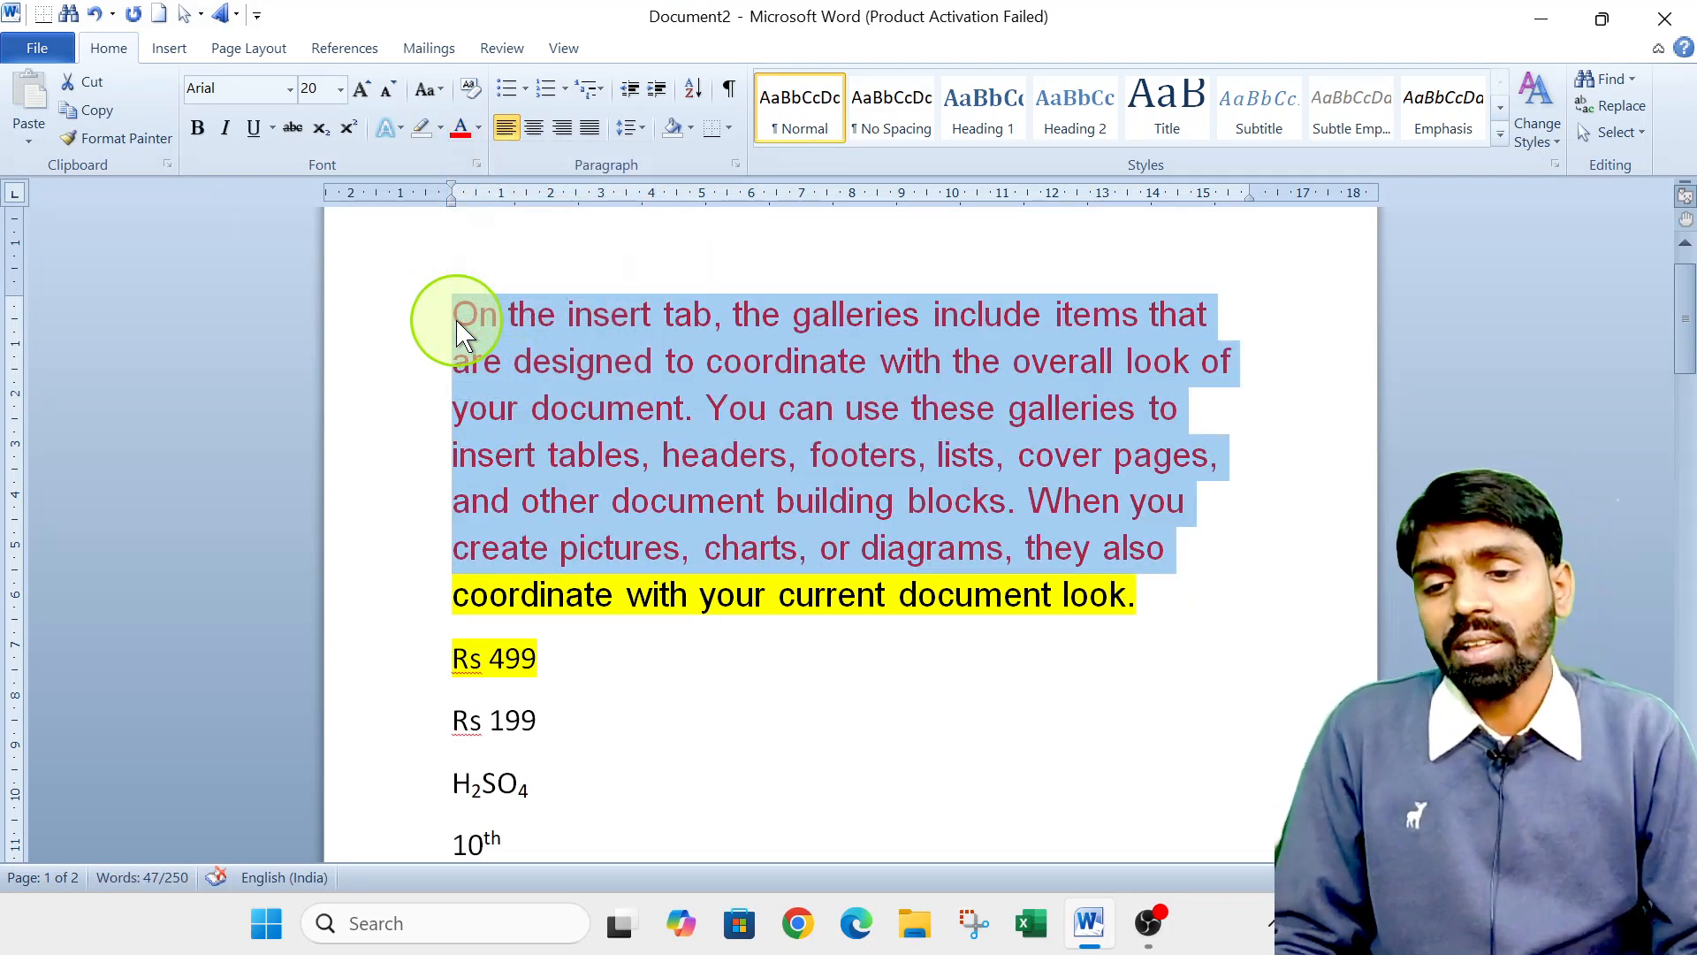
left_click(431, 131)
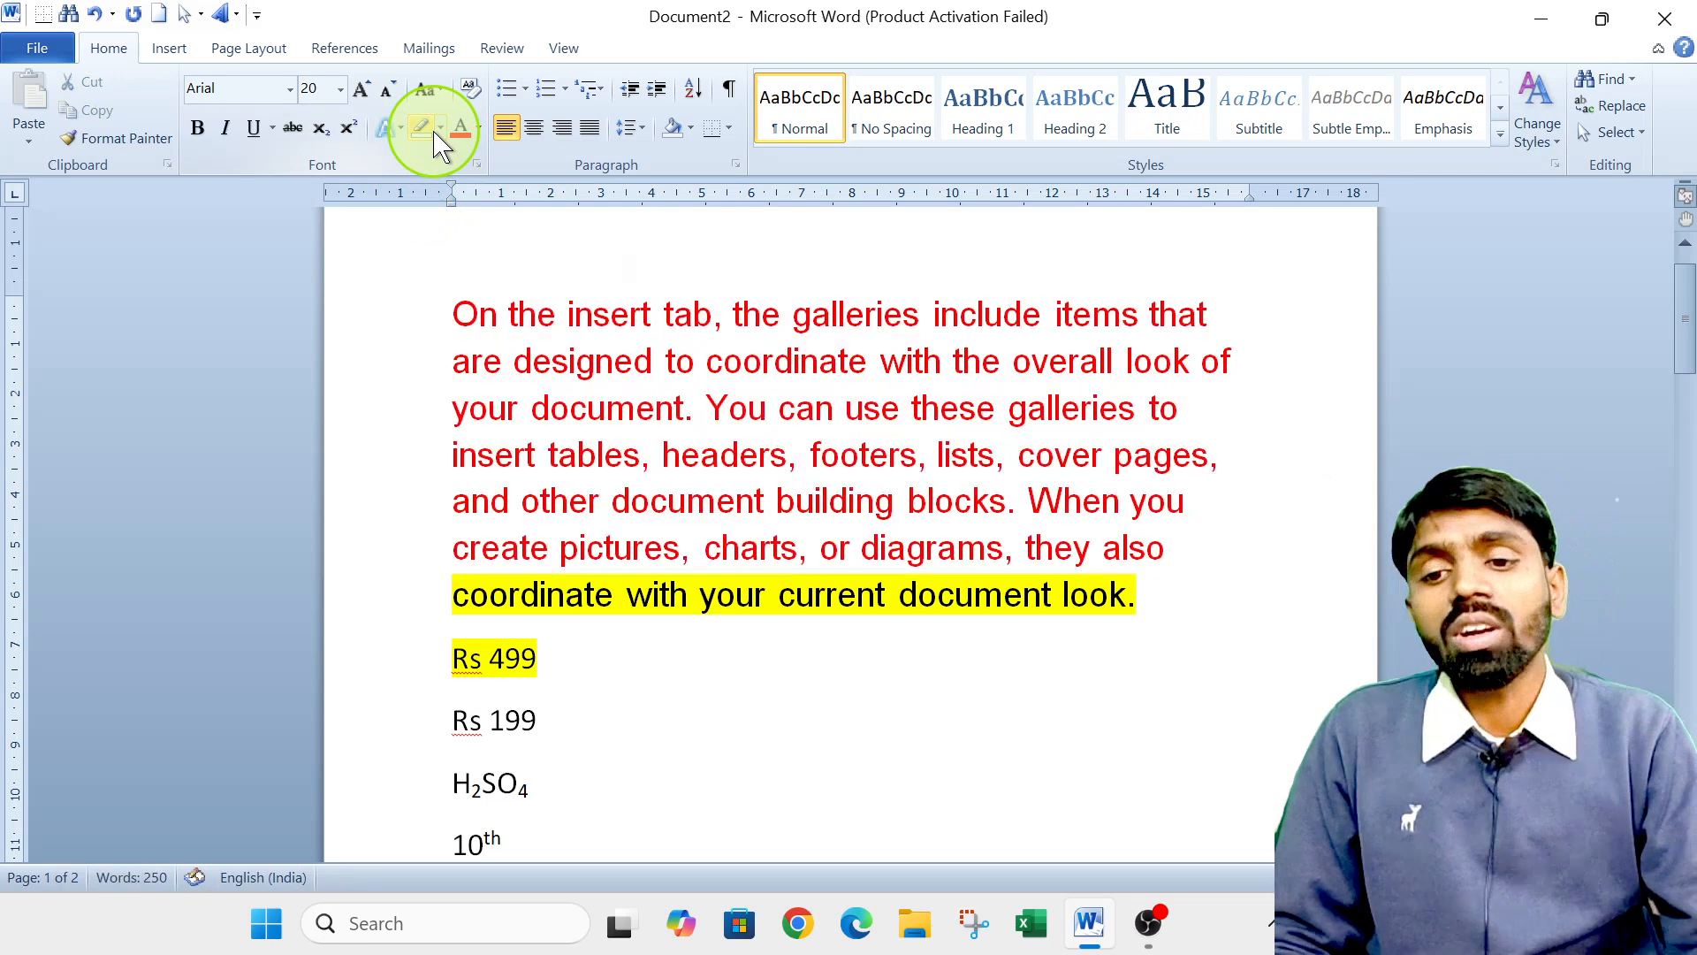
left_click(440, 131)
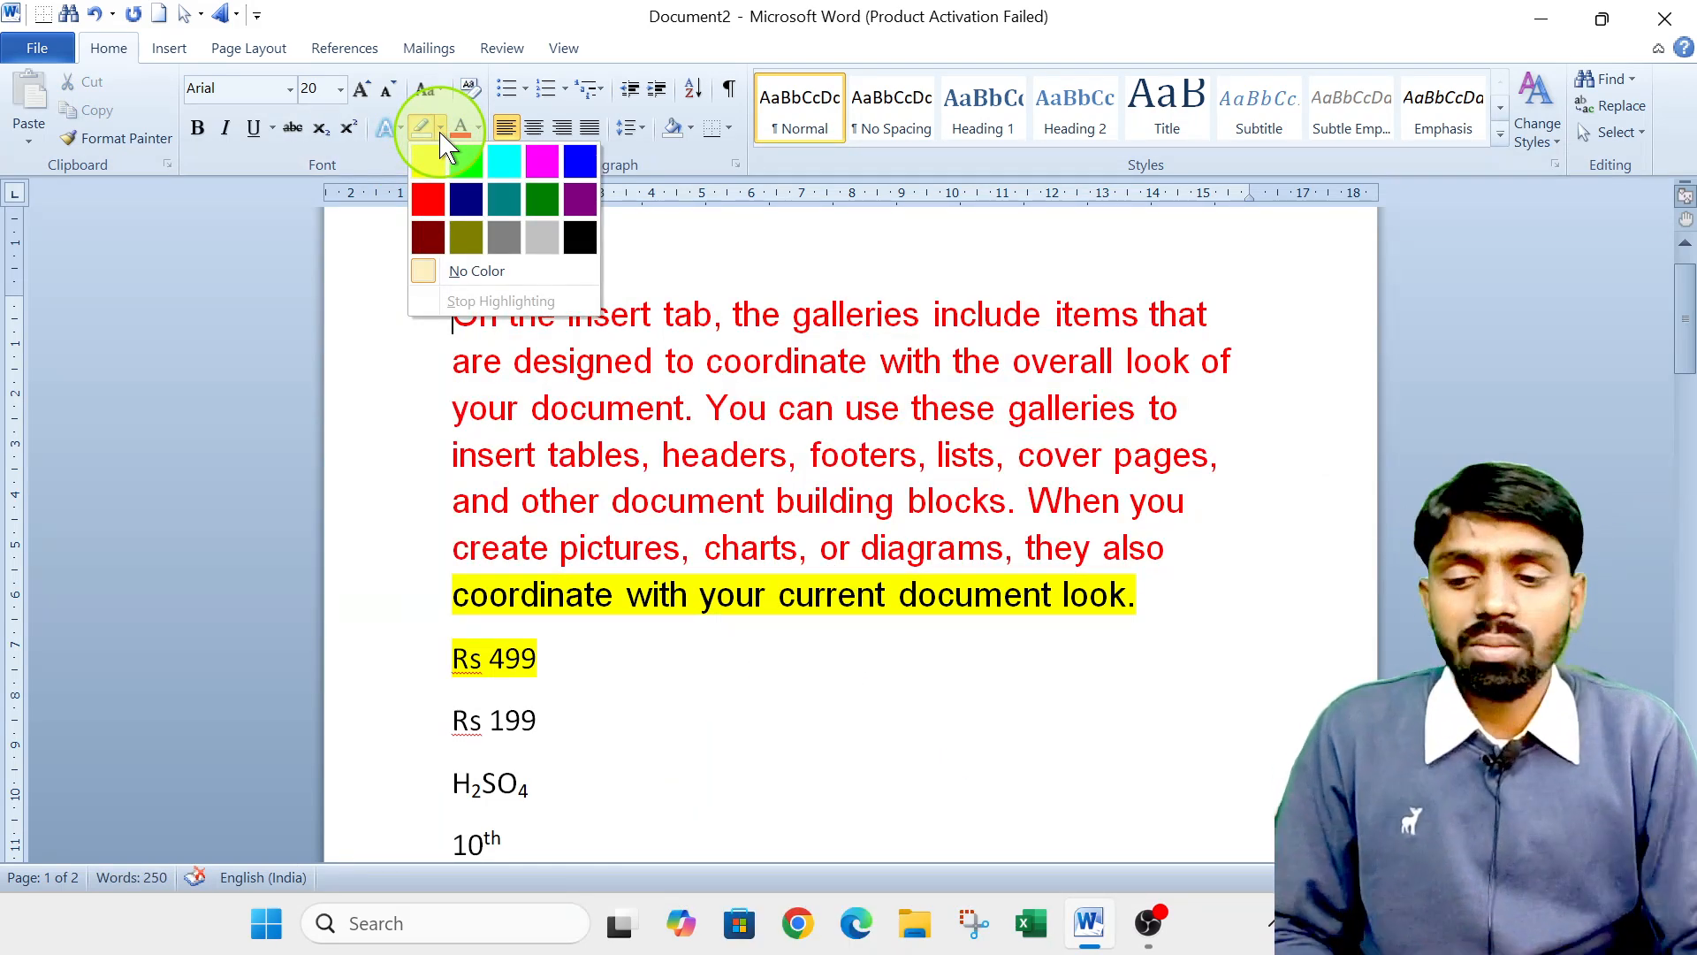
left_click(441, 133)
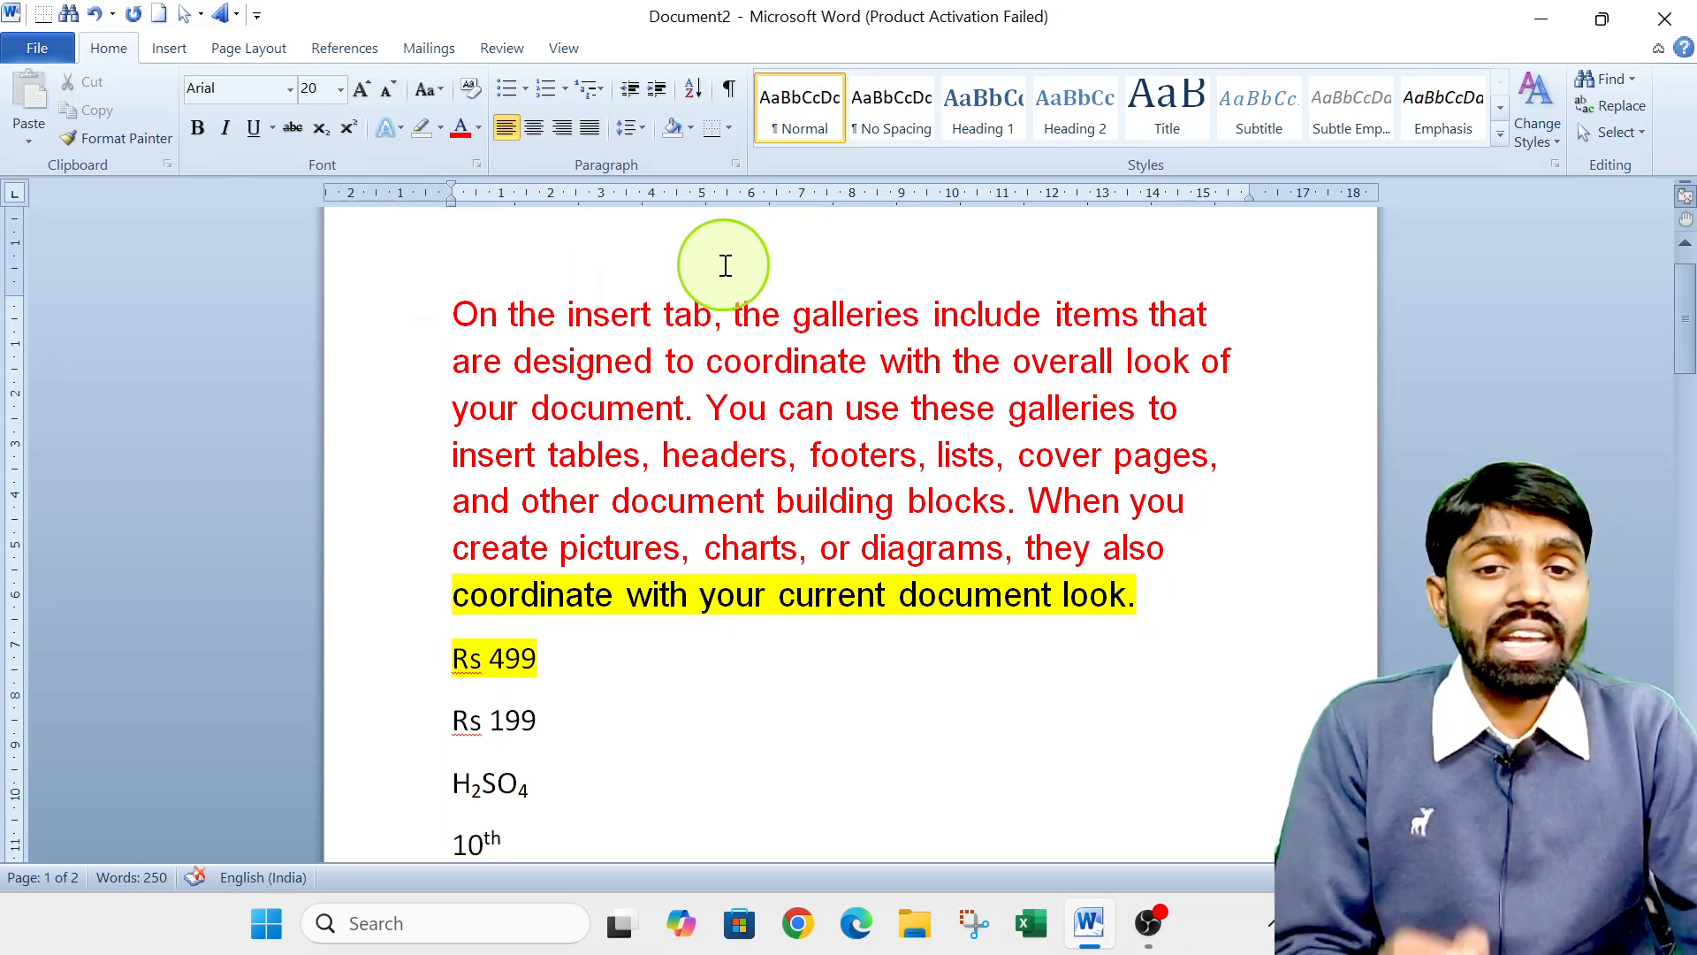